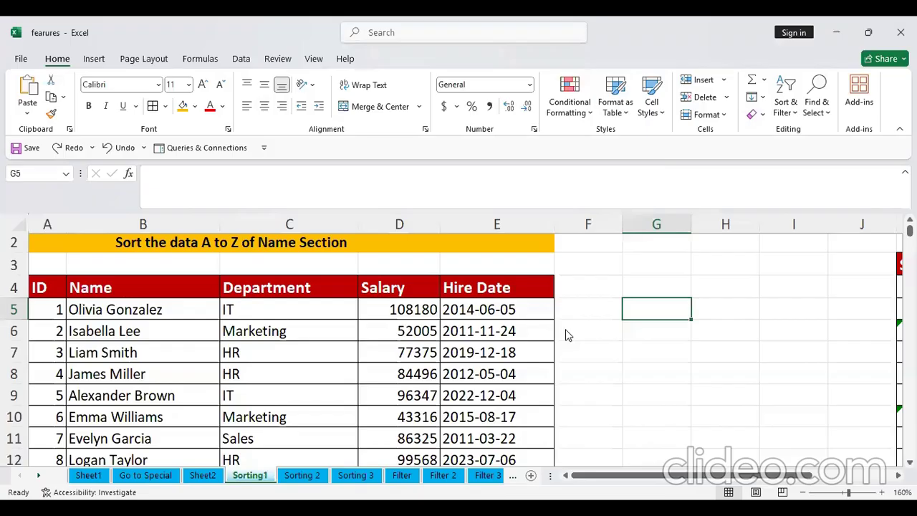
# - Enter the labels "Text", "Number" and "Date" in cells G4 to G6 beside the employee table
pyautogui.click(288, 331)
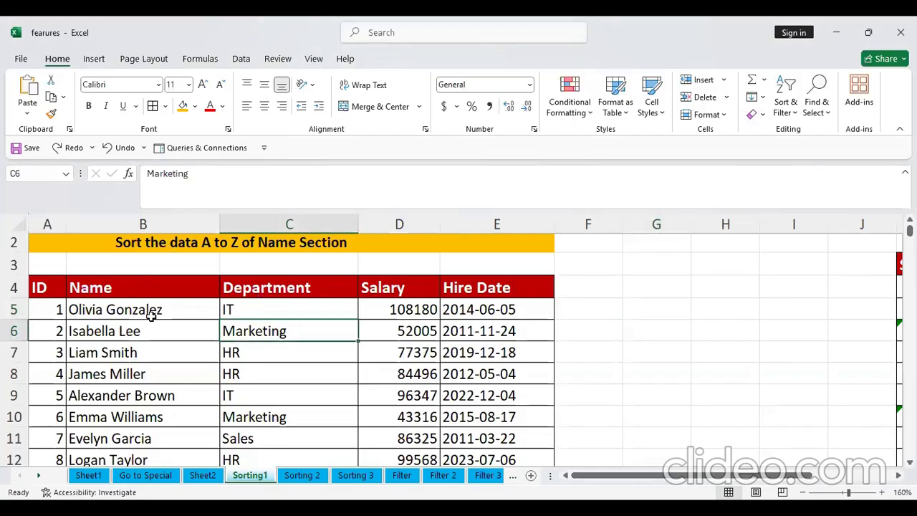
pyautogui.click(652, 277)
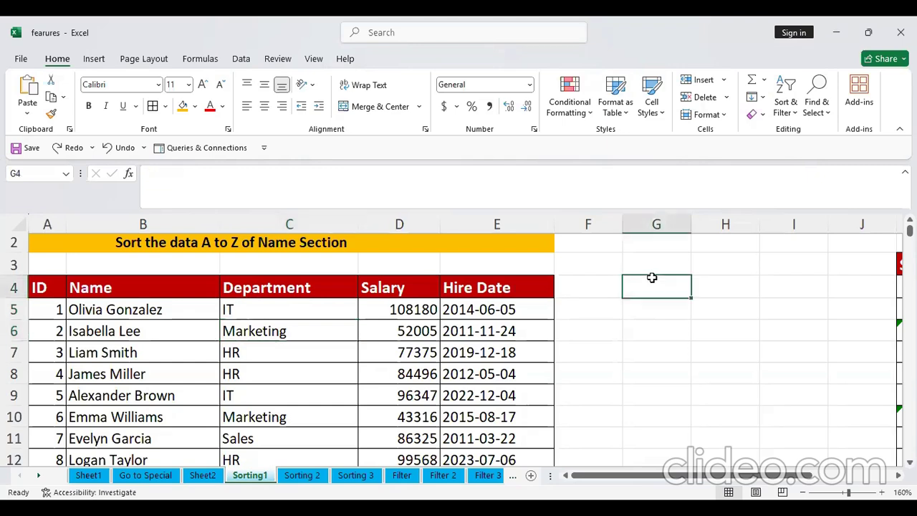
pyautogui.write('Text')
pyautogui.press('Return')
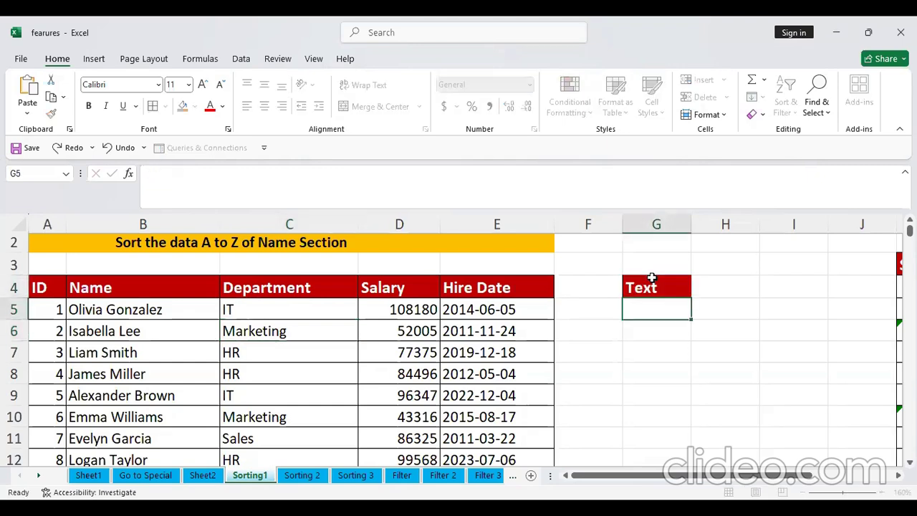
pyautogui.write('Number')
pyautogui.press('Return')
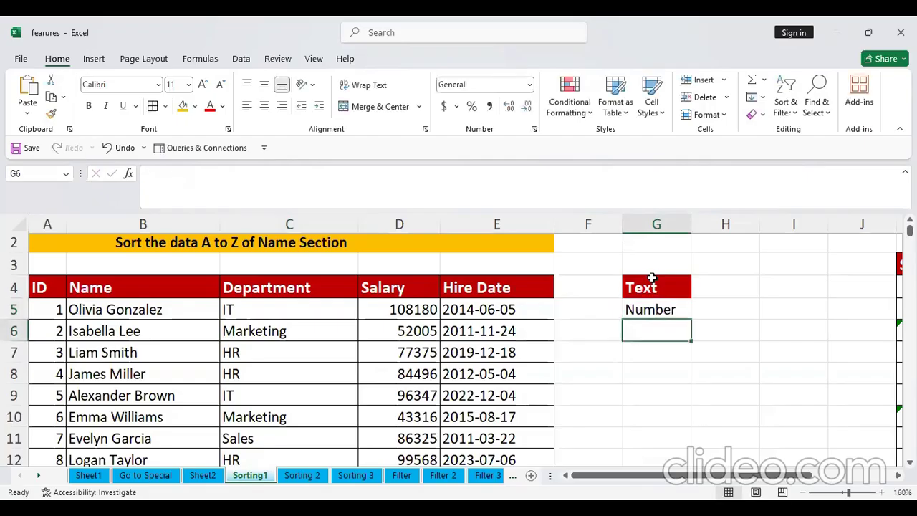
pyautogui.write('Date')
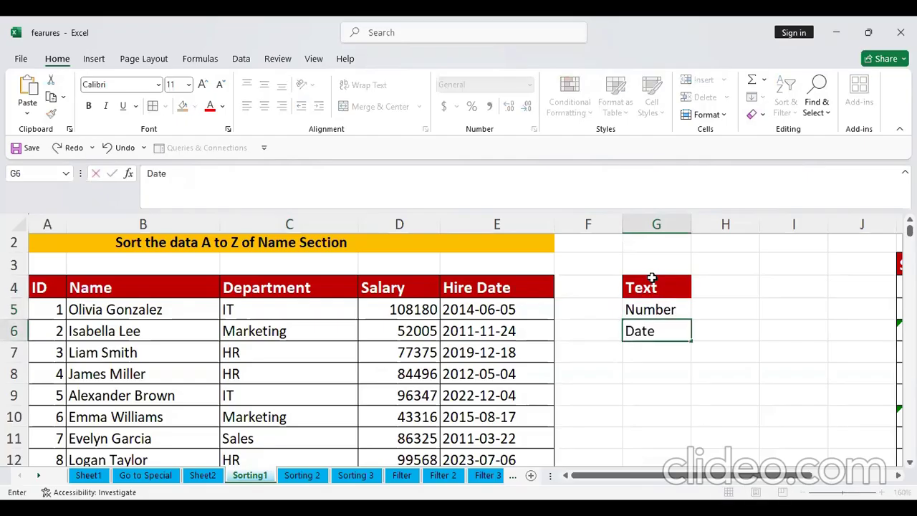
# - Enter "A to Z" in H4 and "Z to A" in I4 as the sort orders for text
pyautogui.press('Up')
pyautogui.press('Up')
pyautogui.press('Right')
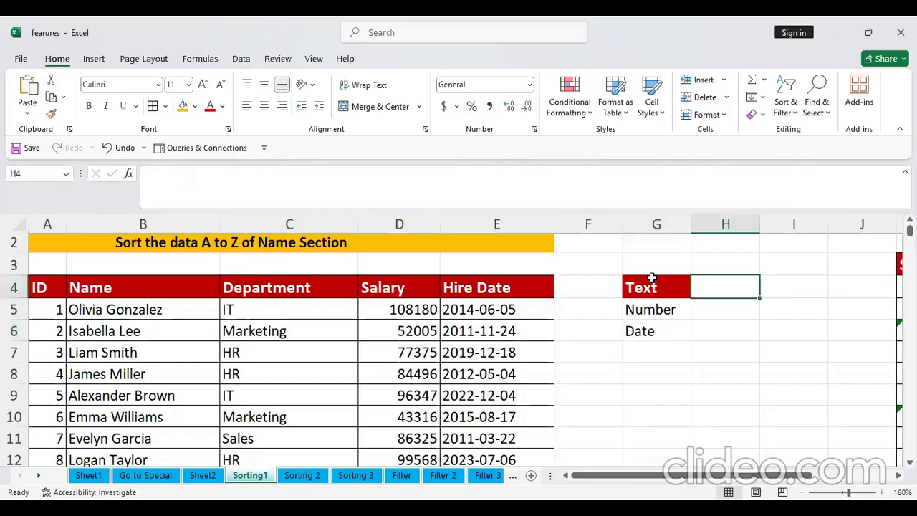
pyautogui.write('A to Z')
pyautogui.press('Return')
pyautogui.press('Up')
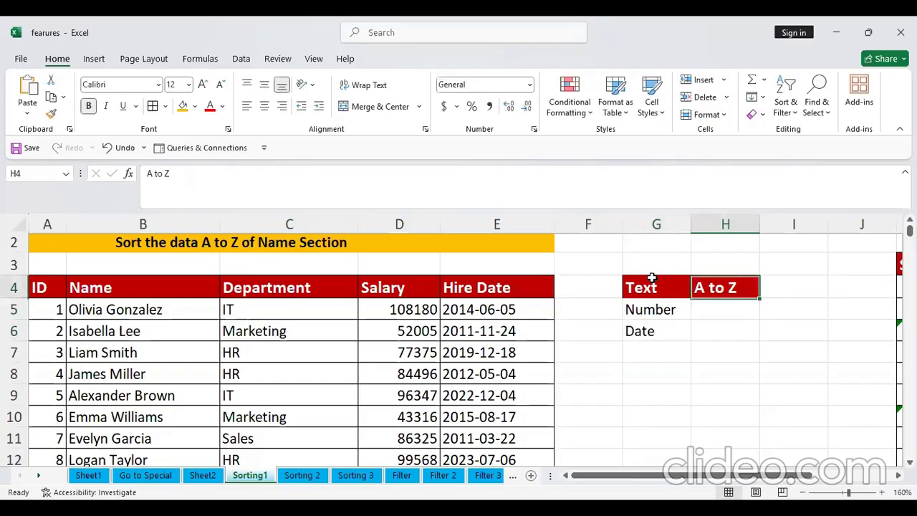
pyautogui.press('Up')
pyautogui.press('Right')
pyautogui.press('Down')
pyautogui.write('Z to A')
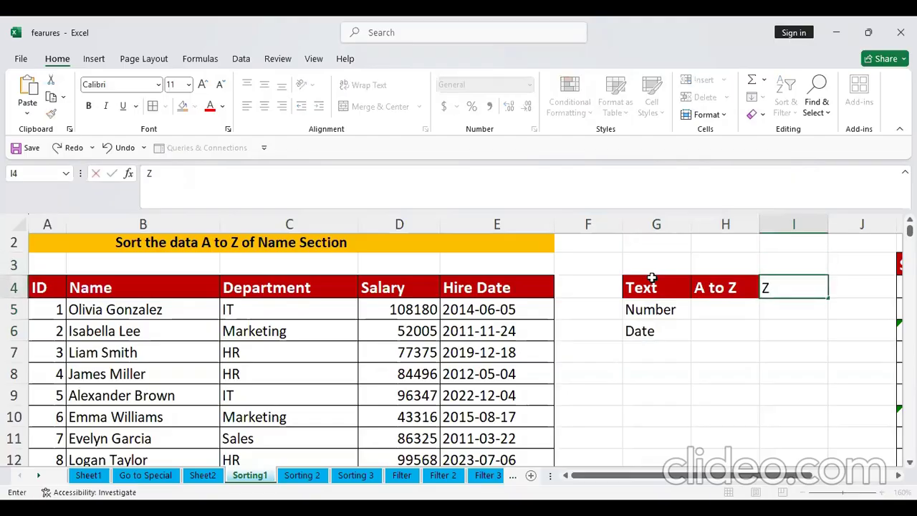
pyautogui.press('Return')
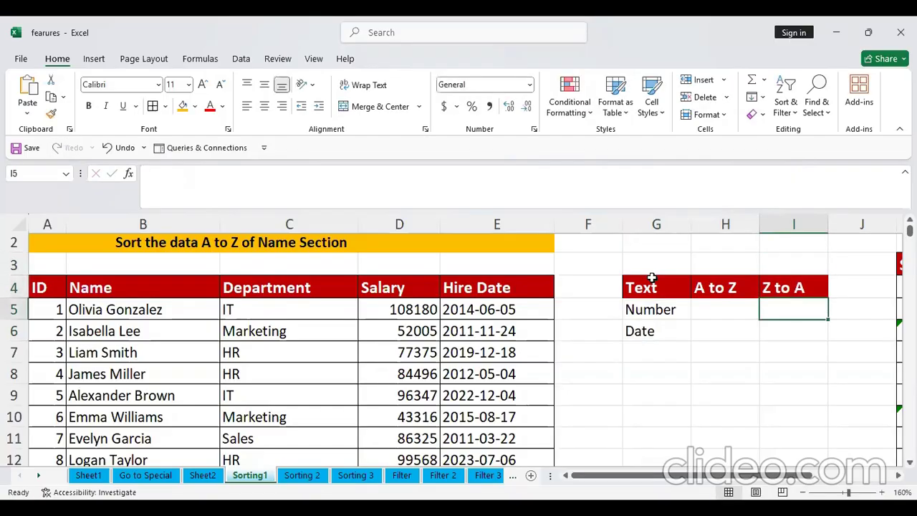
# - Enter "Accending to De" in H5 for the Number row and fit column H to its contents
pyautogui.press('Left')
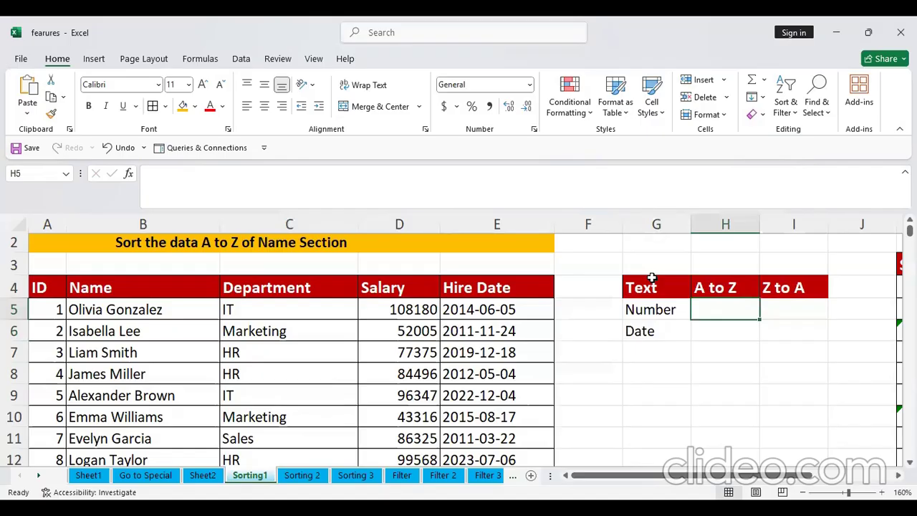
pyautogui.write('Acending')
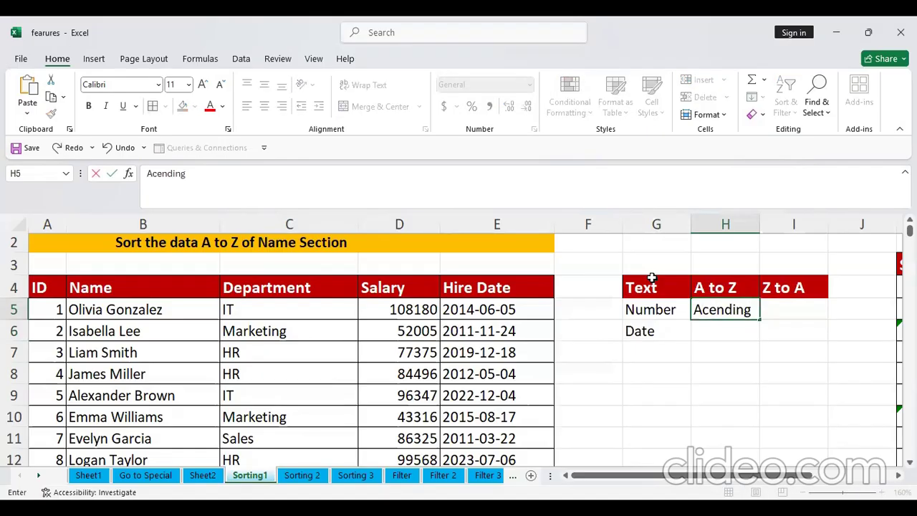
pyautogui.press('F2')
pyautogui.press('Left')
pyautogui.press('Left')
pyautogui.press('Left')
pyautogui.press('Left')
pyautogui.press('Left')
pyautogui.press('Left')
pyautogui.press('Left')
pyautogui.write('c')
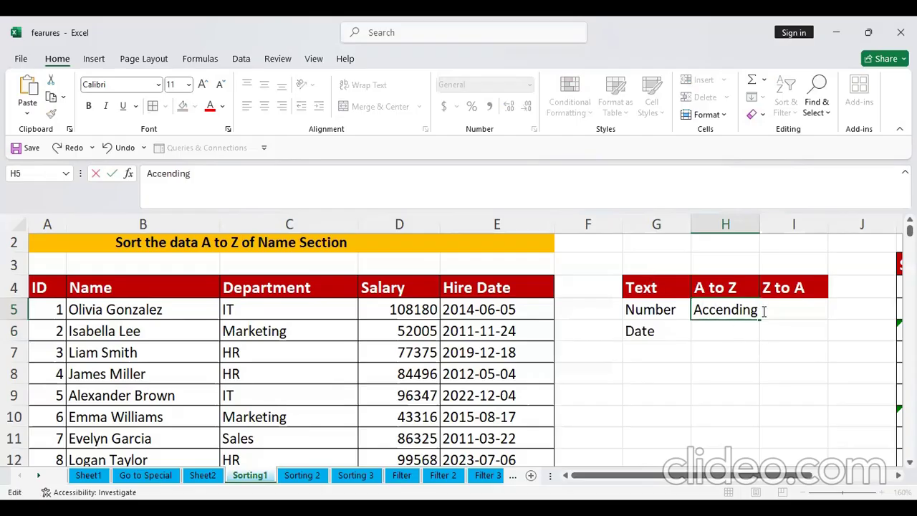
pyautogui.write('to De')
pyautogui.press('Return')
pyautogui.press('Up')
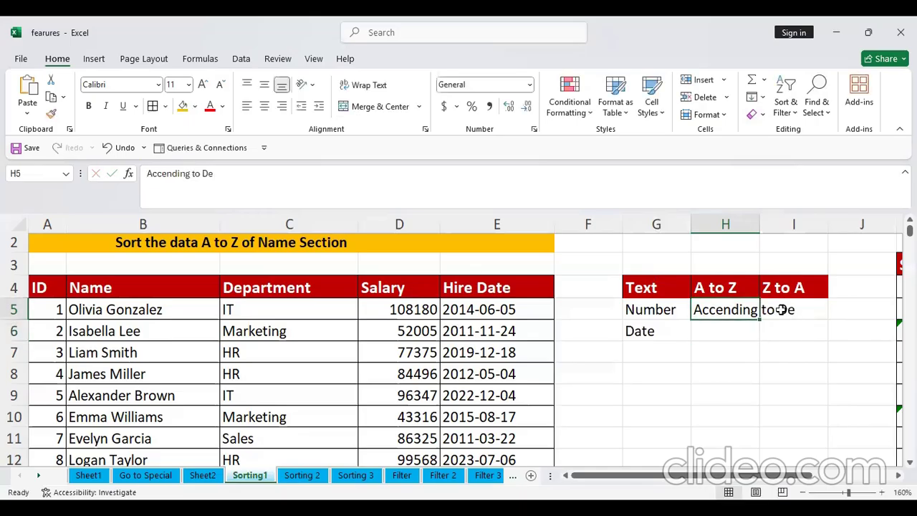
pyautogui.doubleClick(760, 222)
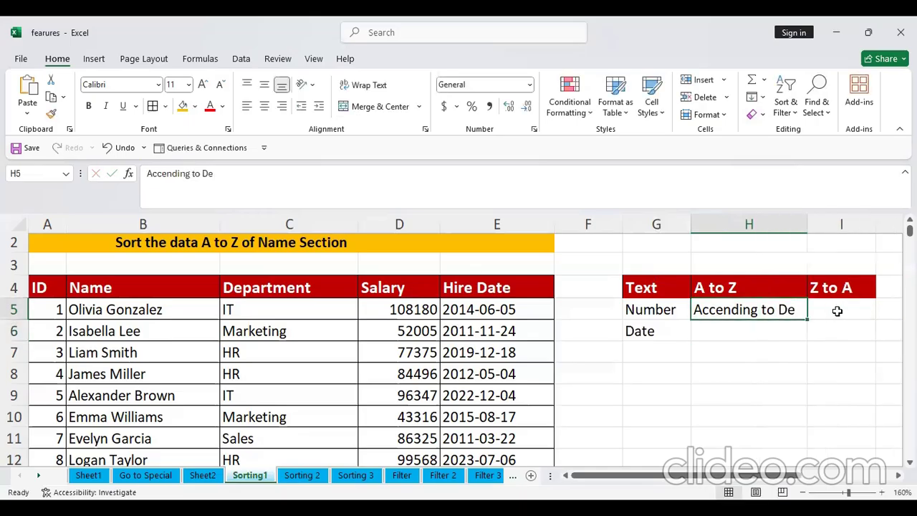
# - Enter "Decending order" in I5 as the second sort order for numbers
pyautogui.click(836, 310)
pyautogui.write('Decending order')
pyautogui.press('Return')
# - Enter "Newest to oldest" in H6 as the first sort order for dates
pyautogui.press('Left')
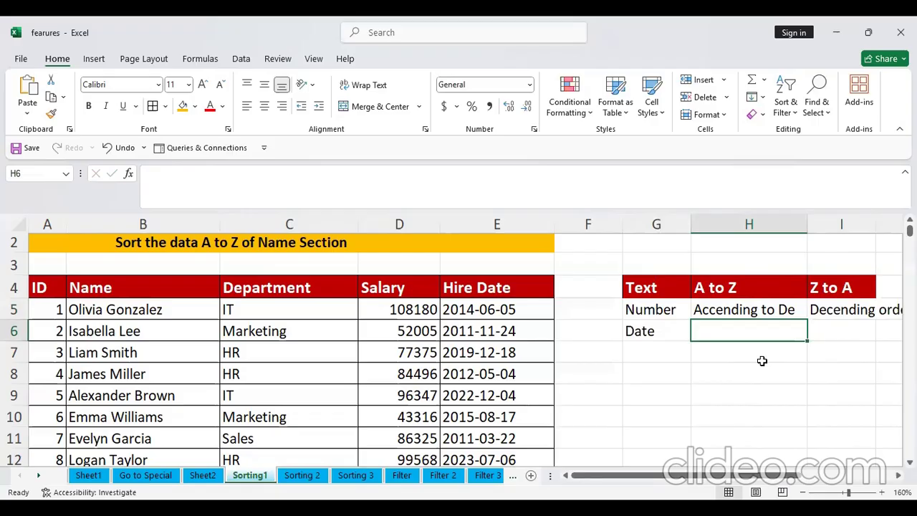
pyautogui.write('N')
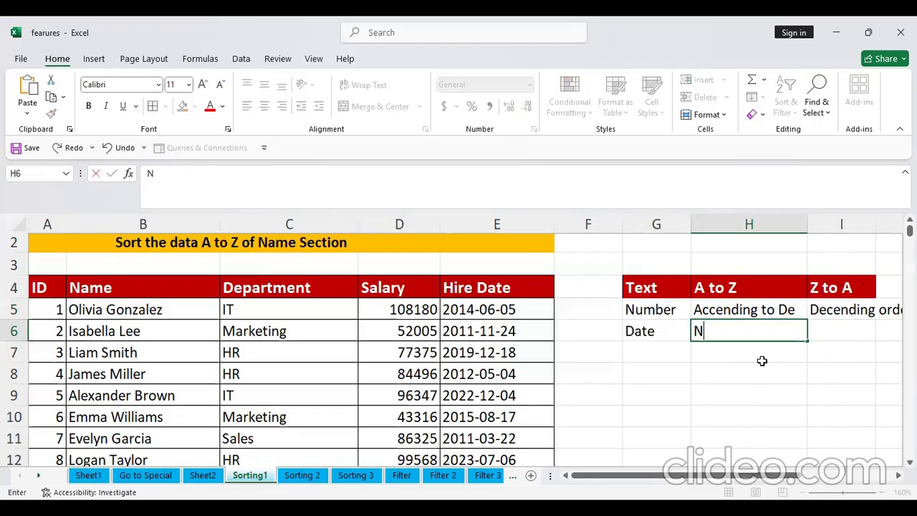
pyautogui.write('ewest to')
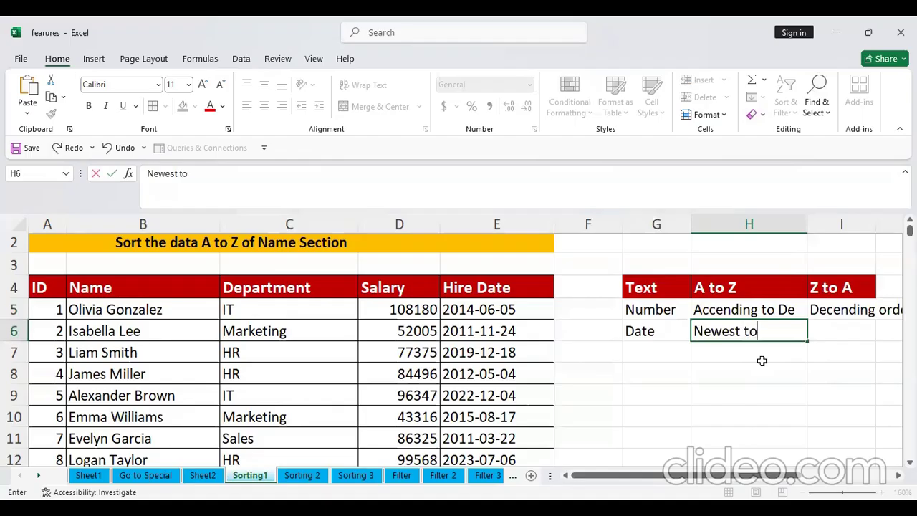
pyautogui.write(' oldest')
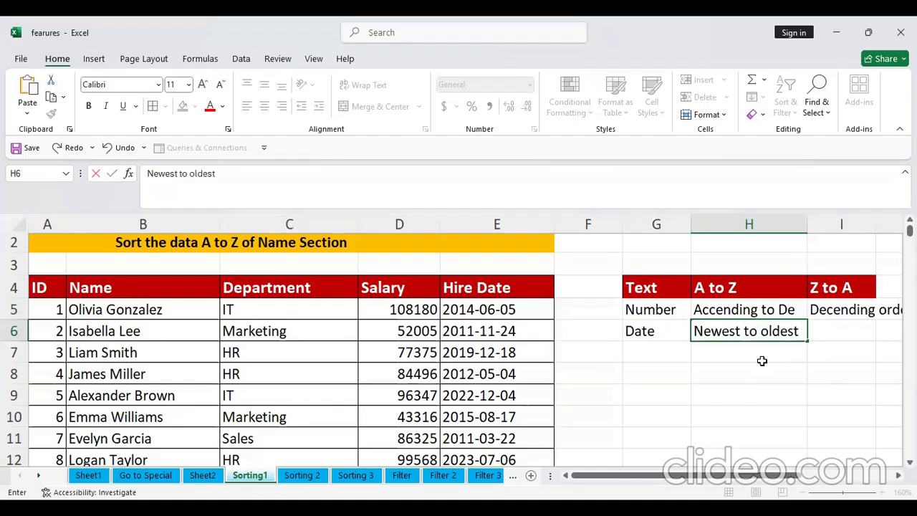
# - Enter "Oldest to Newest" in I6 for the Date row and widen column I to fit its text
pyautogui.press('Up')
pyautogui.press('Right')
pyautogui.press('Down')
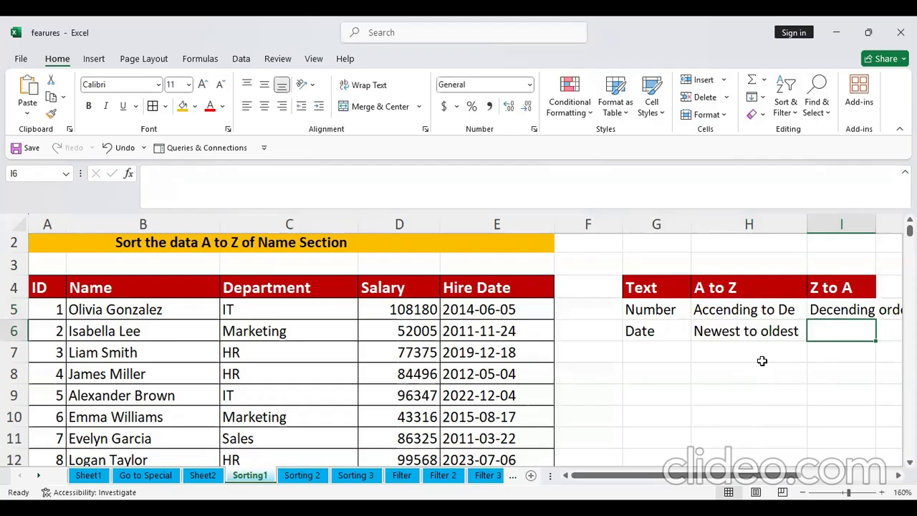
pyautogui.write('Oldest to New')
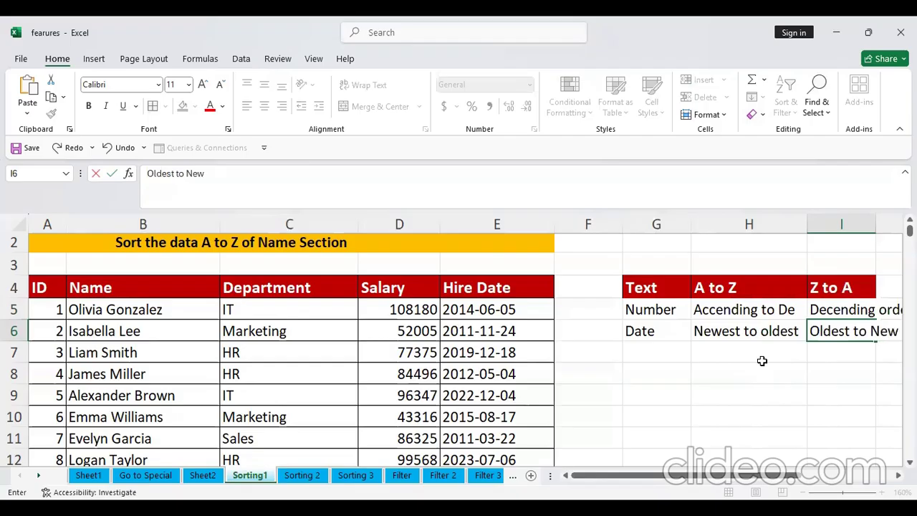
pyautogui.write('west')
pyautogui.click(846, 353)
pyautogui.press('BackSpace')
pyautogui.click(880, 395)
pyautogui.moveTo(875, 225); pyautogui.dragTo(903, 226)
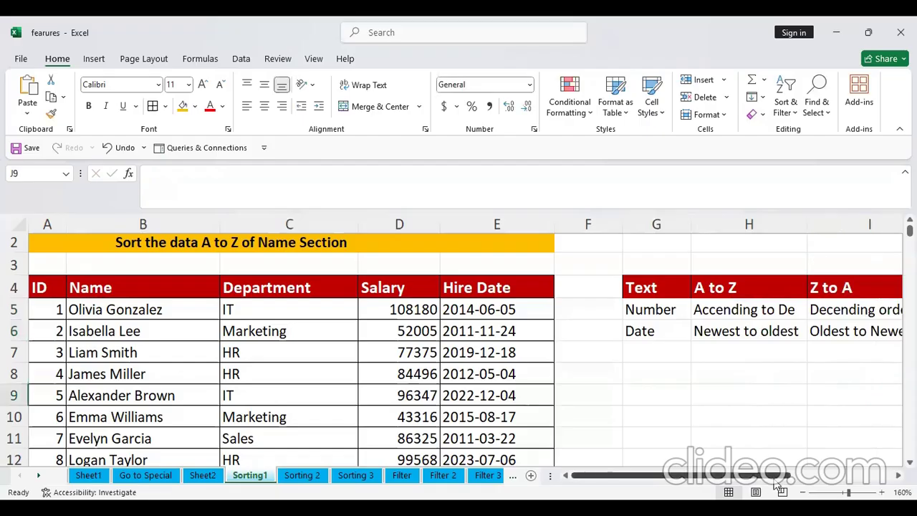
pyautogui.hscroll(2, 599, 359)
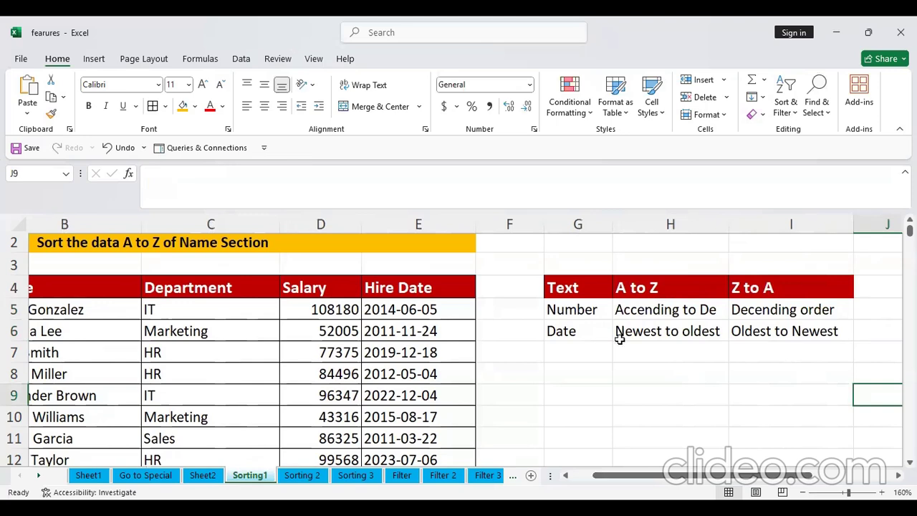
# - Review the sort orders listed for text, numbers and dates in G4:I6
pyautogui.moveTo(565, 283); pyautogui.dragTo(647, 283)
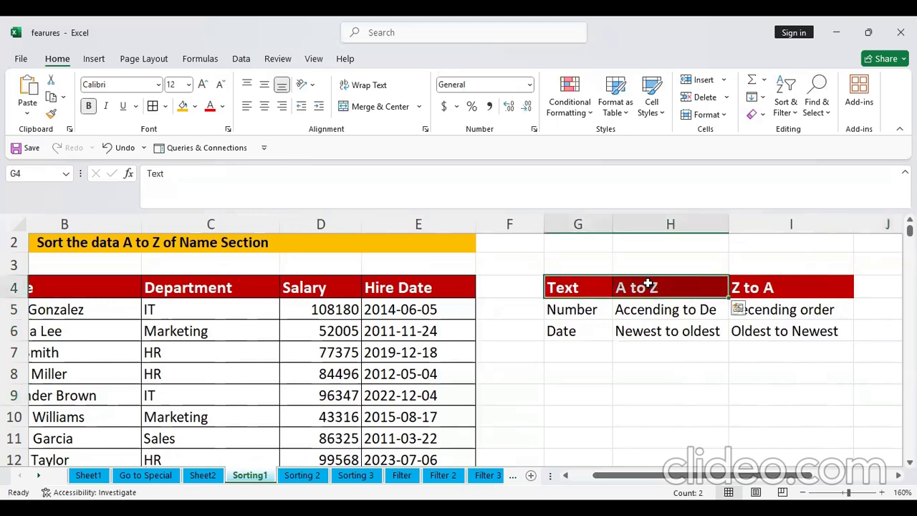
pyautogui.click(645, 280)
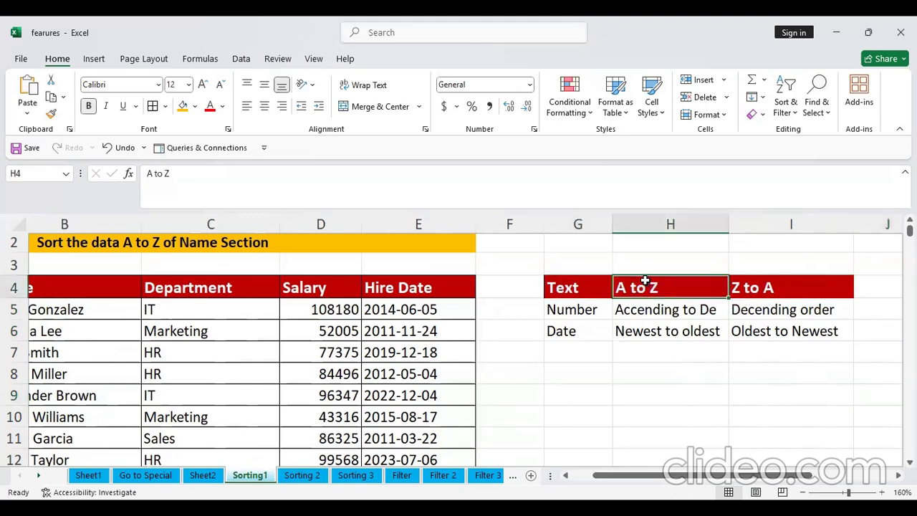
pyautogui.click(784, 289)
pyautogui.click(565, 317)
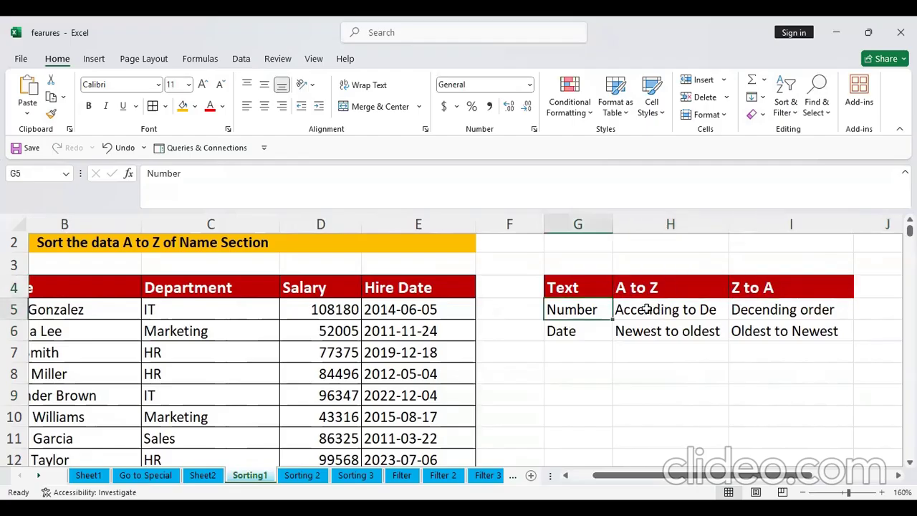
pyautogui.click(798, 313)
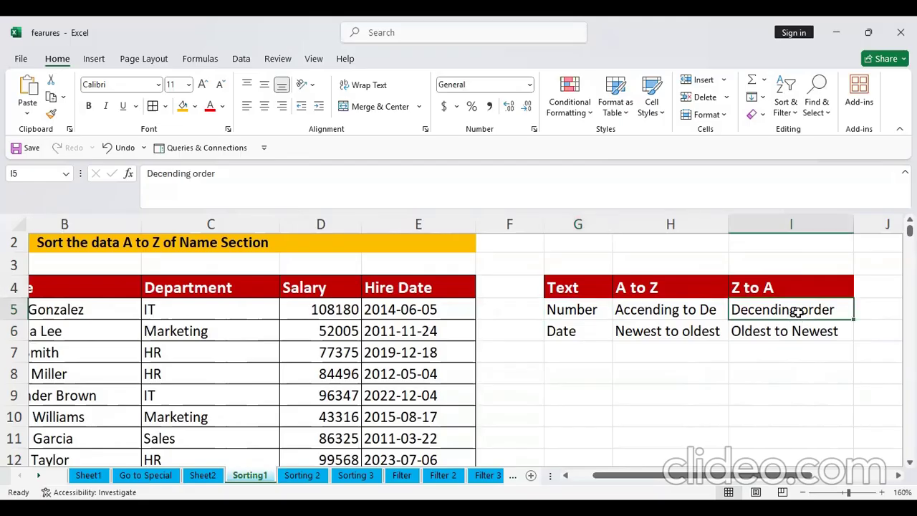
pyautogui.click(562, 330)
pyautogui.click(652, 331)
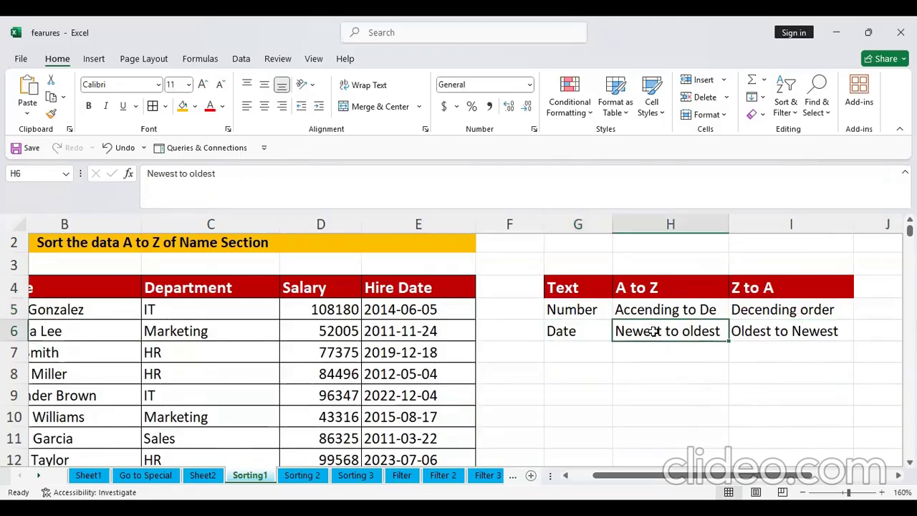
pyautogui.click(761, 330)
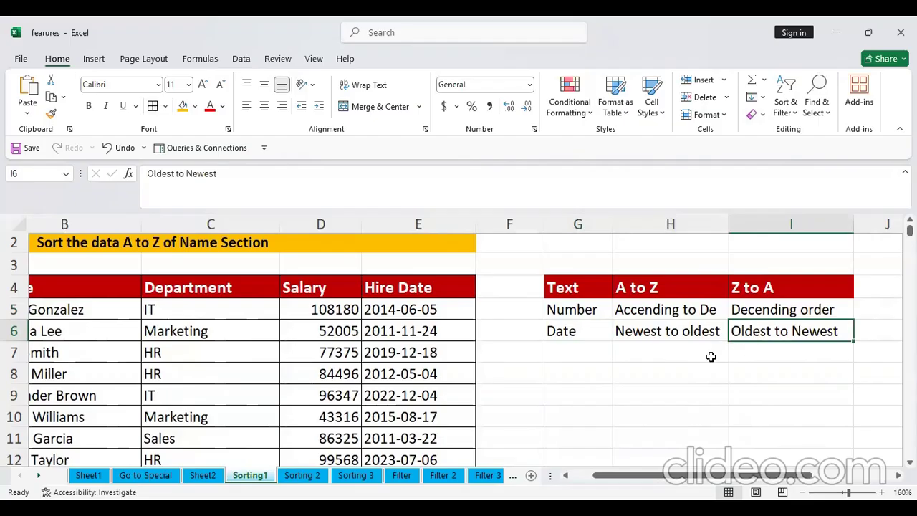
# - Examine the employee table's headers and first rows from ID through Hire Date
pyautogui.press('Left')
pyautogui.press('Left')
pyautogui.press('Left')
pyautogui.press('Left')
pyautogui.press('Left')
pyautogui.press('Left')
pyautogui.press('Left')
pyautogui.press('Left')
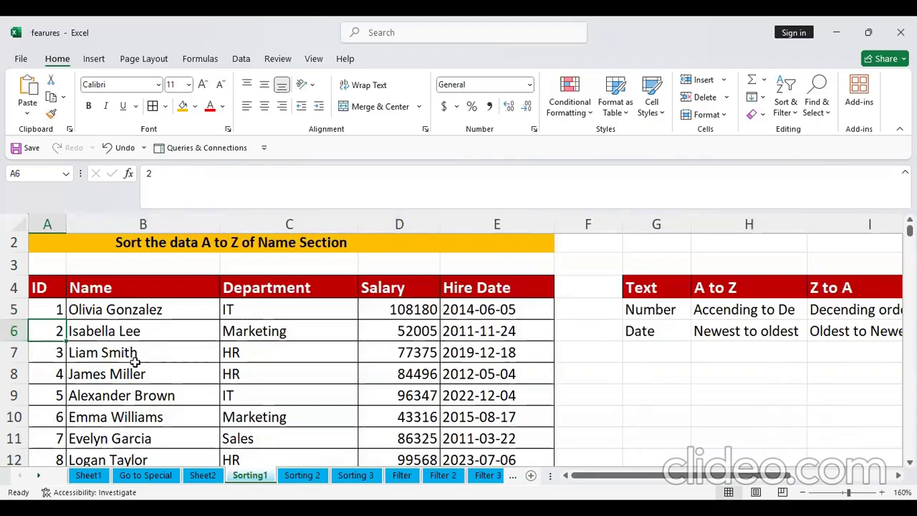
pyautogui.keyDown('shift'); pyautogui.click(159, 356); pyautogui.keyUp('shift')
pyautogui.click(154, 354)
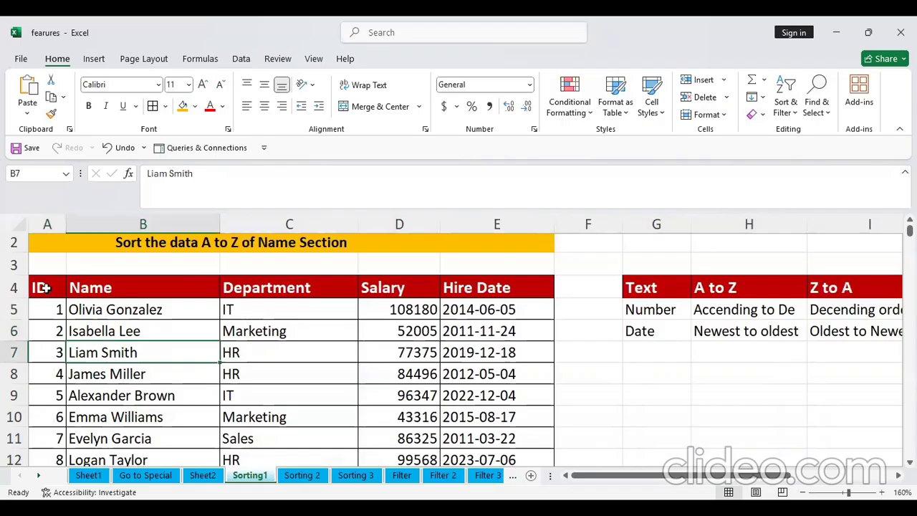
pyautogui.moveTo(39, 288); pyautogui.dragTo(315, 396)
pyautogui.hotkey('shift', 'Right')
pyautogui.hotkey('shift', 'Right')
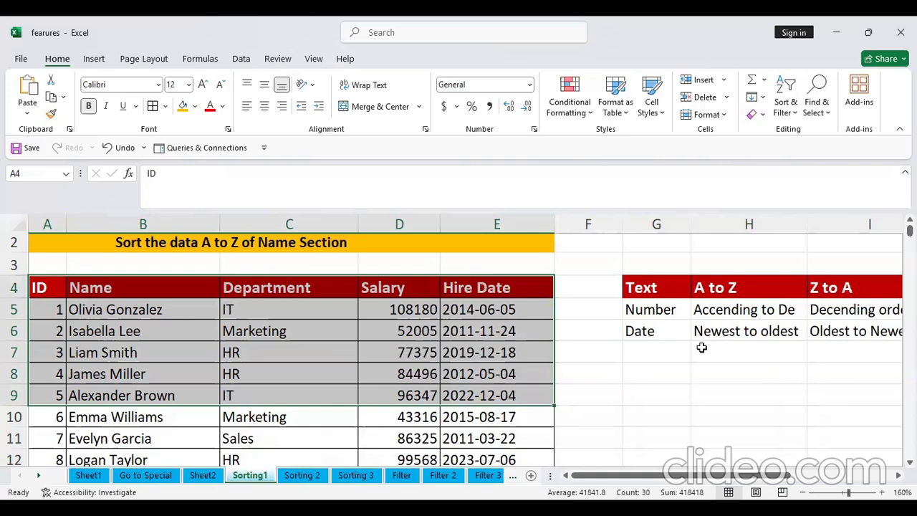
pyautogui.click(255, 332)
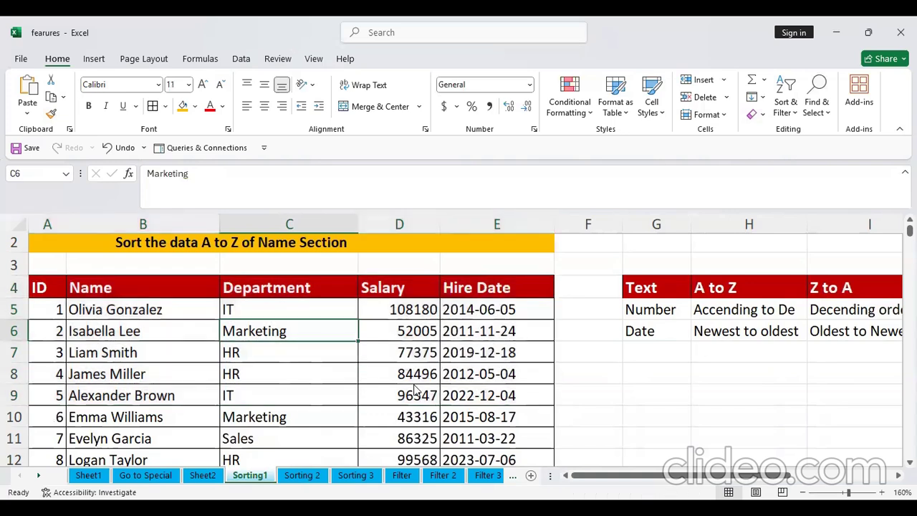
pyautogui.hotkey('ctrl', 'a')
pyautogui.hotkey('alt', 'd')
pyautogui.press('s')
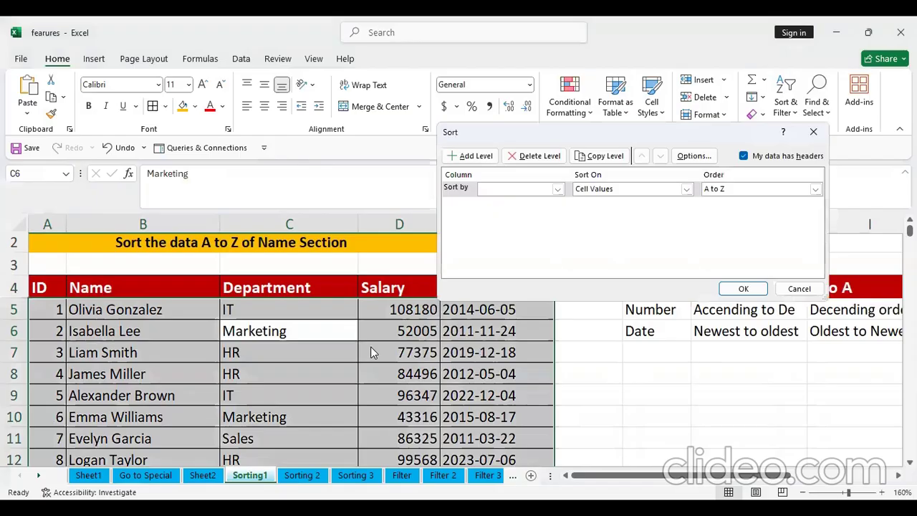
pyautogui.click(812, 132)
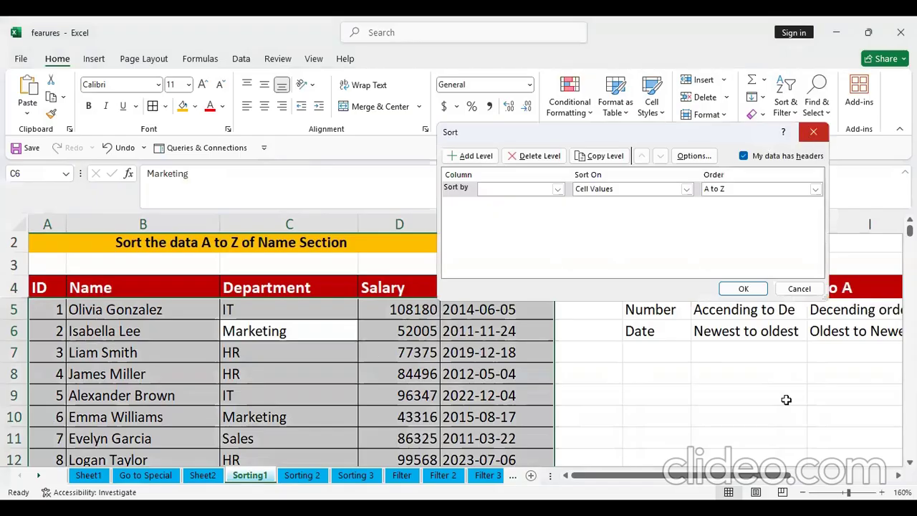
pyautogui.click(786, 399)
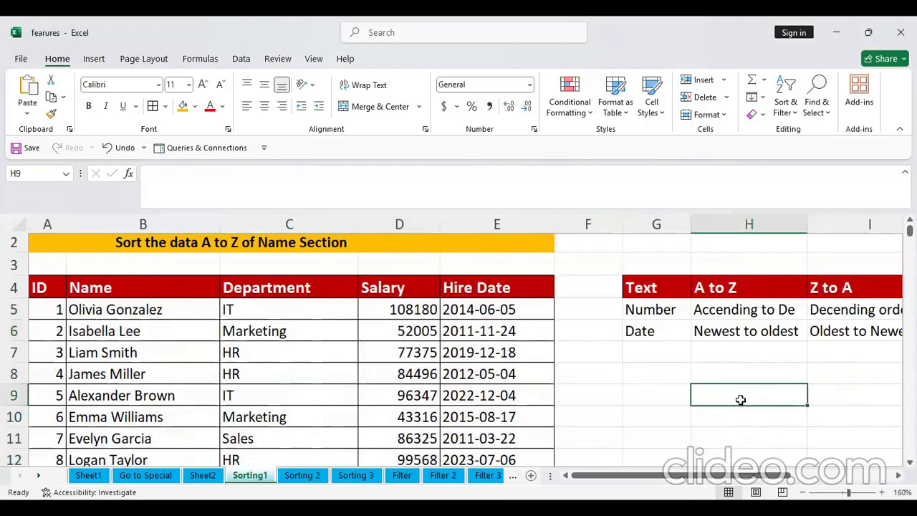
pyautogui.click(282, 373)
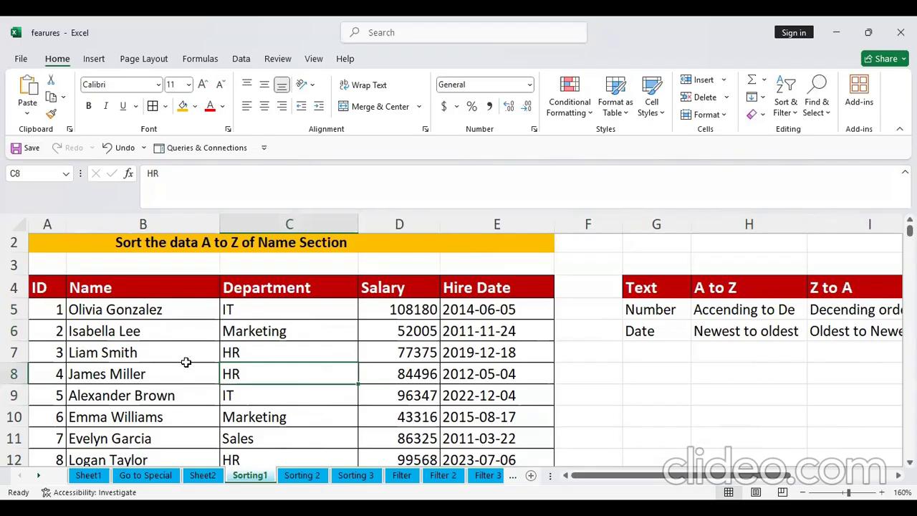
pyautogui.moveTo(186, 367); pyautogui.dragTo(186, 362)
pyautogui.click(276, 352)
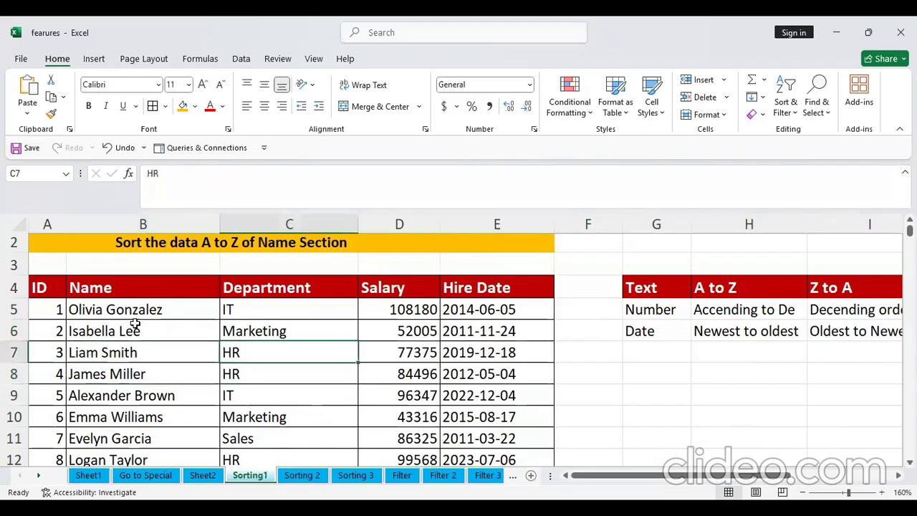
pyautogui.click(38, 287)
pyautogui.moveTo(86, 409); pyautogui.dragTo(512, 438)
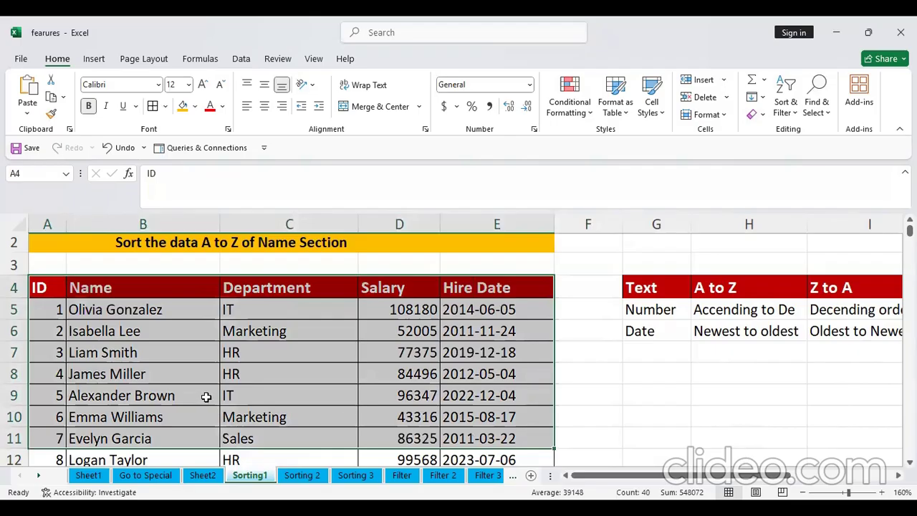
pyautogui.hotkey('alt', 'd')
pyautogui.press('s')
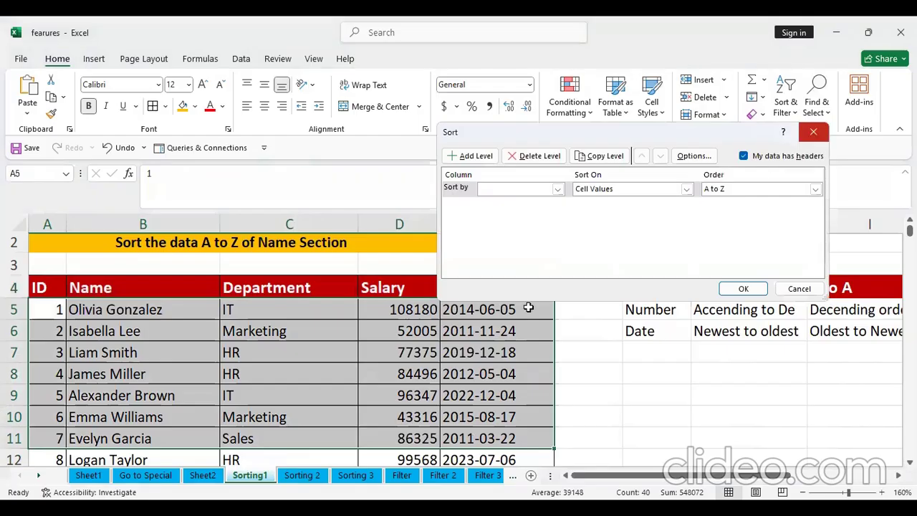
pyautogui.press('Escape')
pyautogui.moveTo(258, 334); pyautogui.dragTo(266, 348)
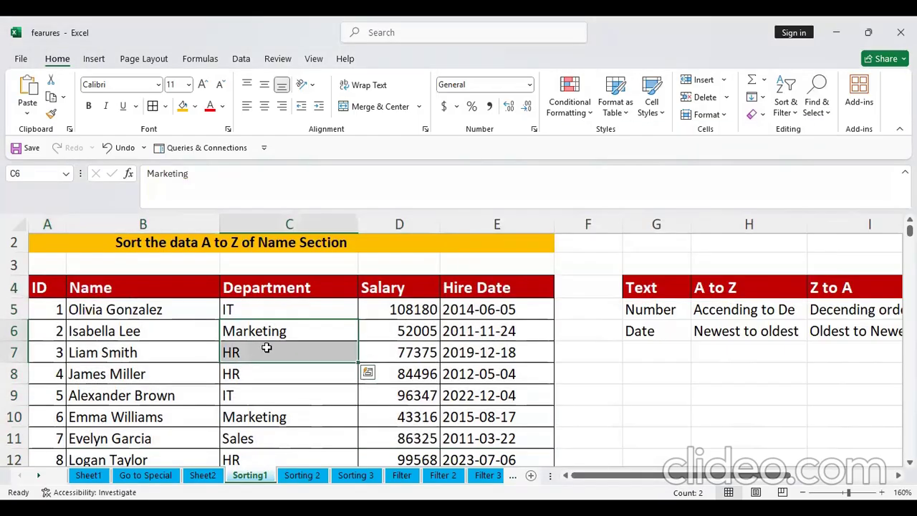
pyautogui.hotkey('alt', 'd')
pyautogui.press('s')
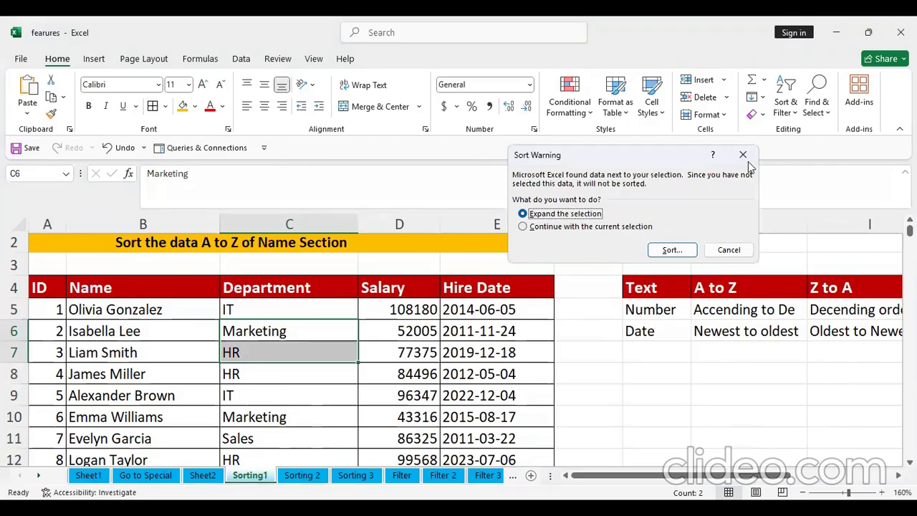
pyautogui.press('Escape')
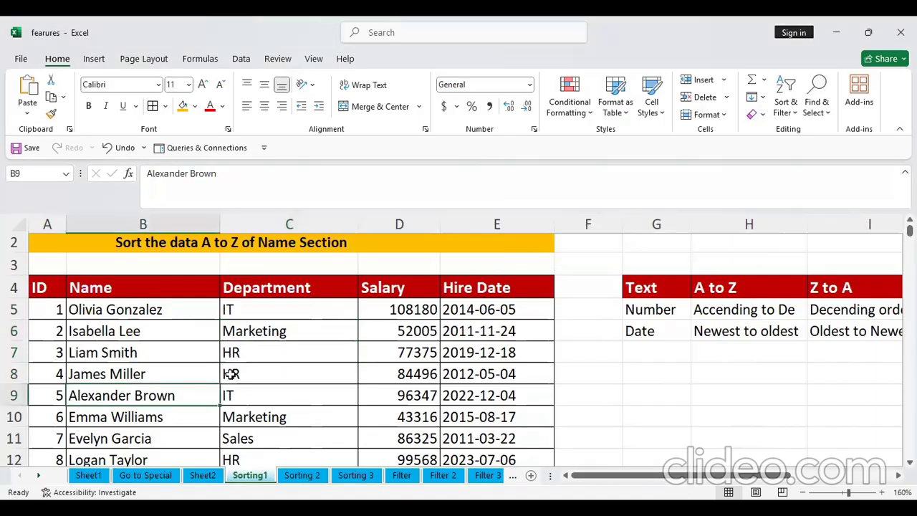
# - Sort the employee table by the Name column on cell values in A to Z order
pyautogui.hotkey('alt', 'd')
pyautogui.press('s')
pyautogui.click(557, 190)
pyautogui.click(544, 211)
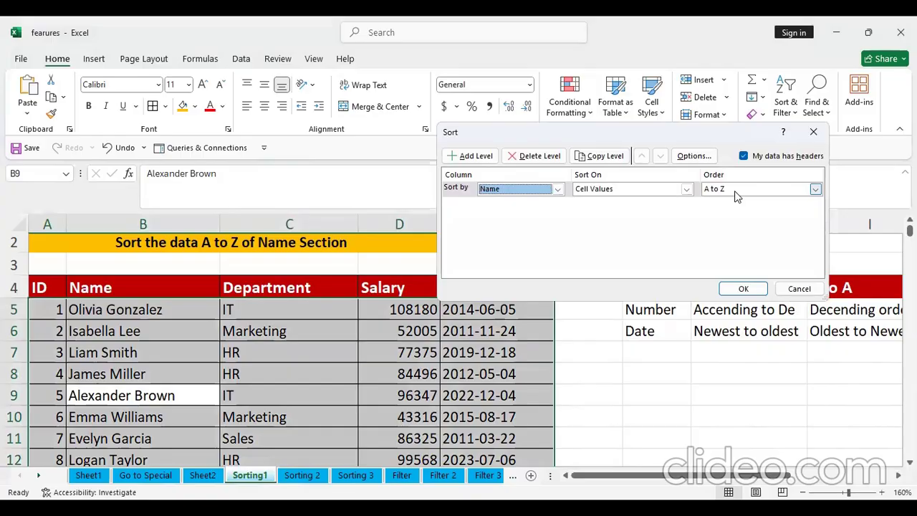
pyautogui.click(743, 290)
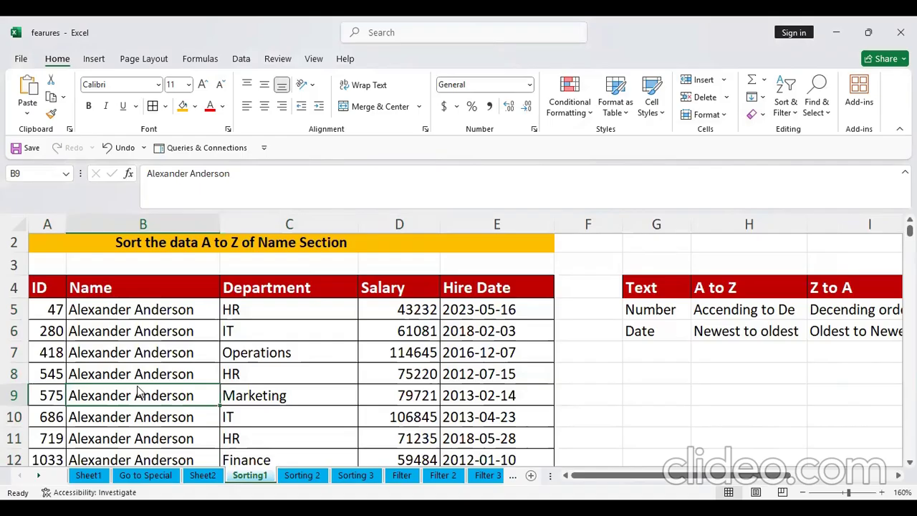
# - Re-sort the employee table by Name in Z to A order
pyautogui.hotkey('alt', 'd')
pyautogui.press('s')
pyautogui.click(742, 190)
pyautogui.click(731, 212)
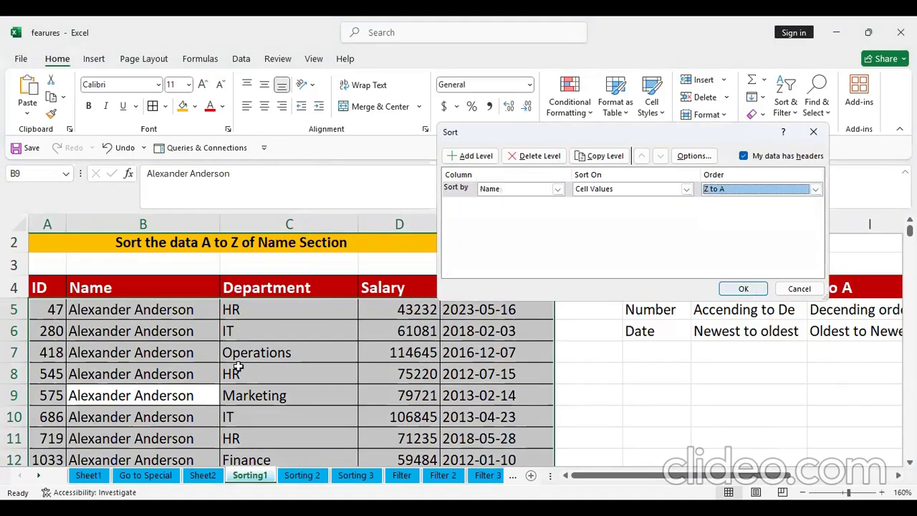
pyautogui.press('Return')
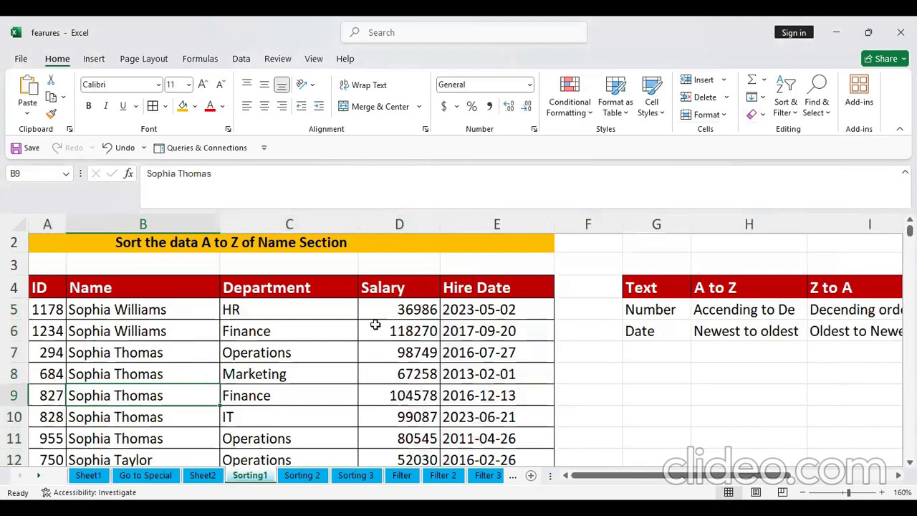
# - Enter the date 11-11-2025 in E5 and fill the rest of the Hire Date column down with consecutive dates
pyautogui.click(493, 307)
pyautogui.hotkey('ctrl', ';')
pyautogui.press('Return')
pyautogui.click(493, 306)
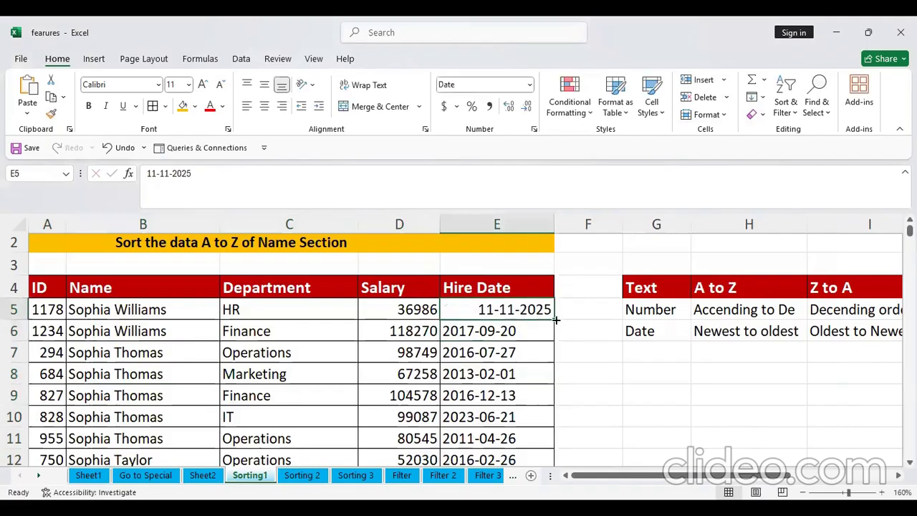
pyautogui.doubleClick(559, 319)
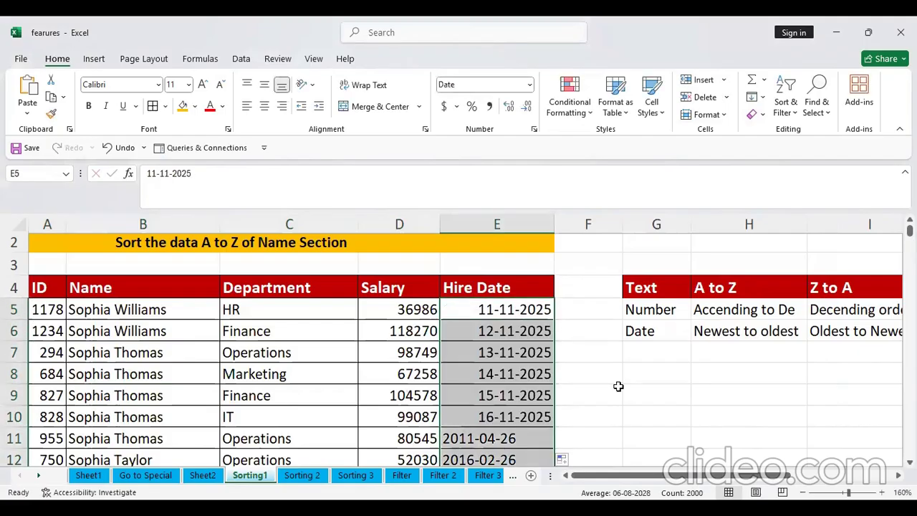
# - Replace the Name sort level with a new one and sort the table by Salary from Smallest to Largest
pyautogui.click(113, 353)
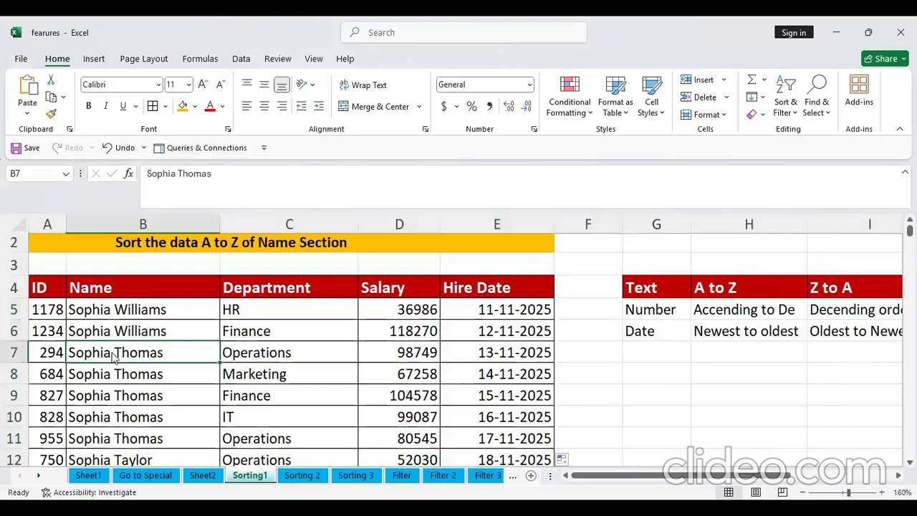
pyautogui.hotkey('alt', 'd')
pyautogui.press('s')
pyautogui.click(534, 156)
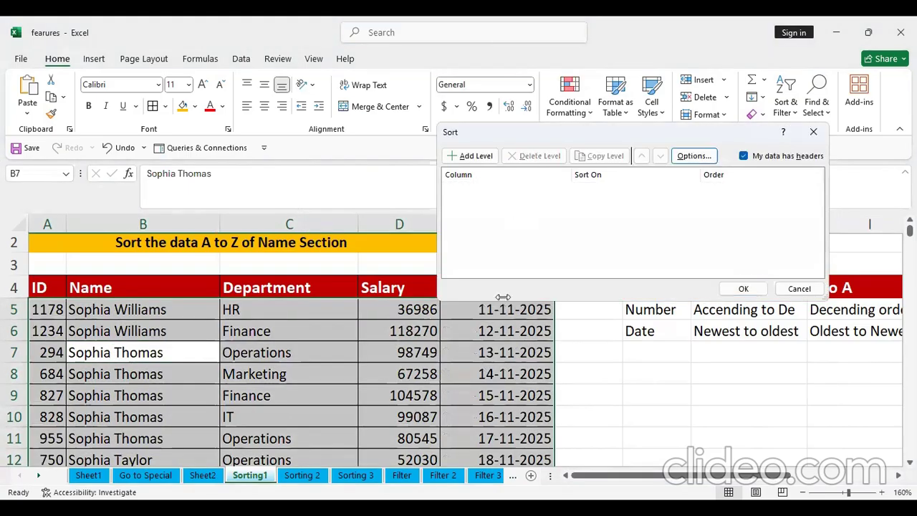
pyautogui.click(466, 156)
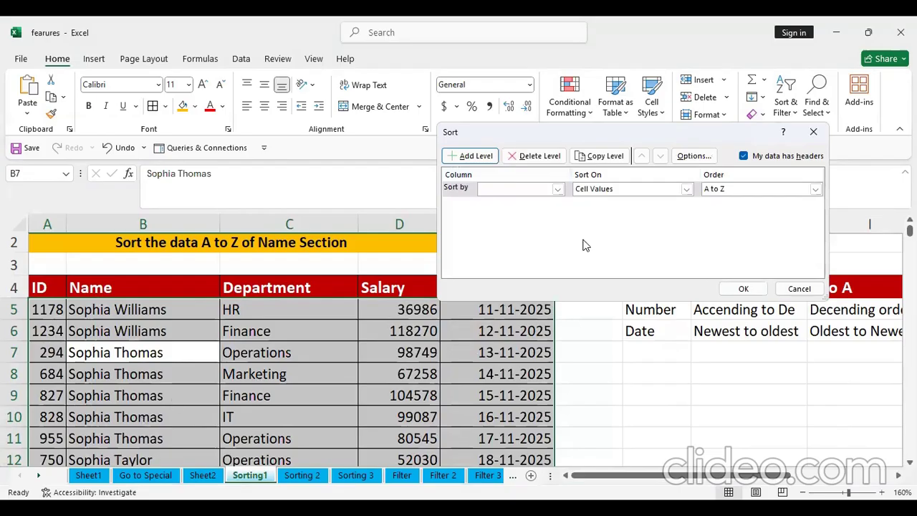
pyautogui.click(542, 190)
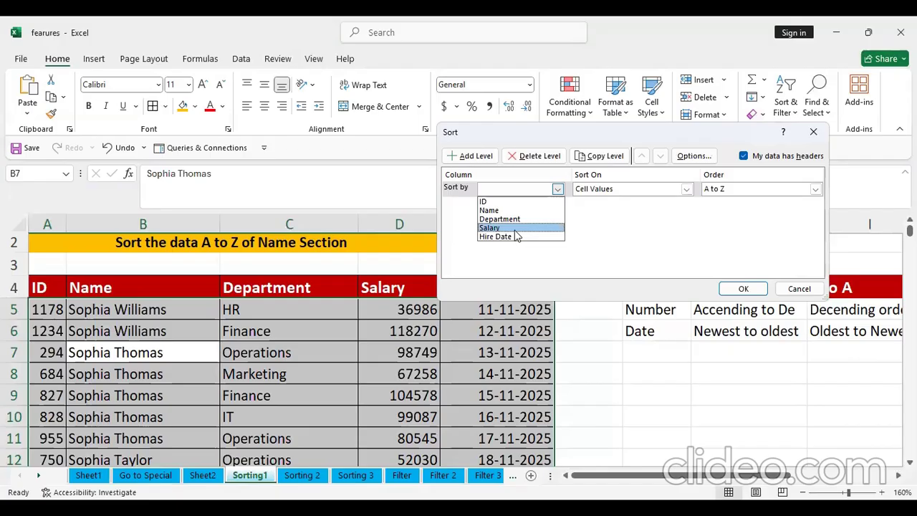
pyautogui.click(736, 190)
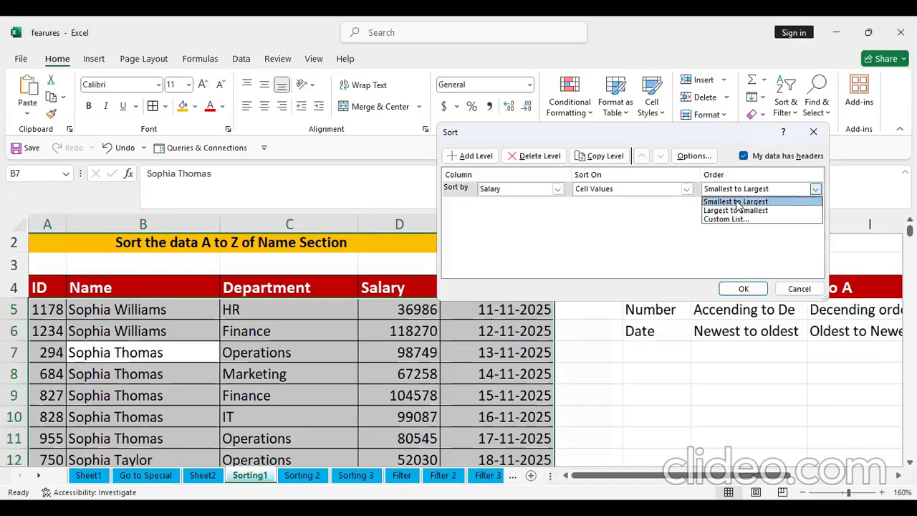
pyautogui.click(737, 202)
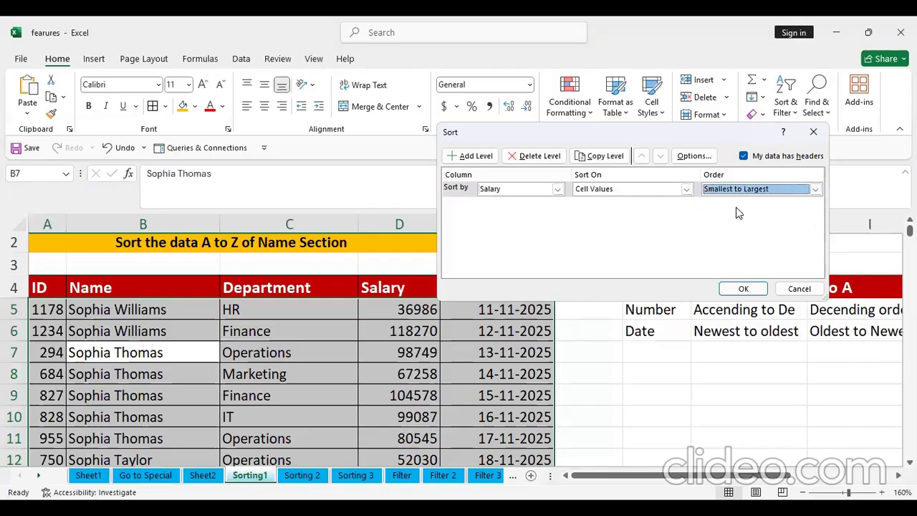
pyautogui.click(745, 290)
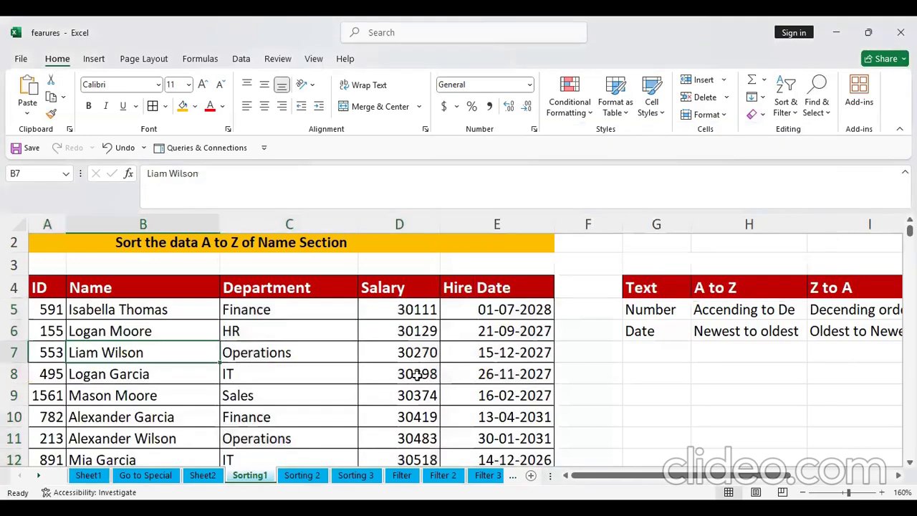
# - Reverse the Salary sort of the employee table to Largest to Smallest
pyautogui.click(391, 323)
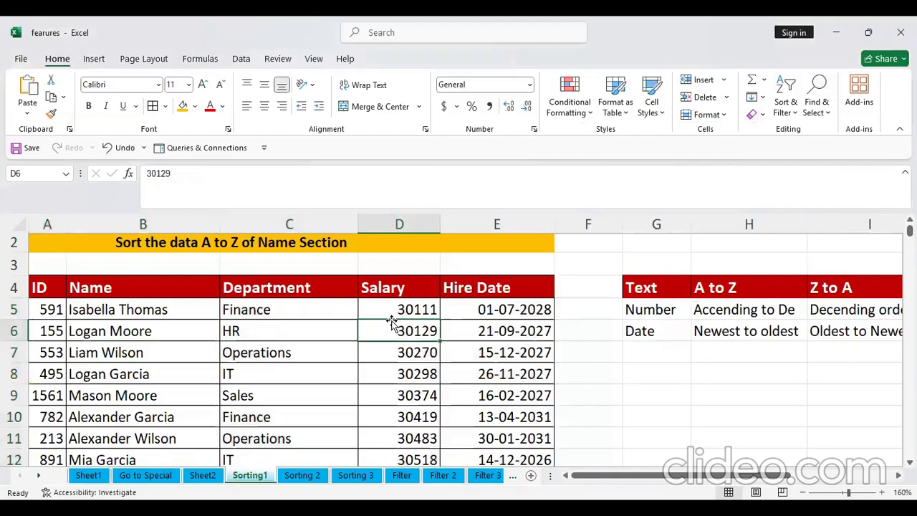
pyautogui.hotkey('ctrl', 'a')
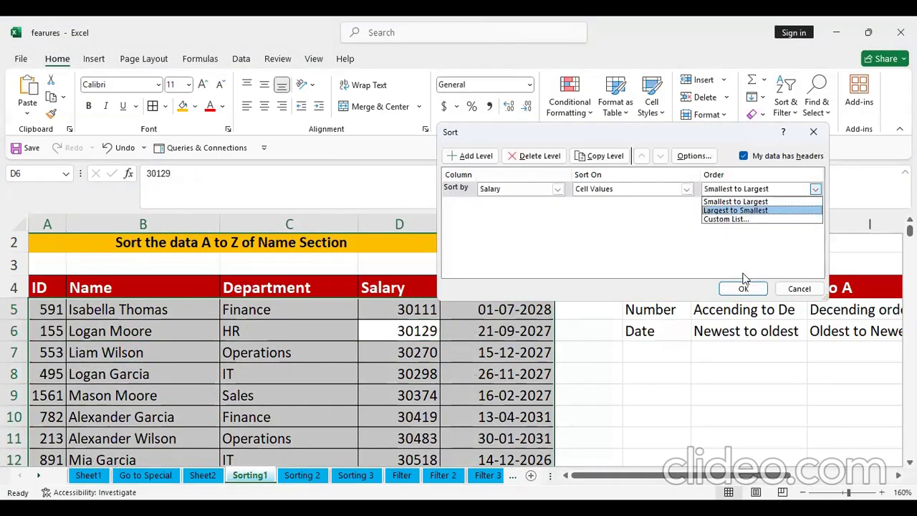
pyautogui.click(745, 285)
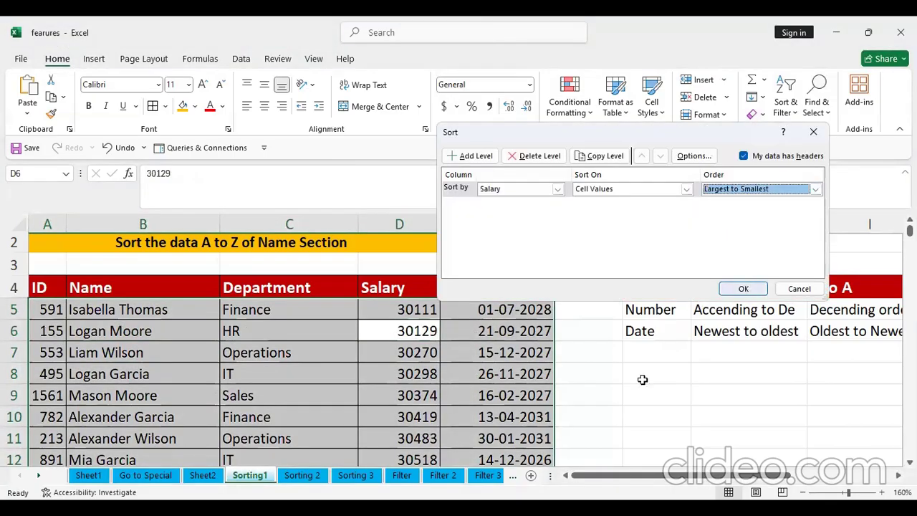
pyautogui.press('Return')
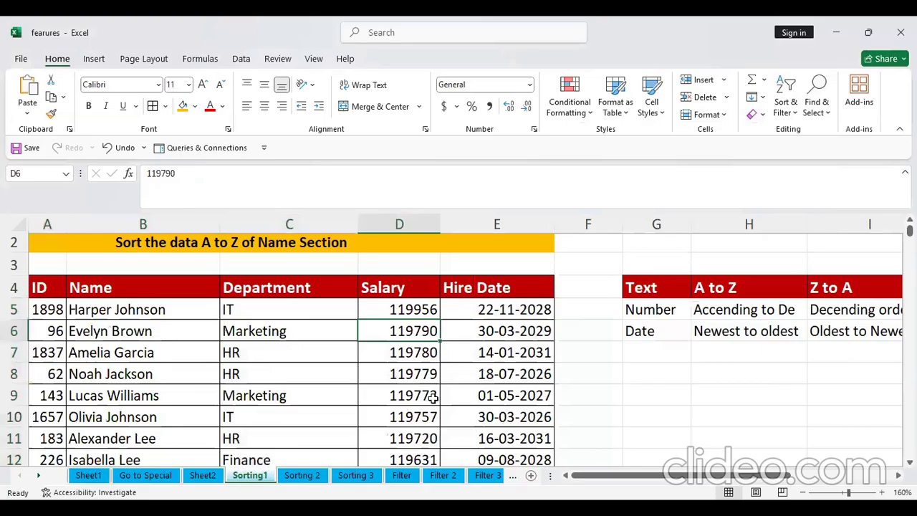
# - Replace the Salary sort level with Hire Date and sort the employee table from Oldest to Newest
pyautogui.click(339, 375)
pyautogui.hotkey('ctrl', 'a')
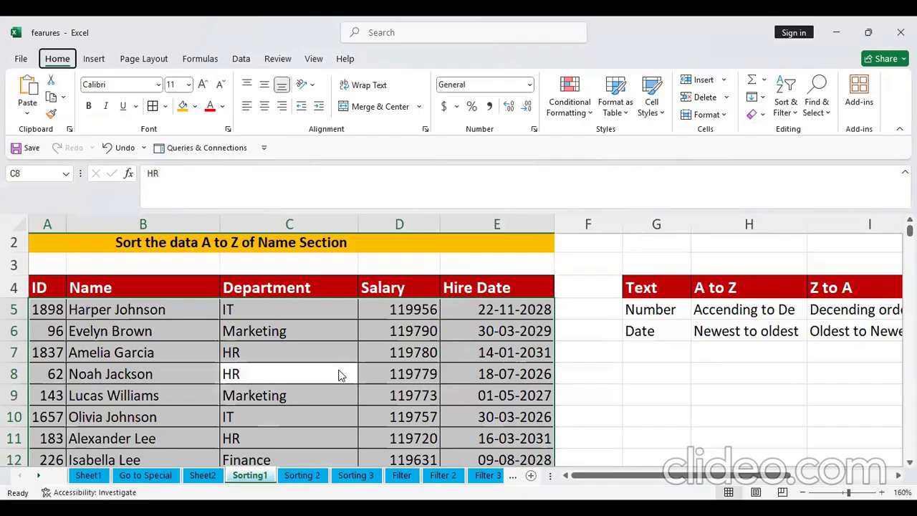
pyautogui.hotkey('alt', 'd')
pyautogui.press('s')
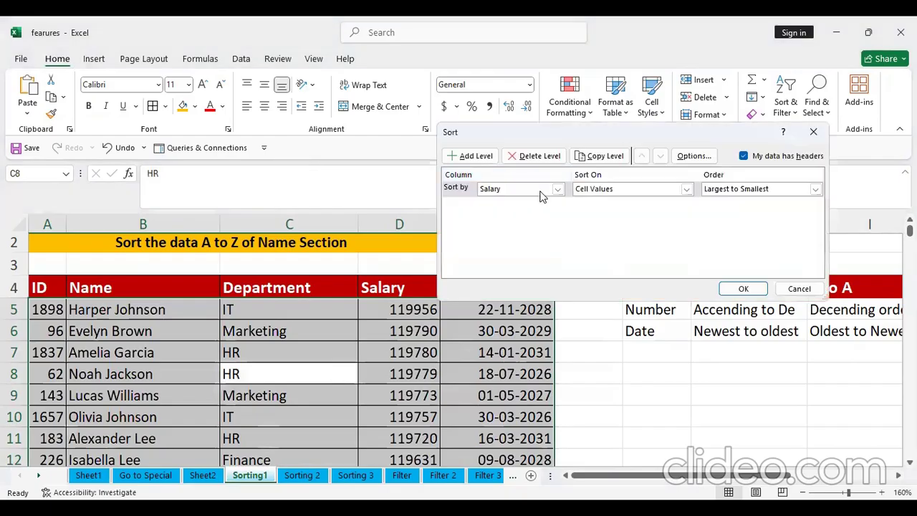
pyautogui.click(541, 156)
pyautogui.click(472, 156)
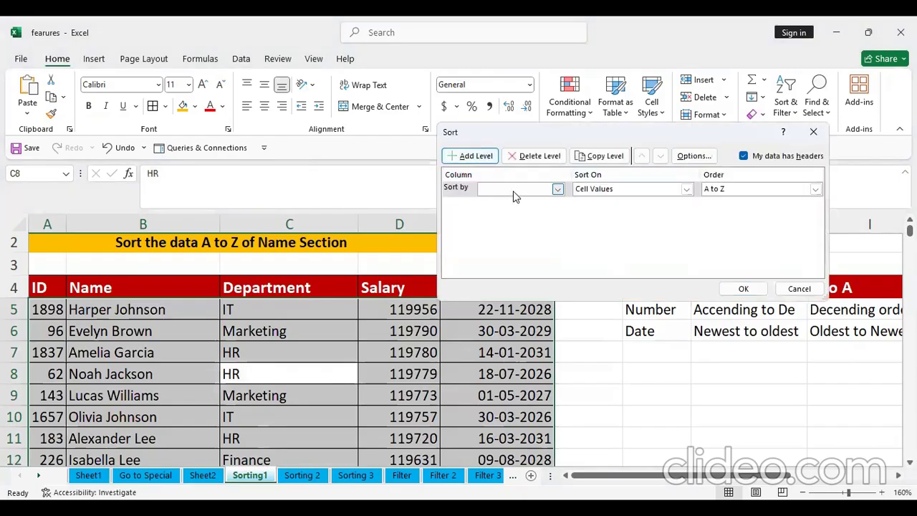
pyautogui.click(517, 191)
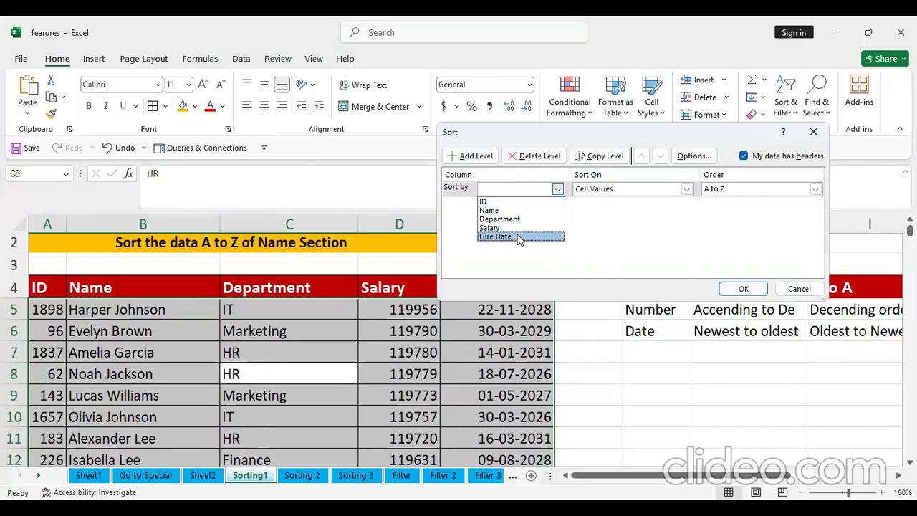
pyautogui.click(515, 235)
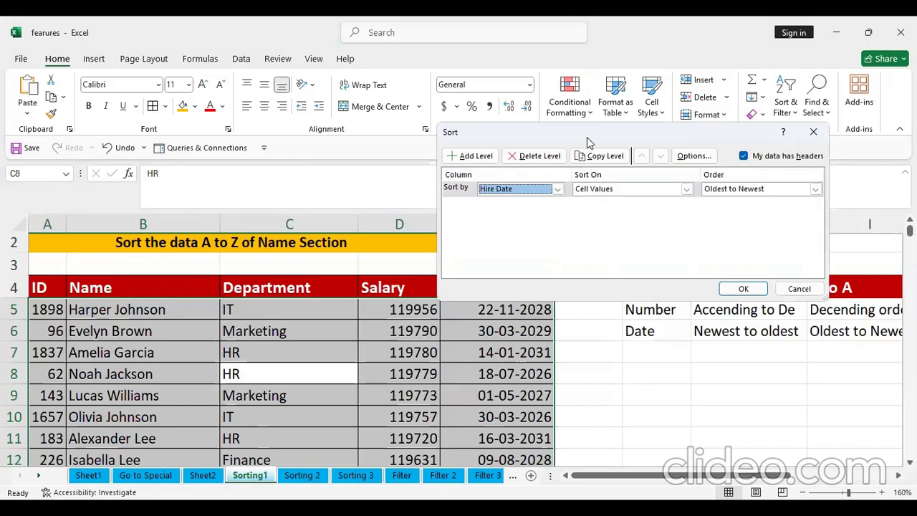
pyautogui.moveTo(459, 135); pyautogui.dragTo(432, 63)
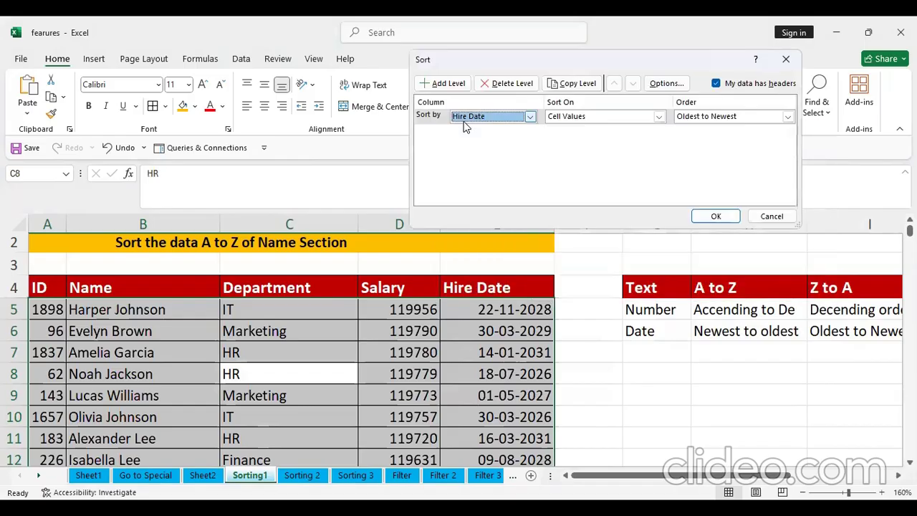
pyautogui.click(703, 116)
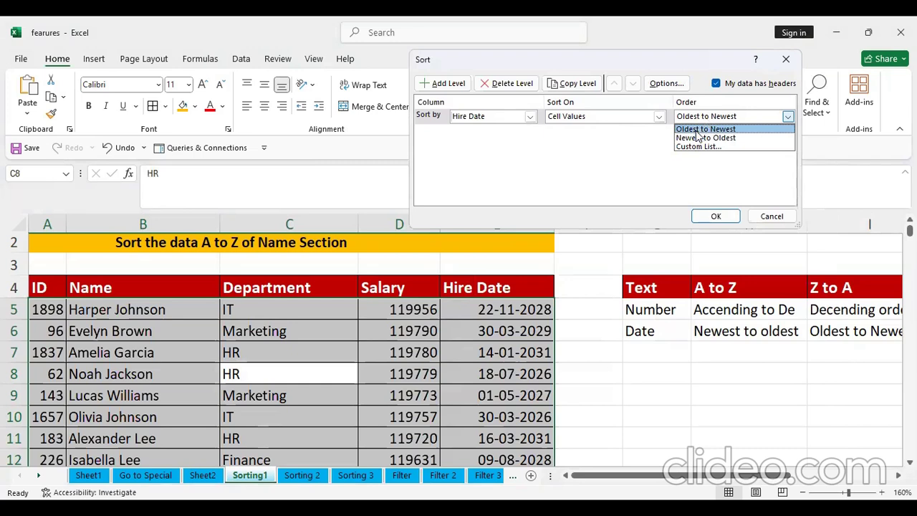
pyautogui.click(696, 130)
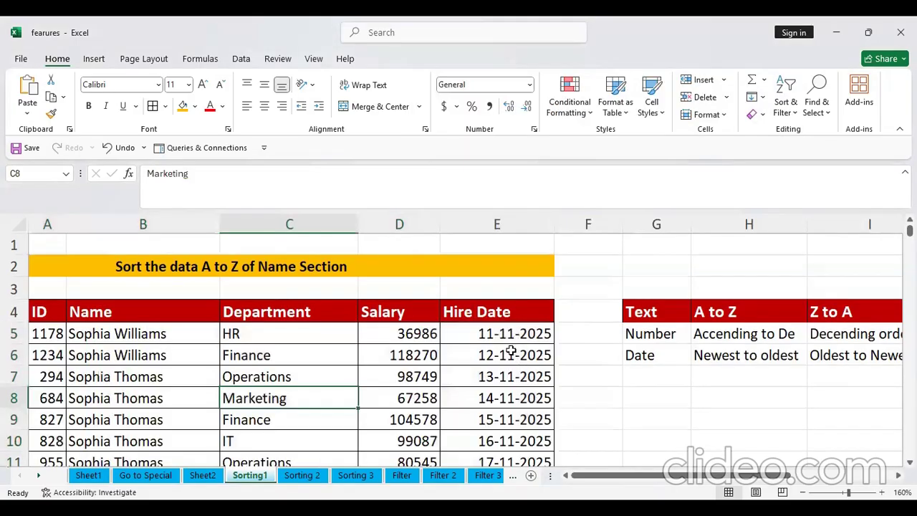
# - Change the Hire Date sort order to Newest to Oldest and apply it to the employee table
pyautogui.click(509, 334)
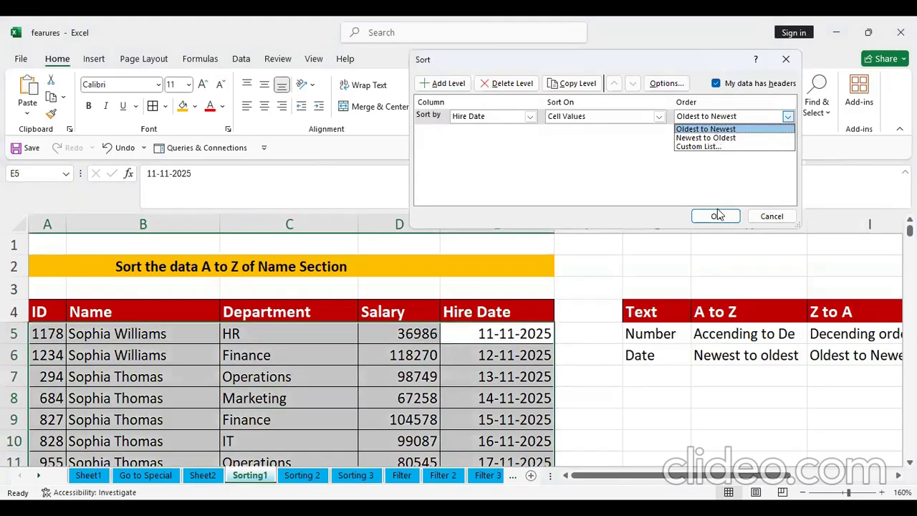
pyautogui.click(718, 214)
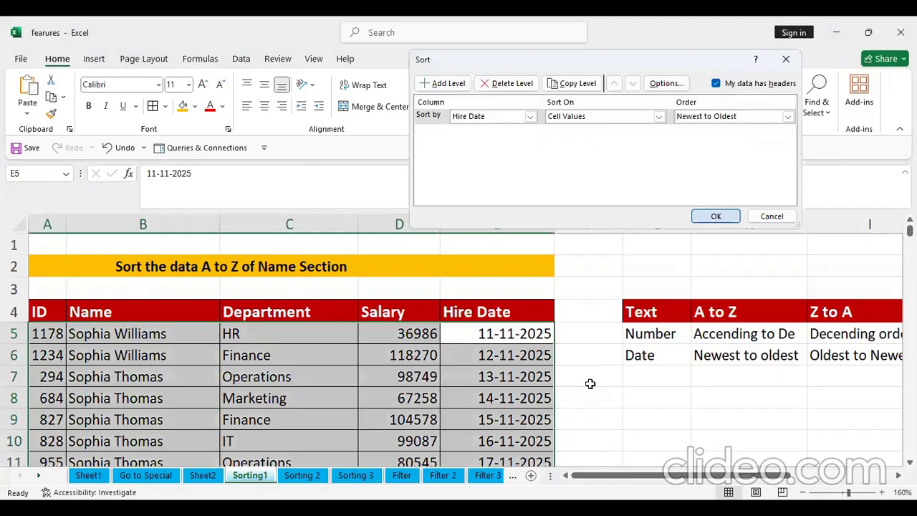
pyautogui.press('Return')
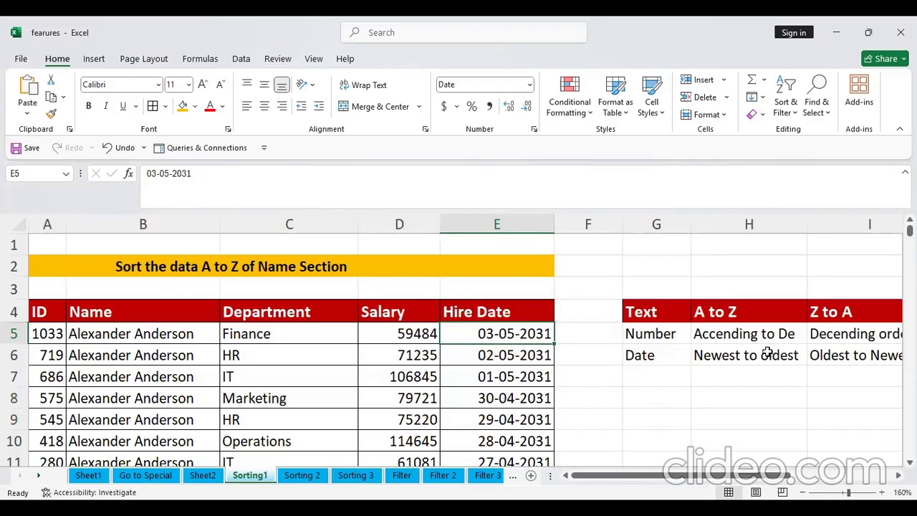
# - Review the available order options for the Hire Date sort level, leaving the table's current sort in place
pyautogui.click(289, 395)
pyautogui.hotkey('alt', 'd')
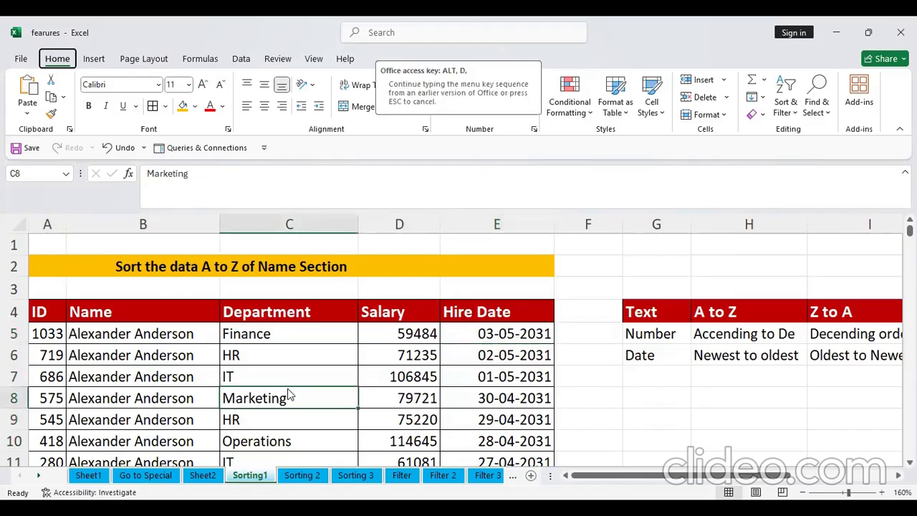
pyautogui.press('s')
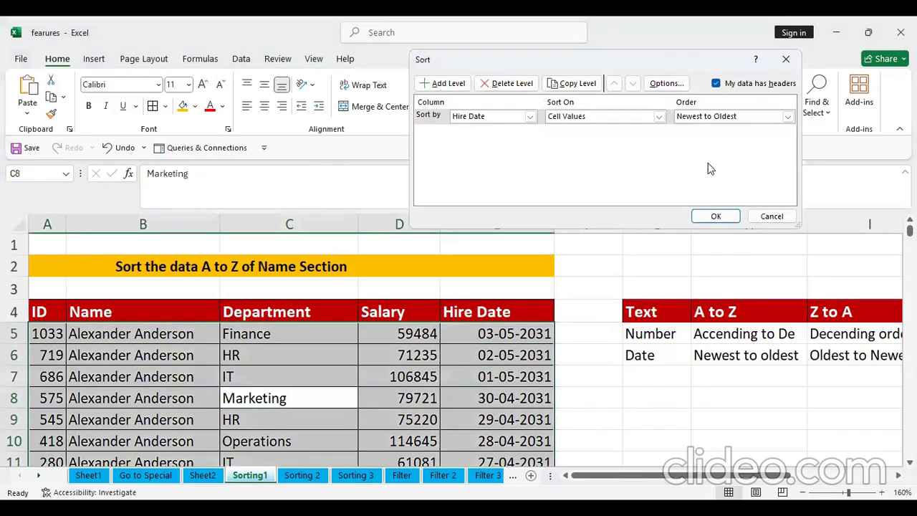
pyautogui.click(725, 118)
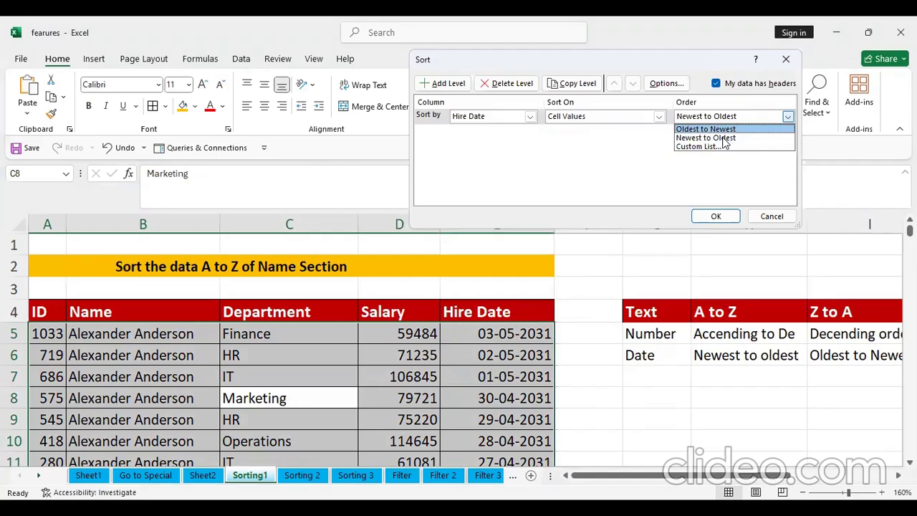
pyautogui.click(725, 137)
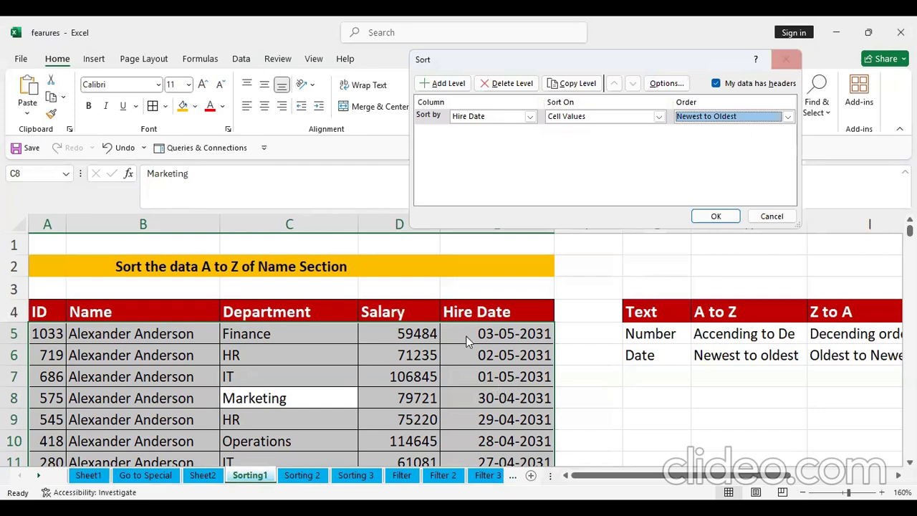
pyautogui.press('Escape')
# - Undo the Hire Date sorts and the Largest to Smallest Salary sort of the employee table
pyautogui.hotkey('ctrl', 'z')
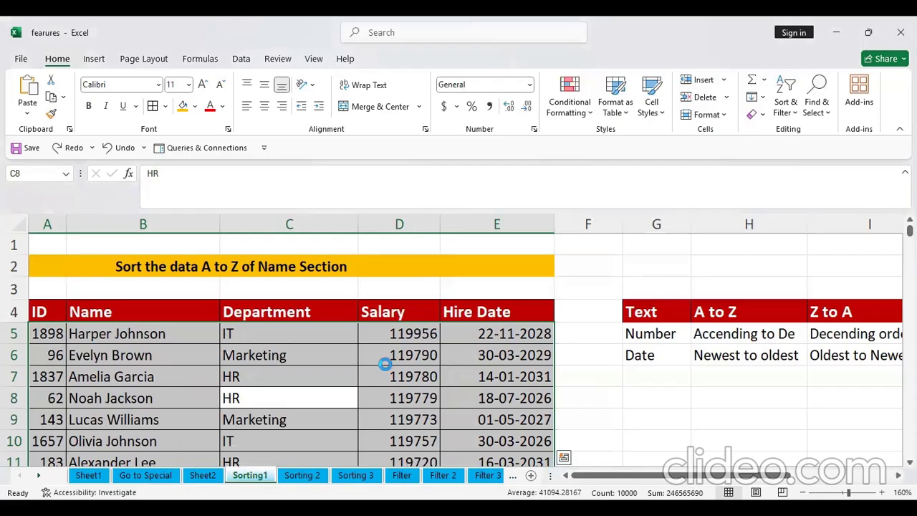
pyautogui.hotkey('ctrl', 'z')
pyautogui.click(373, 368)
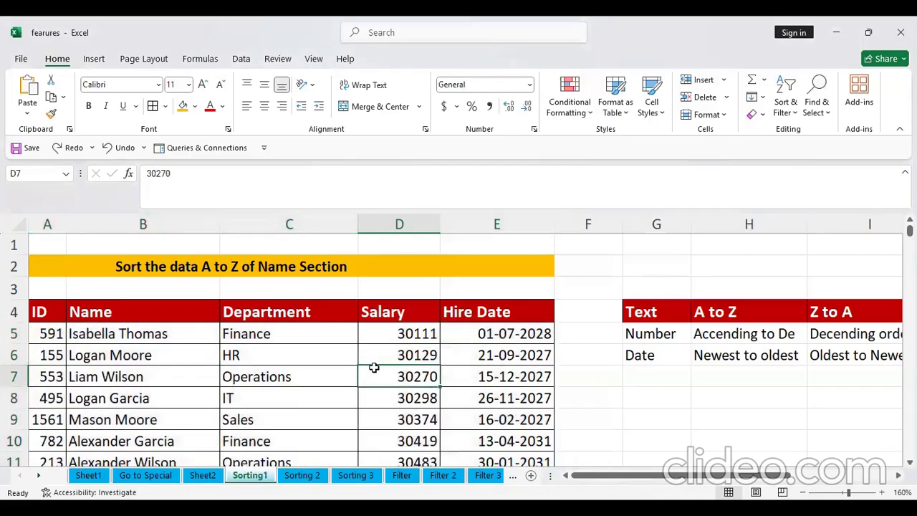
# - Change the employee table's sort level to Hire Date, apply Newest to Oldest order, and check the first rows
pyautogui.hotkey('alt', 'd')
pyautogui.press('s')
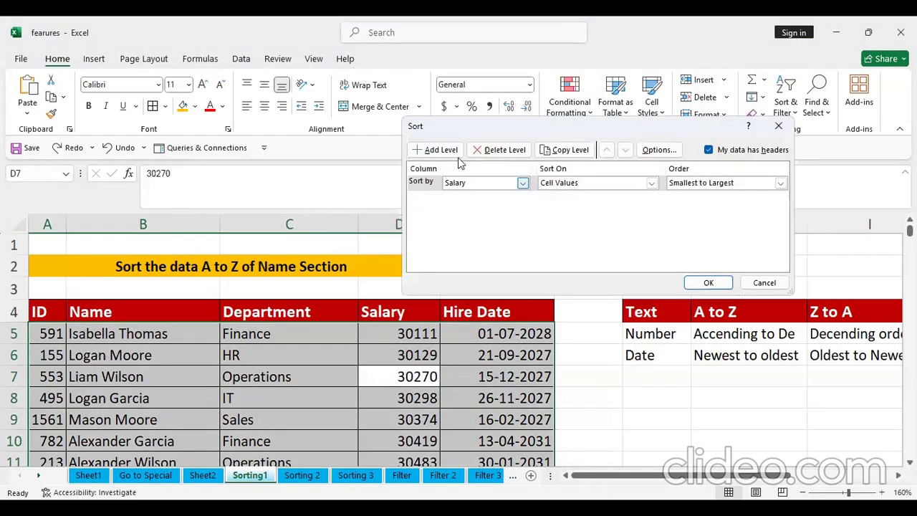
pyautogui.hotkey('alt', 'Down')
pyautogui.press('Return')
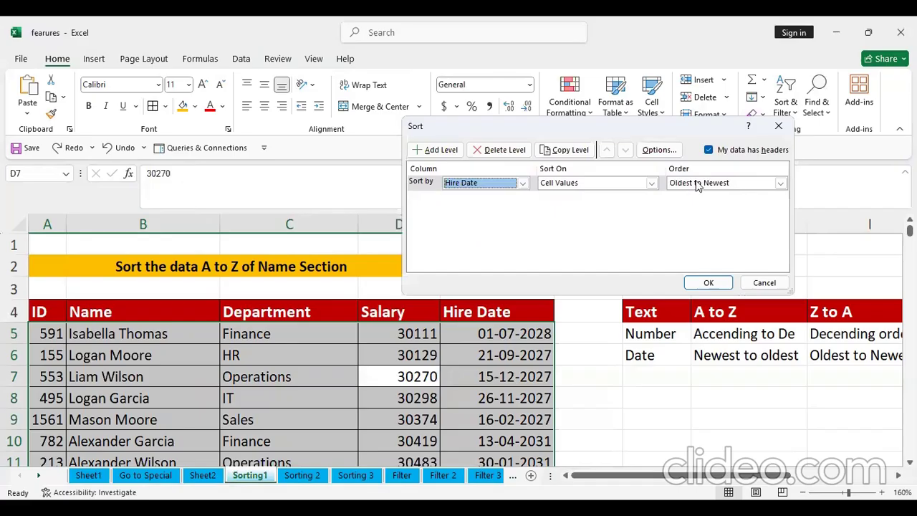
pyautogui.click(696, 183)
pyautogui.click(709, 187)
pyautogui.click(709, 188)
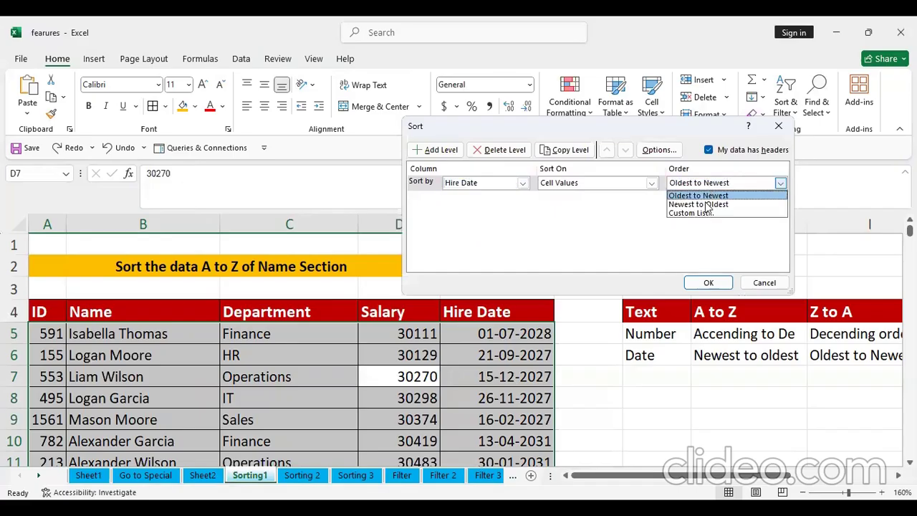
pyautogui.click(699, 205)
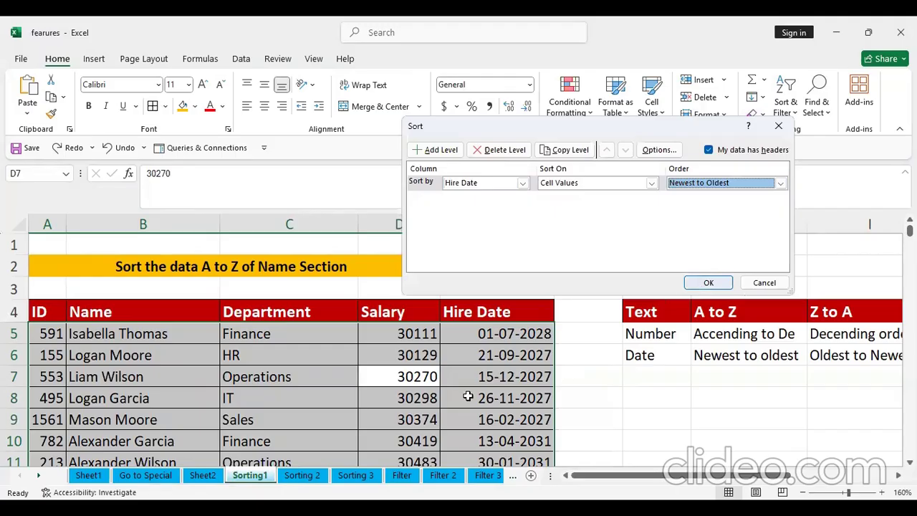
pyautogui.press('Return')
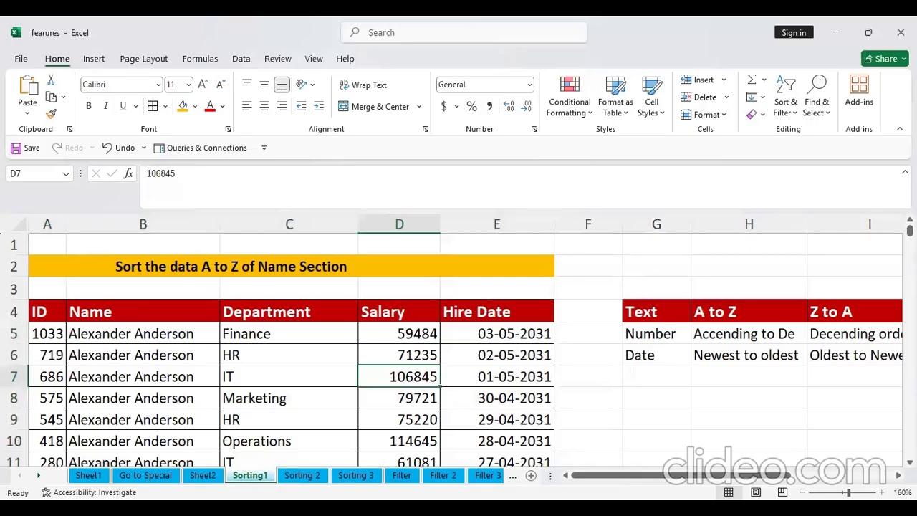
pyautogui.moveTo(492, 338); pyautogui.dragTo(504, 358)
pyautogui.click(506, 375)
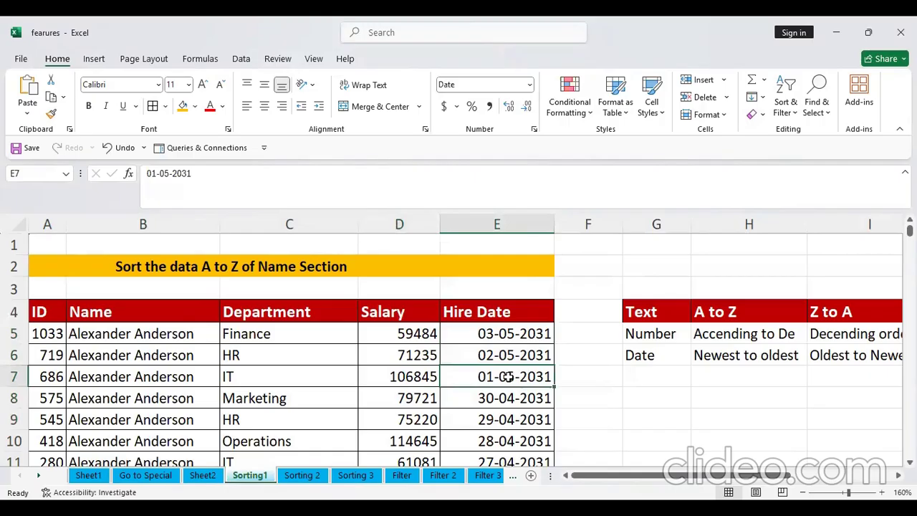
pyautogui.moveTo(58, 373); pyautogui.dragTo(456, 375)
# - Sort the employee table by Hire Date from Oldest to Newest and check the first dates
pyautogui.click(398, 376)
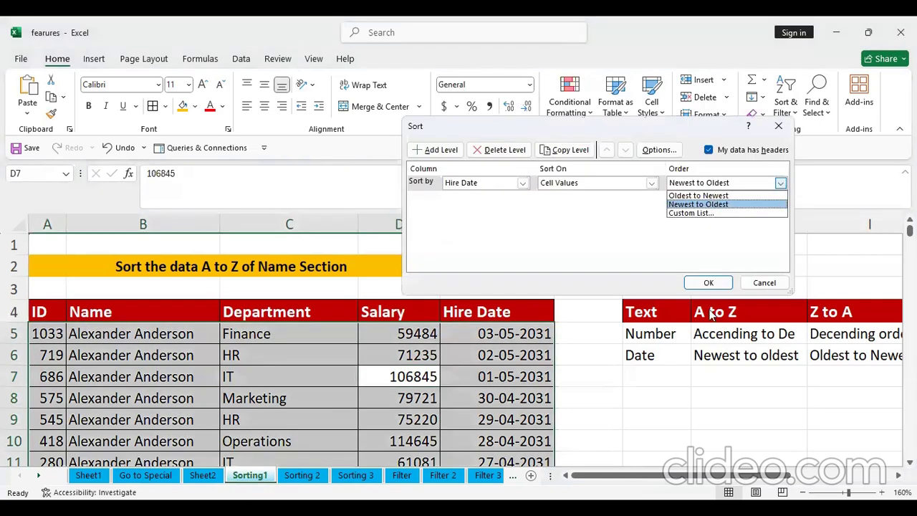
pyautogui.click(712, 194)
pyautogui.press('Tab')
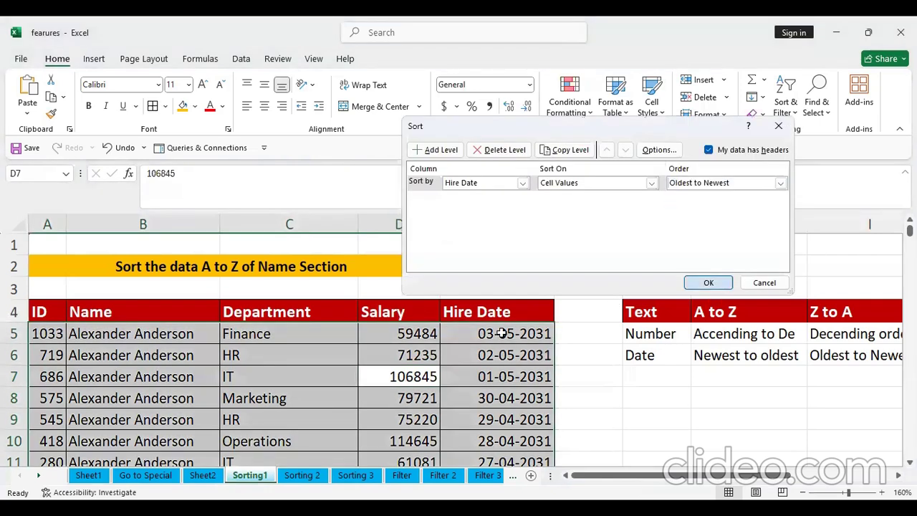
pyautogui.press('Return')
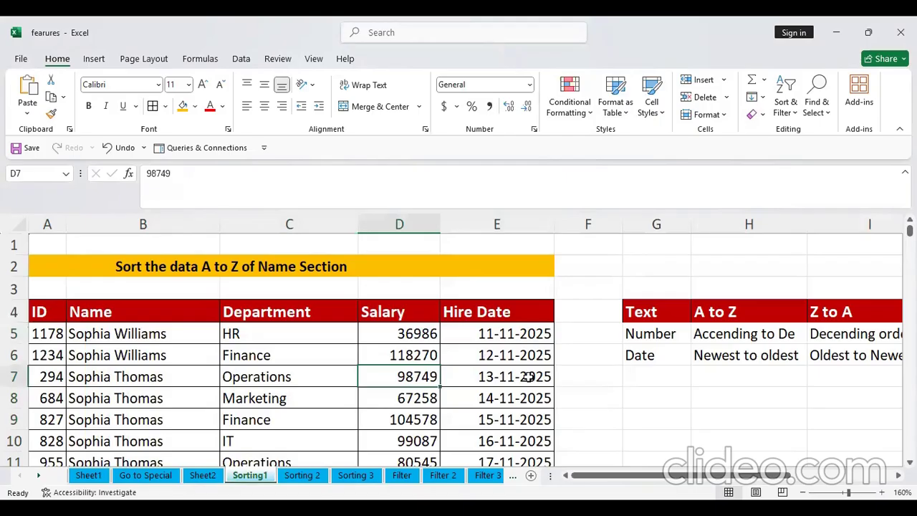
pyautogui.moveTo(497, 335); pyautogui.dragTo(497, 417)
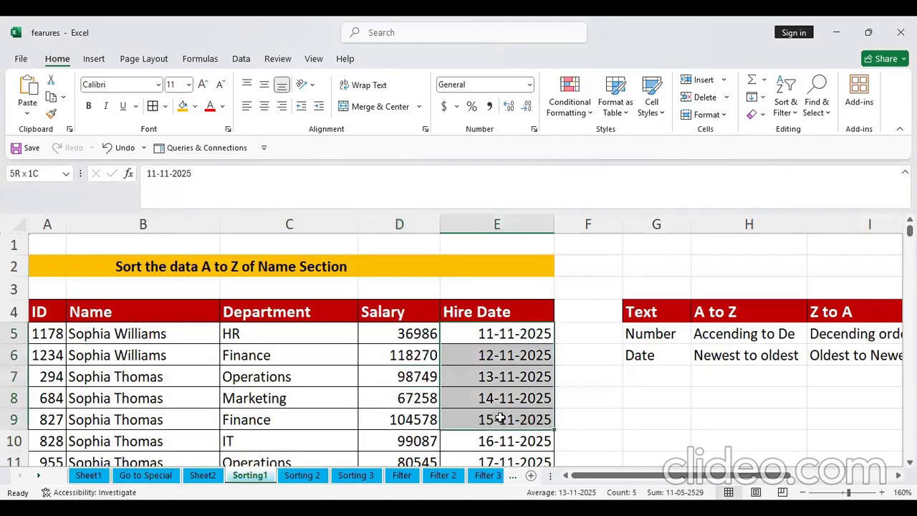
pyautogui.moveTo(542, 418); pyautogui.dragTo(511, 370)
pyautogui.click(507, 350)
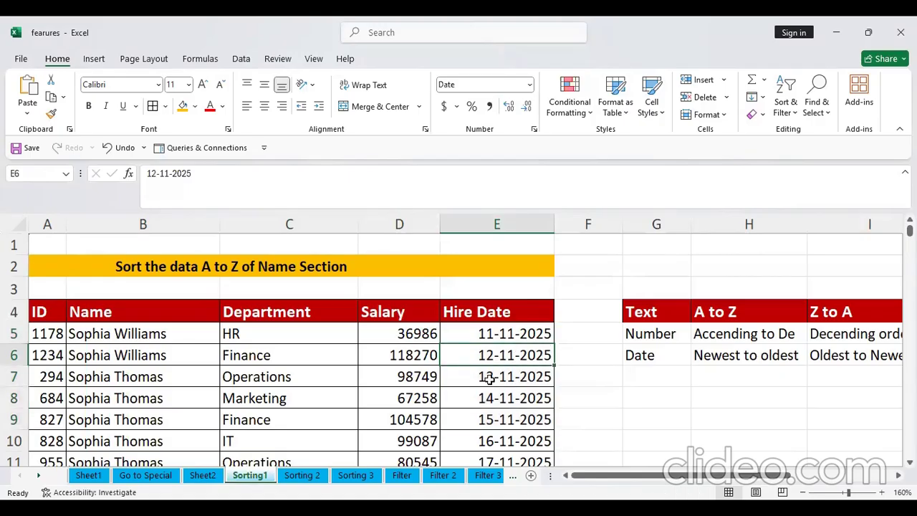
# - Reapply the Oldest to Newest Hire Date sort to the whole employee table
pyautogui.click(503, 341)
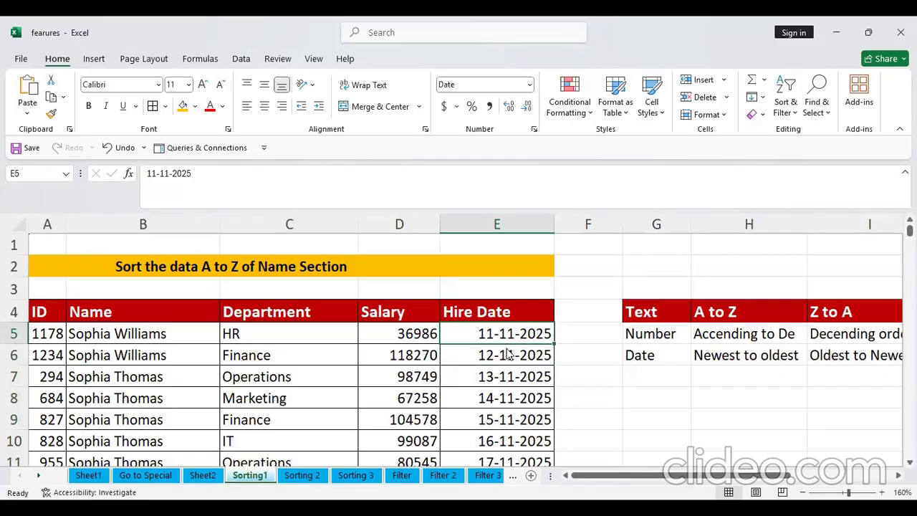
pyautogui.hotkey('ctrl', 'shift', 'Down')
pyautogui.hotkey('ctrl', 'shift', 'Left')
pyautogui.hotkey('alt', 'd')
pyautogui.press('s')
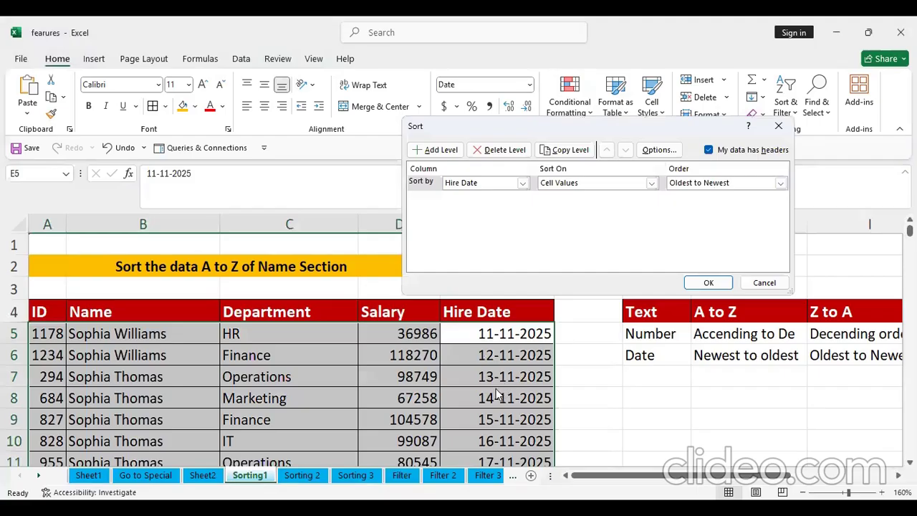
pyautogui.click(699, 186)
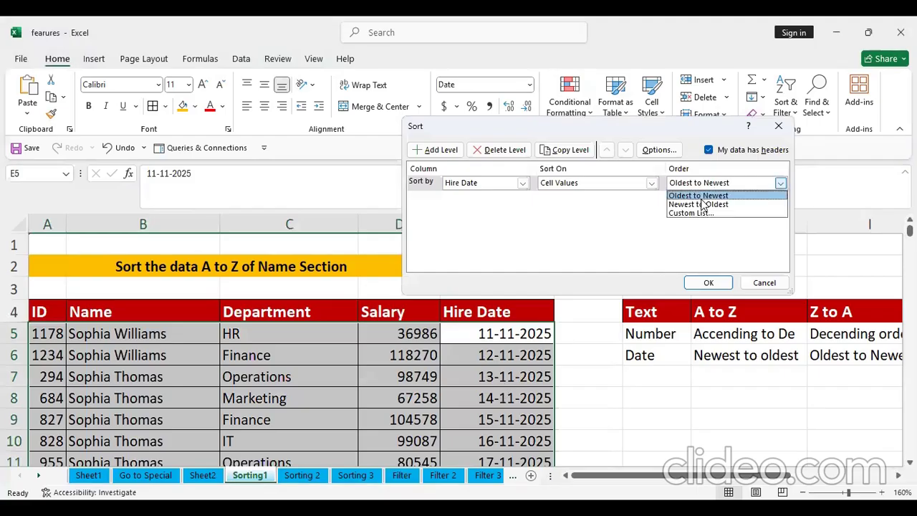
pyautogui.click(691, 195)
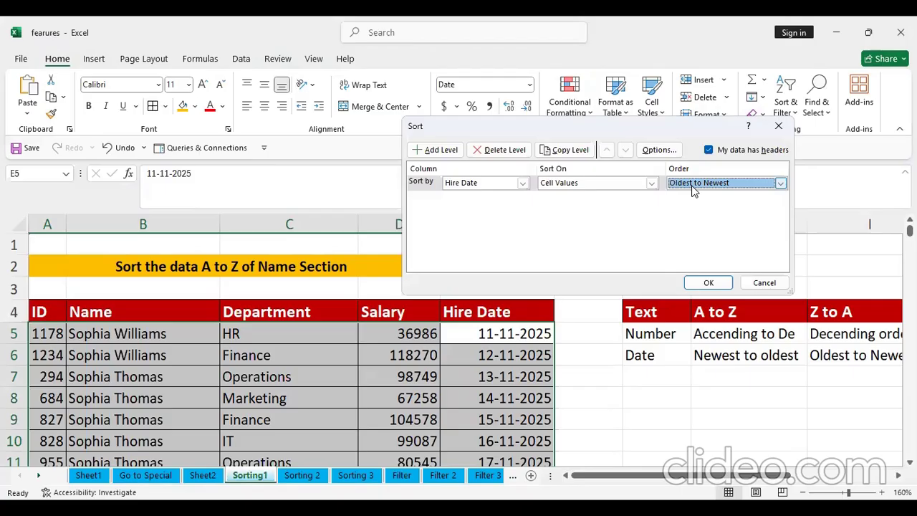
pyautogui.click(719, 284)
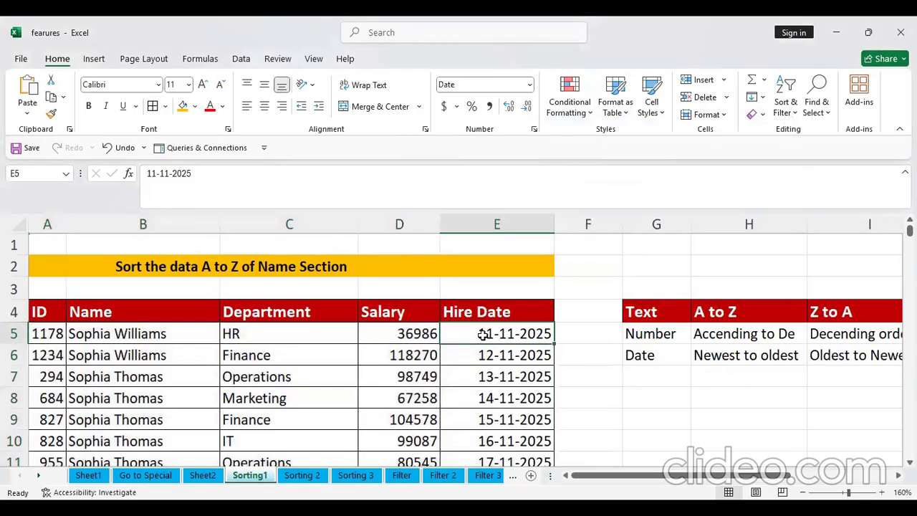
# - Set the Hire Date in cell E5 to 03-11-2025
pyautogui.write('03-1')
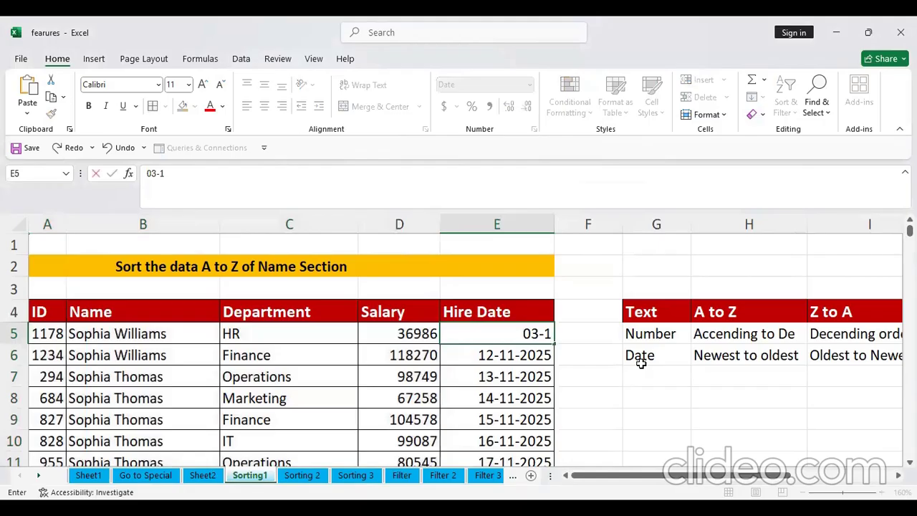
pyautogui.write('1-2025')
pyautogui.press('Return')
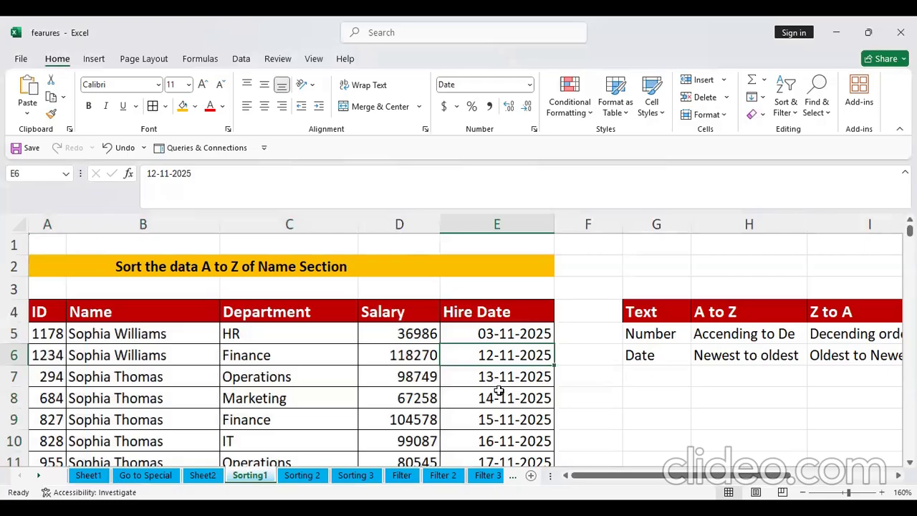
pyautogui.hotkey('alt', 'd')
pyautogui.press('s')
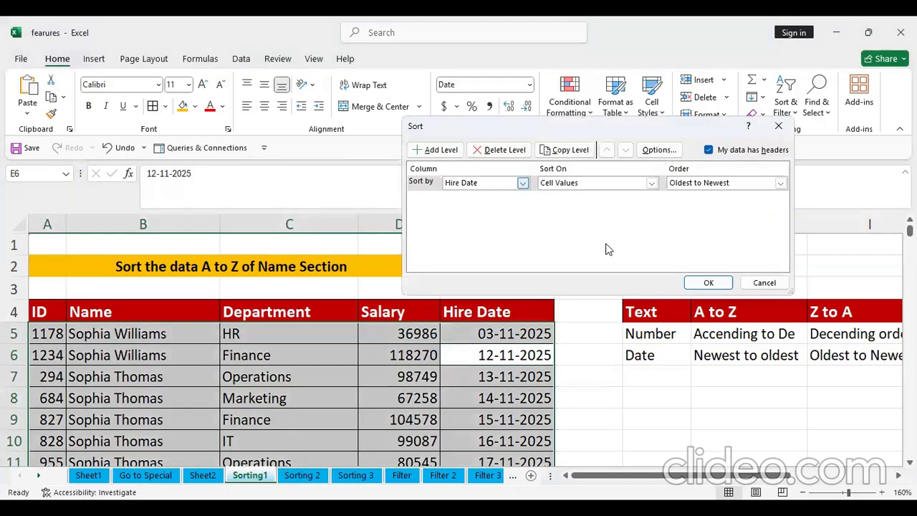
pyautogui.click(679, 184)
pyautogui.click(681, 190)
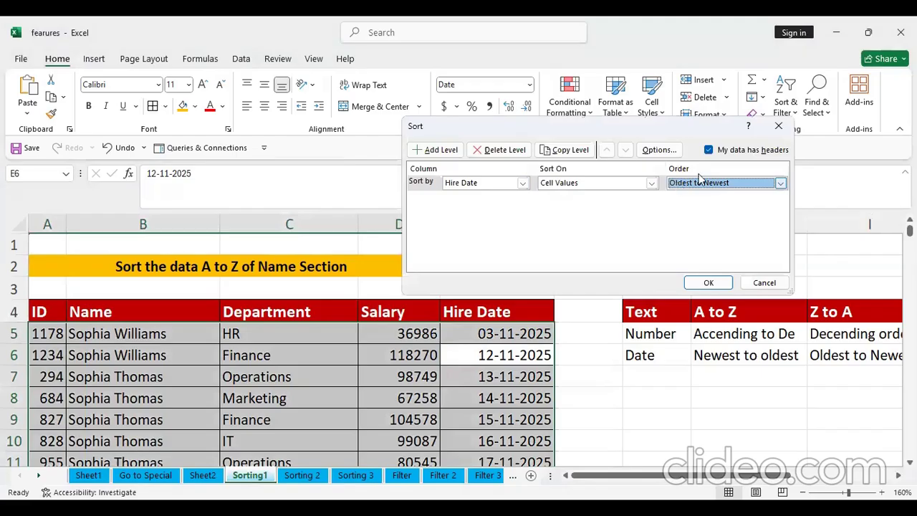
pyautogui.press('Escape')
# - Set the Hire Date in cell E7 to 01-11-2025
pyautogui.click(504, 376)
pyautogui.write('01-11-2025')
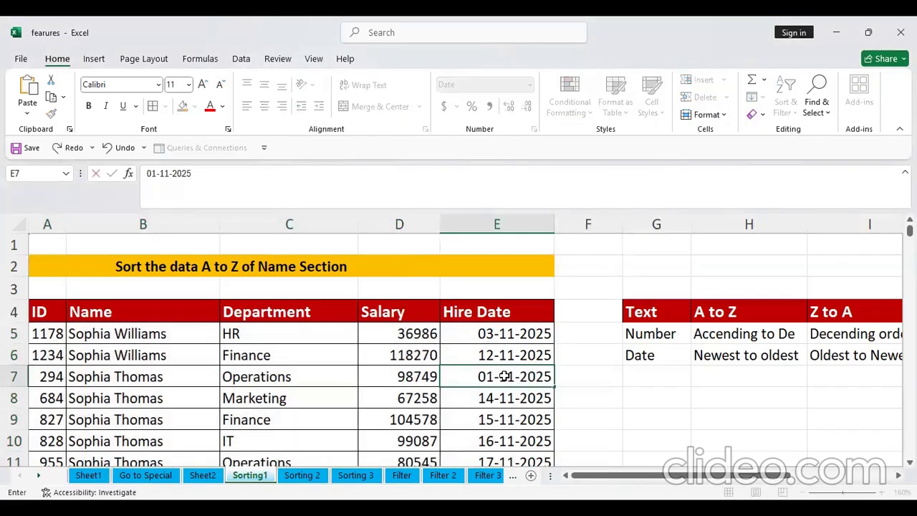
pyautogui.press('Return')
# - Sort the employee table with the edited dates by Hire Date from Oldest to Newest
pyautogui.click(506, 379)
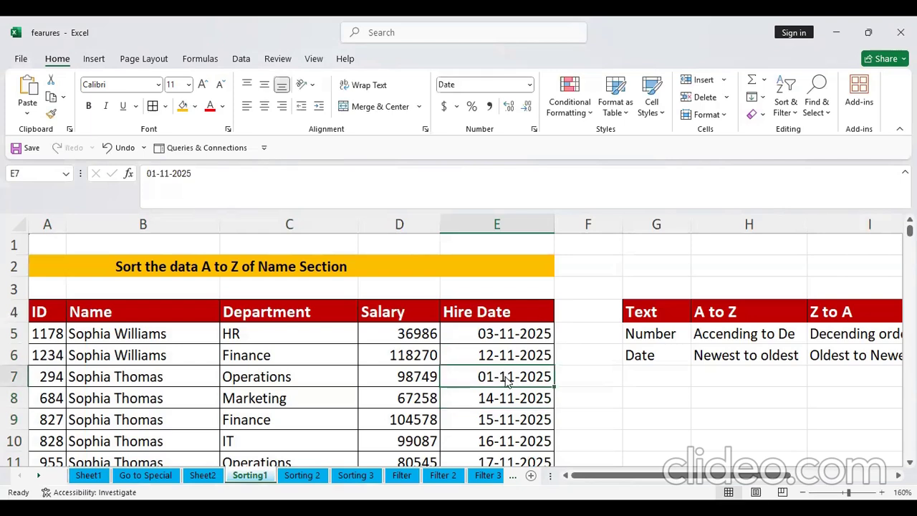
pyautogui.hotkey('alt', 'd')
pyautogui.press('s')
pyautogui.click(694, 184)
pyautogui.click(719, 281)
pyautogui.click(707, 283)
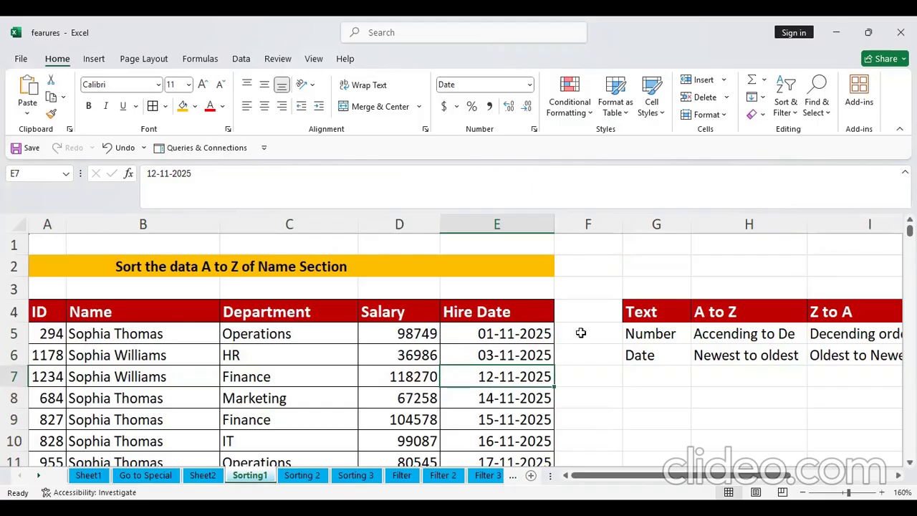
# - Write the note "oldest to newest" in cell H9 below the sort order reference table
pyautogui.click(730, 421)
pyautogui.write('ol')
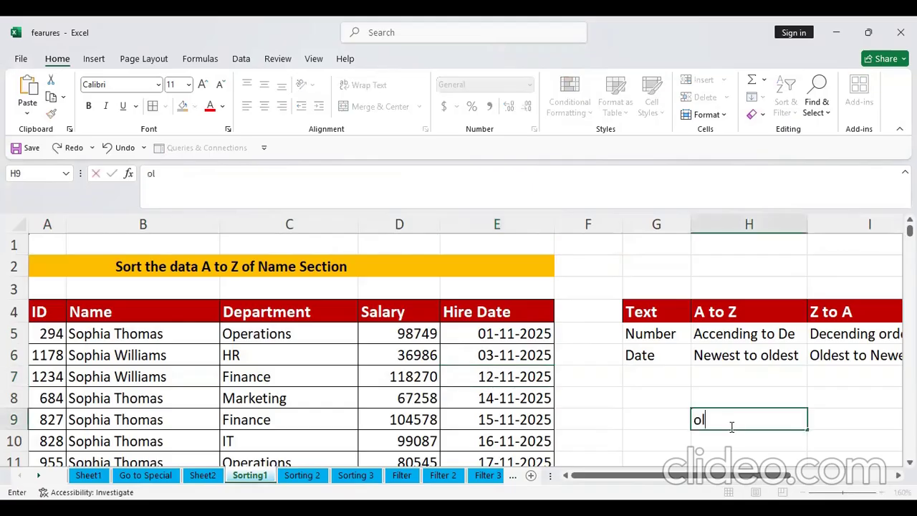
pyautogui.write('dest to newest')
pyautogui.press('Return')
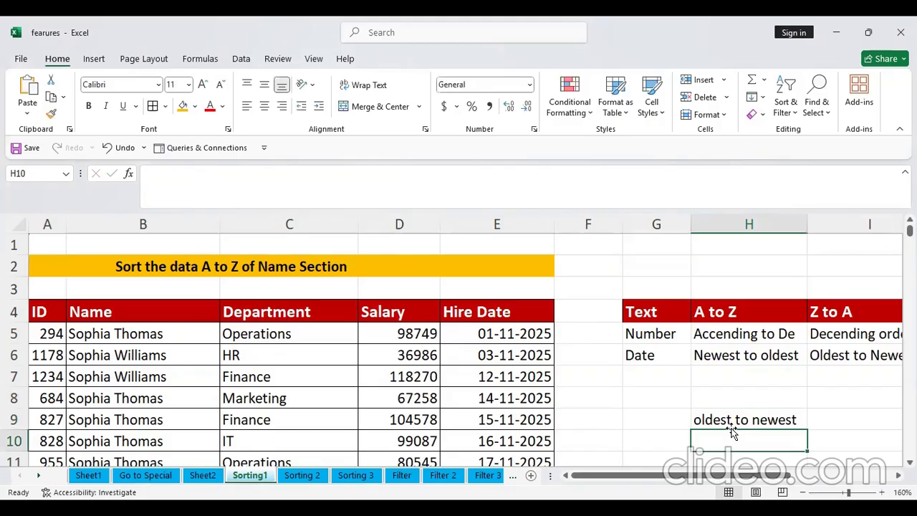
pyautogui.click(707, 418)
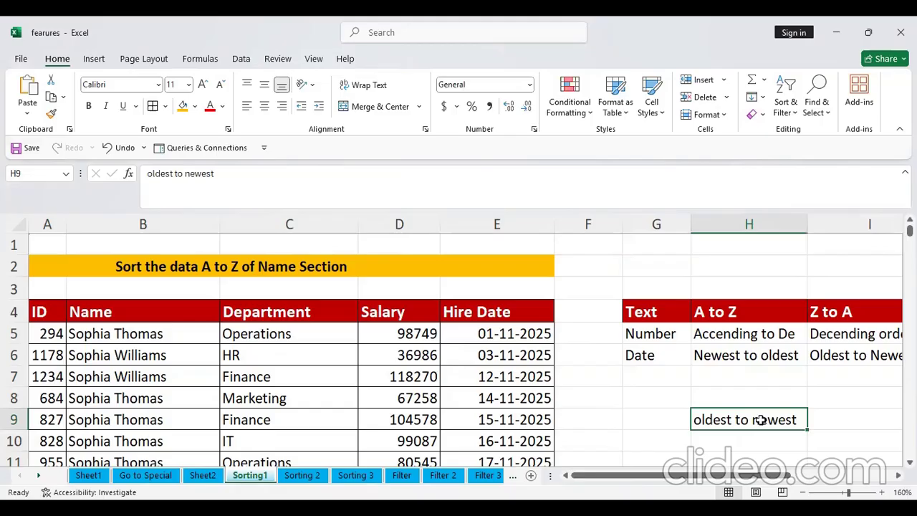
# - Clear the sort order note from cell H9
pyautogui.click(789, 436)
pyautogui.click(775, 420)
pyautogui.press('Delete')
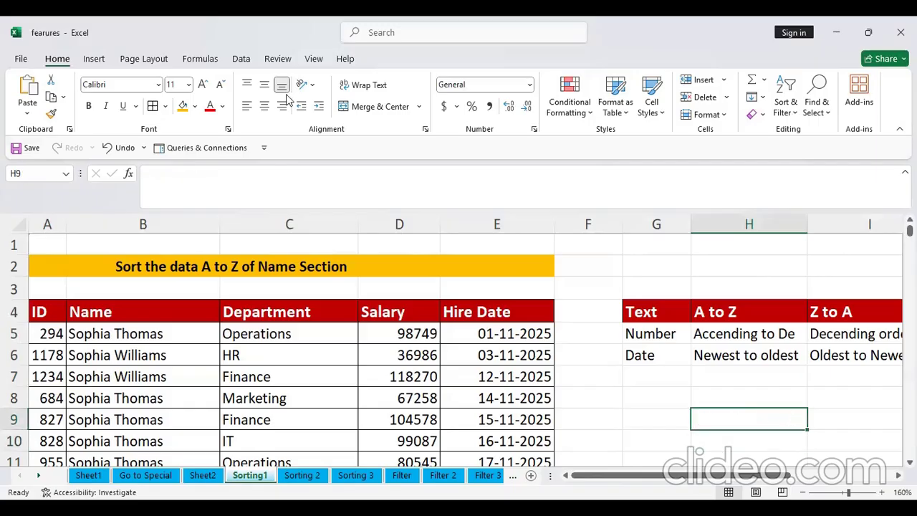
pyautogui.click(289, 370)
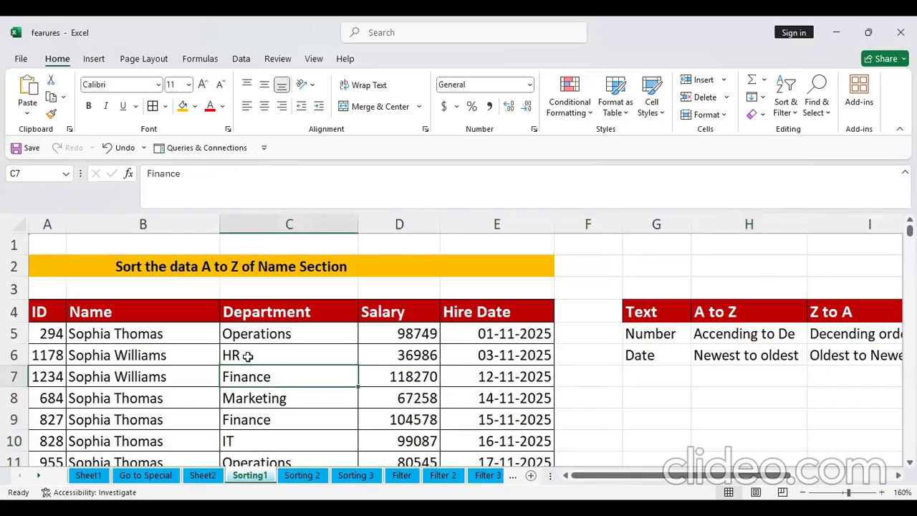
pyautogui.click(301, 396)
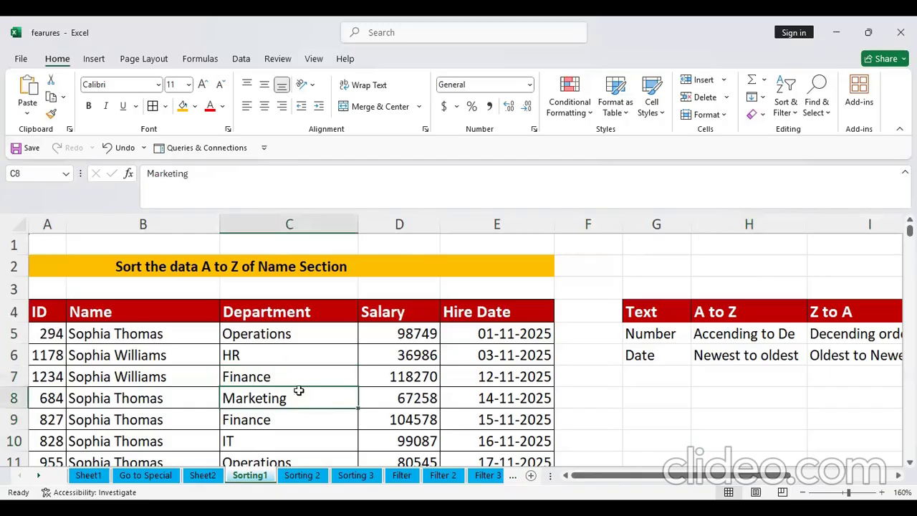
pyautogui.hotkey('alt', 'd')
pyautogui.press('s')
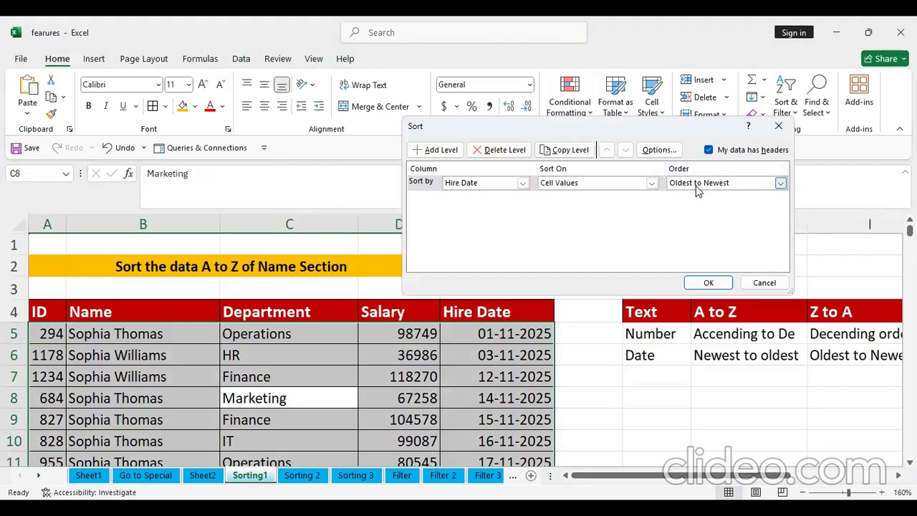
pyautogui.click(490, 184)
pyautogui.click(472, 202)
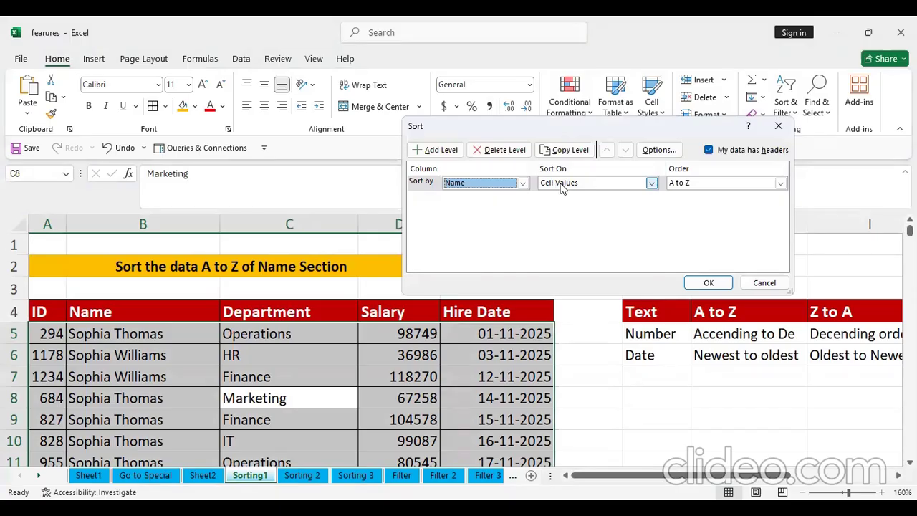
pyautogui.click(651, 184)
pyautogui.click(774, 129)
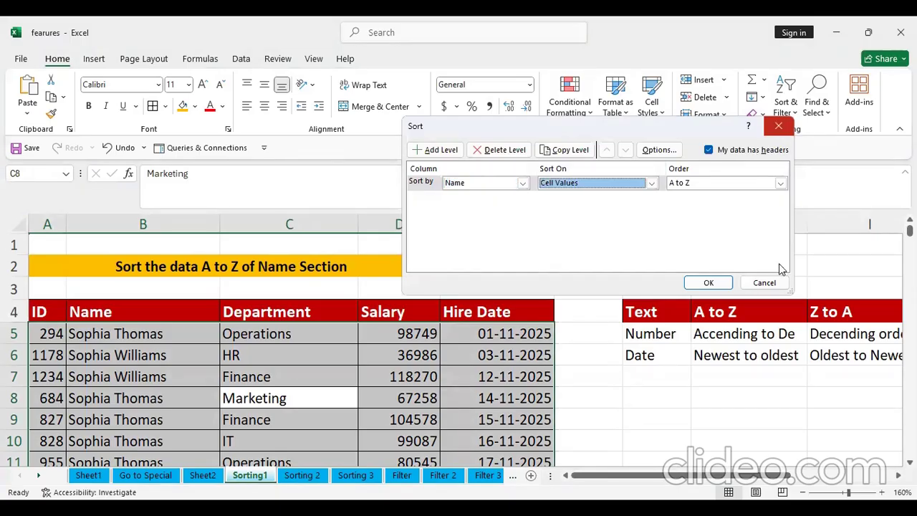
# - Fill the employee table's rows 7, 10 and 13 (columns A to E) with orange
pyautogui.moveTo(30, 376); pyautogui.dragTo(484, 369)
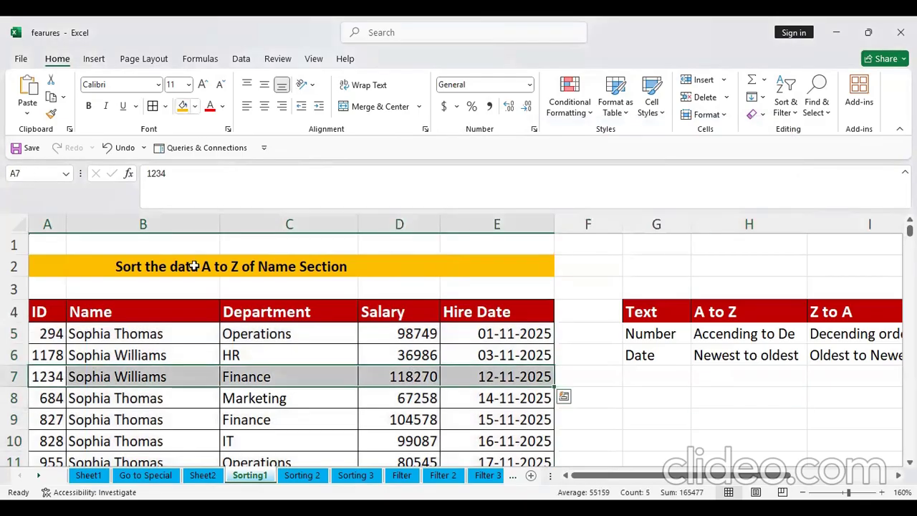
pyautogui.click(182, 106)
pyautogui.moveTo(41, 438); pyautogui.dragTo(514, 431)
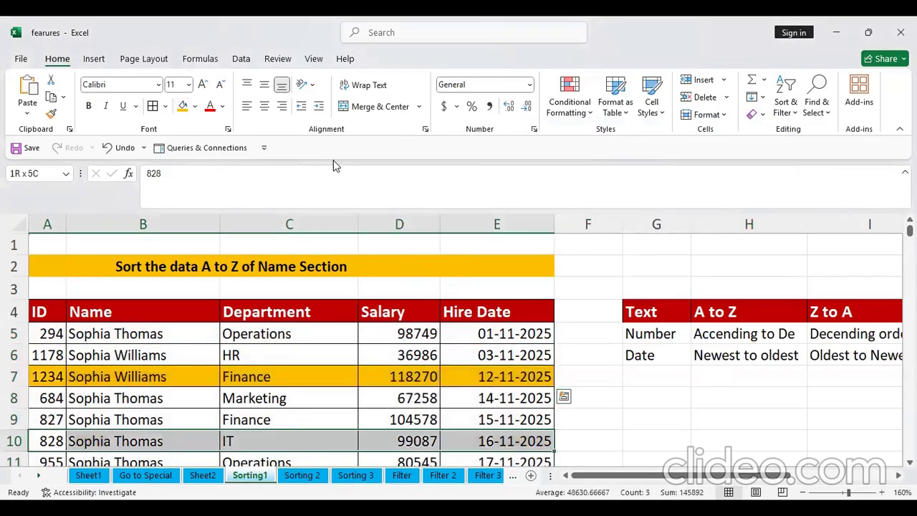
pyautogui.click(182, 106)
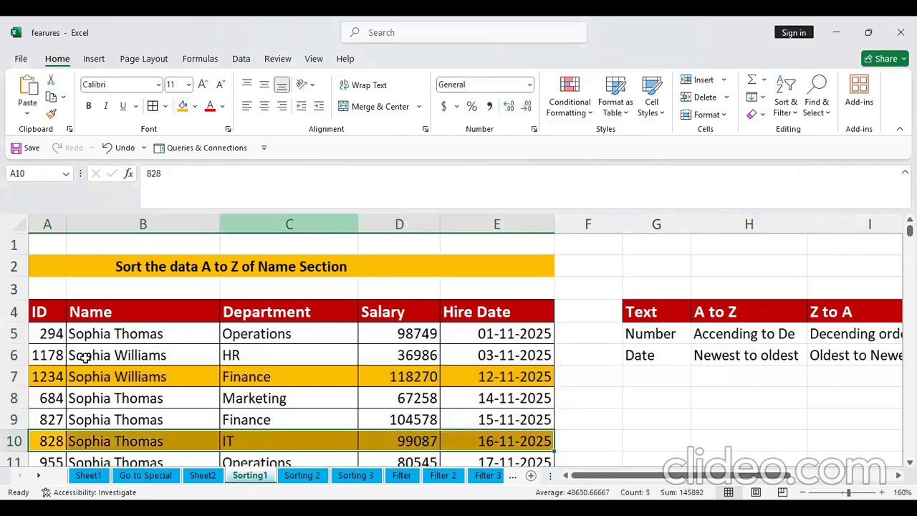
pyautogui.scroll(-2, 85, 358)
pyautogui.moveTo(39, 377); pyautogui.dragTo(501, 374)
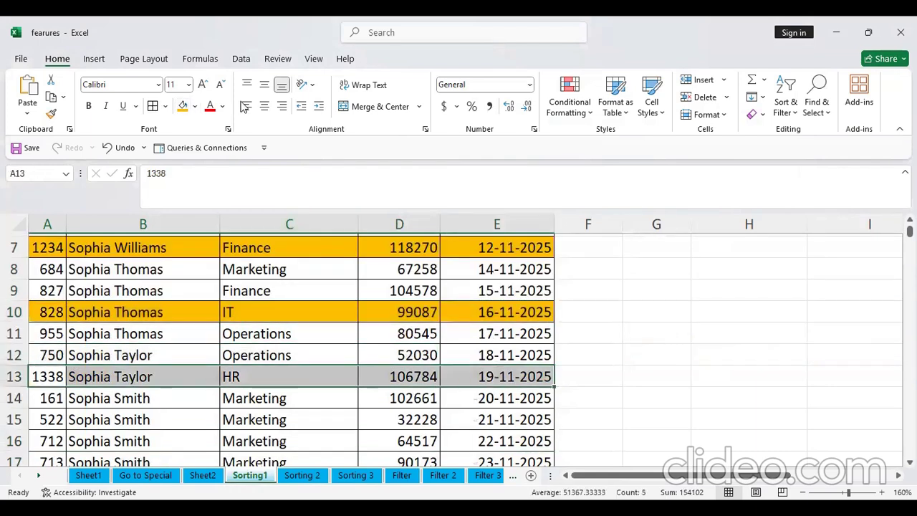
pyautogui.click(179, 113)
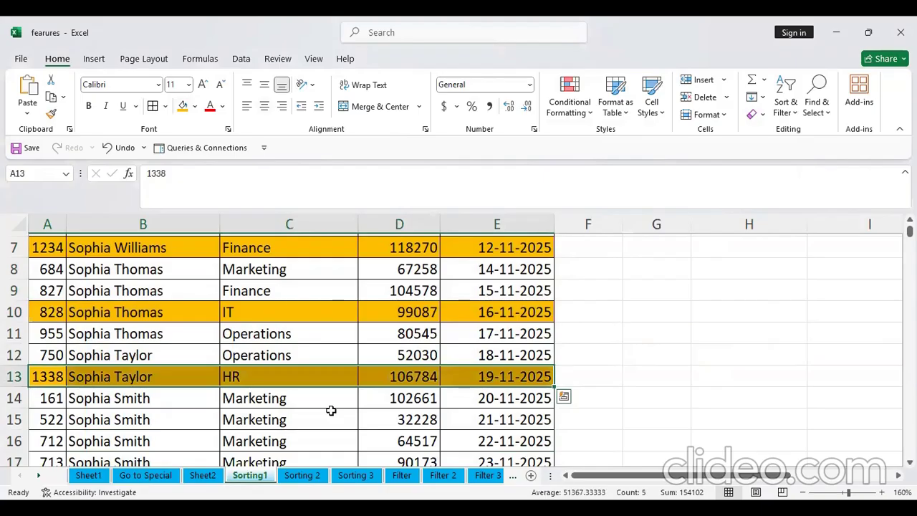
# - Apply the same orange fill to the employee table's rows 18 and 22
pyautogui.scroll(-2, 38, 356)
pyautogui.moveTo(45, 355); pyautogui.dragTo(473, 357)
pyautogui.press('F4')
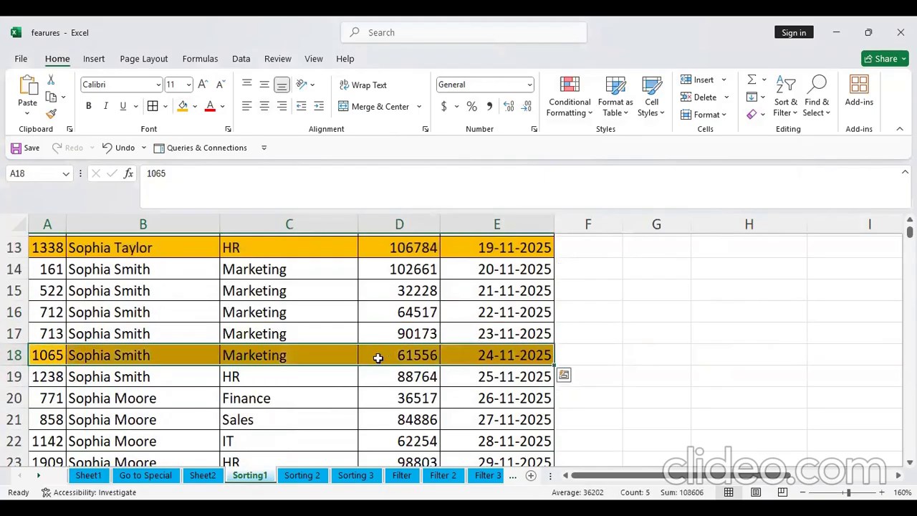
pyautogui.scroll(-1, 377, 357)
pyautogui.moveTo(38, 377); pyautogui.dragTo(487, 377)
pyautogui.press('F4')
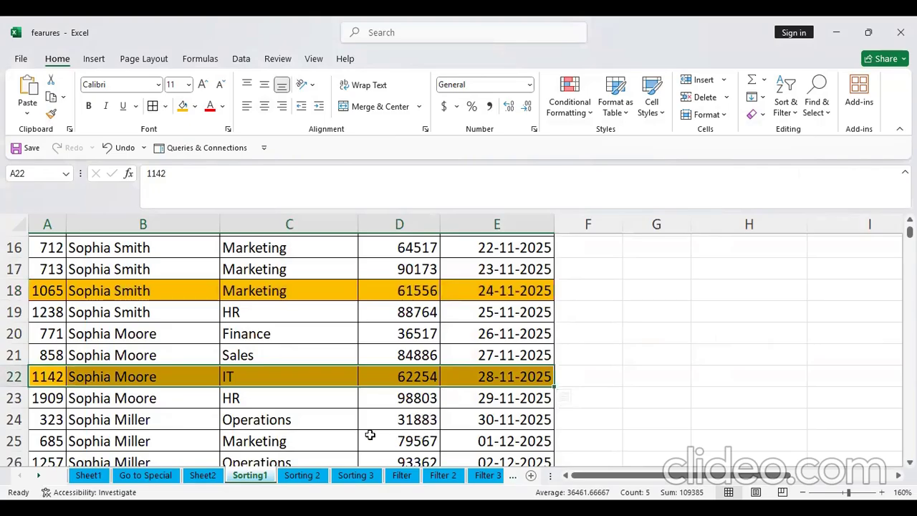
# - Fill the employee table's rows 5 and 12 with standard green, and select the record in row 20
pyautogui.scroll(1, 334, 443)
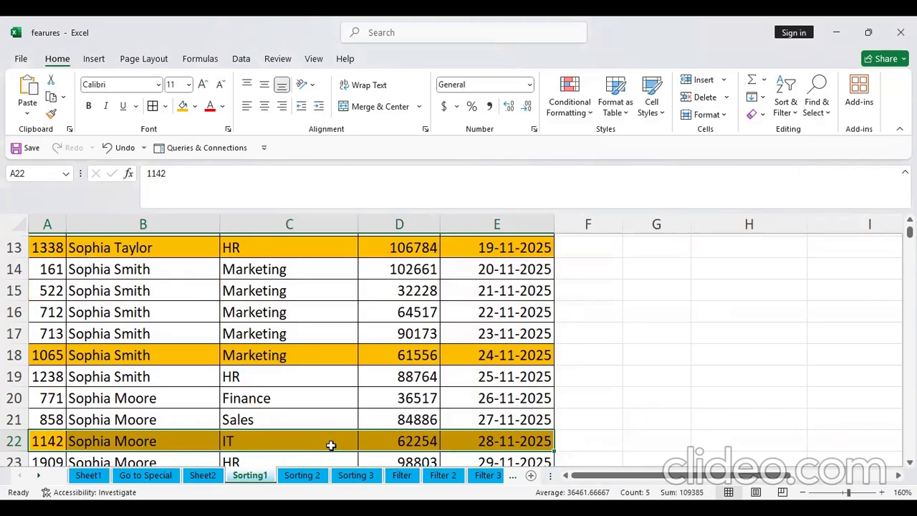
pyautogui.scroll(3, 72, 348)
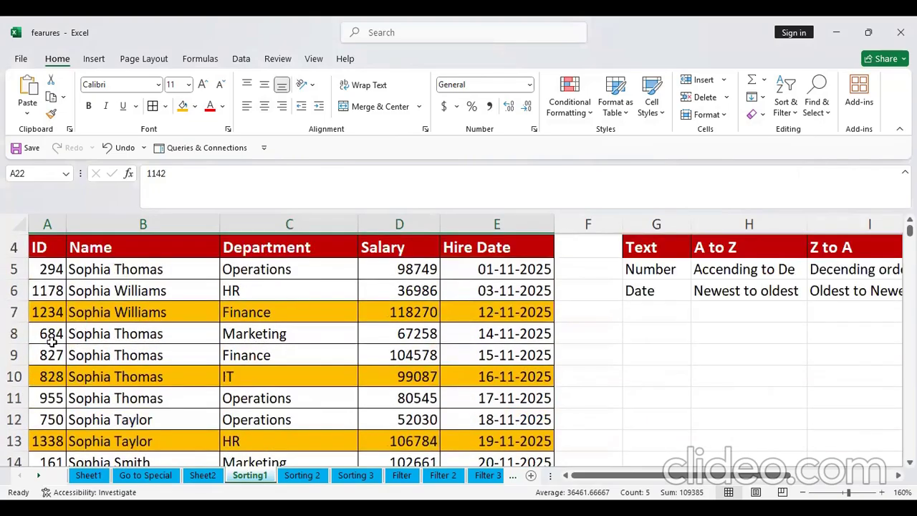
pyautogui.moveTo(52, 271); pyautogui.dragTo(505, 268)
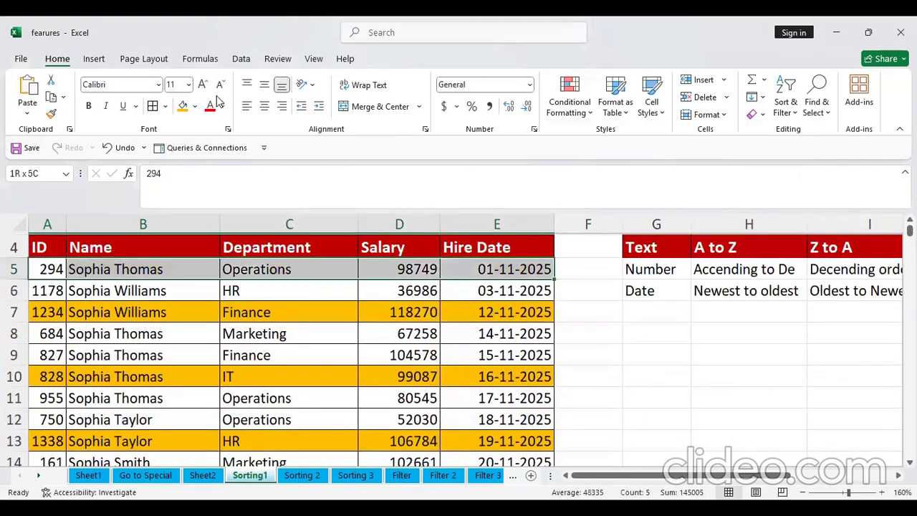
pyautogui.click(194, 106)
pyautogui.click(238, 231)
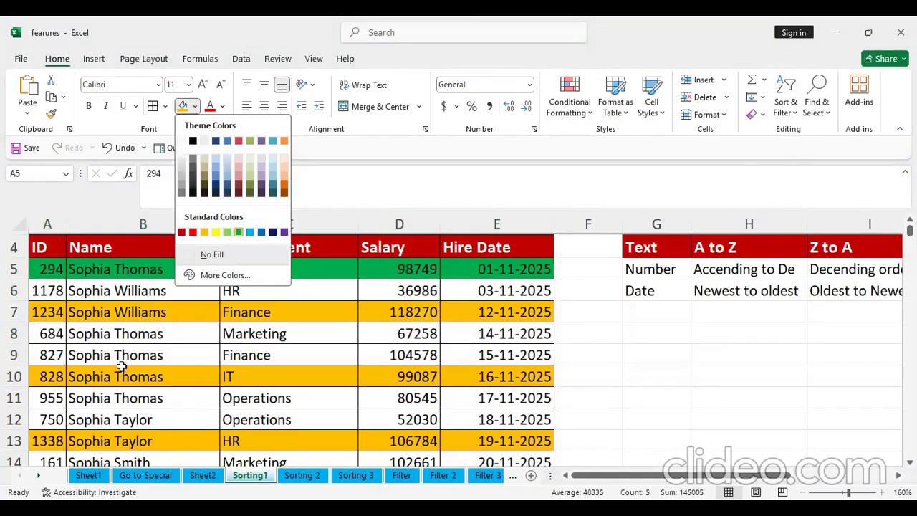
pyautogui.moveTo(43, 420); pyautogui.dragTo(485, 414)
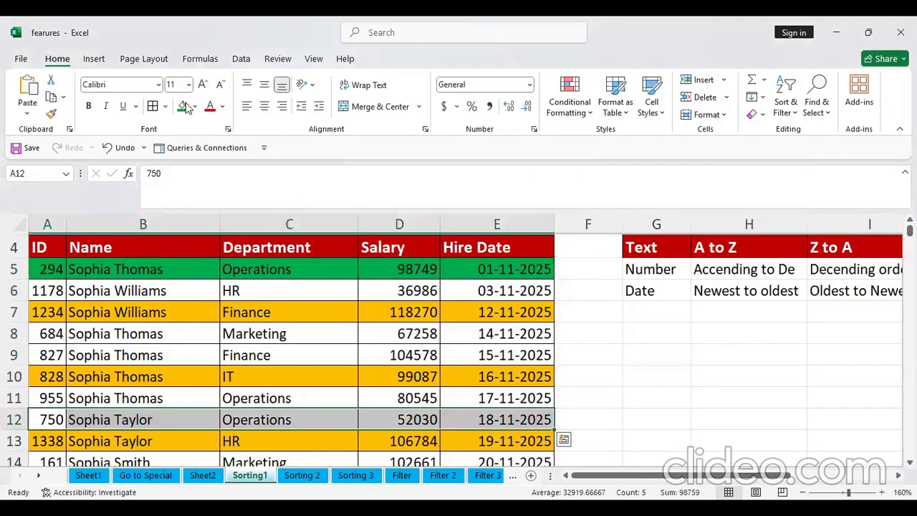
pyautogui.press('F4')
pyautogui.scroll(-4, 81, 335)
pyautogui.moveTo(40, 334); pyautogui.dragTo(80, 334)
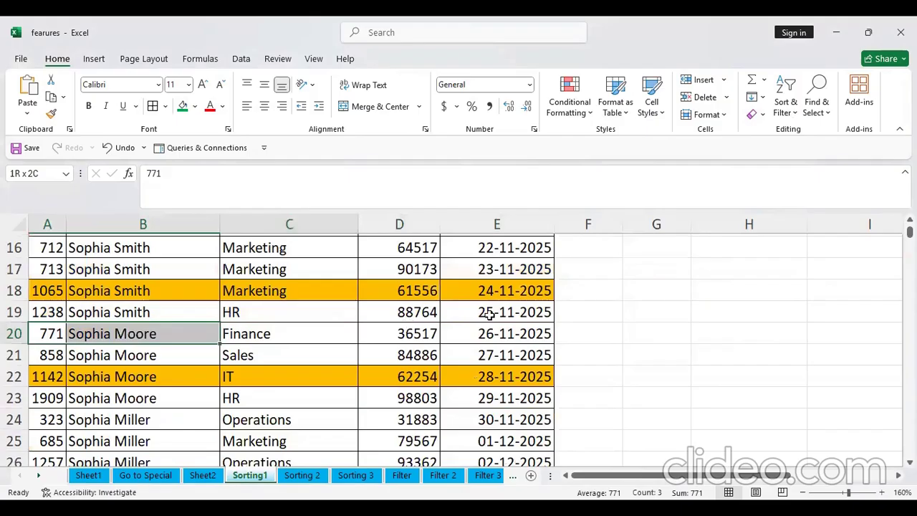
pyautogui.moveTo(382, 296); pyautogui.dragTo(530, 334)
# - Set up a sort of the employee table by Name on Cell Color with green On Top
pyautogui.scroll(3, 236, 301)
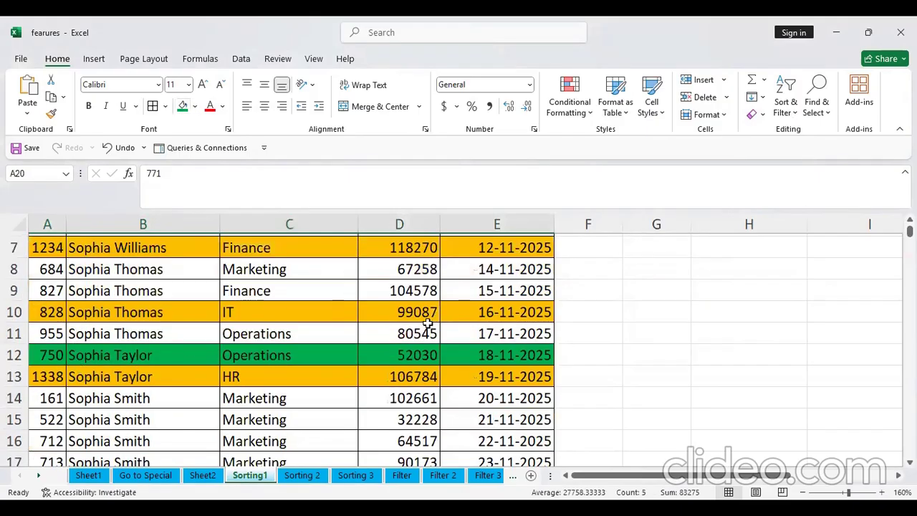
pyautogui.scroll(1, 260, 381)
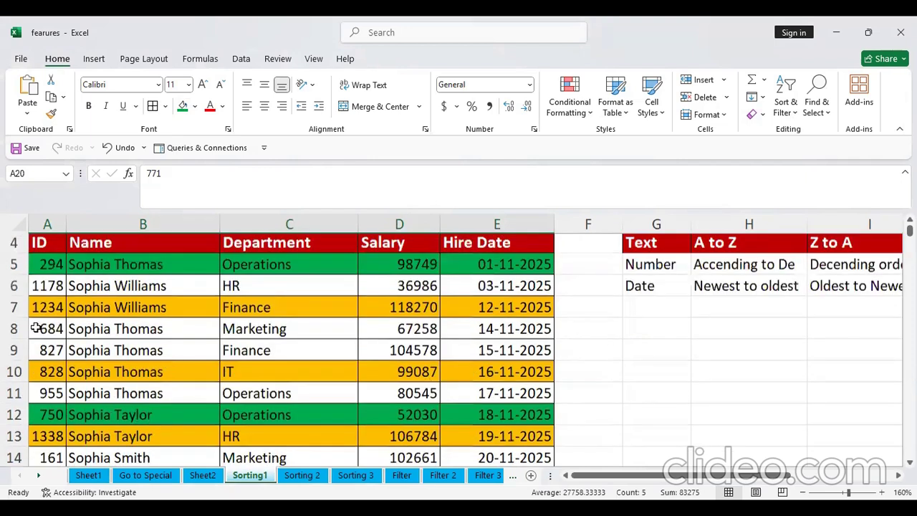
pyautogui.click(273, 374)
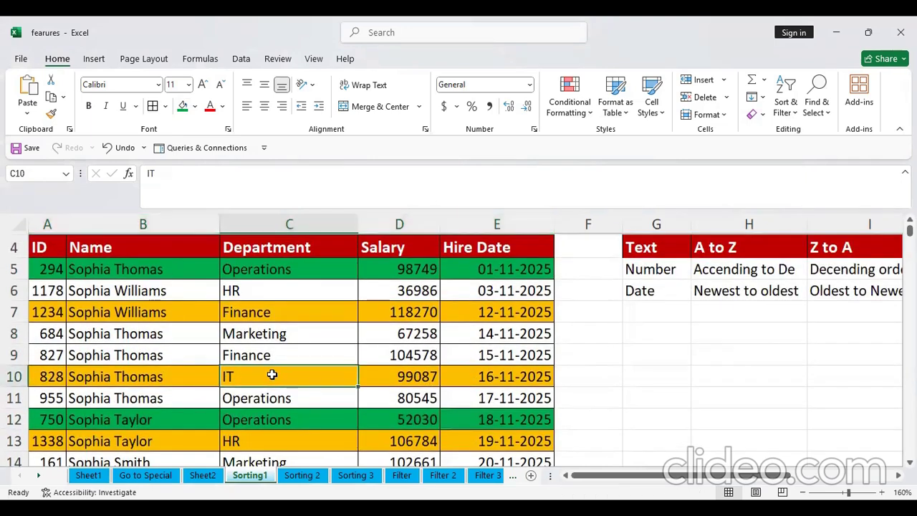
pyautogui.hotkey('ctrl', 'a')
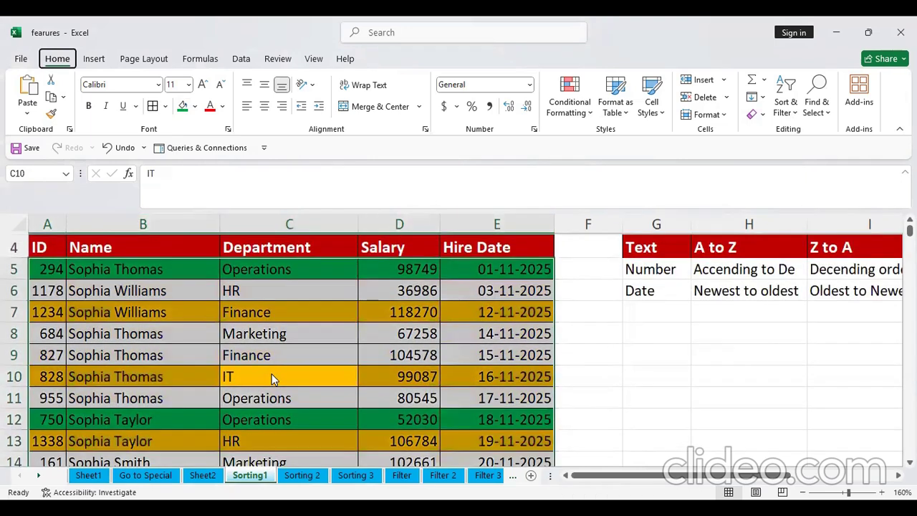
pyautogui.hotkey('alt', 'a')
pyautogui.press('s')
pyautogui.press('s')
pyautogui.click(469, 185)
pyautogui.click(465, 202)
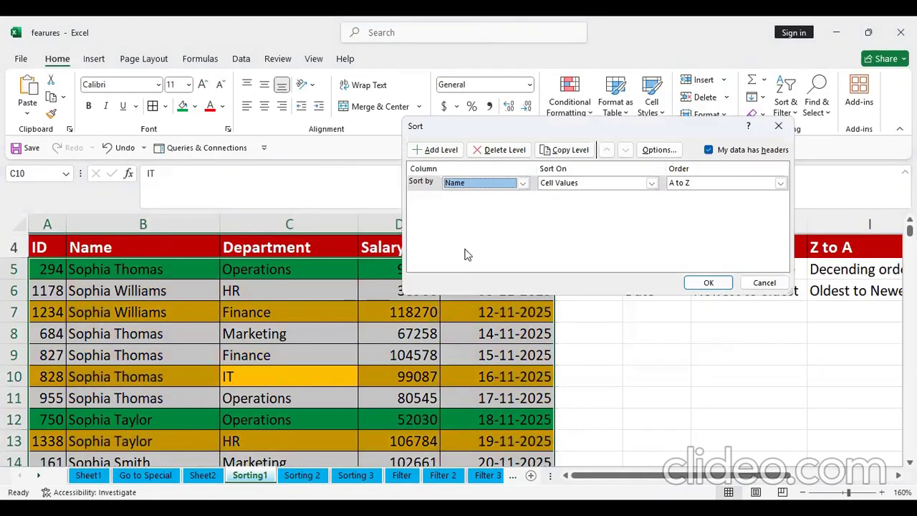
pyautogui.click(577, 185)
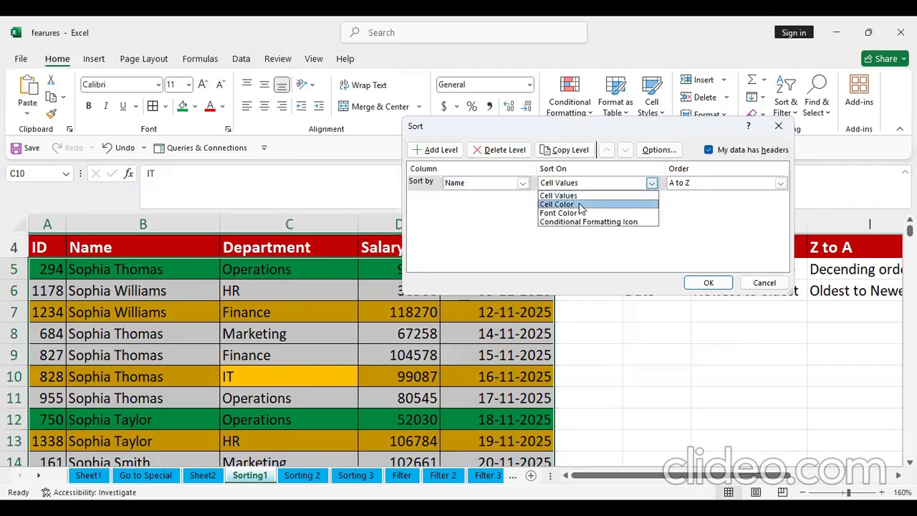
pyautogui.click(579, 205)
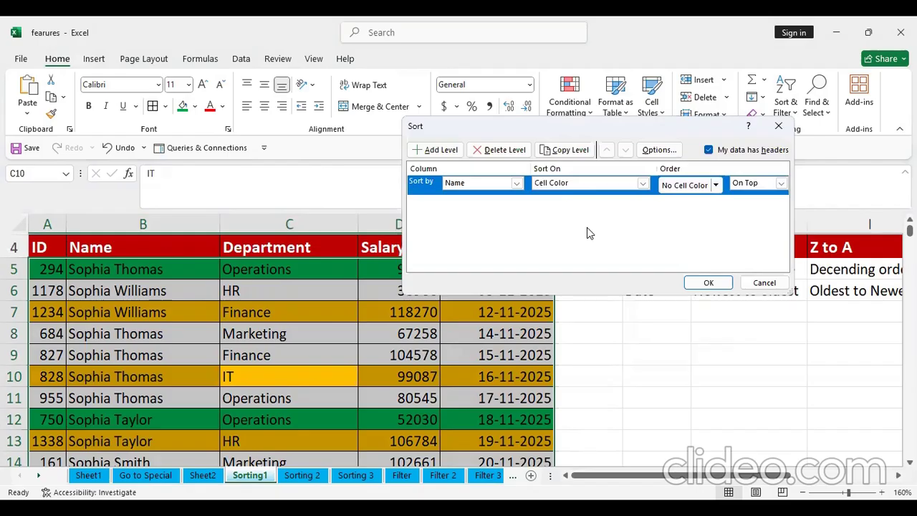
pyautogui.click(687, 185)
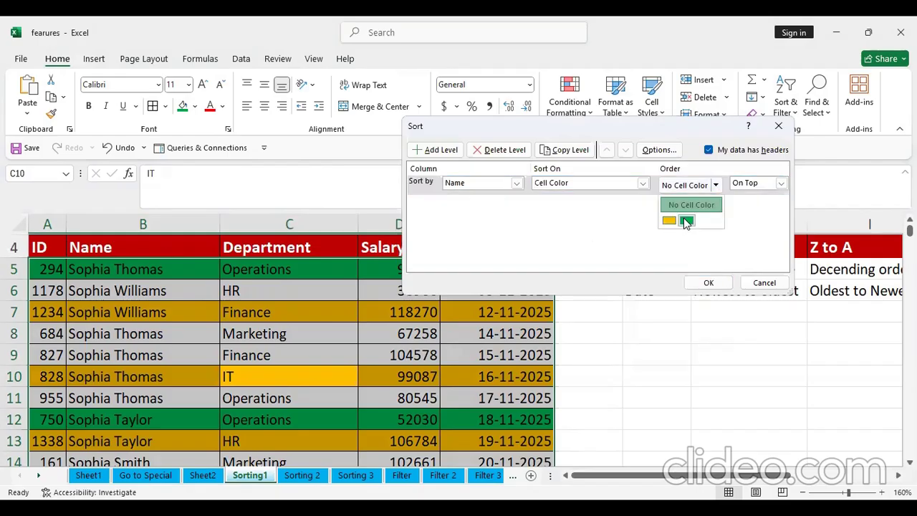
pyautogui.click(686, 220)
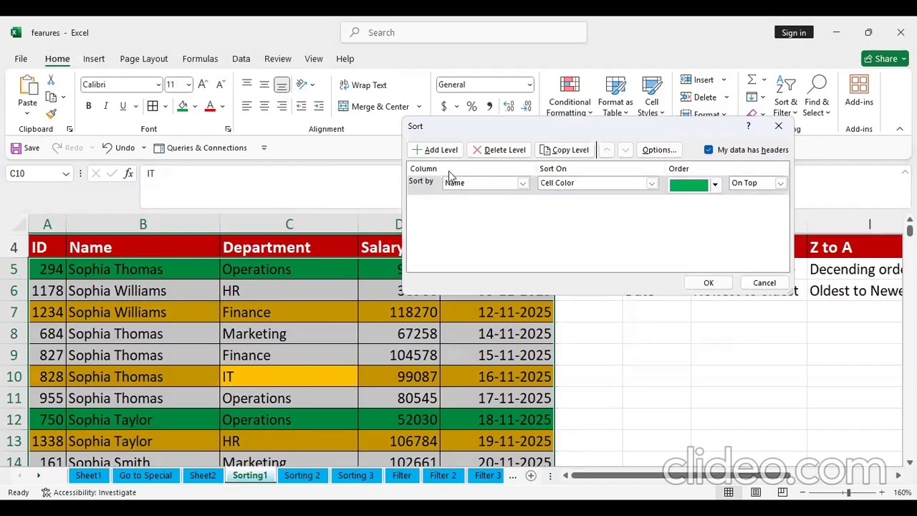
# - Add a second sort level by Name on Cell Color with orange On Top, and cancel the sort
pyautogui.click(436, 150)
pyautogui.click(483, 207)
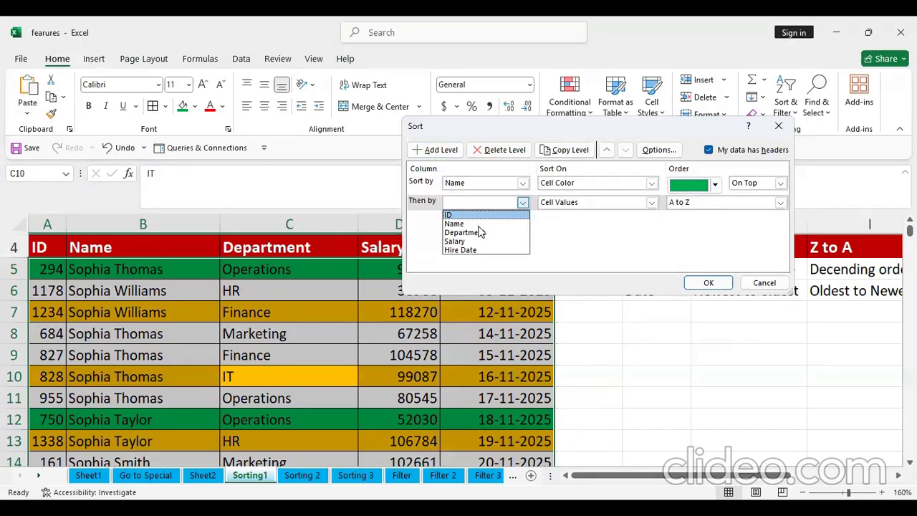
pyautogui.click(453, 221)
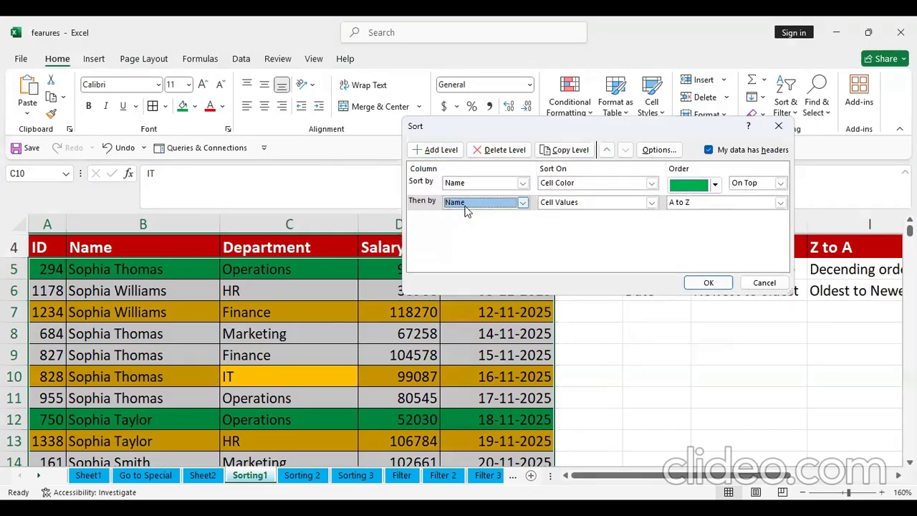
pyautogui.click(464, 208)
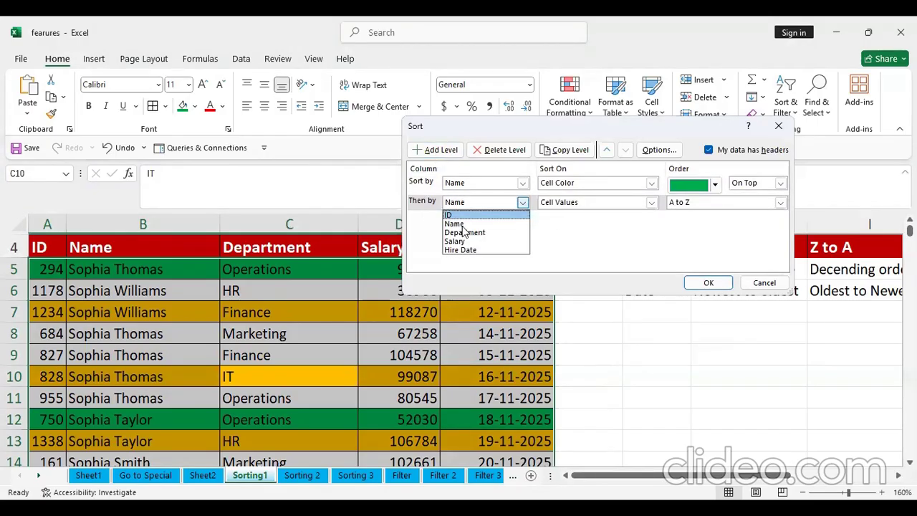
pyautogui.click(563, 206)
pyautogui.click(567, 207)
pyautogui.click(566, 220)
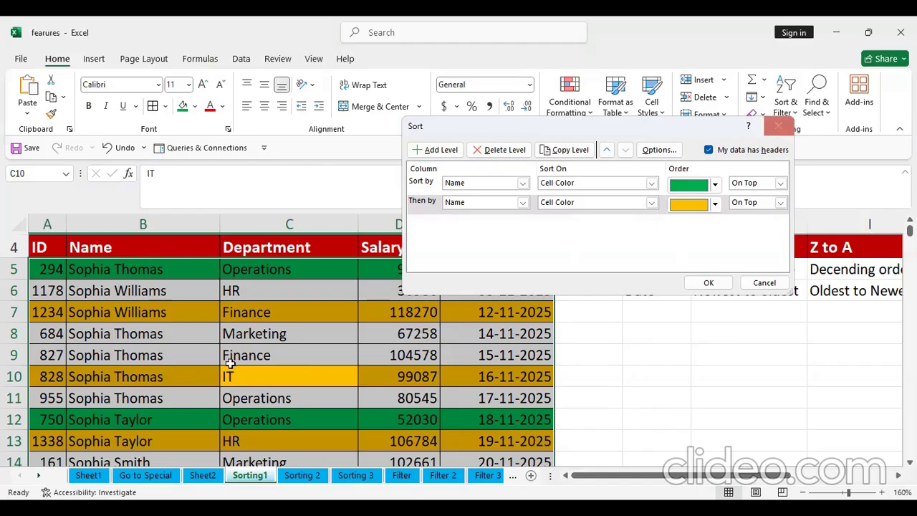
pyautogui.click(769, 132)
pyautogui.moveTo(48, 312); pyautogui.dragTo(416, 287)
pyautogui.click(265, 356)
pyautogui.click(258, 379)
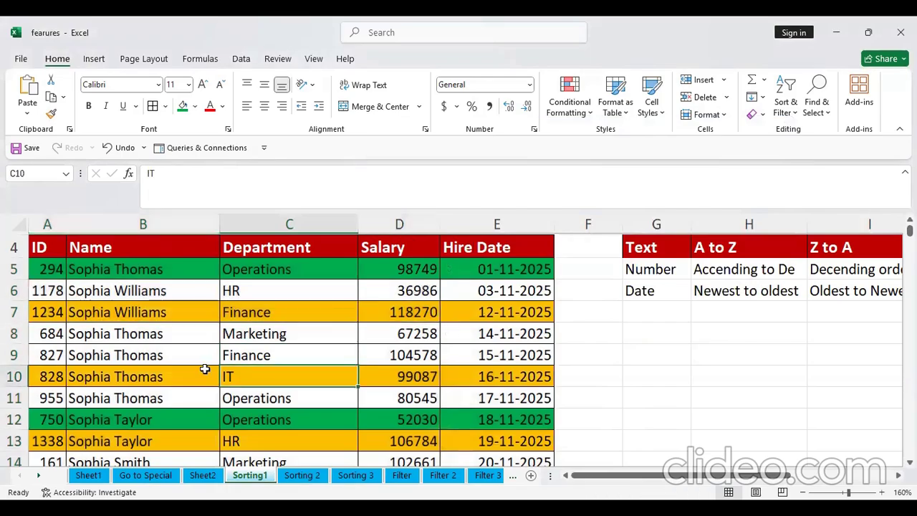
pyautogui.click(100, 336)
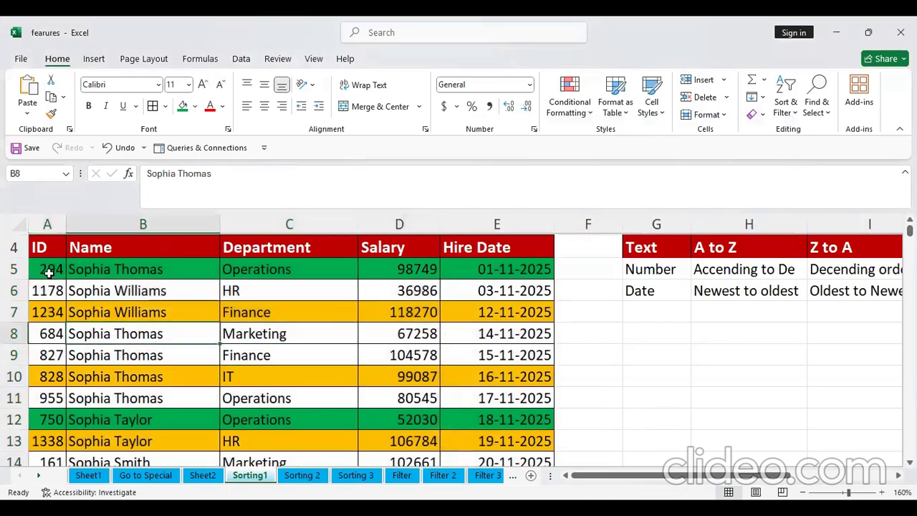
# - Set up a sort of the whole employee table by Name on Cell Color with green On Top
pyautogui.click(49, 273)
pyautogui.hotkey('ctrl', 'shift', 'Right')
pyautogui.hotkey('ctrl', 'shift', 'Down')
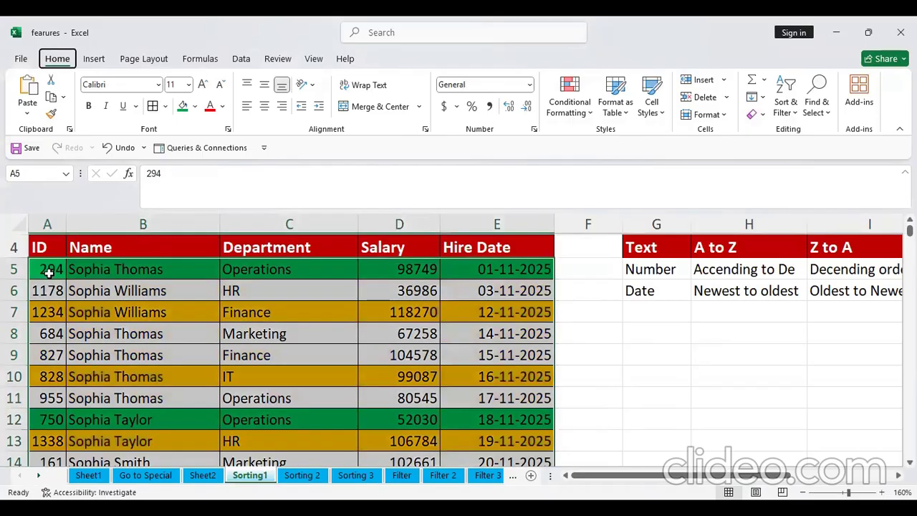
pyautogui.hotkey('alt', 'd')
pyautogui.press('s')
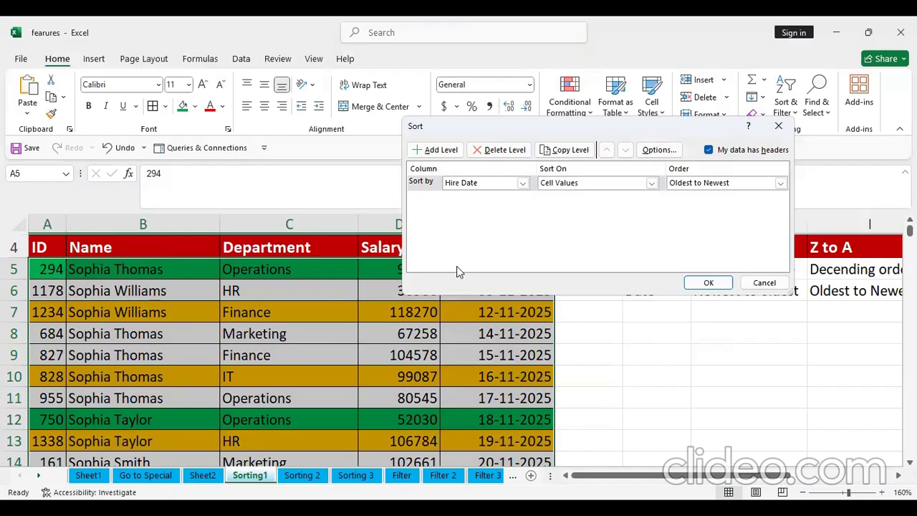
pyautogui.click(487, 184)
pyautogui.click(481, 203)
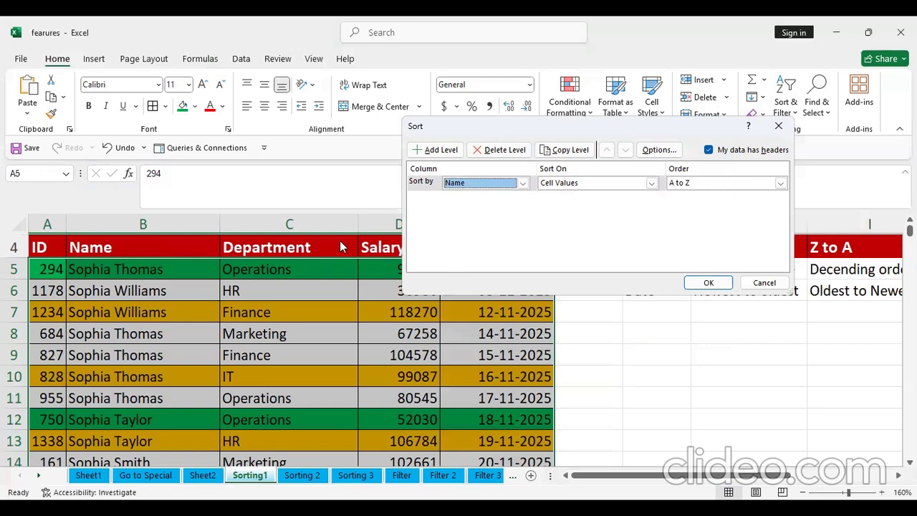
pyautogui.moveTo(647, 129); pyautogui.dragTo(710, 76)
pyautogui.click(714, 130)
pyautogui.click(643, 151)
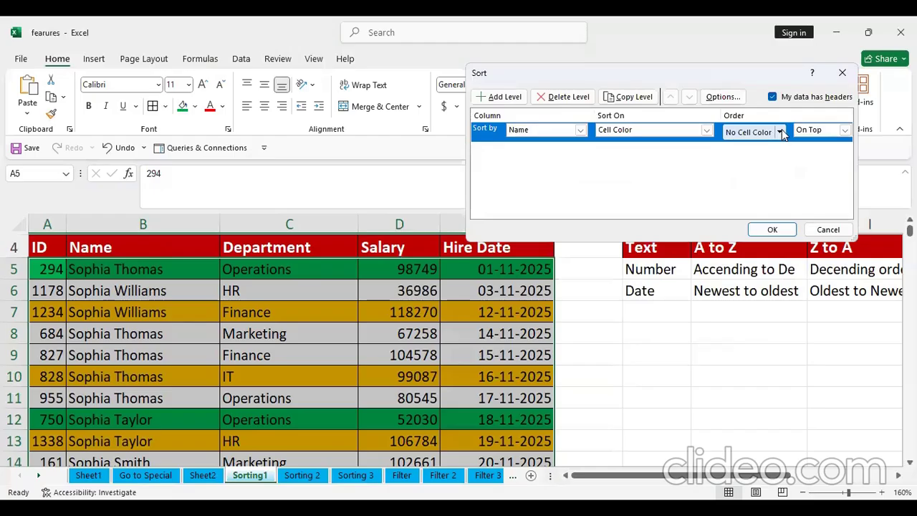
pyautogui.click(769, 138)
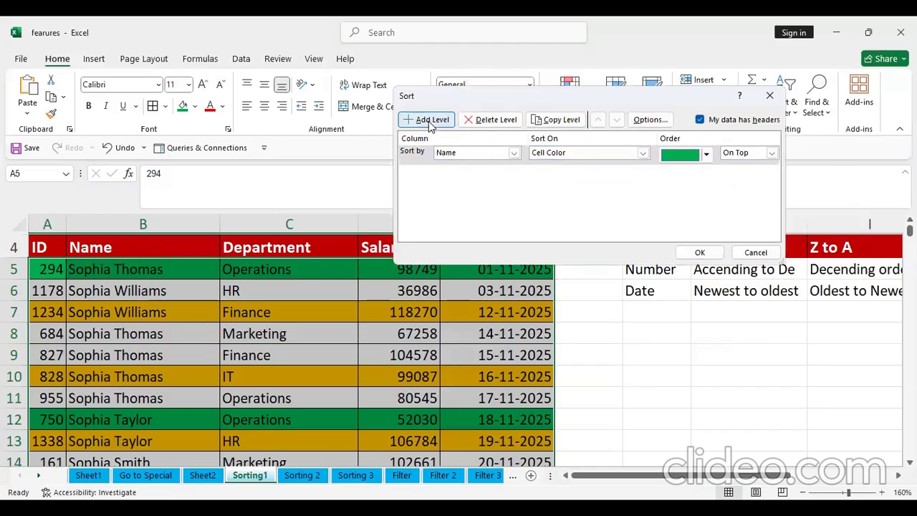
# - Add a second sort level by Department on Cell Color with orange
pyautogui.click(427, 122)
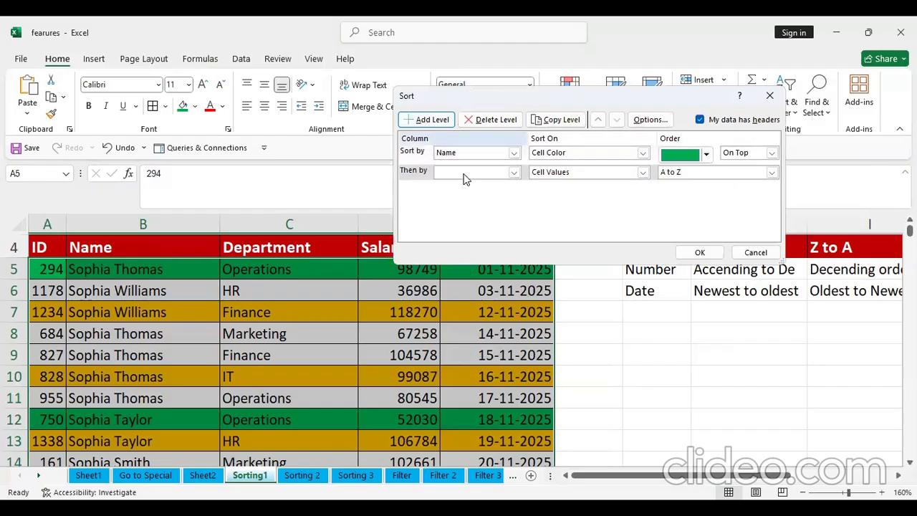
pyautogui.click(457, 177)
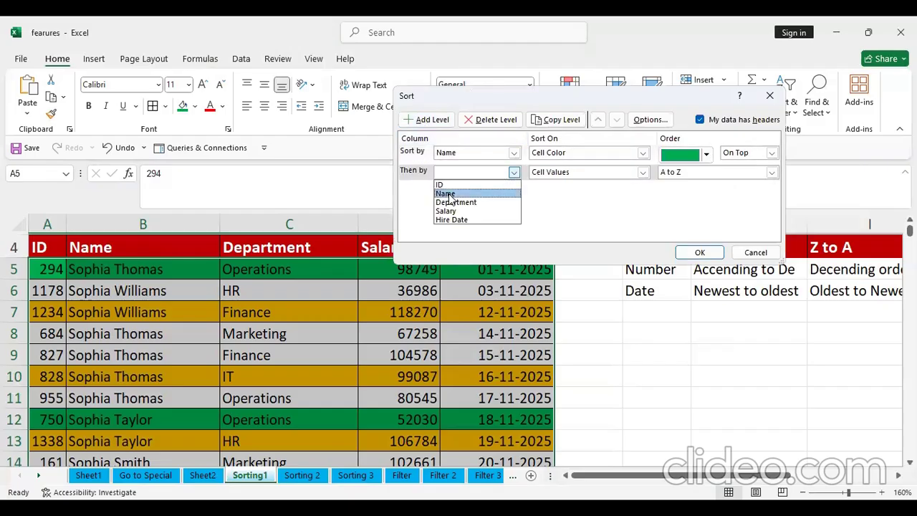
pyautogui.click(455, 202)
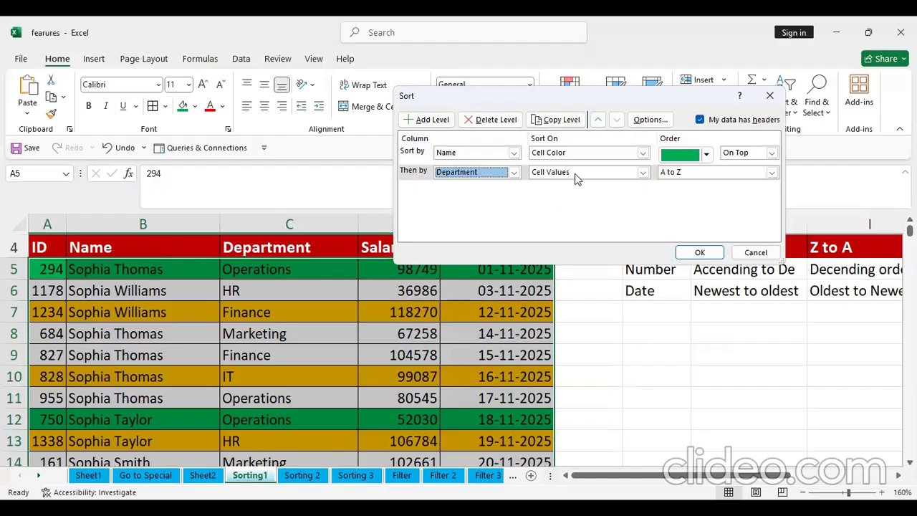
pyautogui.click(578, 179)
pyautogui.click(566, 195)
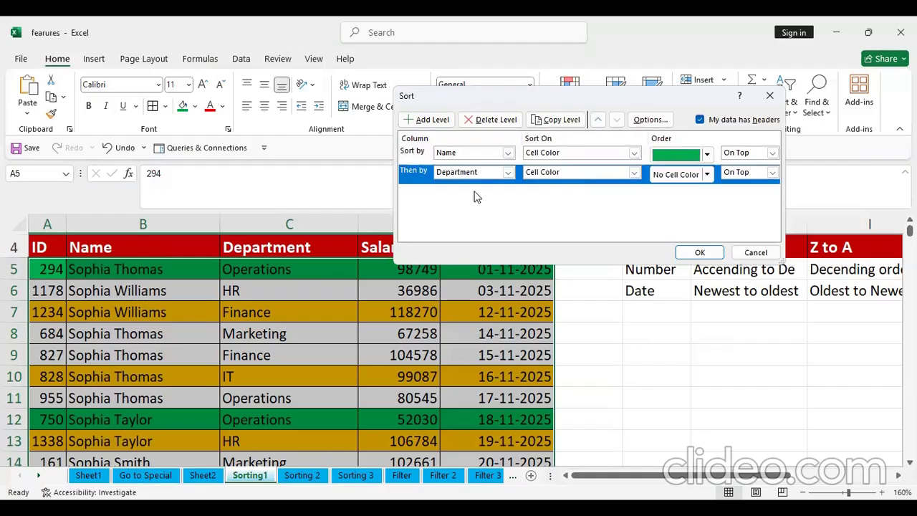
pyautogui.click(707, 175)
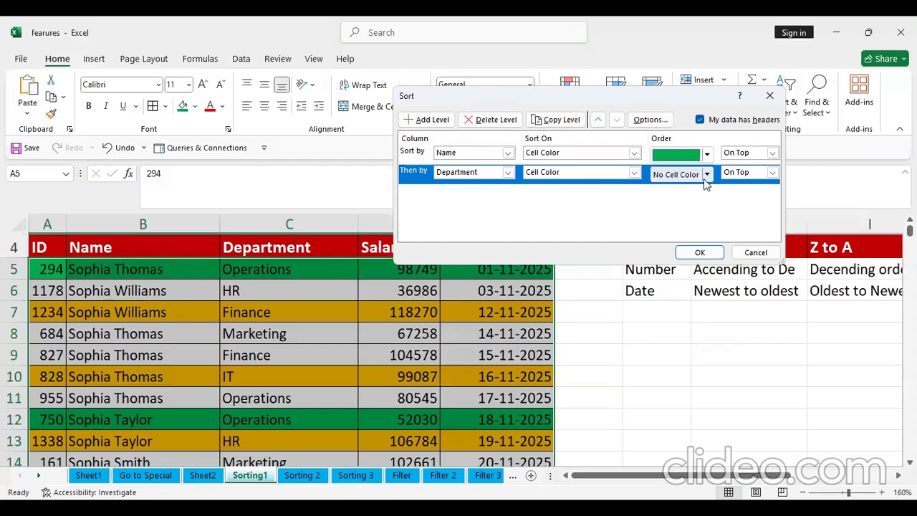
pyautogui.click(668, 285)
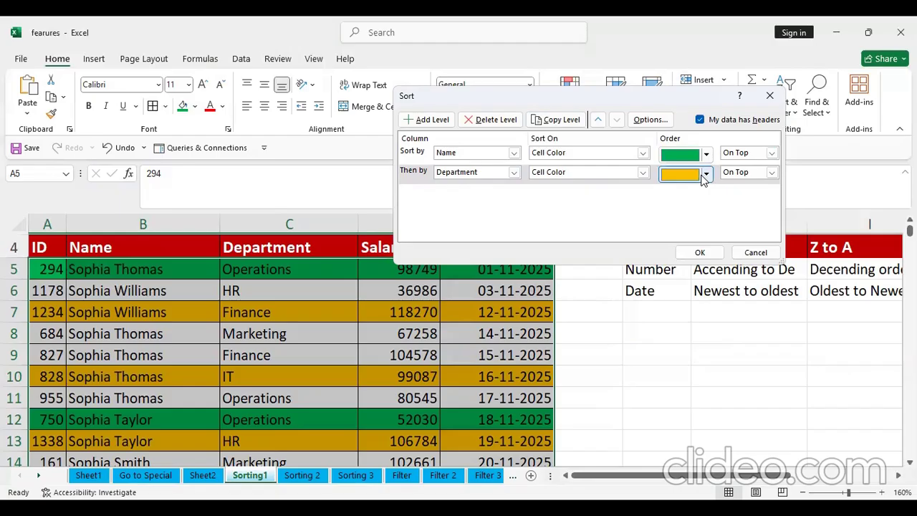
# - Place the orange Department level On Bottom, apply the sort, and check the table's last and first rows
pyautogui.click(772, 172)
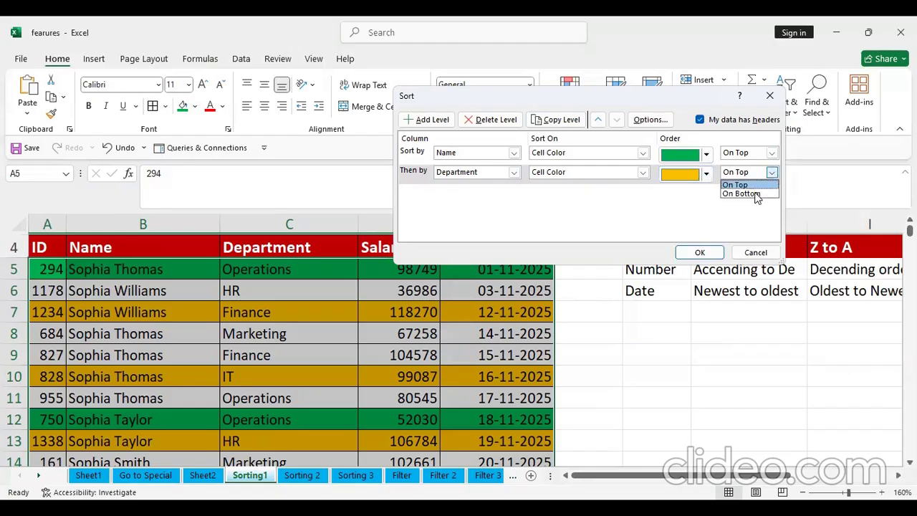
pyautogui.click(742, 194)
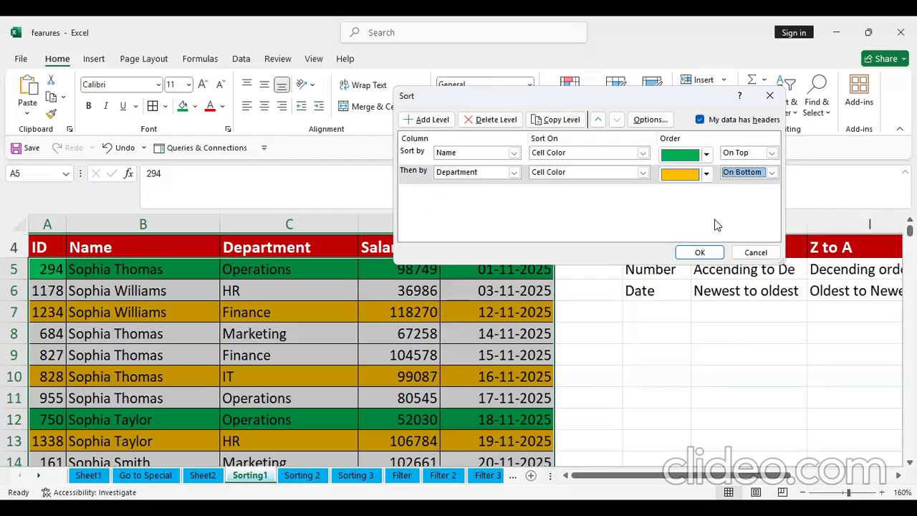
pyautogui.click(698, 251)
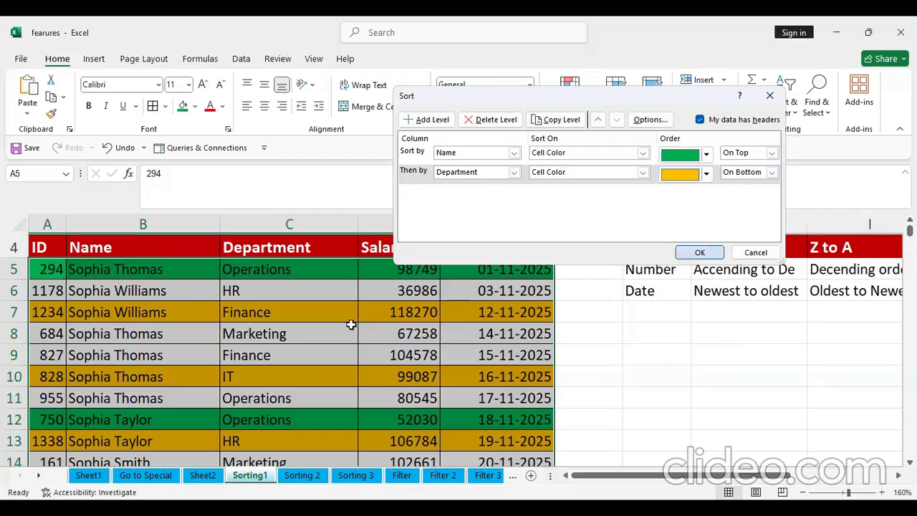
pyautogui.scroll(-4, 236, 367)
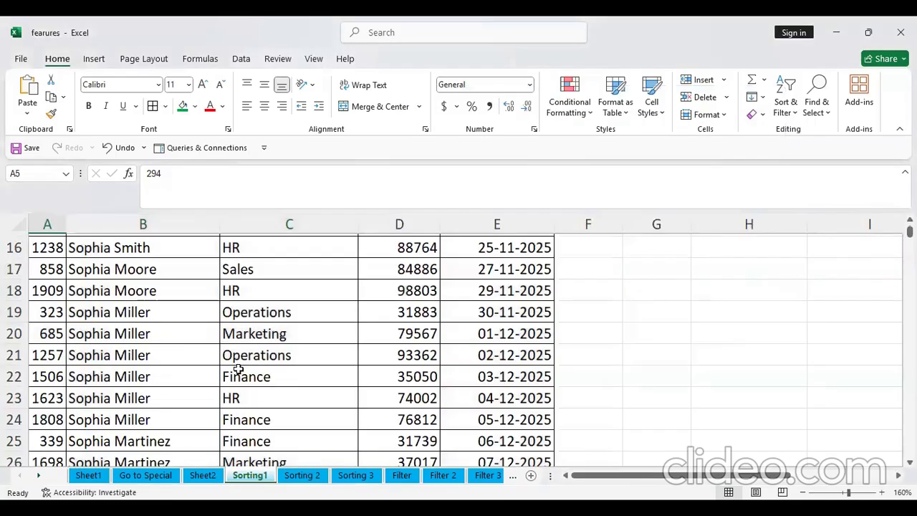
pyautogui.click(164, 372)
pyautogui.hotkey('ctrl', 'Down')
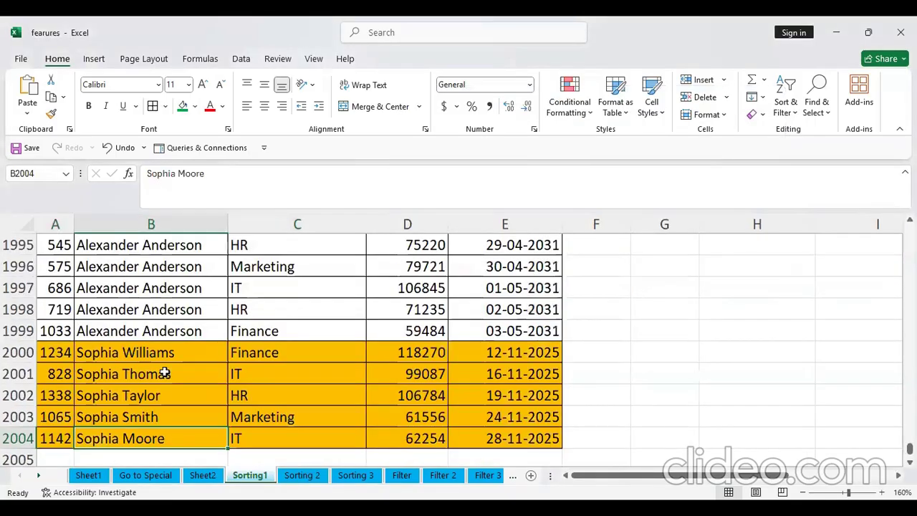
pyautogui.hotkey('ctrl', 'Up')
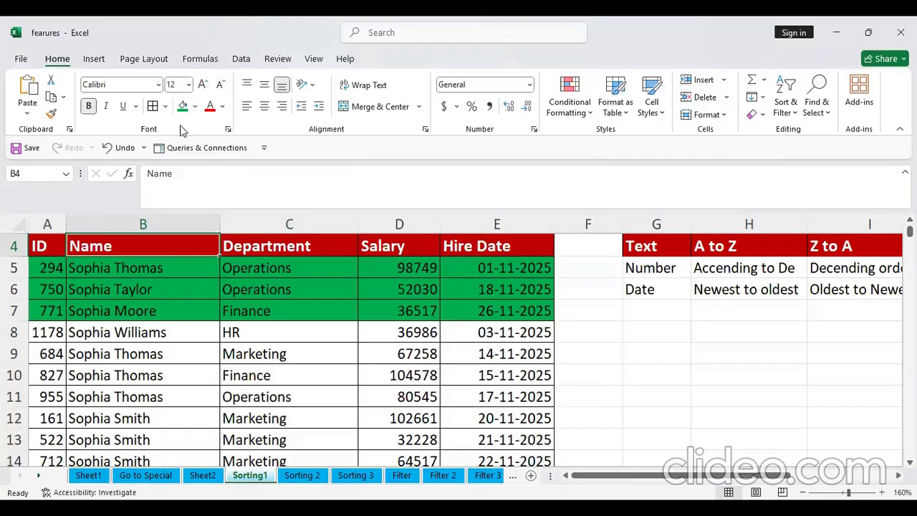
# - Apply a red font color to the employee table's rows 10 and 12
pyautogui.moveTo(47, 376); pyautogui.dragTo(501, 376)
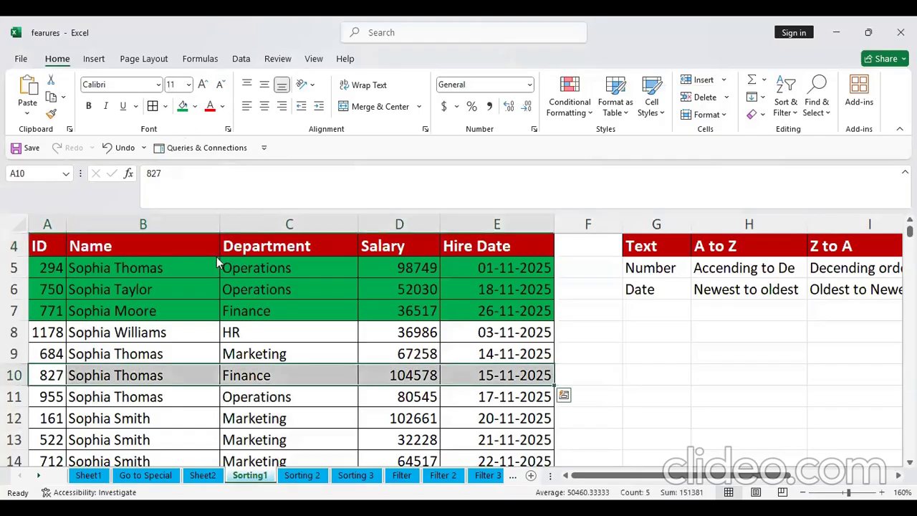
pyautogui.hotkey('alt', 'h')
pyautogui.press('f')
pyautogui.press('c')
pyautogui.press('Return')
pyautogui.moveTo(47, 419); pyautogui.dragTo(501, 419)
pyautogui.click(209, 107)
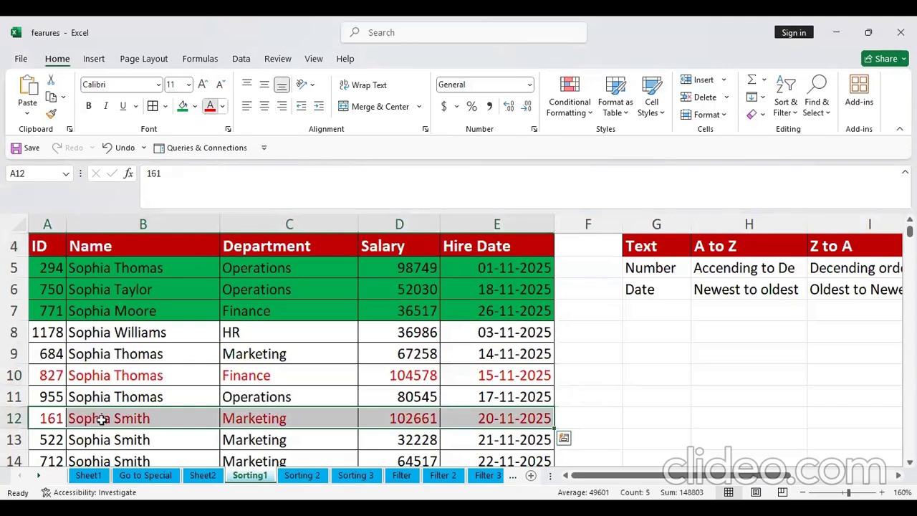
# - Apply a standard green font color to the employee table's rows 16 and 18
pyautogui.scroll(-2, 68, 372)
pyautogui.moveTo(65, 375); pyautogui.dragTo(502, 375)
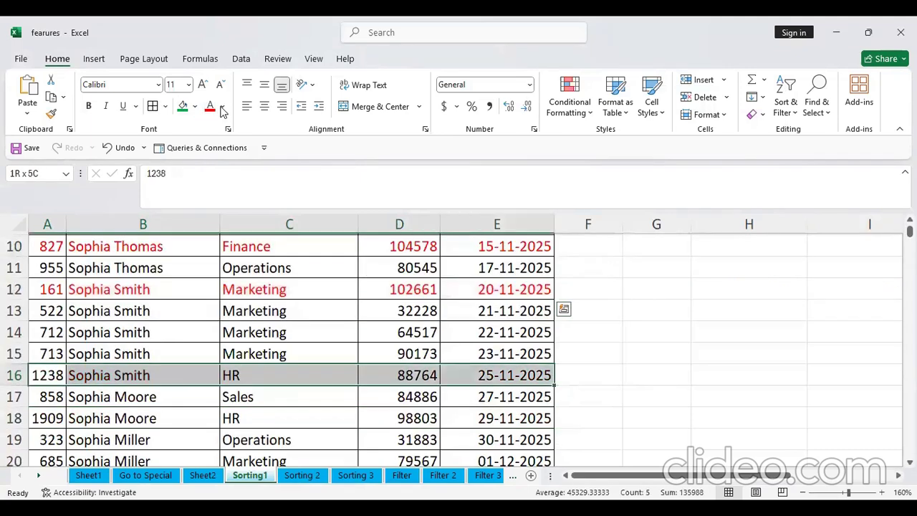
pyautogui.click(182, 106)
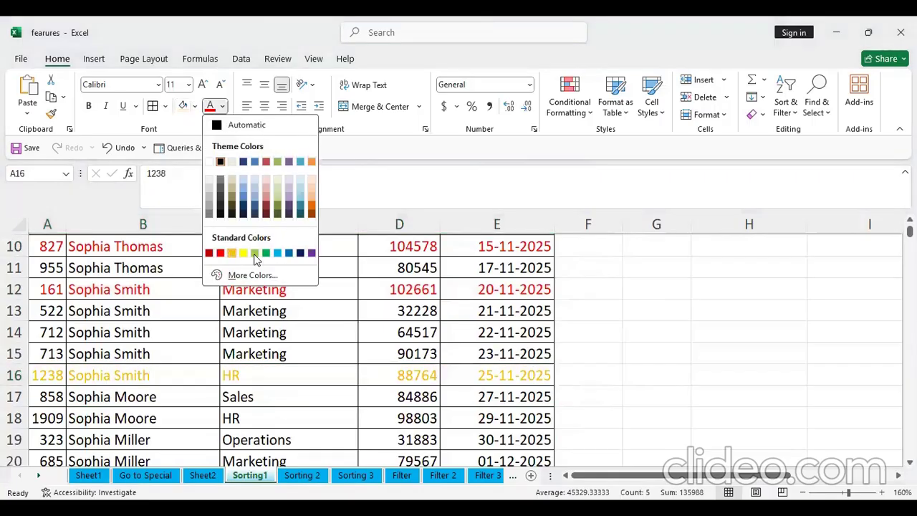
pyautogui.click(255, 254)
pyautogui.moveTo(47, 418); pyautogui.dragTo(501, 421)
pyautogui.click(208, 106)
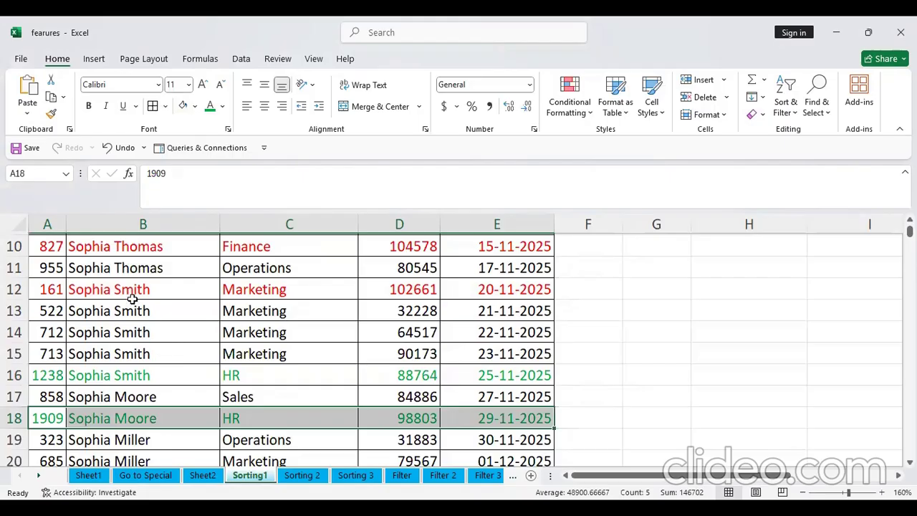
pyautogui.click(122, 375)
pyautogui.click(137, 351)
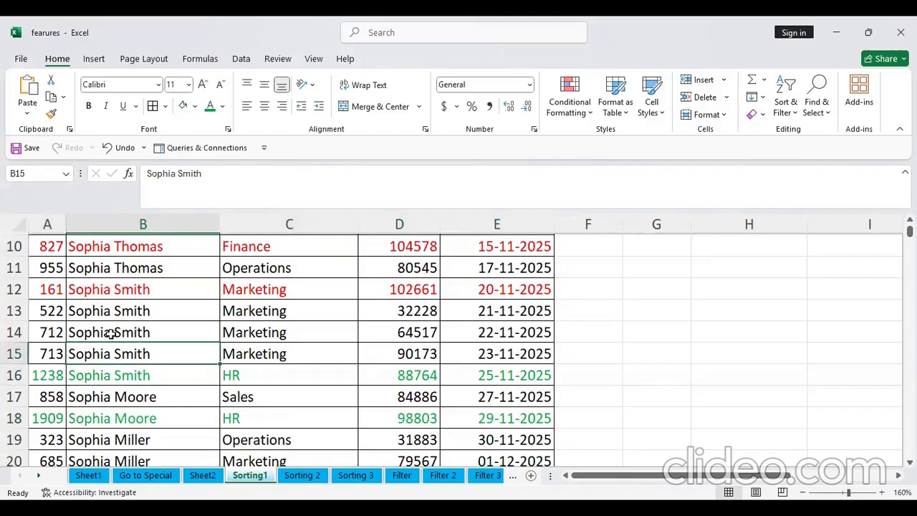
pyautogui.moveTo(107, 333); pyautogui.dragTo(225, 335)
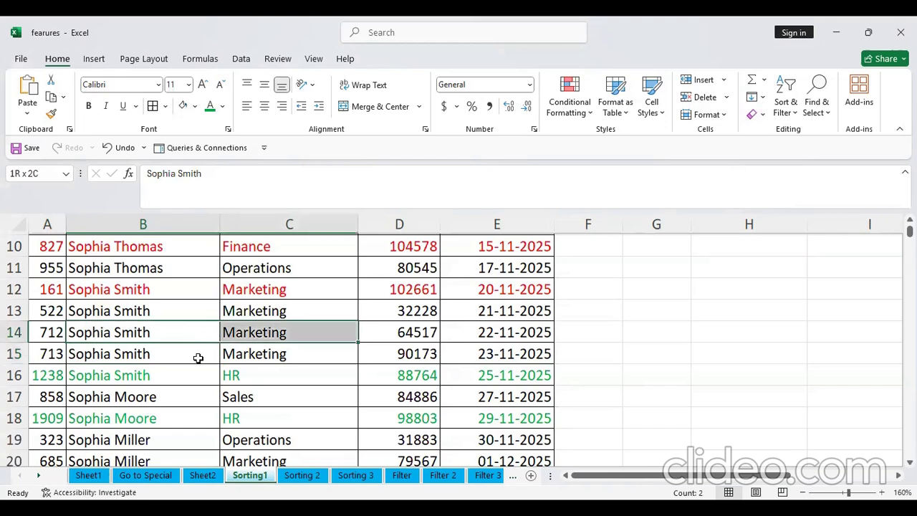
# - Select the whole employee table and delete both existing cell color levels from its sort settings
pyautogui.click(176, 376)
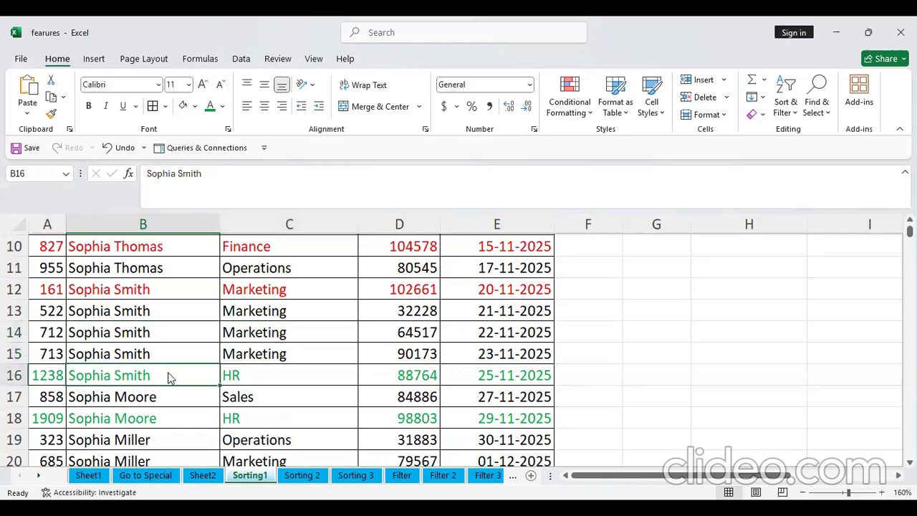
pyautogui.press('alt')
pyautogui.hotkey('ctrl', 'a')
pyautogui.hotkey('alt', 'd')
pyautogui.press('s')
pyautogui.click(494, 121)
pyautogui.click(494, 121)
# - Add a sort level by Name on Font Color with green On Top
pyautogui.click(436, 125)
pyautogui.click(458, 153)
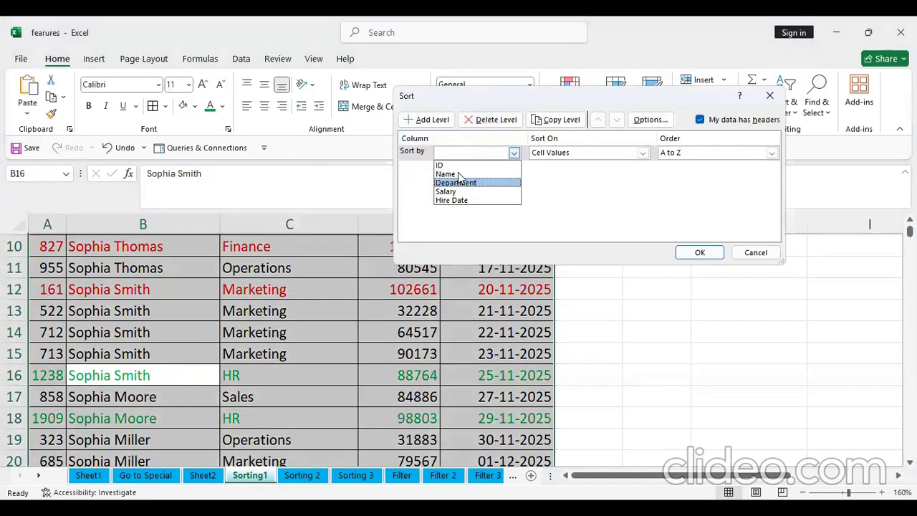
pyautogui.click(583, 177)
pyautogui.click(598, 153)
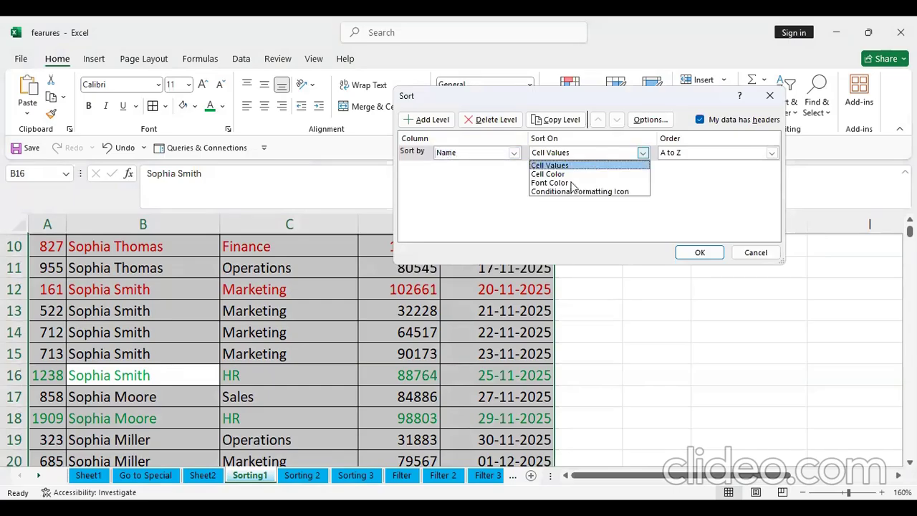
pyautogui.click(570, 185)
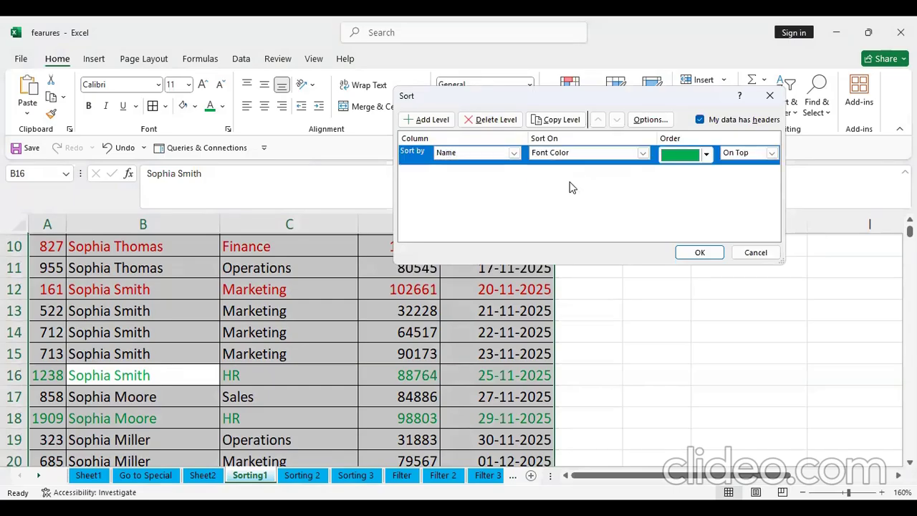
pyautogui.click(705, 153)
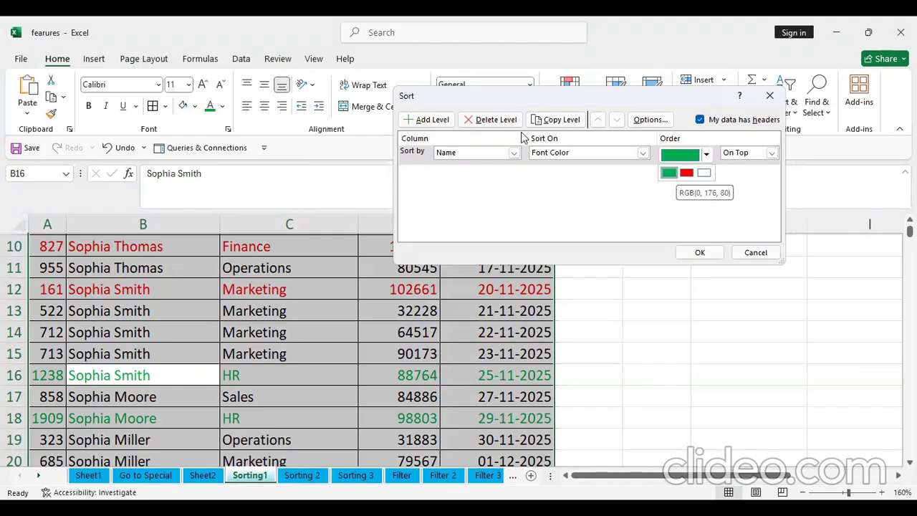
pyautogui.click(671, 174)
# - Add a second sort level by Department on Font Color with the white swatch
pyautogui.click(430, 120)
pyautogui.click(514, 171)
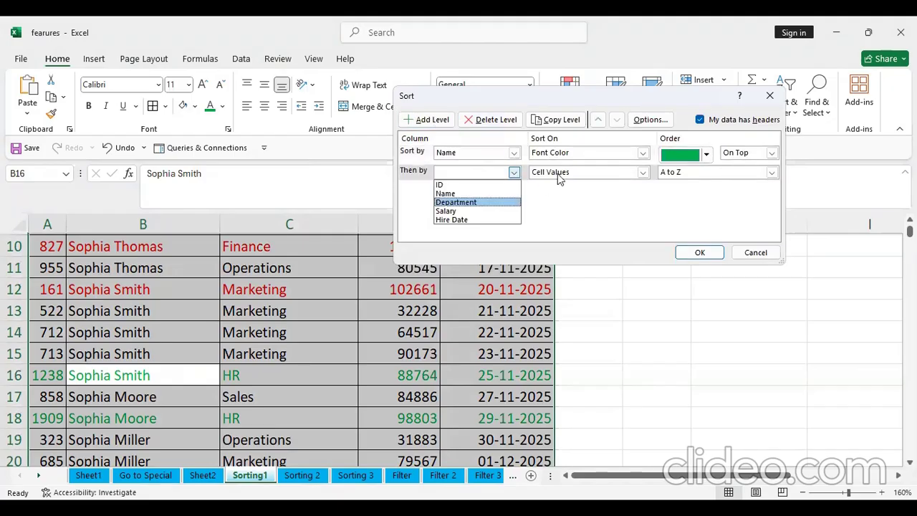
pyautogui.click(453, 201)
pyautogui.click(643, 172)
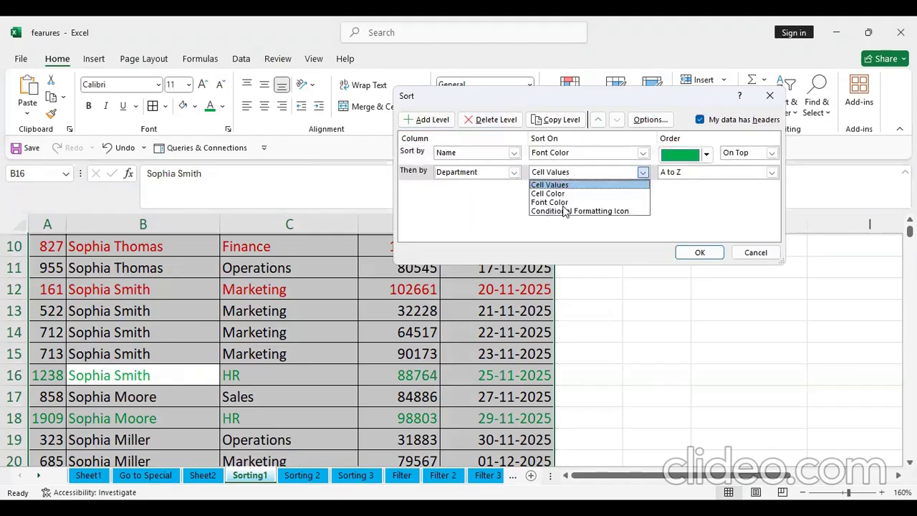
pyautogui.click(708, 178)
pyautogui.click(705, 174)
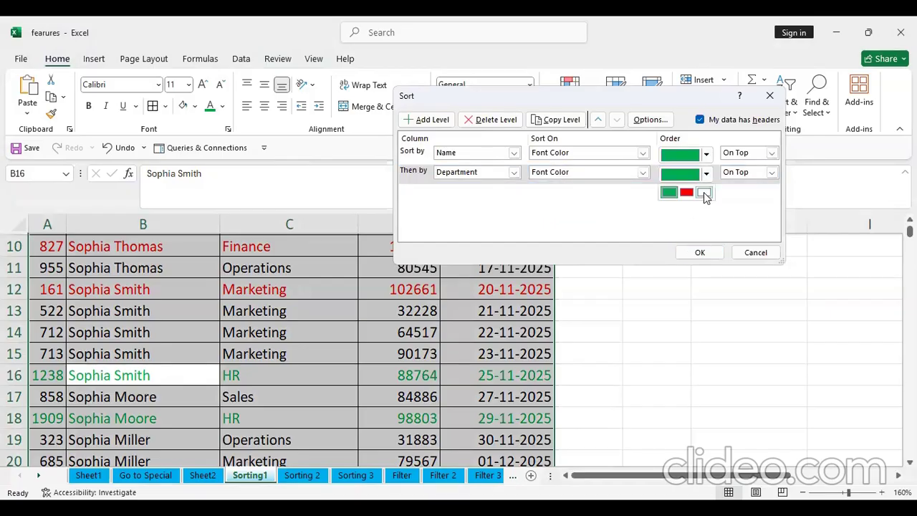
pyautogui.click(706, 193)
# - Place the white Department level On Bottom, apply the font color sort, and check the table's first rows
pyautogui.click(745, 172)
pyautogui.click(745, 195)
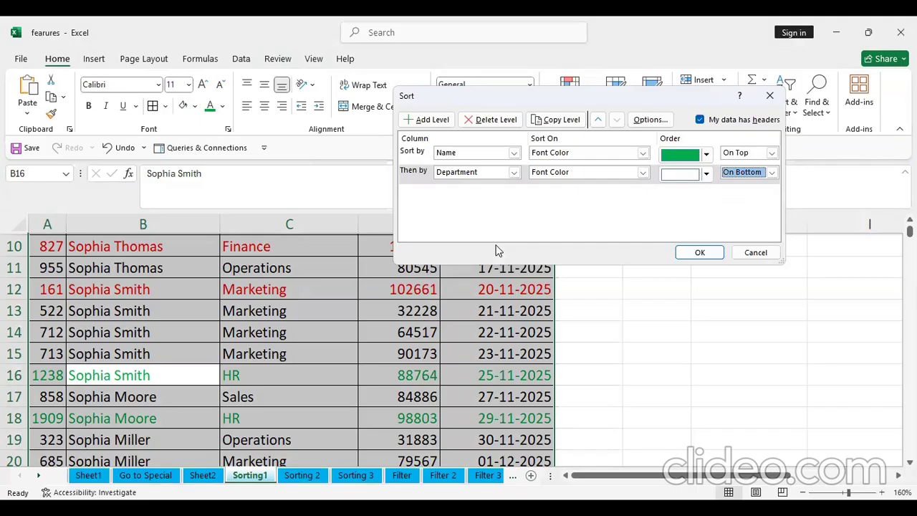
pyautogui.click(697, 253)
pyautogui.scroll(2, 205, 319)
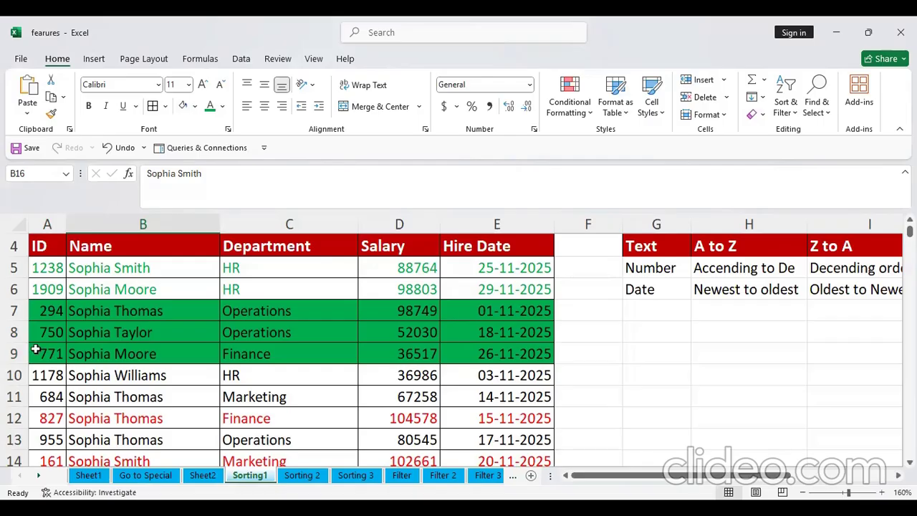
pyautogui.moveTo(57, 396); pyautogui.dragTo(374, 401)
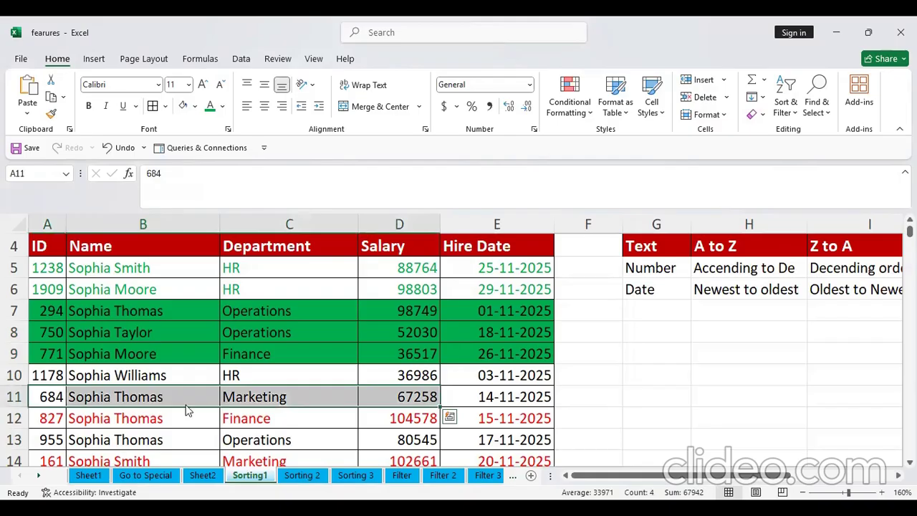
pyautogui.press('alt')
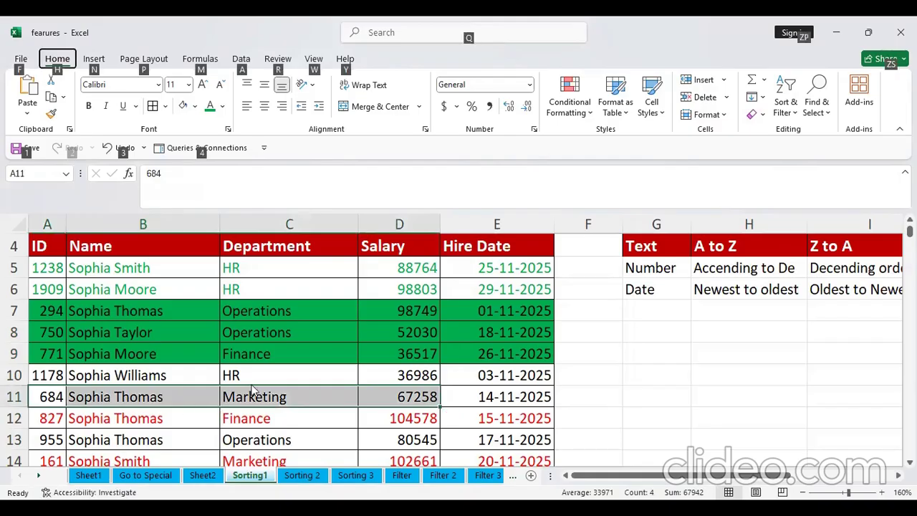
pyautogui.press('h')
pyautogui.press('s')
pyautogui.press('s')
pyautogui.press('Escape')
# - Reopen the employee table's custom sort settings and change the Department level's font color to red, keeping it On Bottom
pyautogui.click(154, 348)
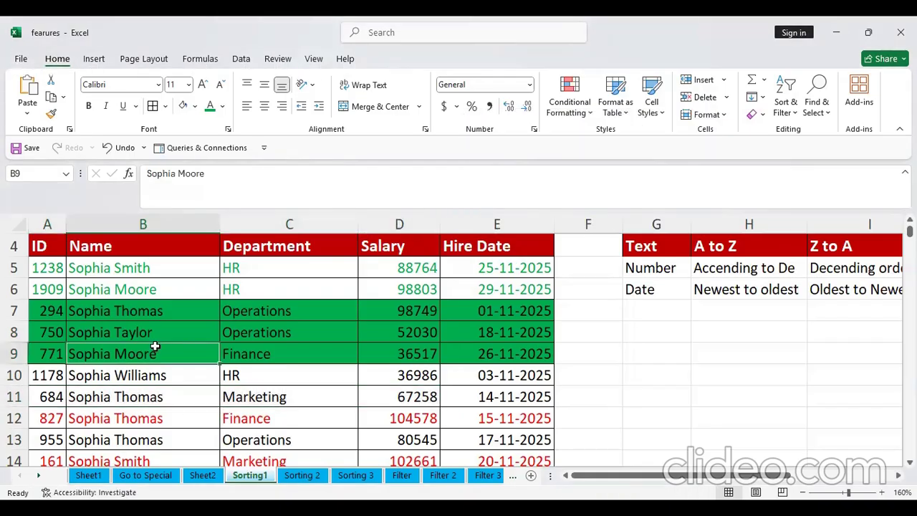
pyautogui.hotkey('alt', 'h')
pyautogui.press('s')
pyautogui.press('u')
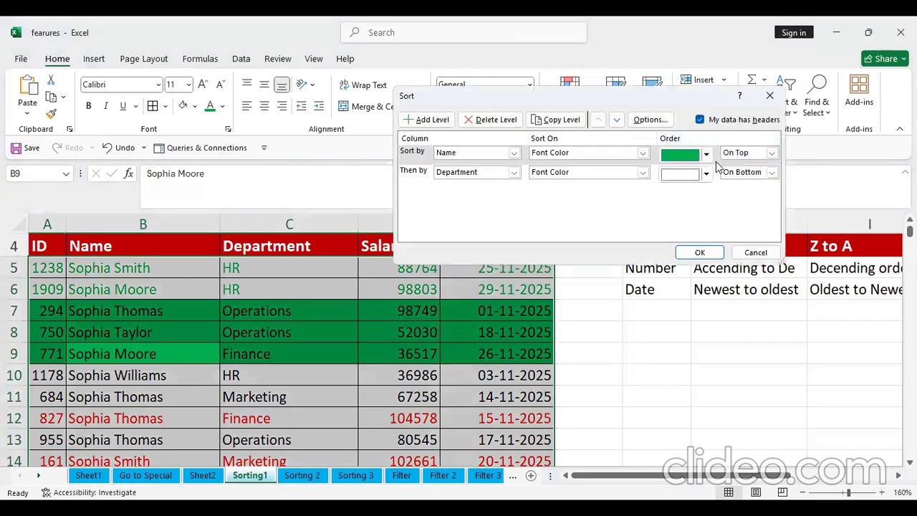
pyautogui.click(707, 177)
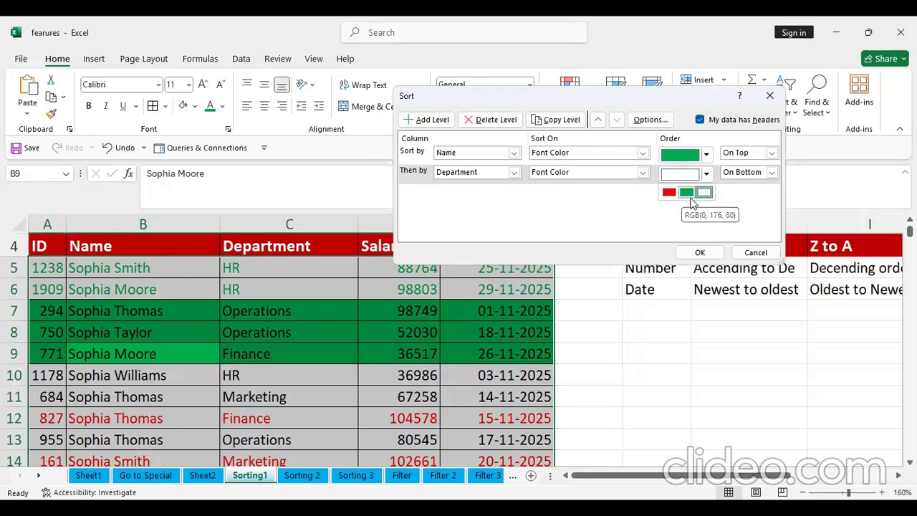
pyautogui.click(690, 199)
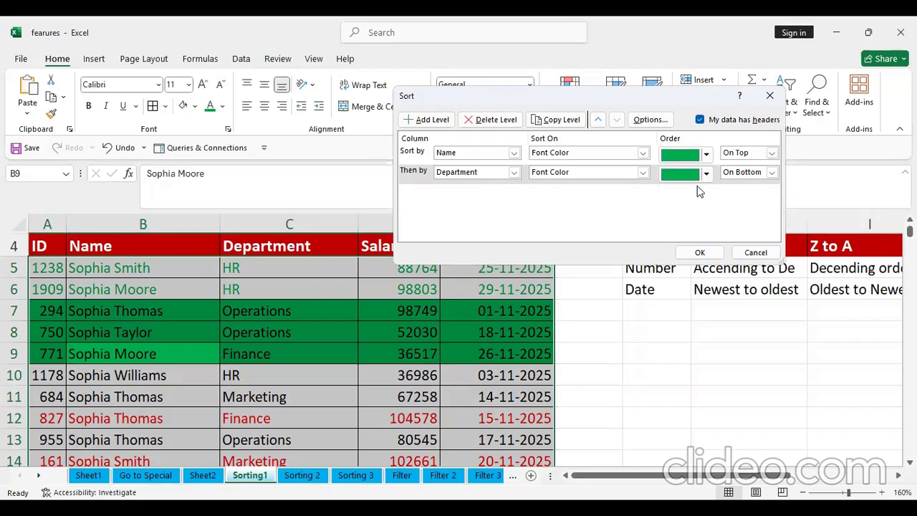
pyautogui.click(693, 217)
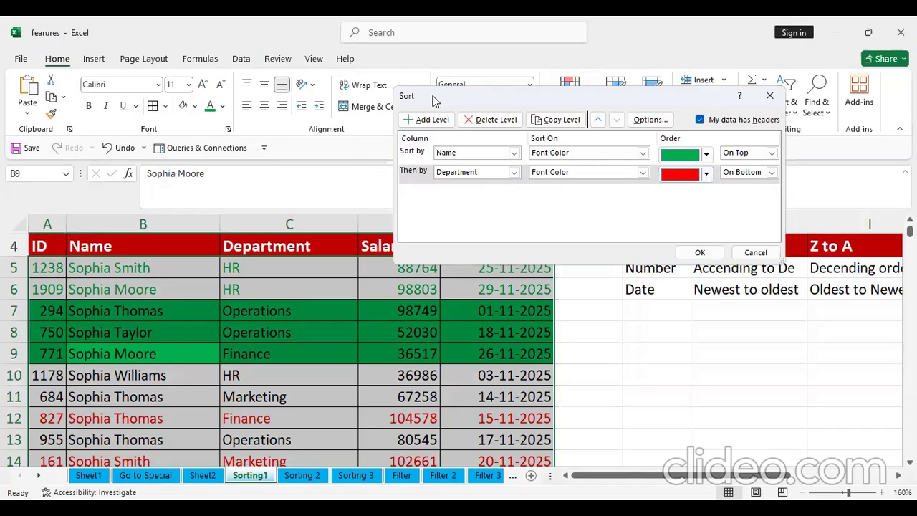
# - Add a third sort level by Department on Font Color with the white swatch On Top, and apply the sort
pyautogui.click(432, 119)
pyautogui.click(477, 192)
pyautogui.click(456, 221)
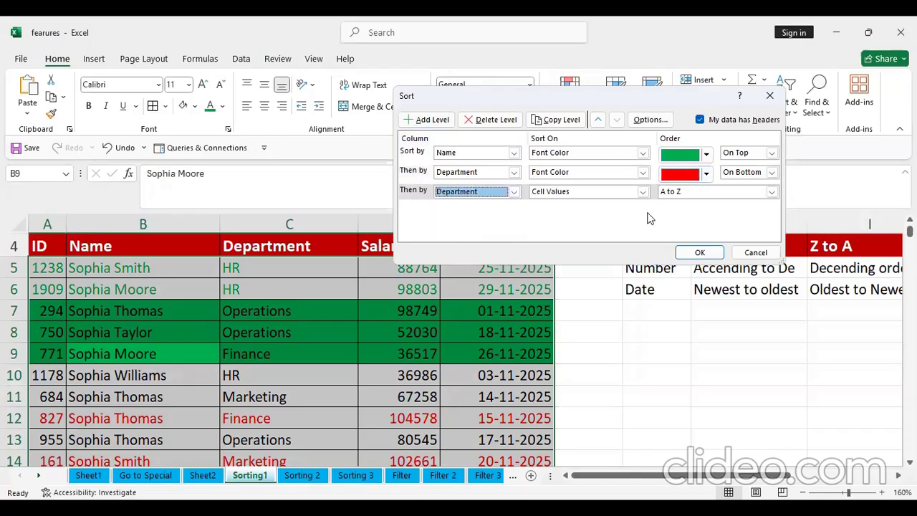
pyautogui.click(643, 191)
pyautogui.click(598, 219)
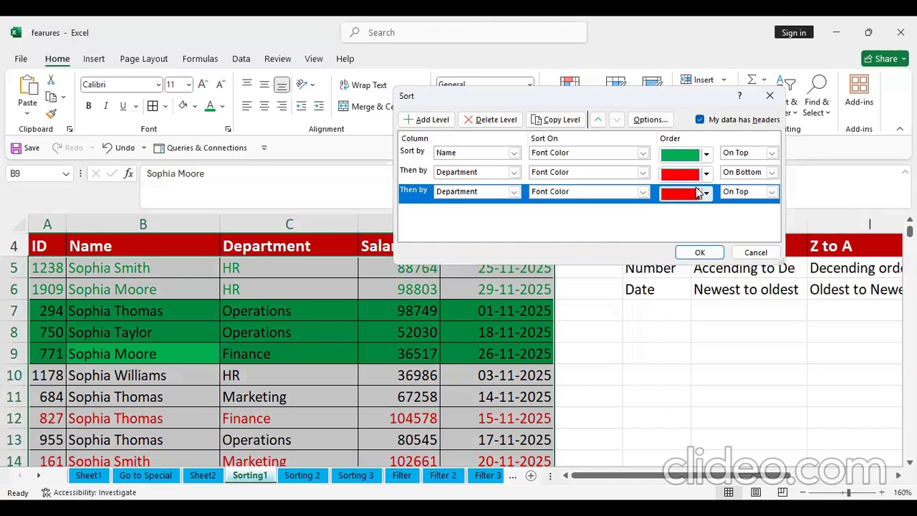
pyautogui.click(705, 192)
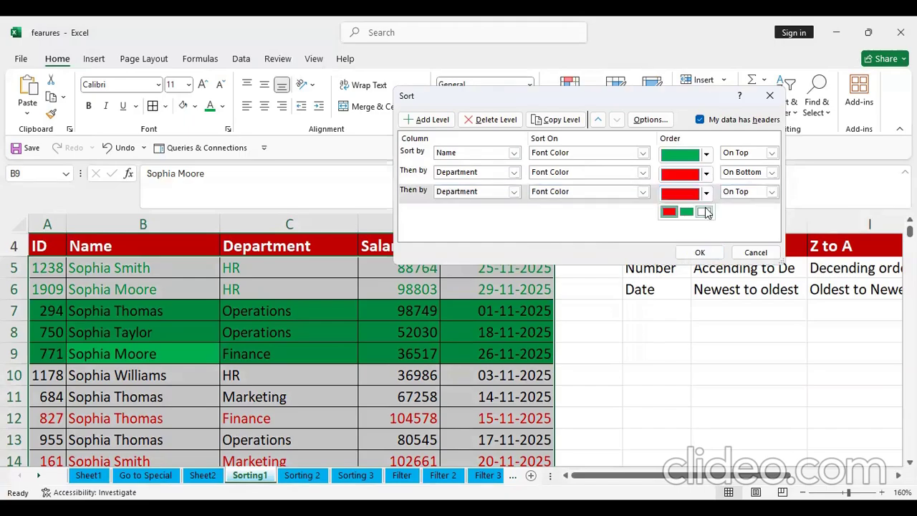
pyautogui.click(669, 202)
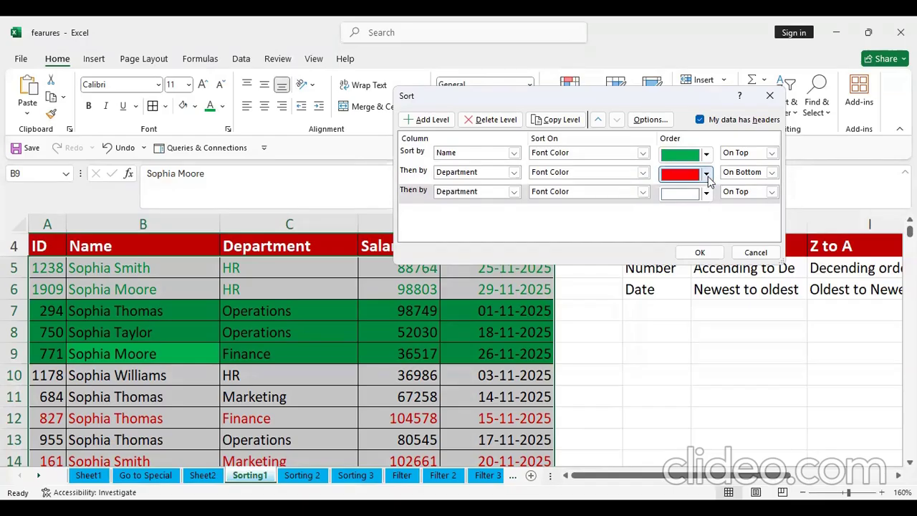
pyautogui.click(699, 253)
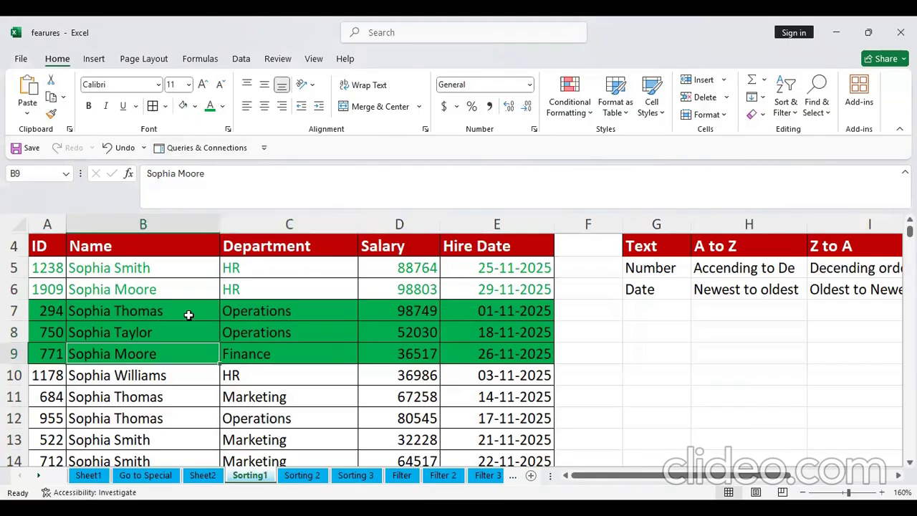
# - Review the Filter and Sorting shortcut entries in the list on Sheet1
pyautogui.click(91, 474)
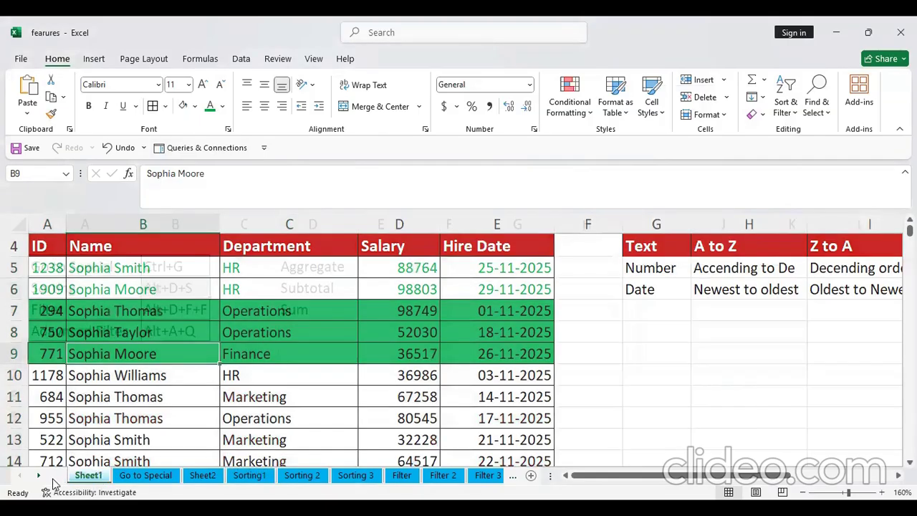
pyautogui.click(236, 334)
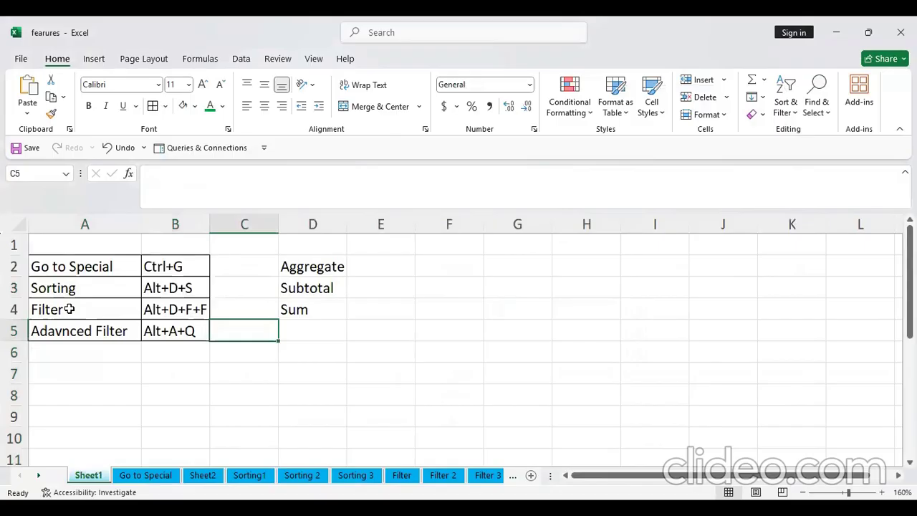
pyautogui.click(133, 310)
pyautogui.click(162, 311)
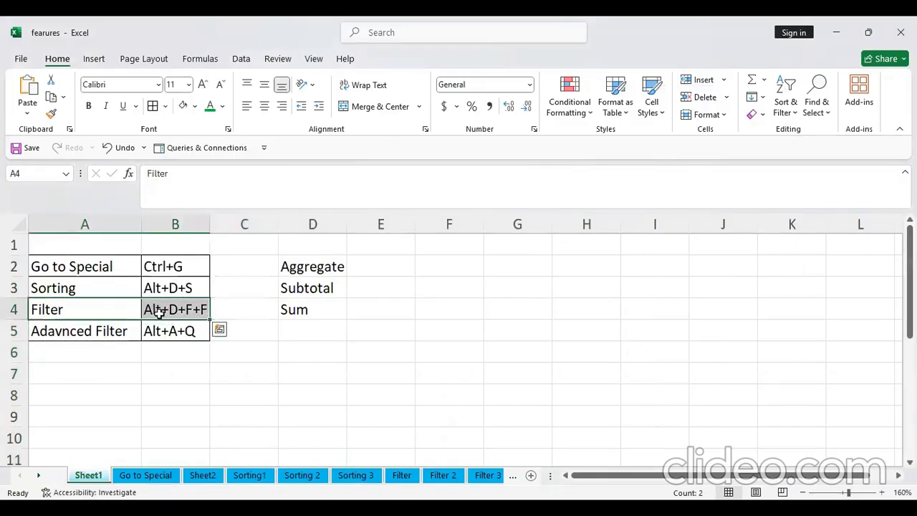
pyautogui.click(183, 371)
pyautogui.moveTo(114, 310); pyautogui.dragTo(176, 309)
pyautogui.moveTo(85, 288); pyautogui.dragTo(186, 286)
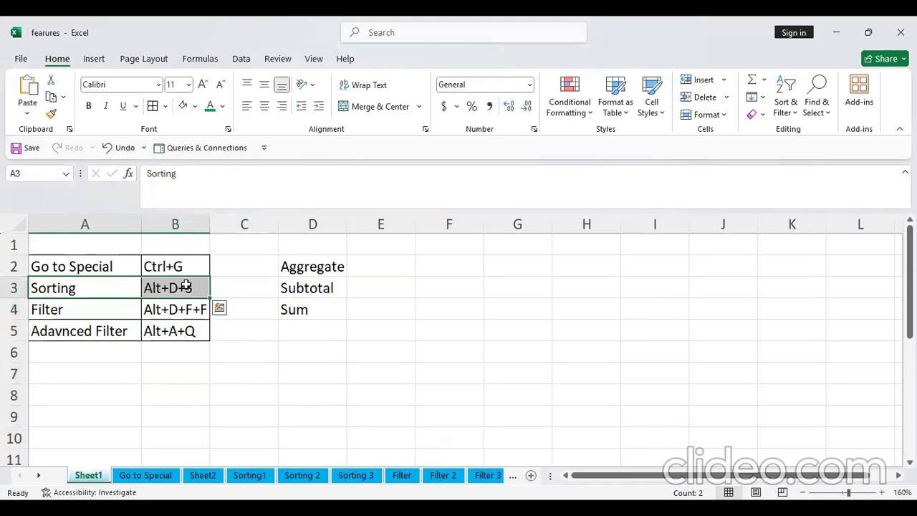
# - On the Sorting1 sheet, copy the two employee records in A11:E12 and paste them starting at G10
pyautogui.click(258, 476)
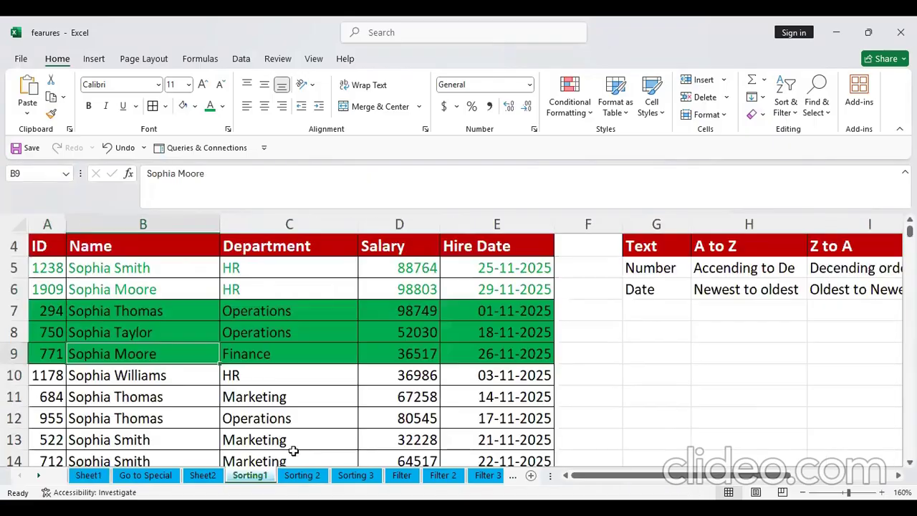
pyautogui.moveTo(48, 398); pyautogui.dragTo(500, 399)
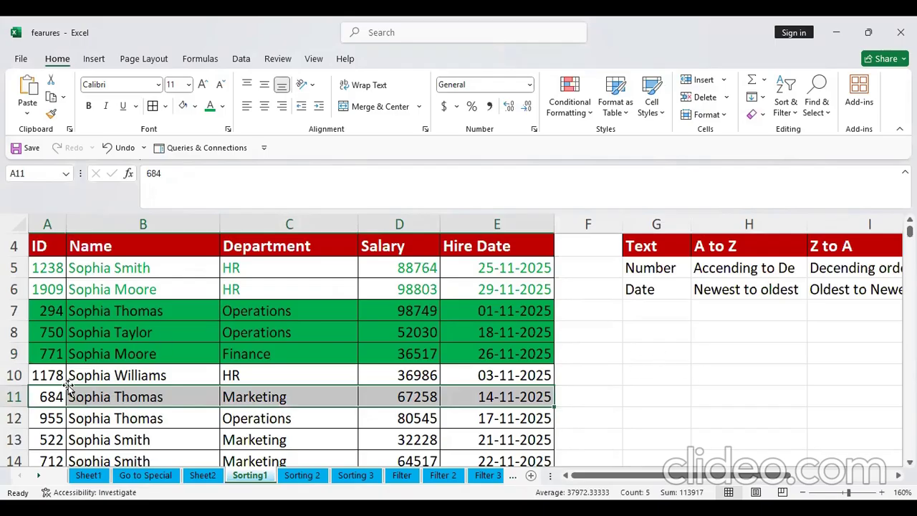
pyautogui.moveTo(43, 396); pyautogui.dragTo(470, 401)
pyautogui.moveTo(45, 396); pyautogui.dragTo(491, 417)
pyautogui.hotkey('ctrl', 'c')
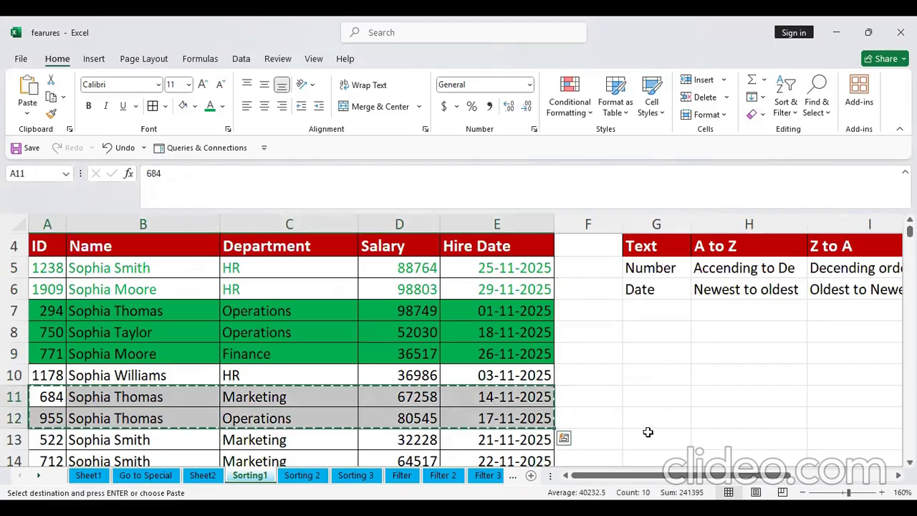
pyautogui.click(684, 381)
pyautogui.hotkey('ctrl', 'v')
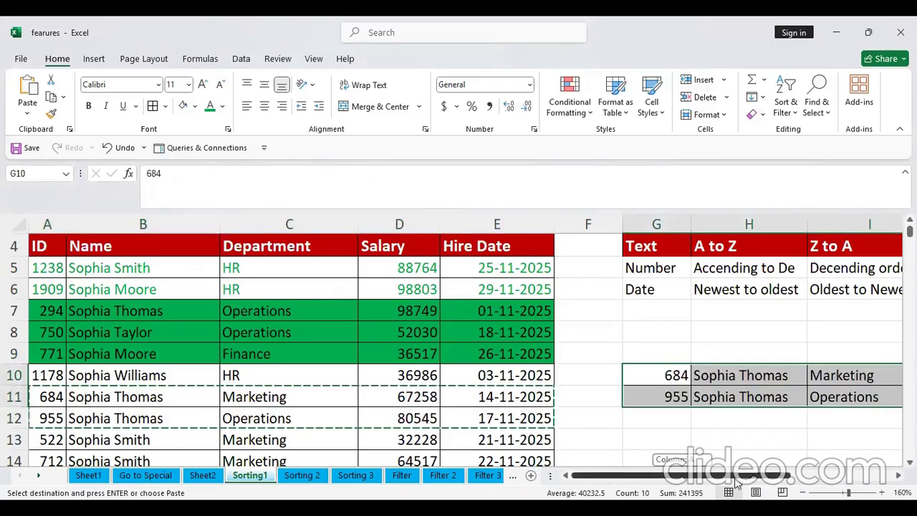
# - Delete column K, which holds the pasted hire dates beside the copied records
pyautogui.moveTo(736, 482); pyautogui.dragTo(745, 482)
pyautogui.moveTo(721, 223); pyautogui.dragTo(731, 224)
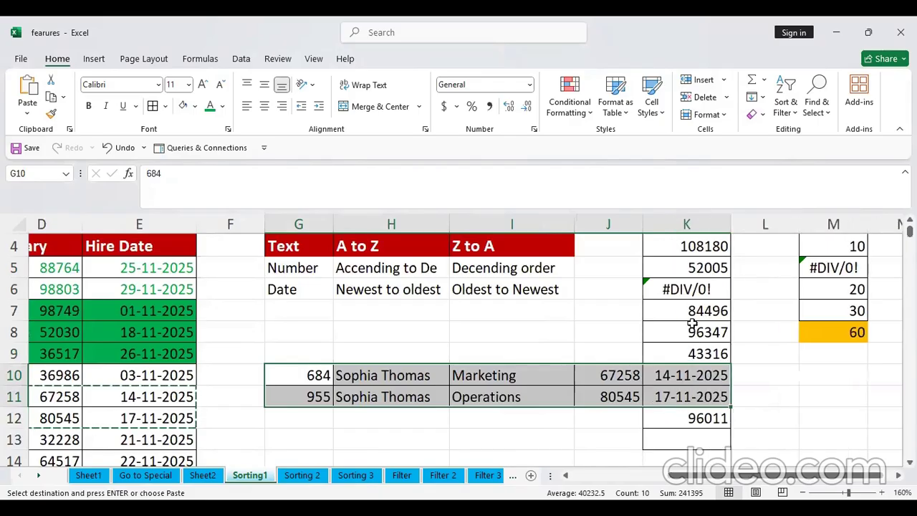
pyautogui.click(661, 224)
pyautogui.hotkey('ctrl', '-')
pyautogui.click(627, 416)
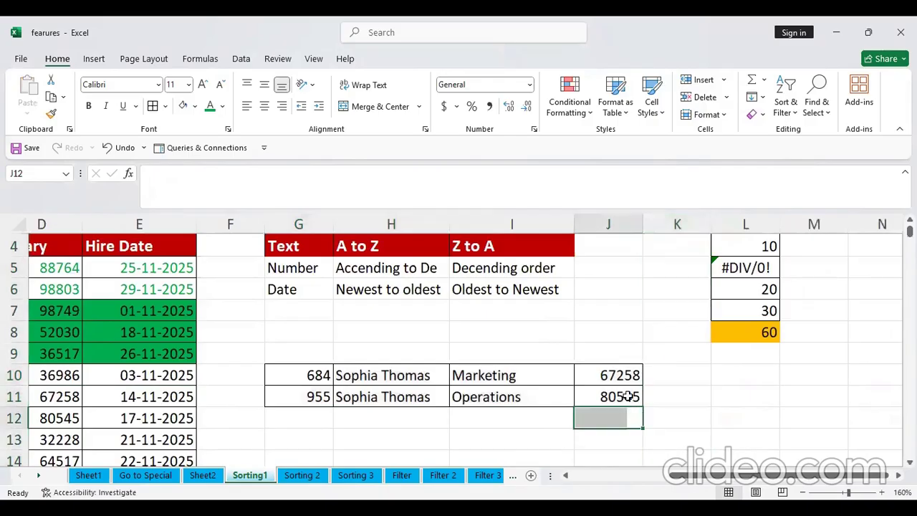
# - Enter the header "salary" in J9 above the copied salary values
pyautogui.click(595, 396)
pyautogui.click(604, 376)
pyautogui.click(606, 351)
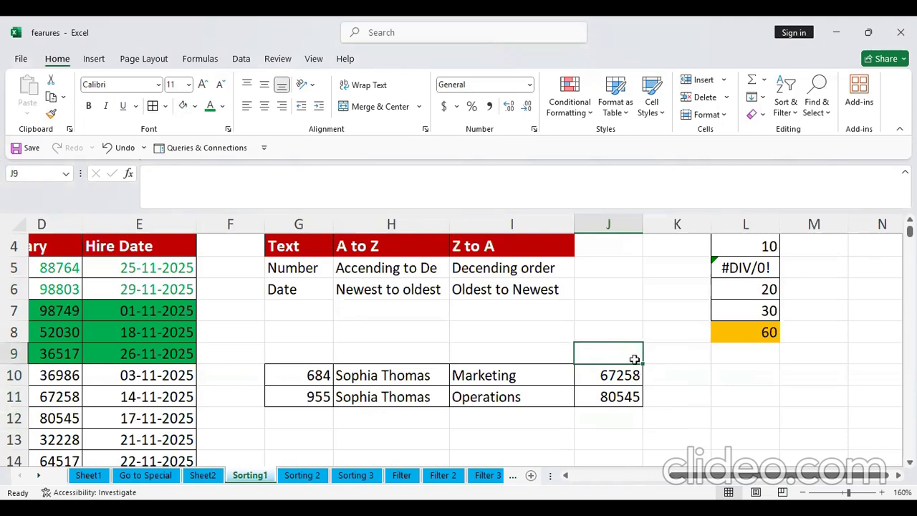
pyautogui.write('s alka')
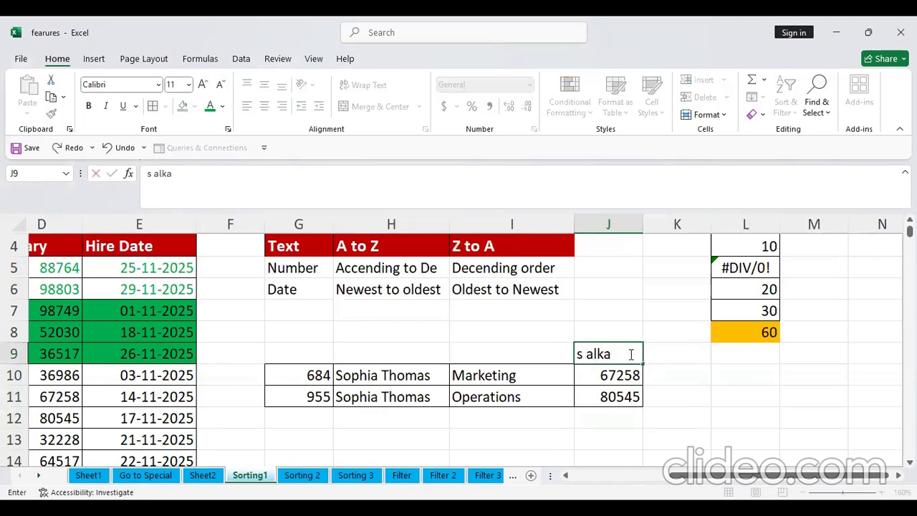
pyautogui.press('Return')
pyautogui.press('Up')
pyautogui.press('Up')
pyautogui.click(630, 354)
pyautogui.write('salary')
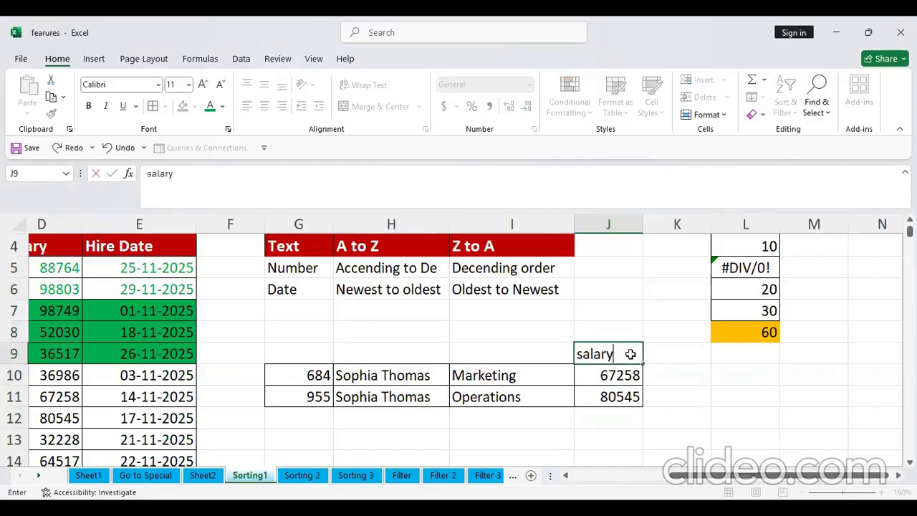
# - Enter the remaining headers above the copied records: "Dep" in I9, "Name" in H9 and "Id" in G9
pyautogui.press('Up')
pyautogui.press('Down')
pyautogui.press('Left')
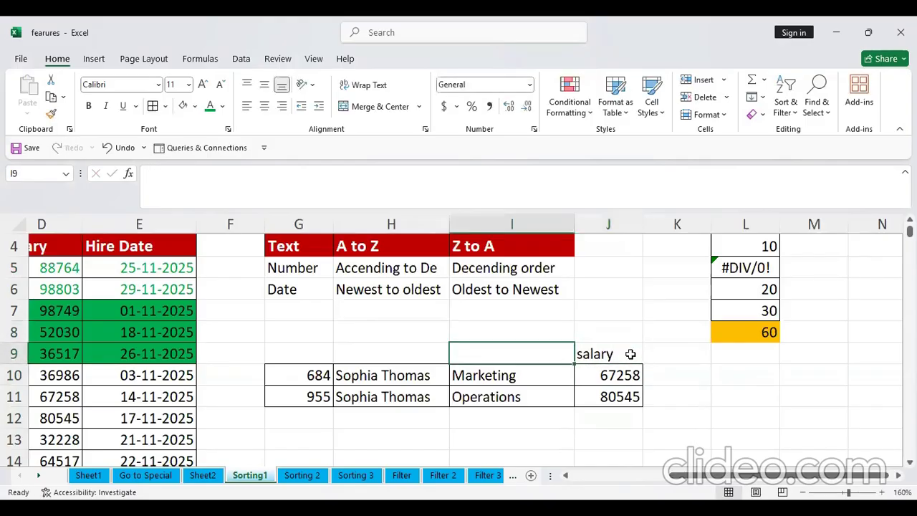
pyautogui.write('Dep')
pyautogui.press('Left')
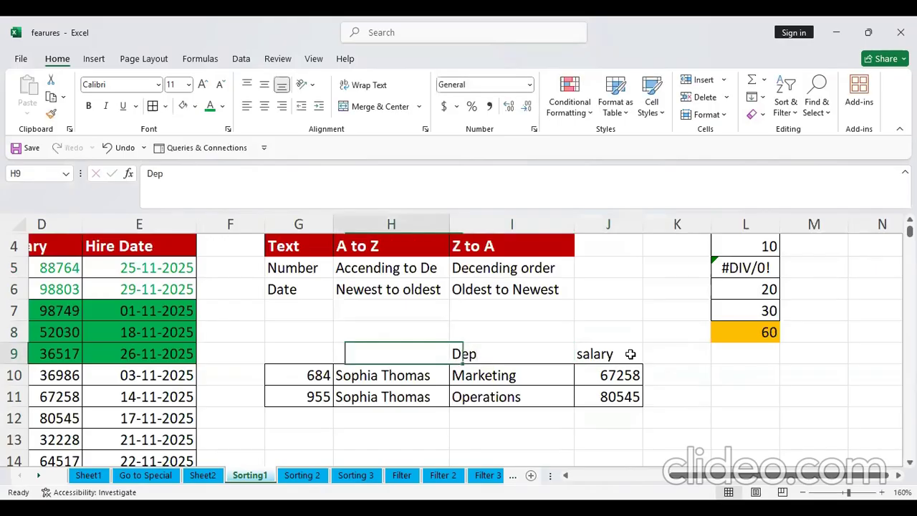
pyautogui.write('Name')
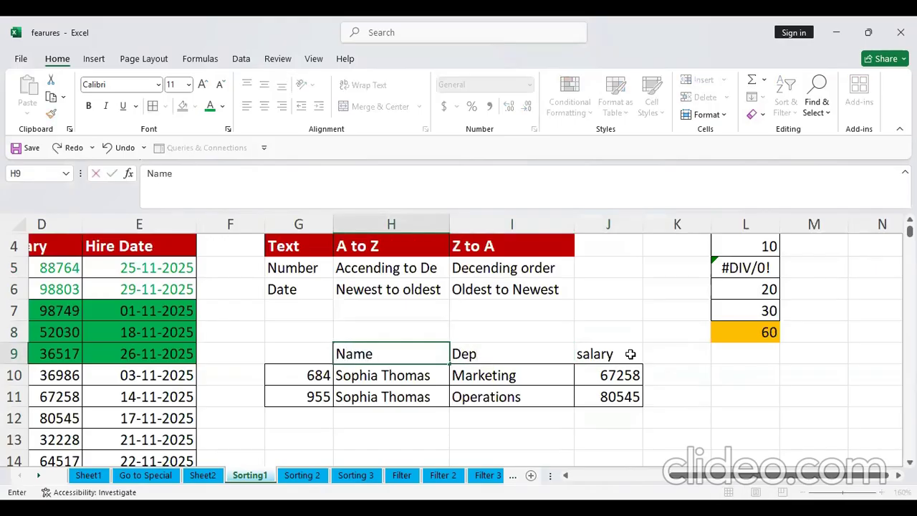
pyautogui.press('Left')
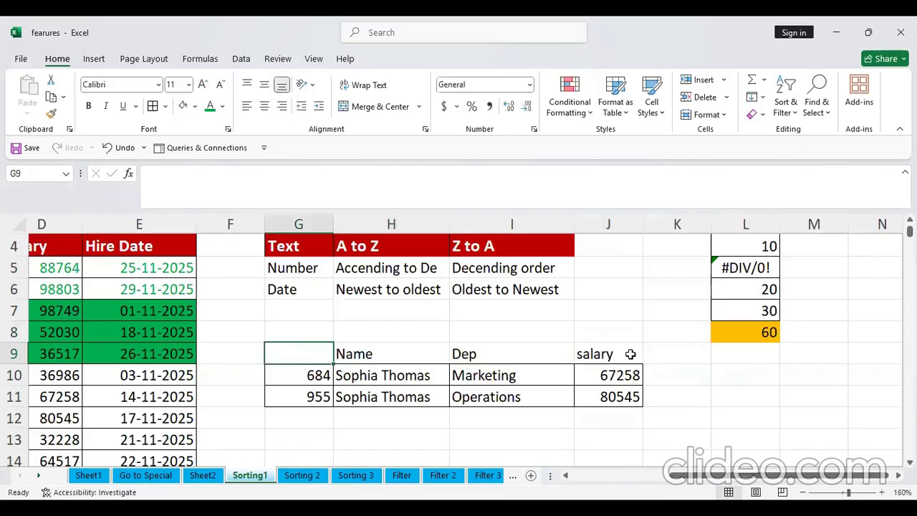
pyautogui.write('Id')
pyautogui.press('Return')
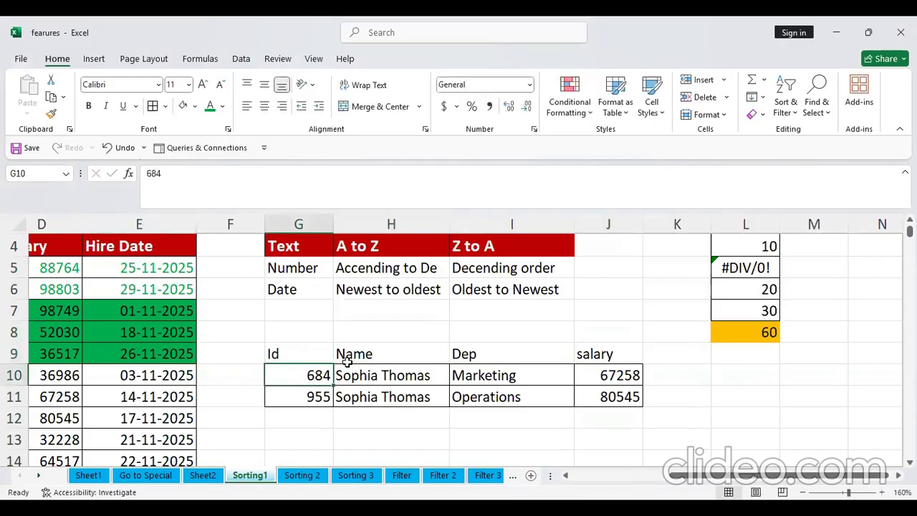
# - Apply all borders to the small example table in G9:J11
pyautogui.moveTo(308, 356); pyautogui.dragTo(582, 389)
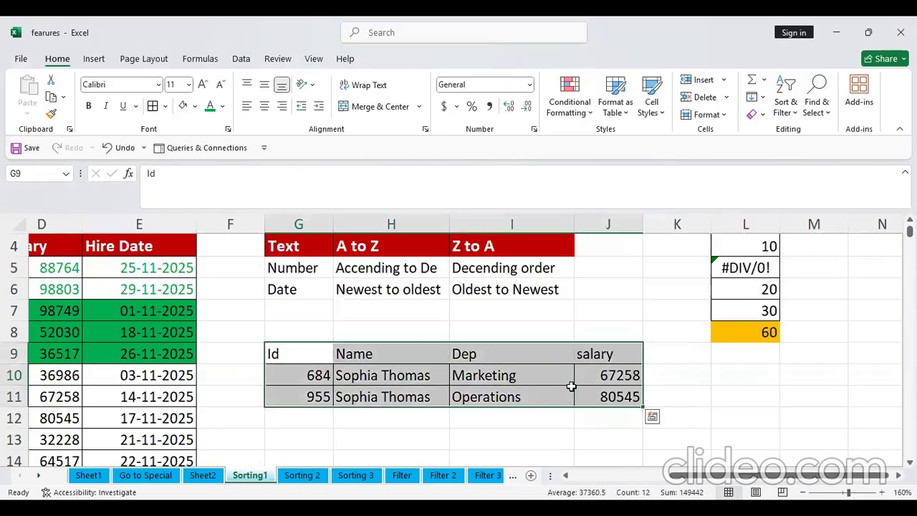
pyautogui.press('alt')
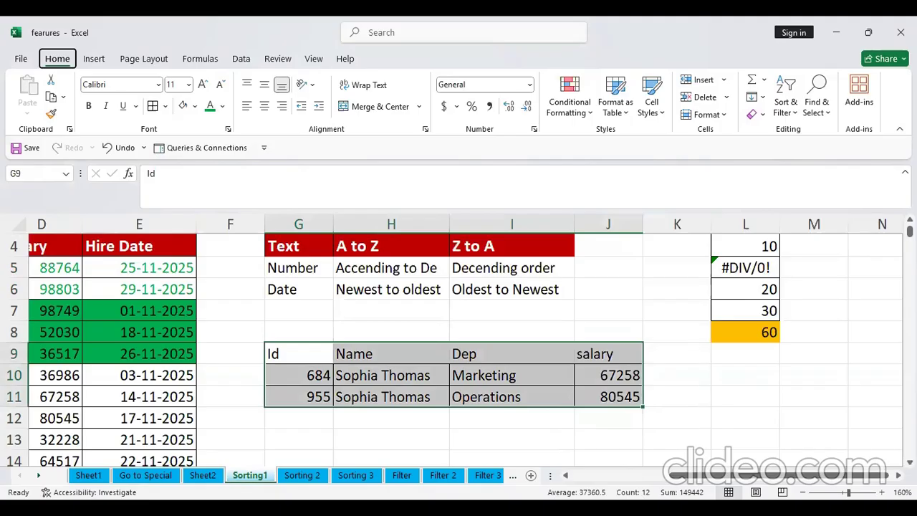
pyautogui.press('Escape')
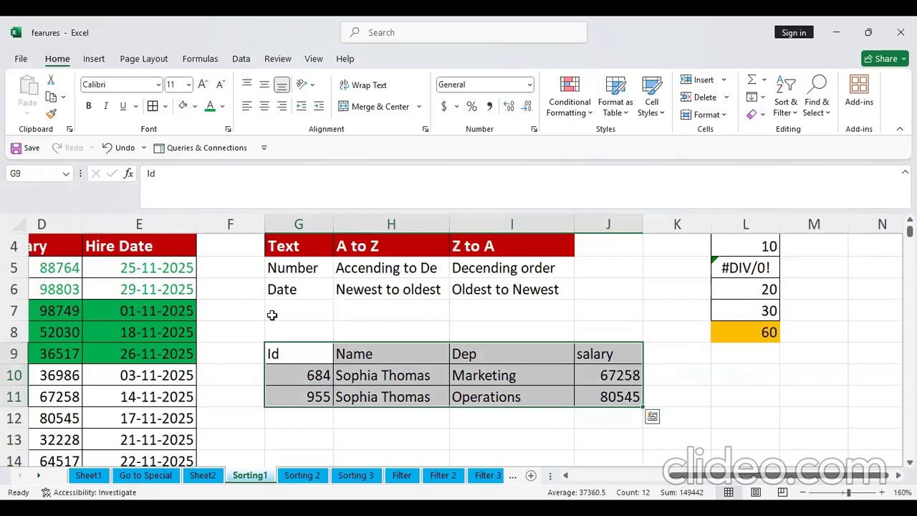
pyautogui.click(701, 398)
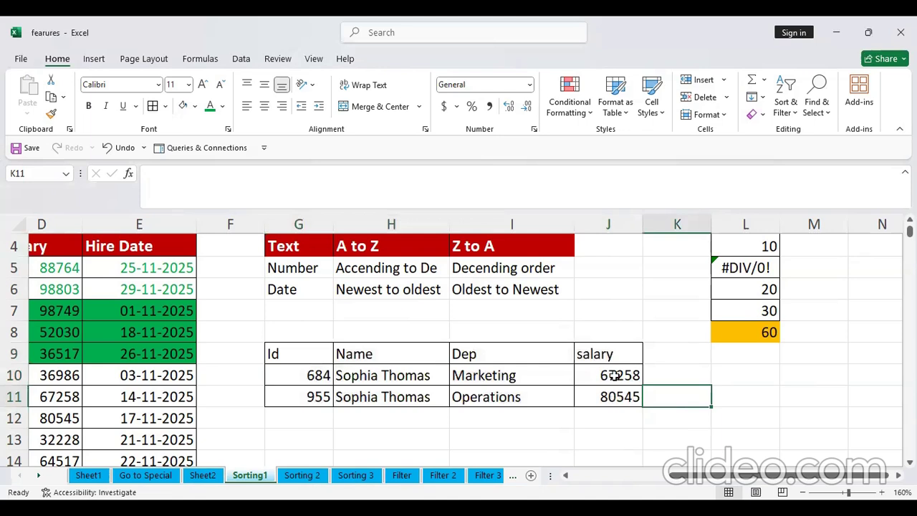
# - Compare the two salaries in J10 and J11, and highlight the second record from its name to its salary
pyautogui.click(610, 375)
pyautogui.click(618, 399)
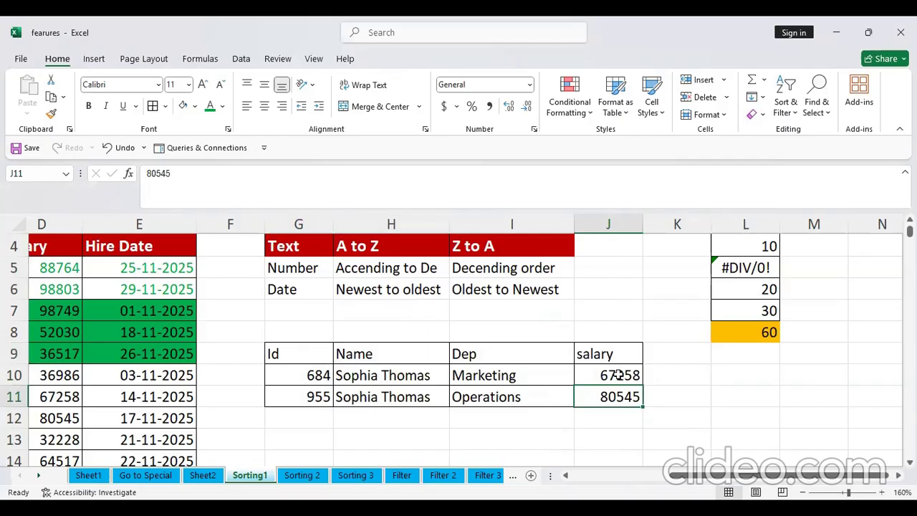
pyautogui.moveTo(340, 398); pyautogui.dragTo(339, 398)
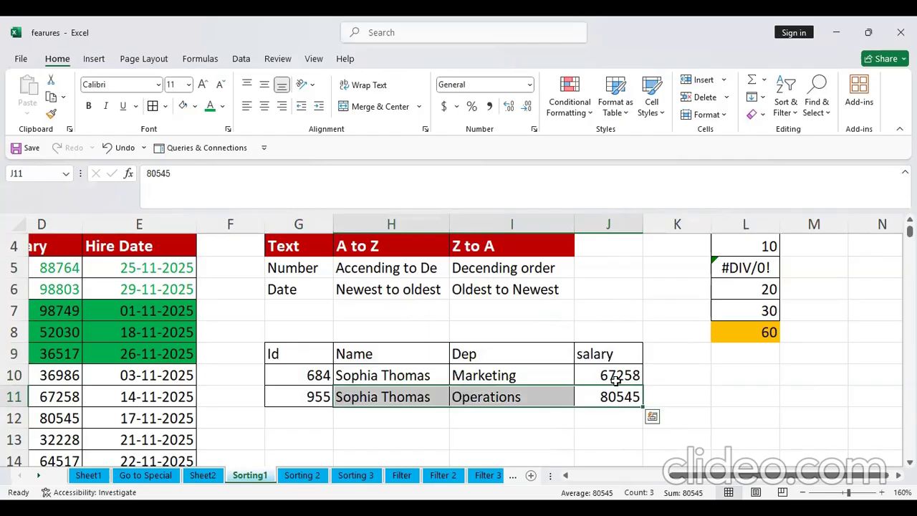
# - Fill the second record of the small example table, G11:J11, with red
pyautogui.click(195, 106)
pyautogui.click(200, 232)
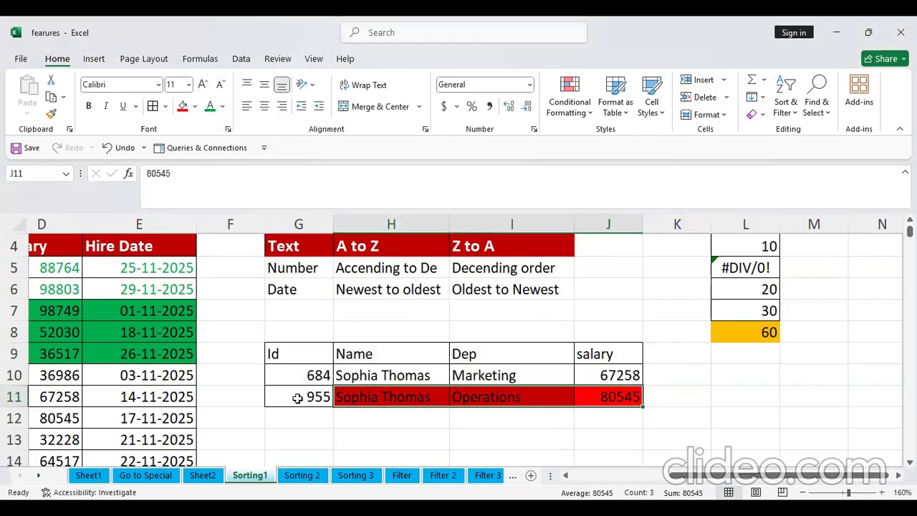
pyautogui.click(297, 398)
pyautogui.press('F4')
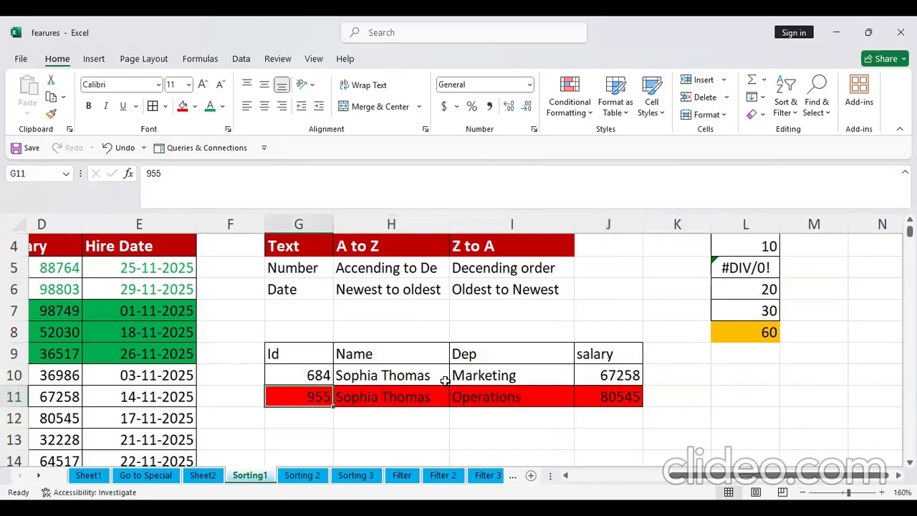
pyautogui.click(416, 379)
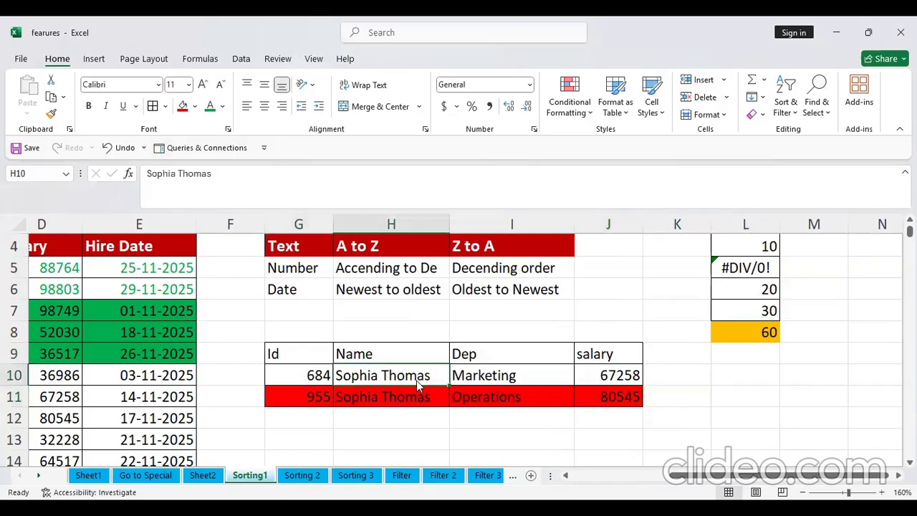
pyautogui.hotkey('alt', 'd')
pyautogui.press('s')
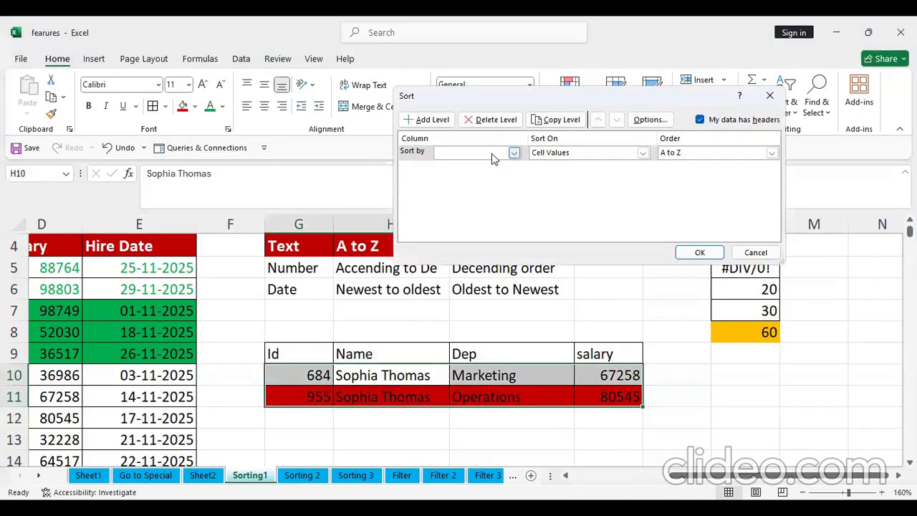
pyautogui.click(769, 95)
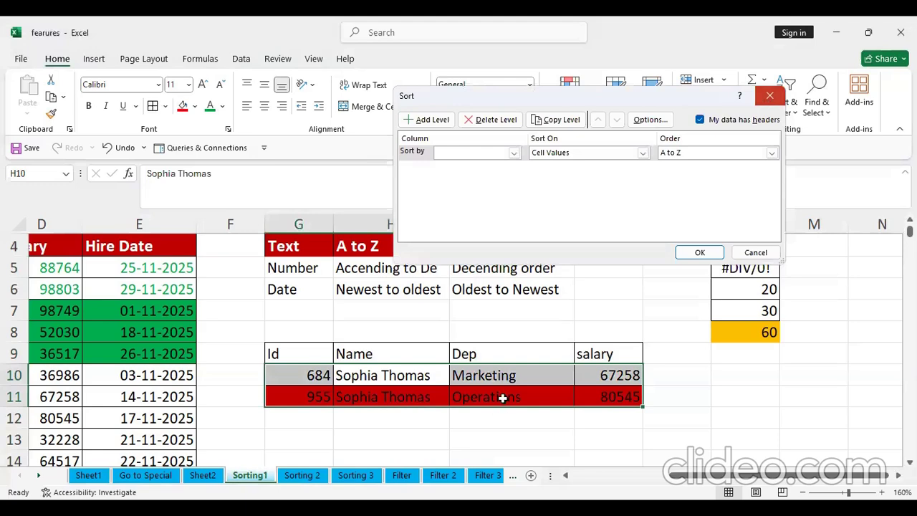
# - Replace the departments in the small example table with "staff" in I10 and "manager" in I11
pyautogui.click(505, 396)
pyautogui.click(509, 377)
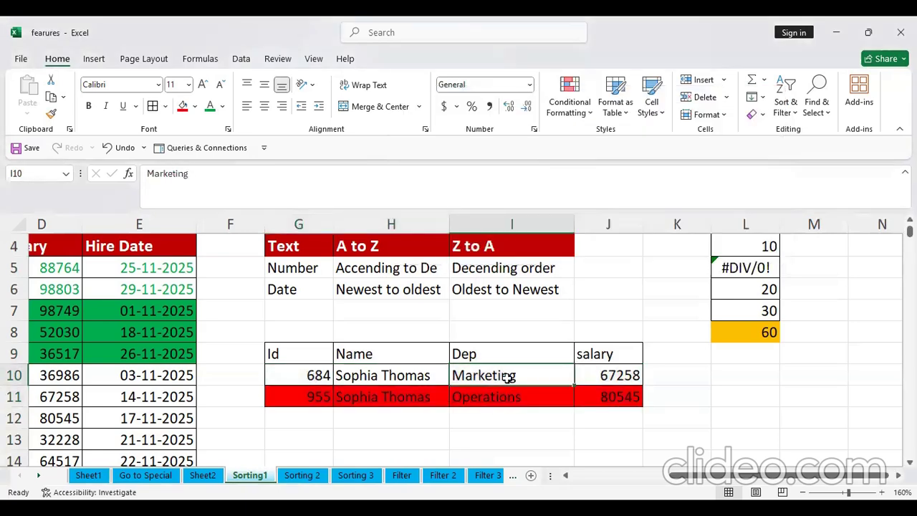
pyautogui.write('st')
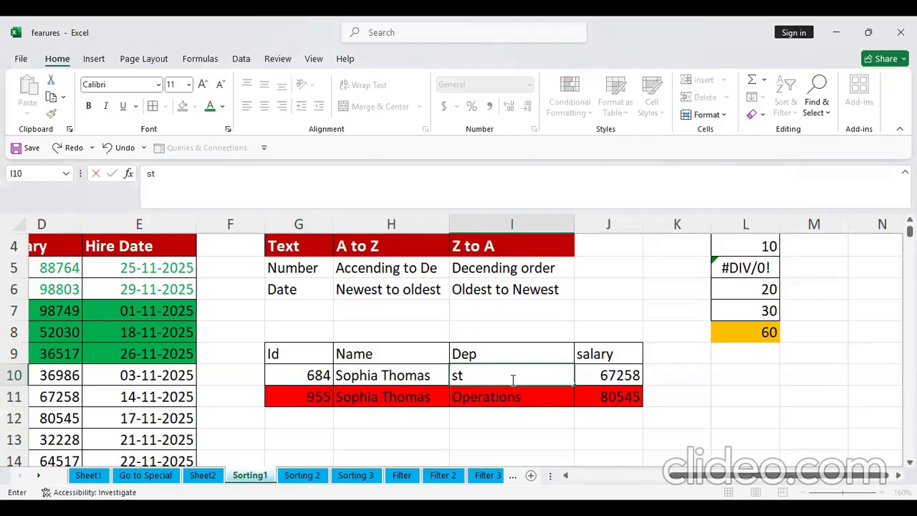
pyautogui.write('aff')
pyautogui.press('Return')
pyautogui.write(',a')
pyautogui.press('BackSpace')
pyautogui.write('manager')
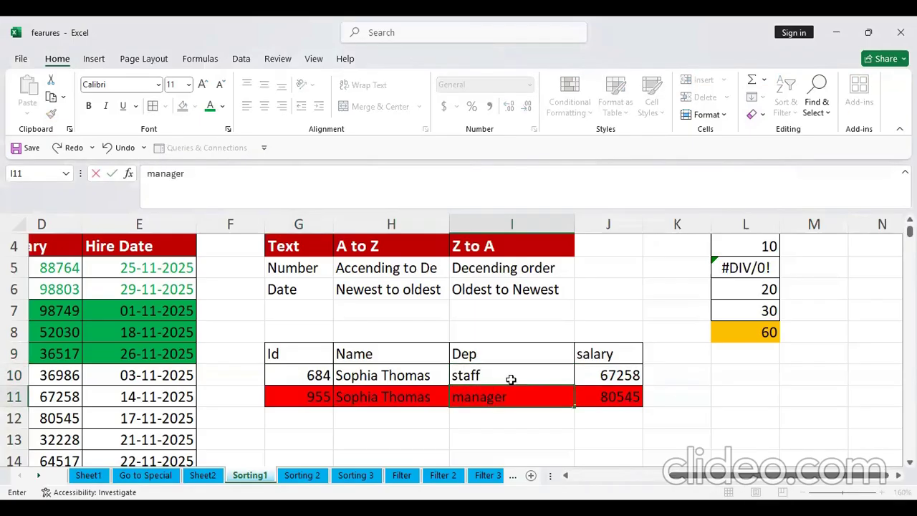
pyautogui.press('Return')
# - Set the staff record's salary in J10 to 15000 and compare it with the manager's salary in J11
pyautogui.click(559, 397)
pyautogui.click(607, 375)
pyautogui.write('15000')
pyautogui.press('Return')
pyautogui.click(548, 380)
pyautogui.click(610, 374)
pyautogui.moveTo(616, 394); pyautogui.dragTo(614, 381)
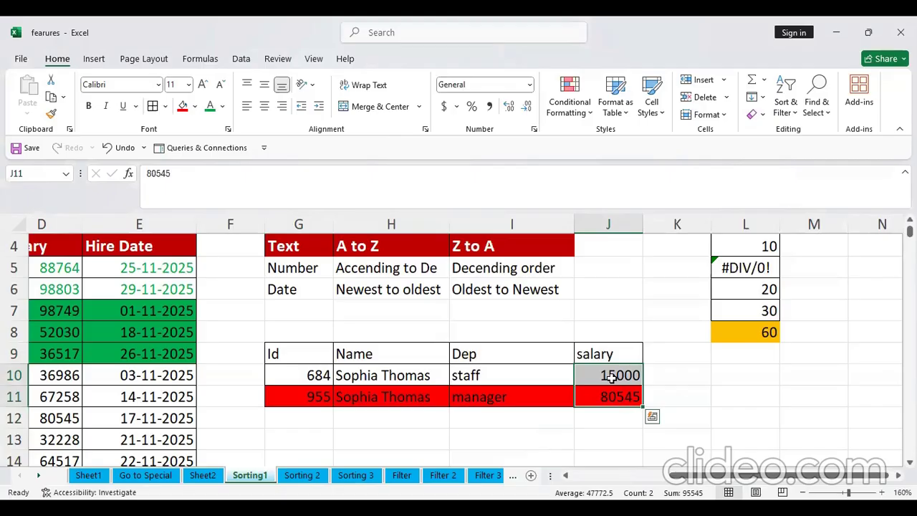
pyautogui.click(634, 436)
pyautogui.click(595, 398)
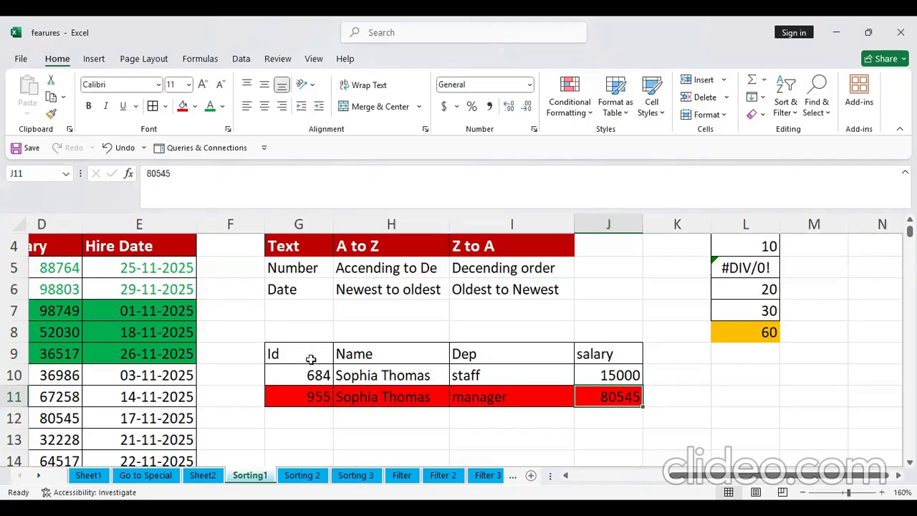
# - Return to the employee table and highlight its first record from the hire date back to the name
pyautogui.moveTo(694, 484); pyautogui.dragTo(501, 485)
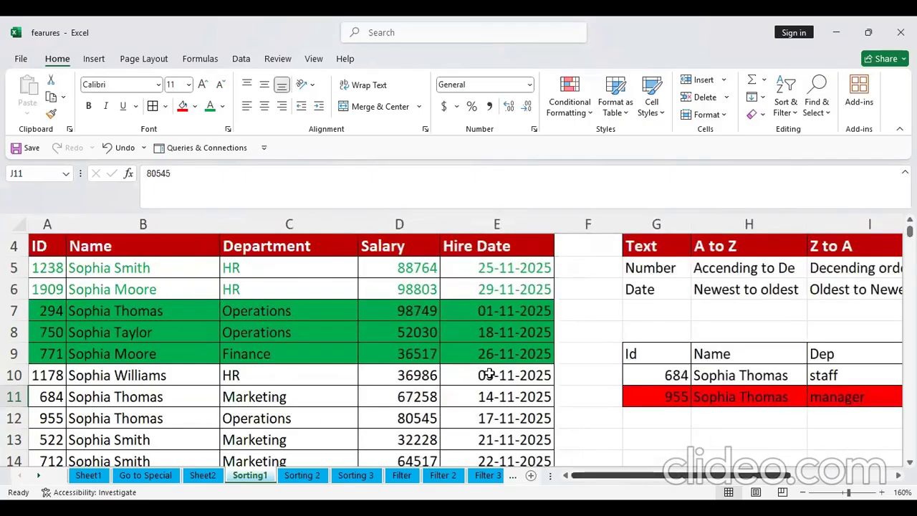
pyautogui.moveTo(501, 268); pyautogui.dragTo(136, 268)
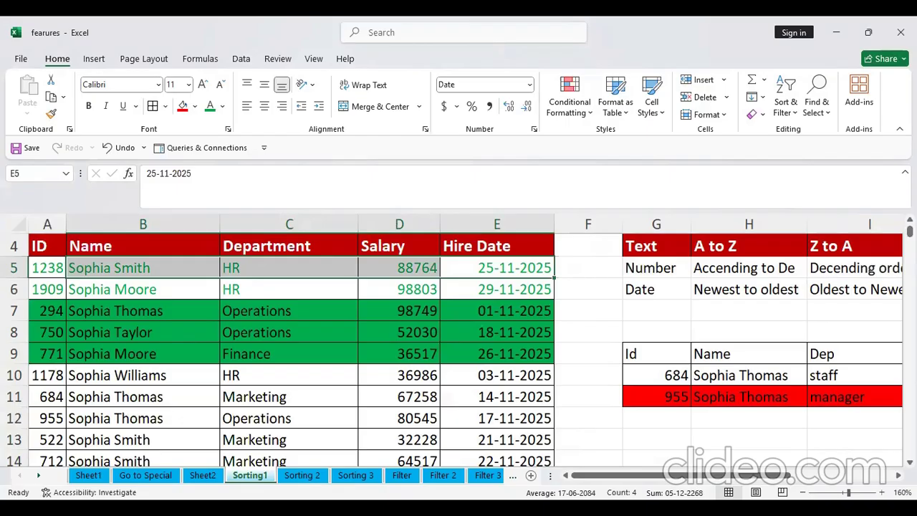
pyautogui.click(585, 333)
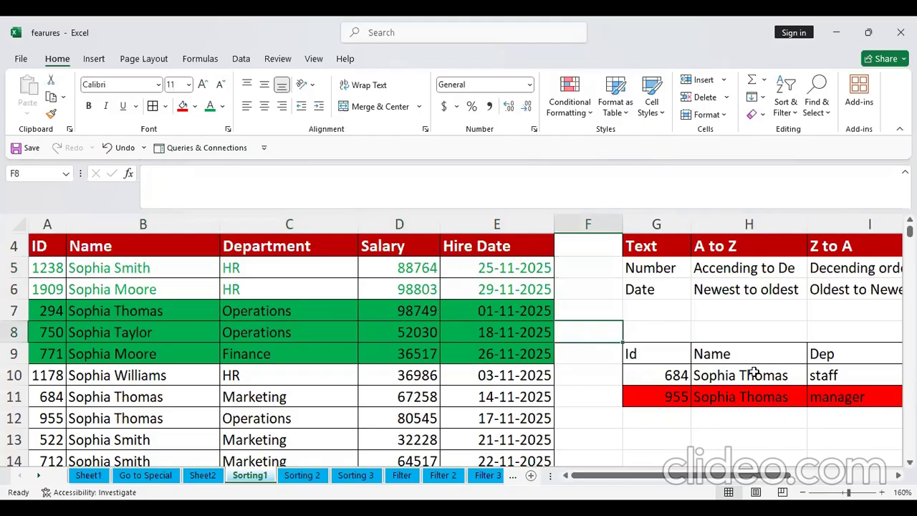
# - Look up the Filter entry and its shortcut in the feature list on Sheet1
pyautogui.click(80, 478)
pyautogui.click(89, 307)
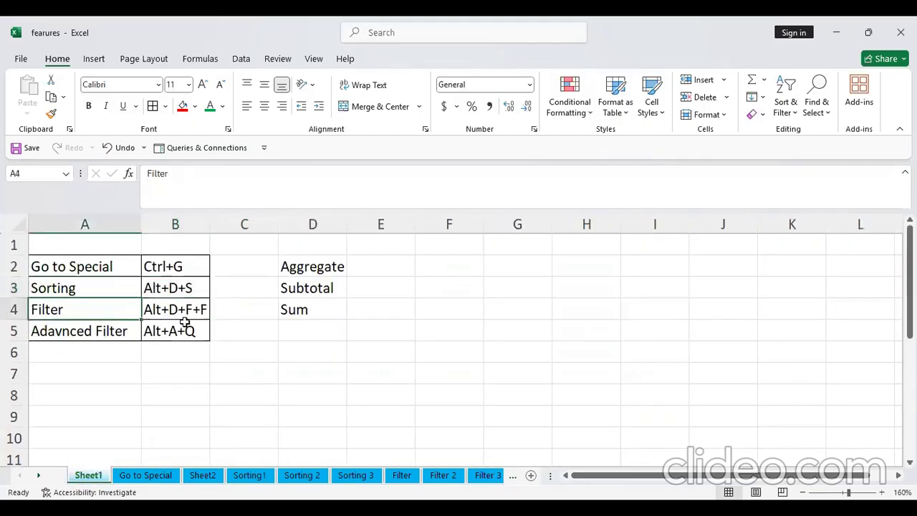
pyautogui.click(191, 310)
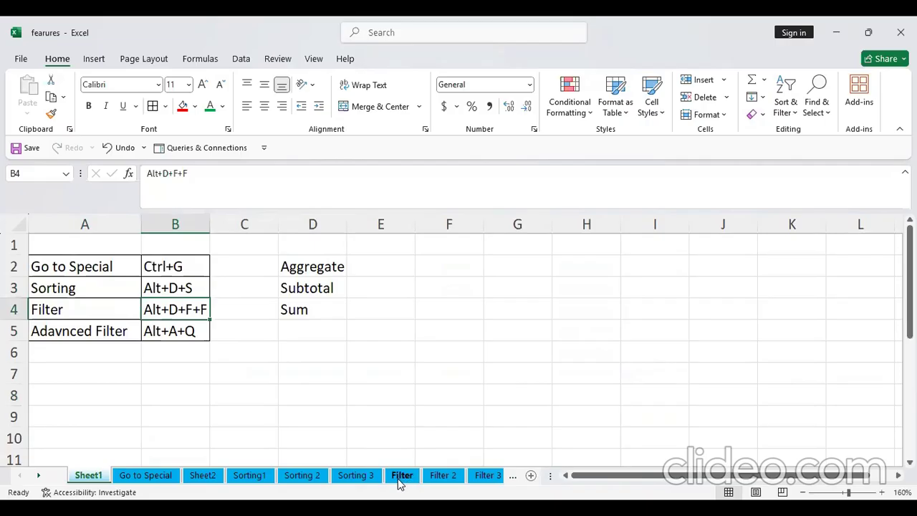
# - On the Sorting1 sheet, change the first letter of the names in B5 and B6 to "A"
pyautogui.click(249, 476)
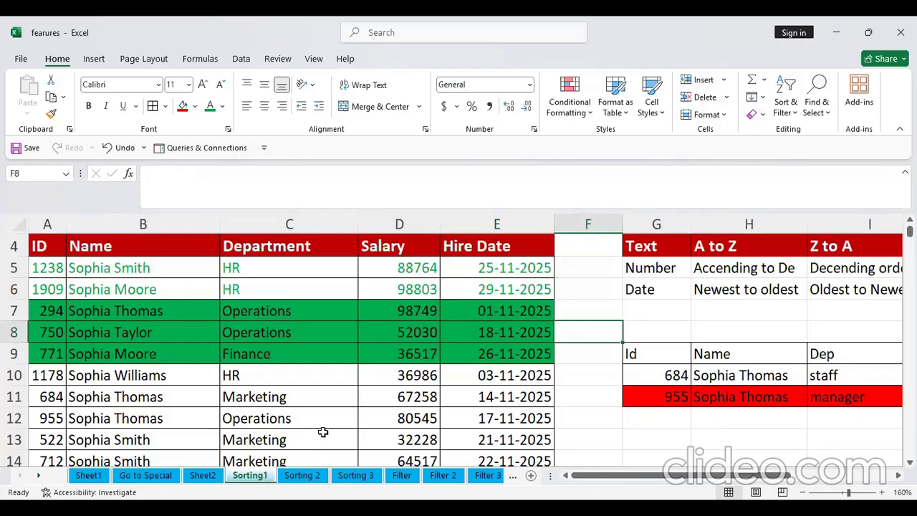
pyautogui.scroll(1, 86, 306)
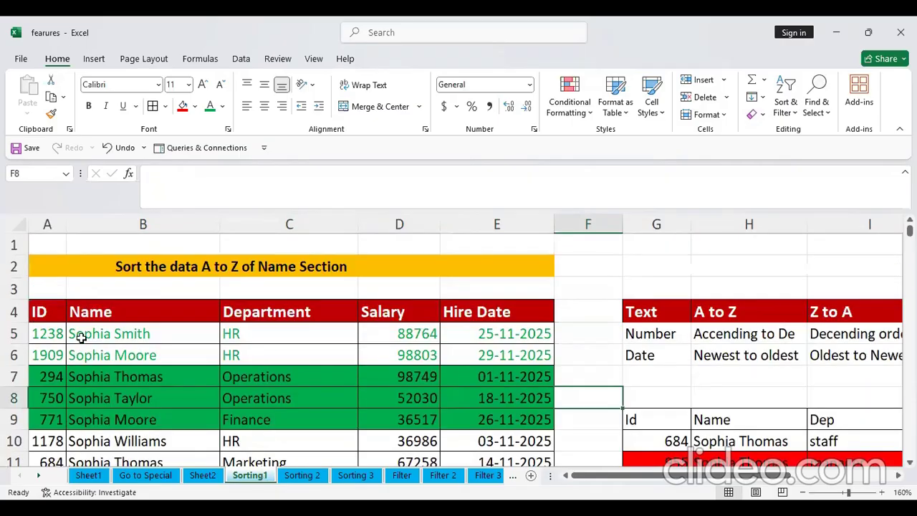
pyautogui.click(82, 337)
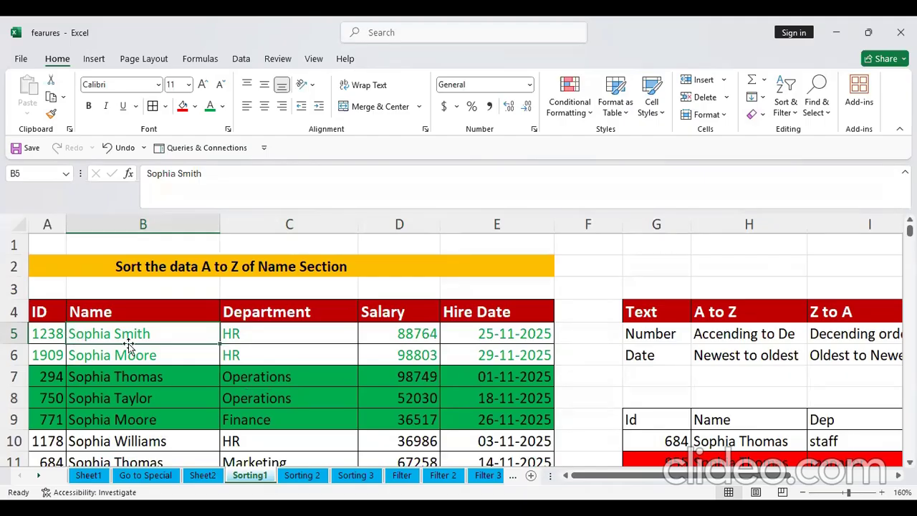
pyautogui.scroll(-1, 89, 284)
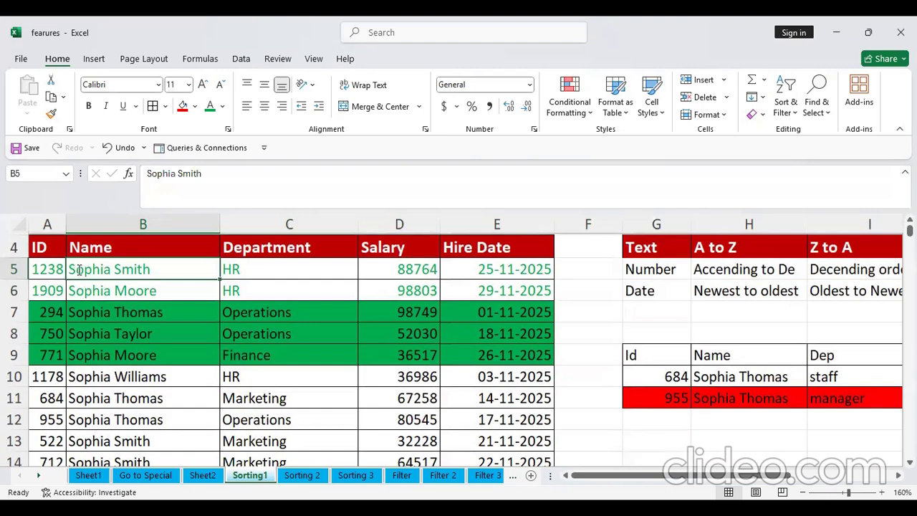
pyautogui.doubleClick(78, 270)
pyautogui.press('BackSpace')
pyautogui.write('A')
pyautogui.press('Return')
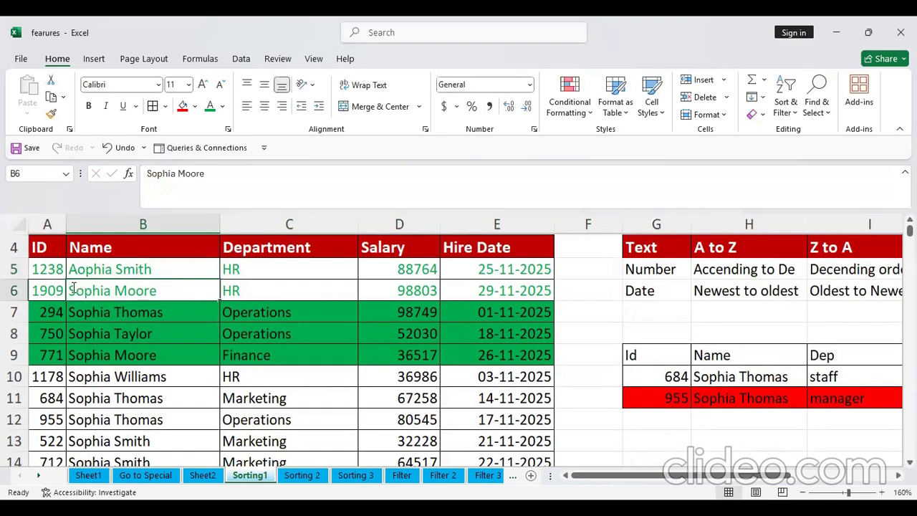
pyautogui.doubleClick(75, 289)
pyautogui.press('BackSpace')
pyautogui.write('A')
pyautogui.press('Return')
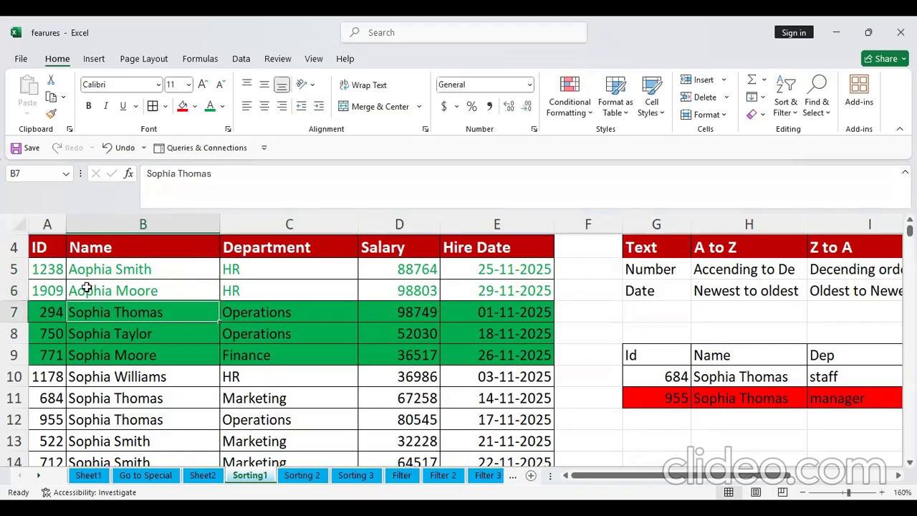
# - Compare the first two employee names in B5 and B6 and highlight the whole first record
pyautogui.moveTo(86, 270); pyautogui.dragTo(91, 288)
pyautogui.moveTo(39, 269); pyautogui.dragTo(277, 268)
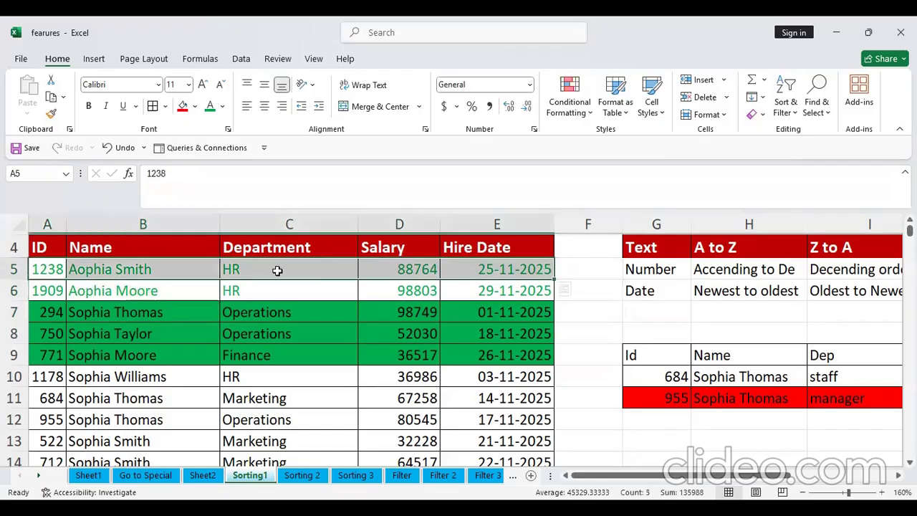
pyautogui.click(80, 274)
pyautogui.click(92, 290)
pyautogui.click(90, 272)
pyautogui.click(92, 292)
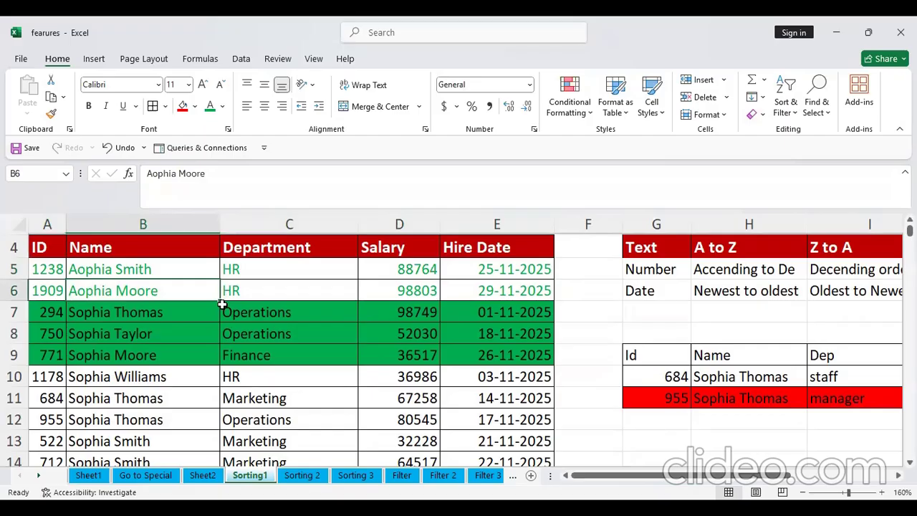
# - Change the second letter of the name in B6 to "r" and compare it with the name in B5
pyautogui.doubleClick(79, 291)
pyautogui.press('BackSpace')
pyautogui.write('r')
pyautogui.press('Return')
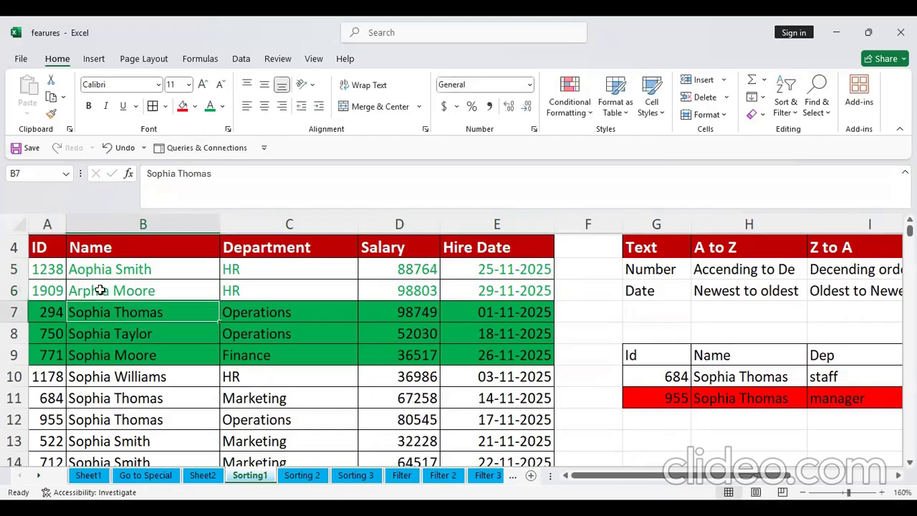
pyautogui.click(90, 287)
pyautogui.click(122, 276)
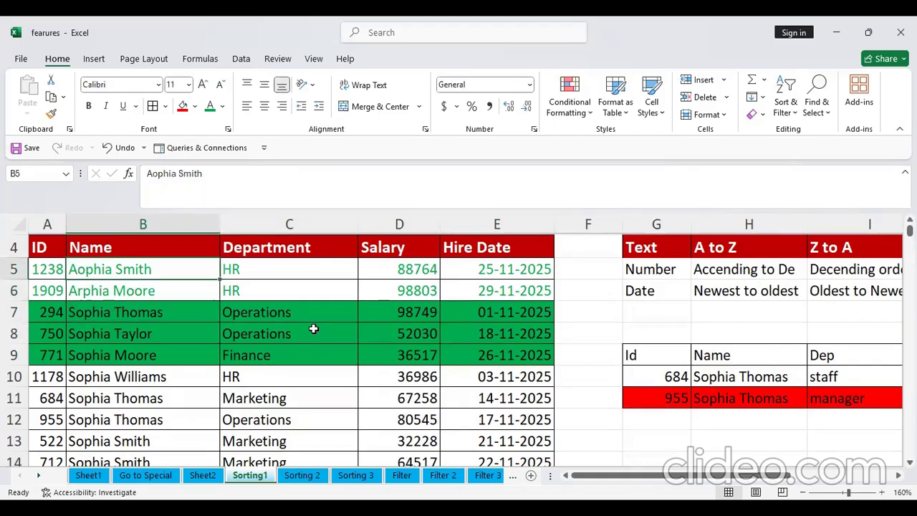
pyautogui.click(74, 293)
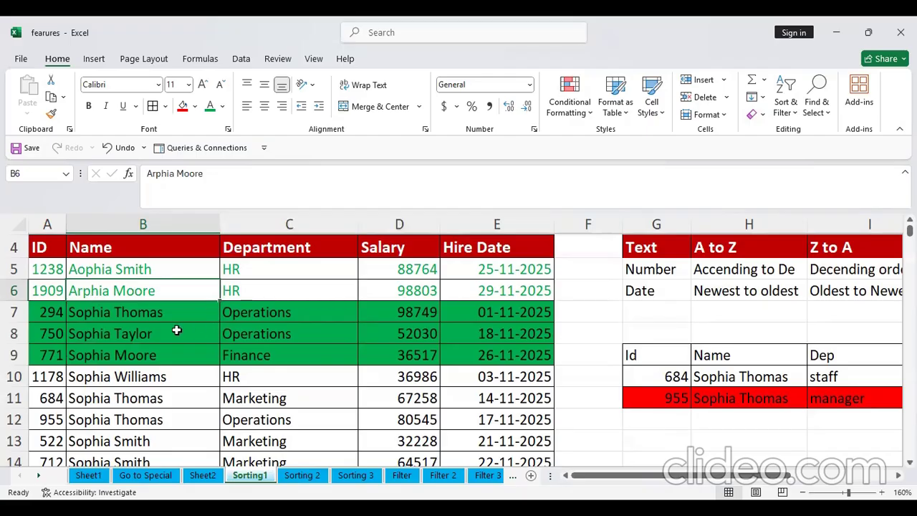
# - Review the Sorting shortcut and the Filter entry in the feature list on Sheet1
pyautogui.click(89, 475)
pyautogui.moveTo(63, 294); pyautogui.dragTo(168, 289)
pyautogui.click(113, 309)
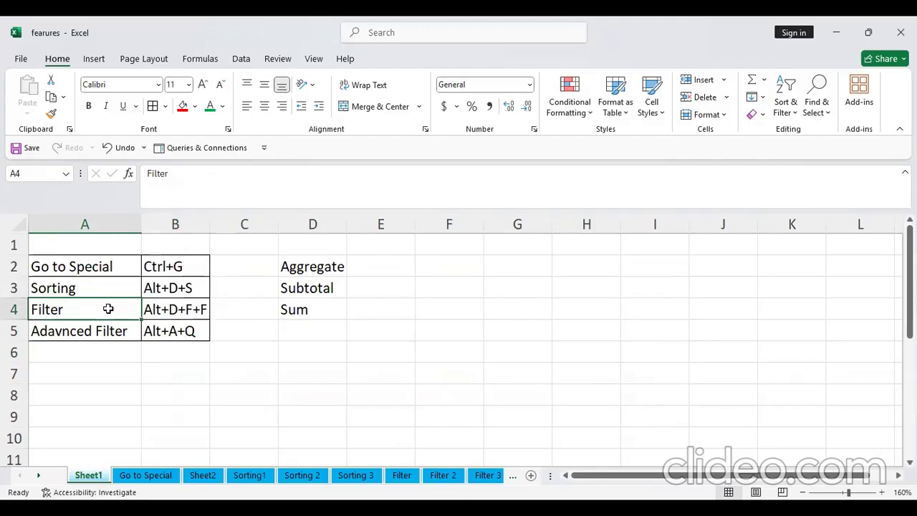
# - Open the Filter sheet and examine its table headers and the filter task in row 2
pyautogui.click(403, 478)
pyautogui.click(111, 328)
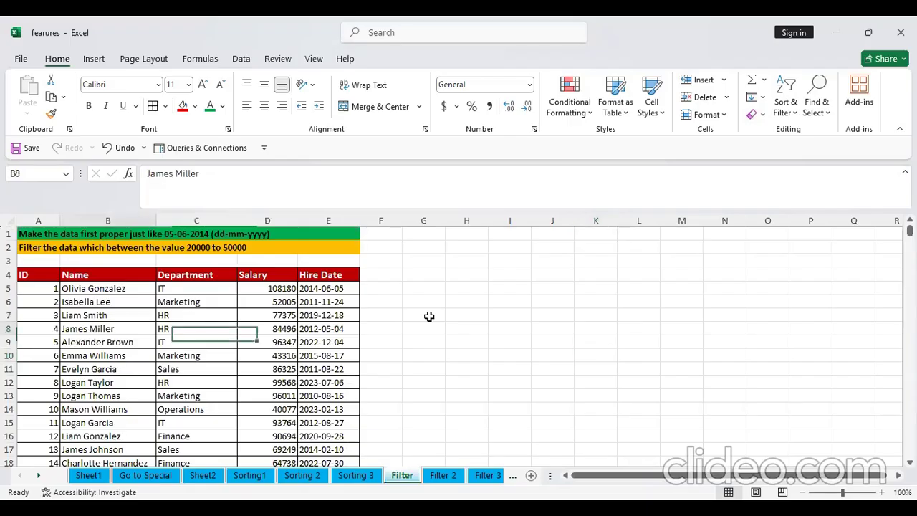
pyautogui.click(39, 273)
pyautogui.click(215, 247)
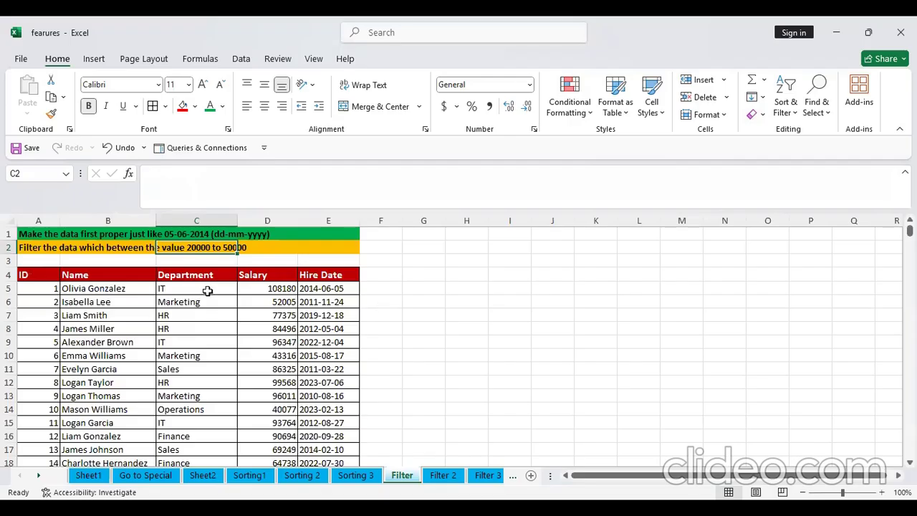
pyautogui.click(50, 274)
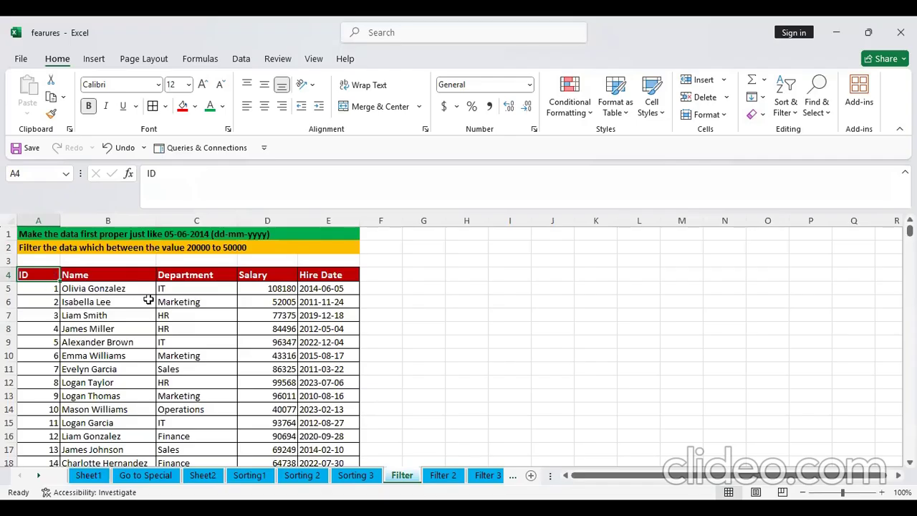
pyautogui.click(211, 250)
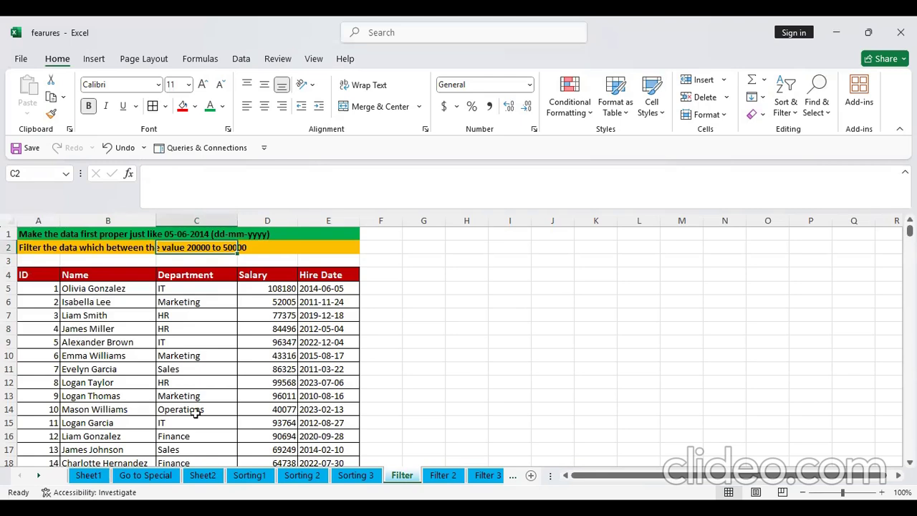
# - Turn on filtering for the employee table on the Filter sheet, with the header row in row 4
pyautogui.click(134, 358)
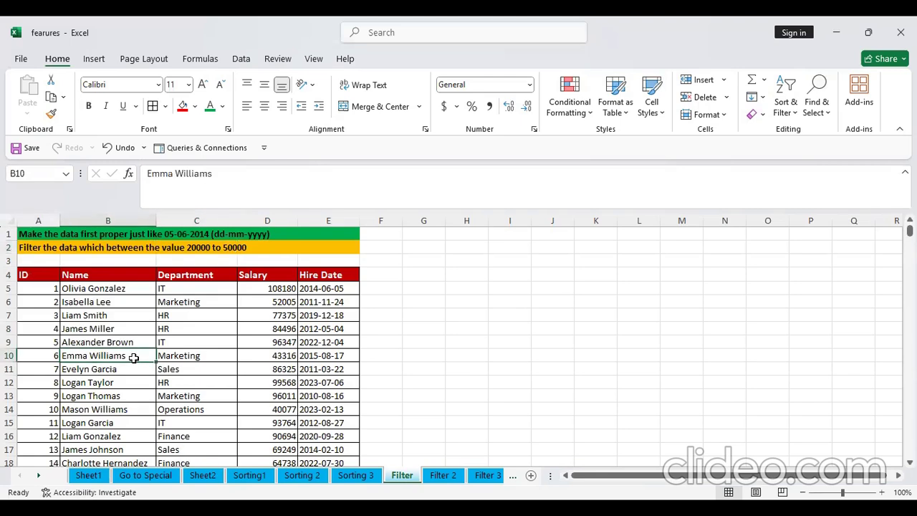
pyautogui.click(175, 341)
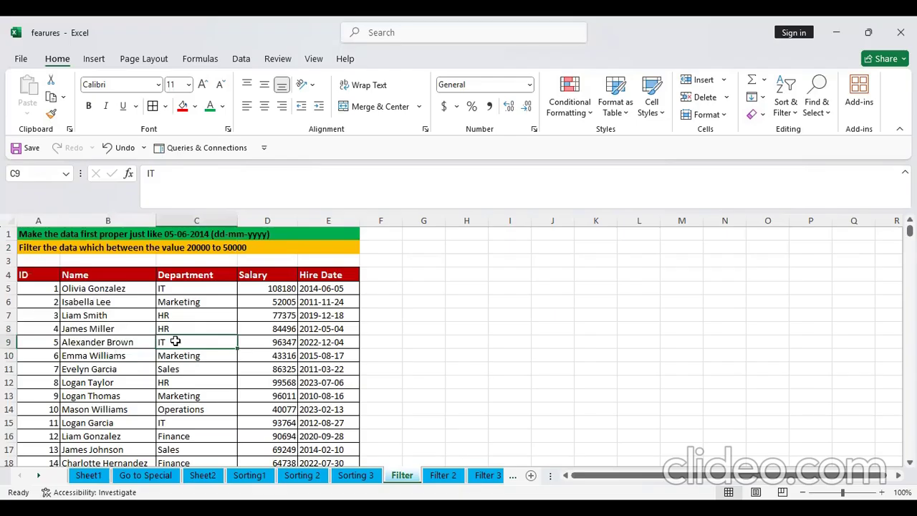
pyautogui.hotkey('alt', 'd')
pyautogui.press('f')
pyautogui.press('f')
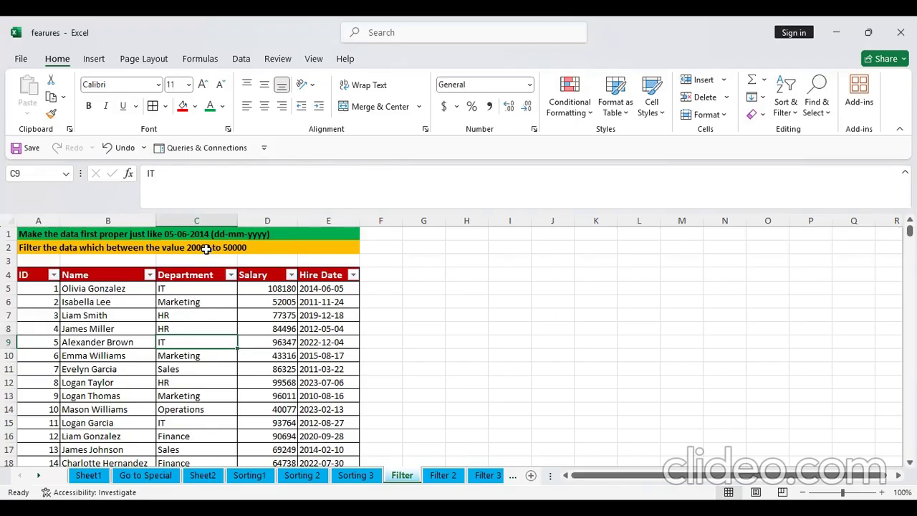
pyautogui.click(434, 277)
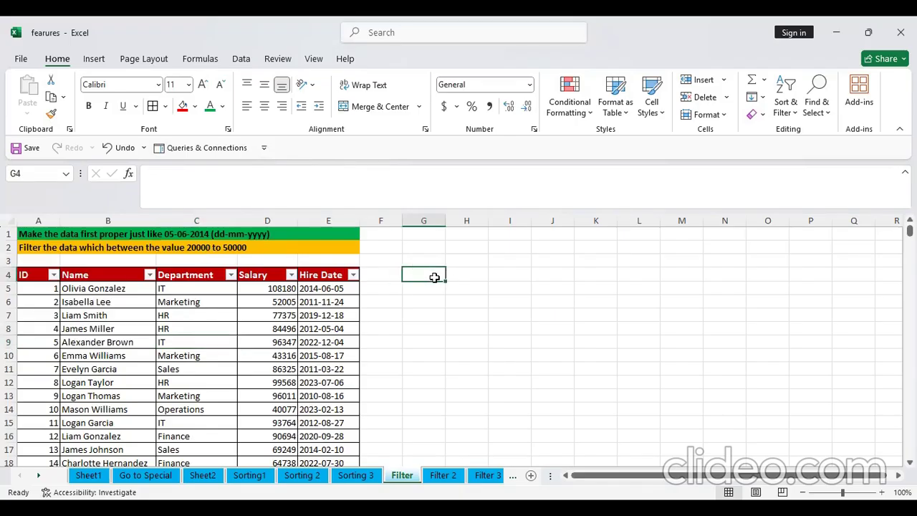
# - Enter the data types Text, Date and Number/Value in cells G4 to G6 beside the employee table
pyautogui.write('Text')
pyautogui.press('Return')
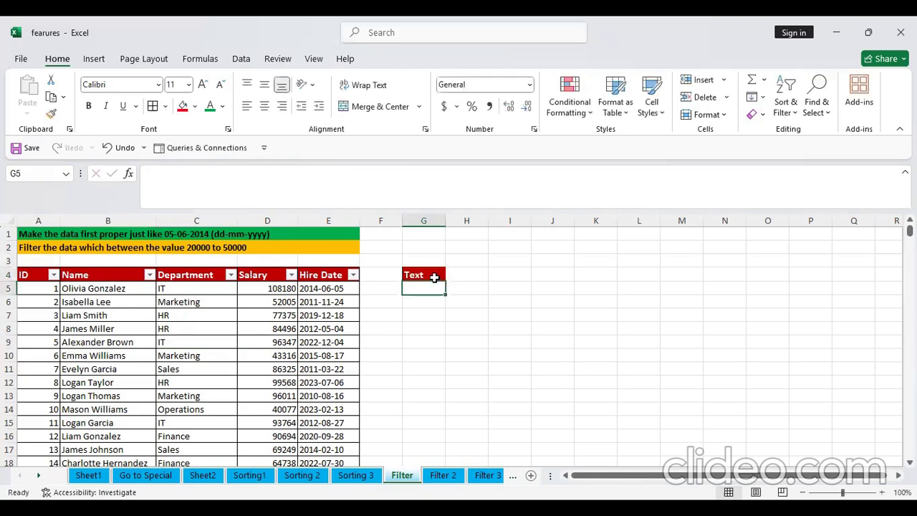
pyautogui.write('Date')
pyautogui.press('Return')
pyautogui.write('N')
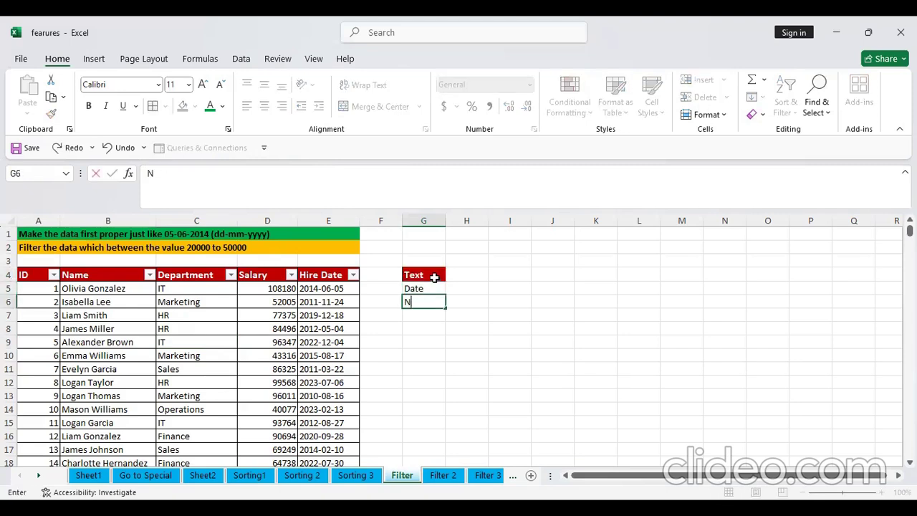
pyautogui.write('um,er/Value')
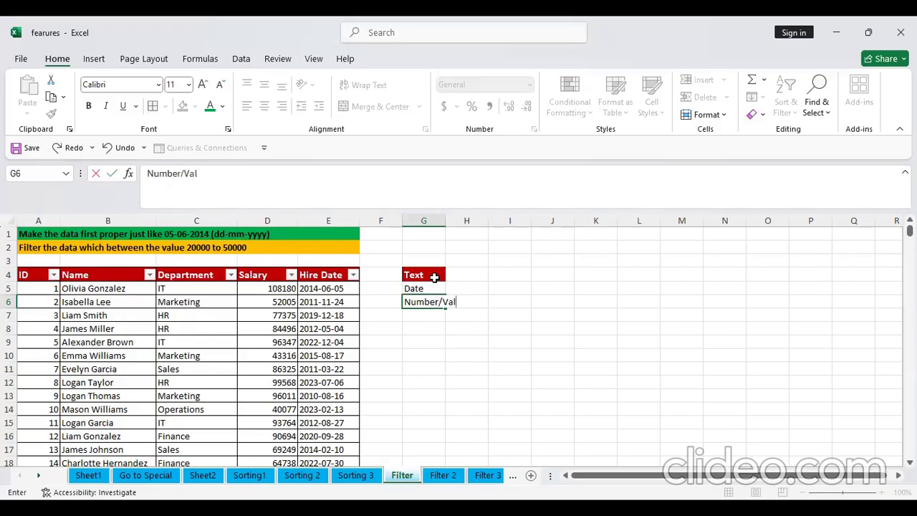
pyautogui.press('Return')
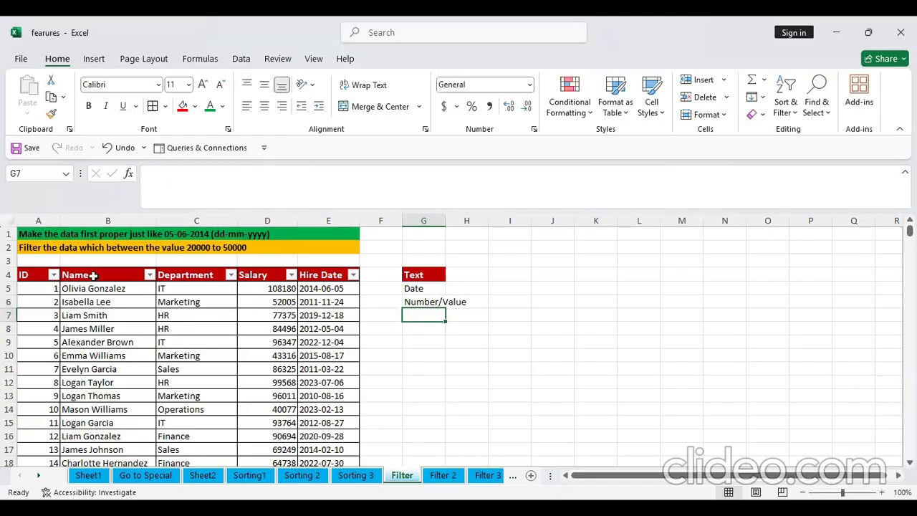
# - Review the Name, Department, Salary and Hire Date columns against the listed data types
pyautogui.moveTo(91, 274); pyautogui.dragTo(104, 401)
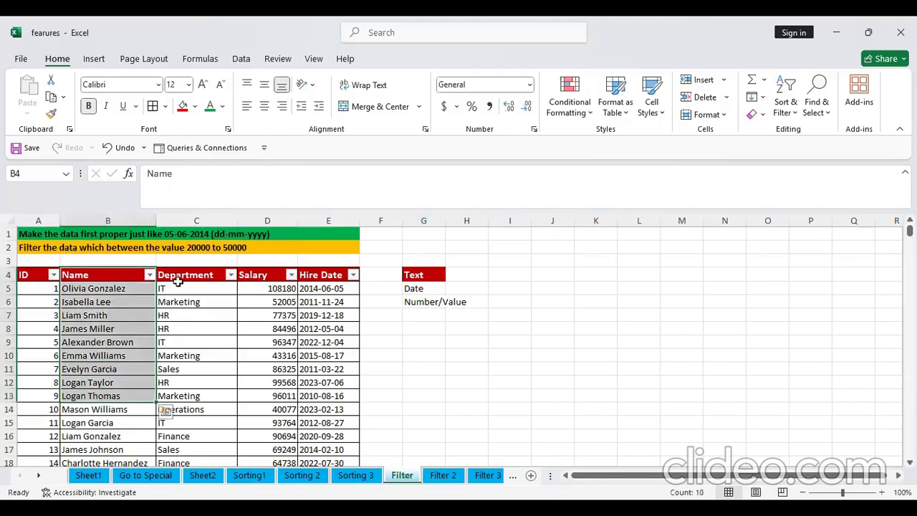
pyautogui.moveTo(178, 277); pyautogui.dragTo(184, 380)
pyautogui.moveTo(269, 276); pyautogui.dragTo(267, 397)
pyautogui.moveTo(328, 277); pyautogui.dragTo(338, 408)
# - Replace the first hire date in E5 with today's date, 11-11-2025, and fill consecutive dates down the Hire Date column
pyautogui.click(331, 290)
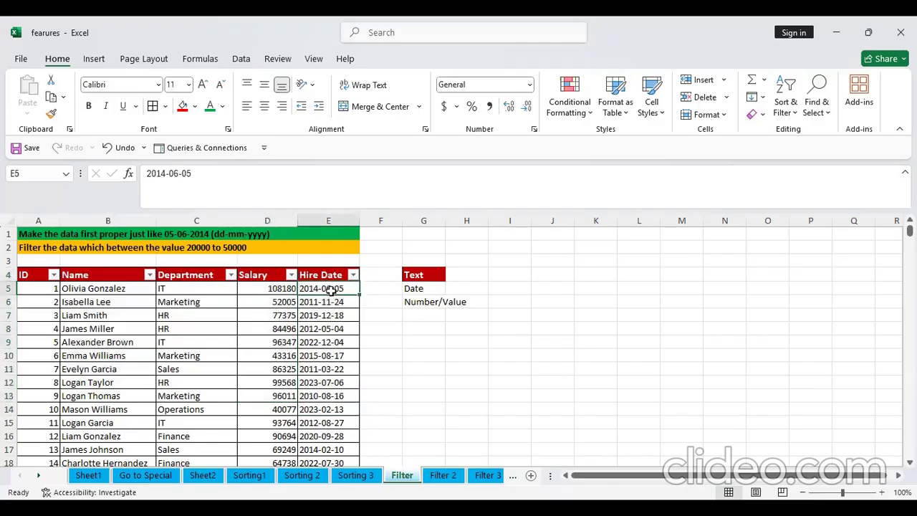
pyautogui.hotkey('ctrl', ';')
pyautogui.press('Return')
pyautogui.click(330, 290)
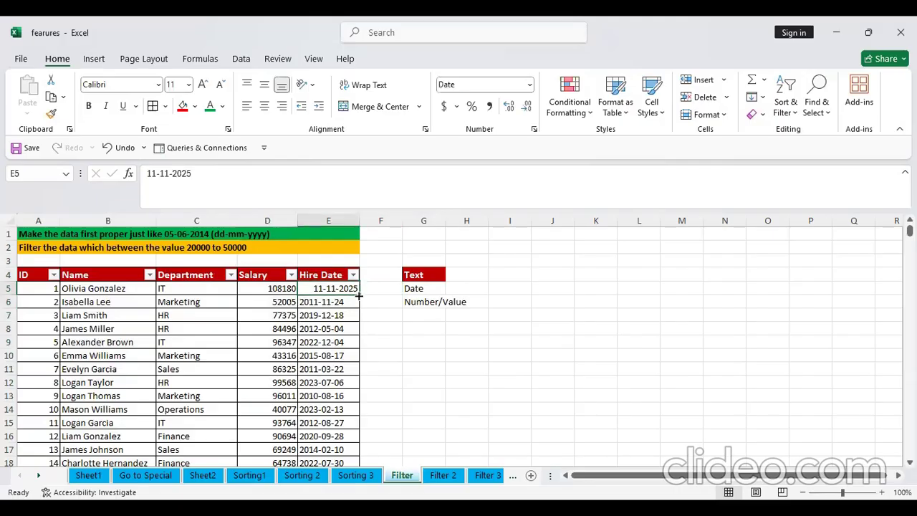
pyautogui.doubleClick(359, 296)
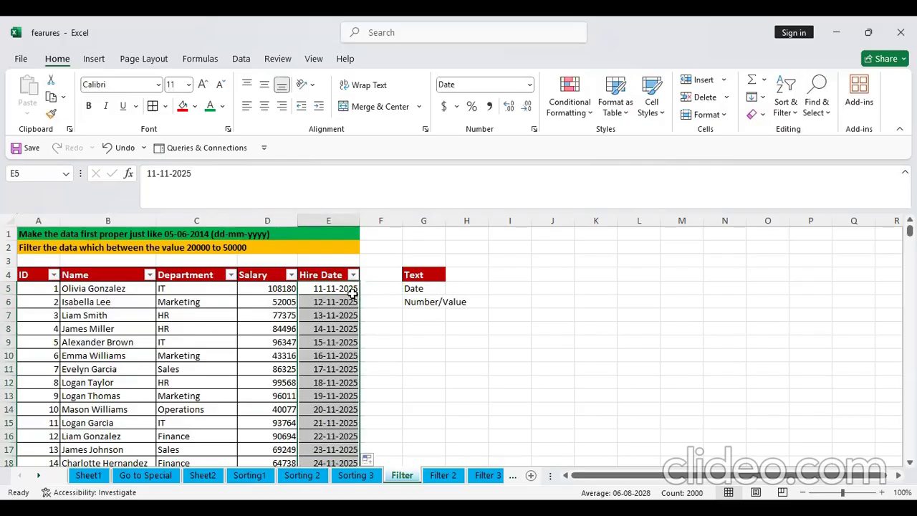
pyautogui.click(447, 328)
pyautogui.click(285, 315)
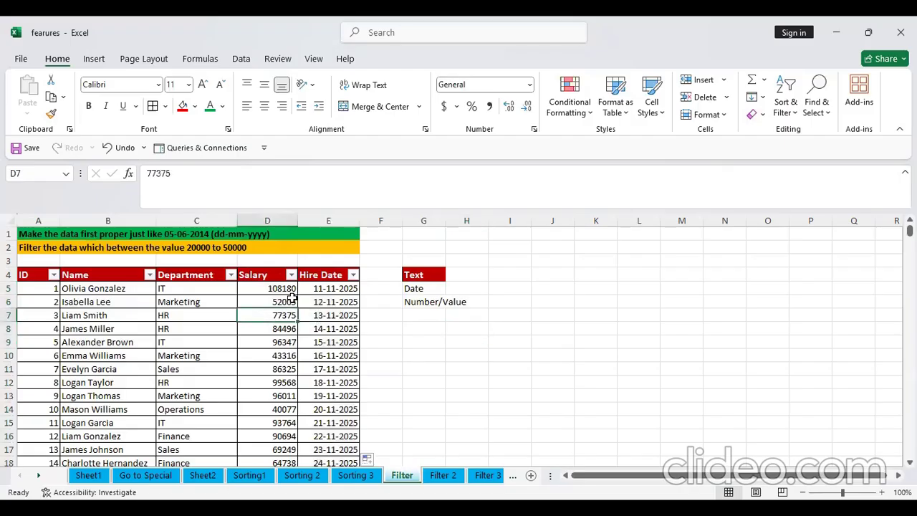
# - Filter the Name column to show only the records of the second employee in the filter's name list
pyautogui.click(149, 276)
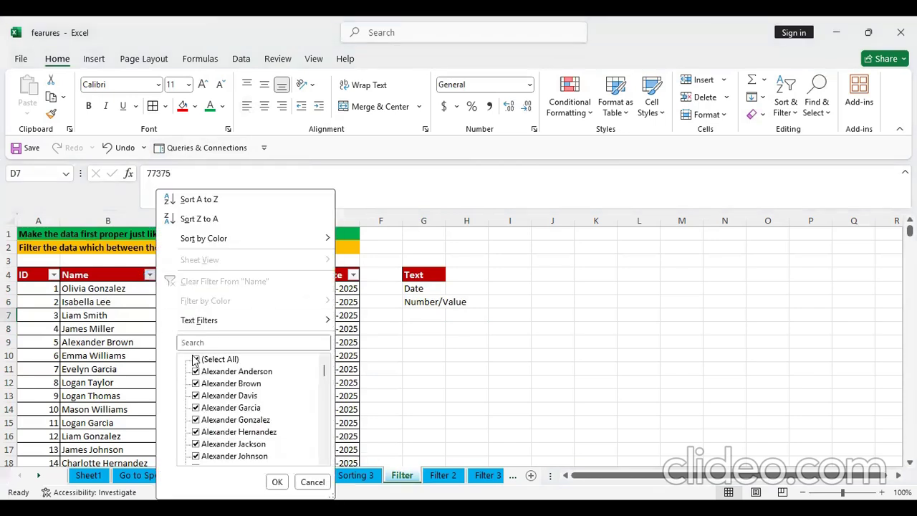
pyautogui.click(196, 359)
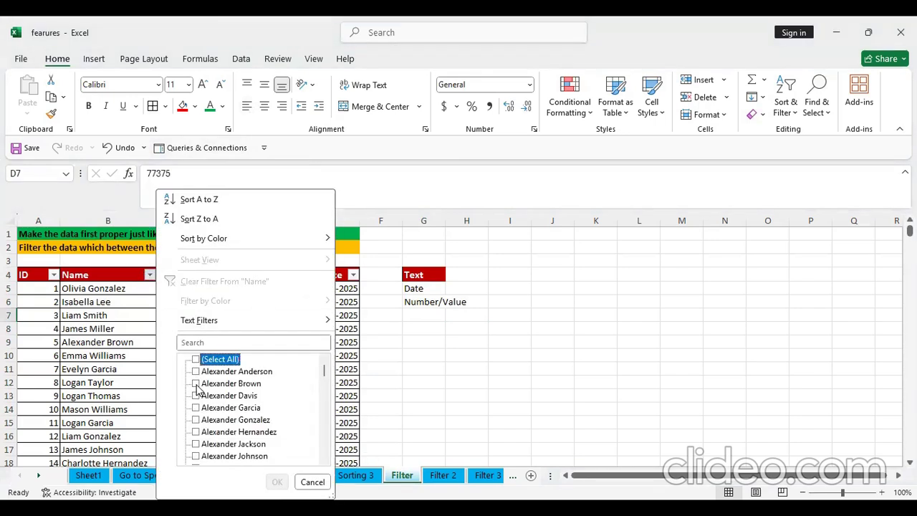
pyautogui.click(197, 384)
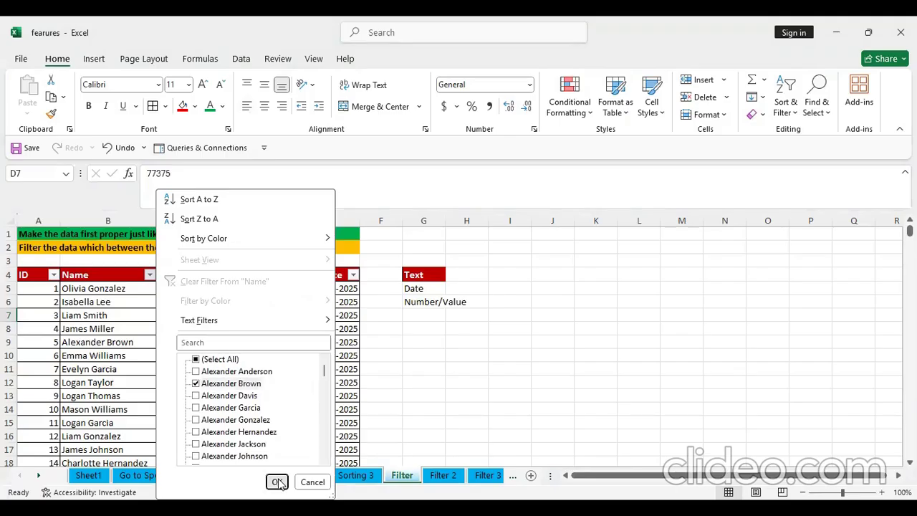
pyautogui.press('Return')
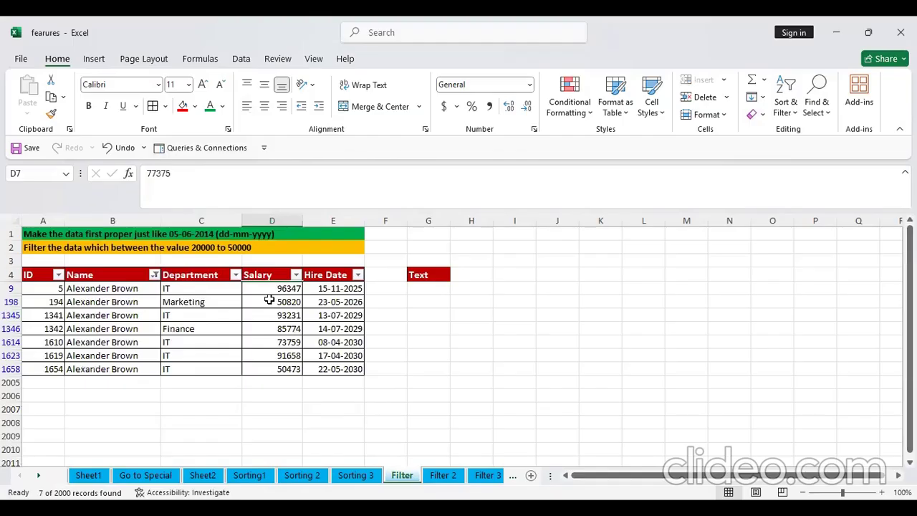
pyautogui.moveTo(115, 290); pyautogui.dragTo(129, 369)
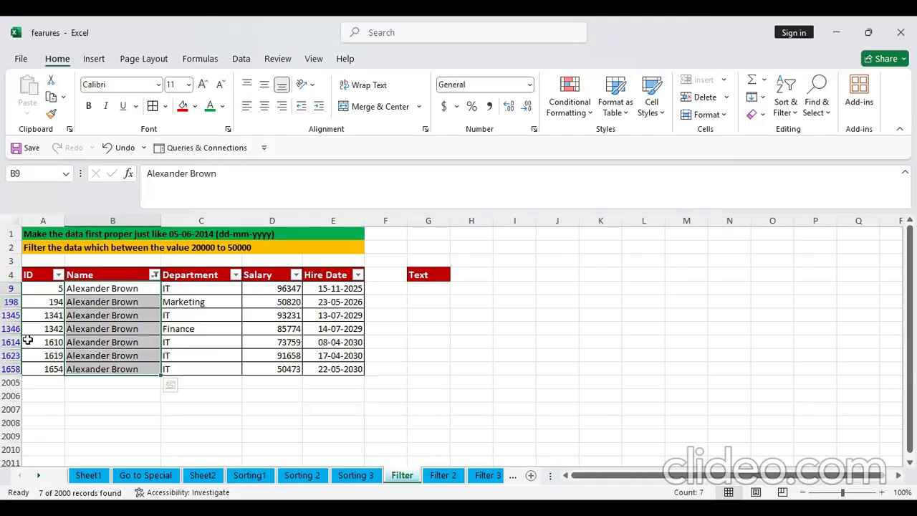
# - Clear the single-employee filter from the Name column
pyautogui.click(146, 277)
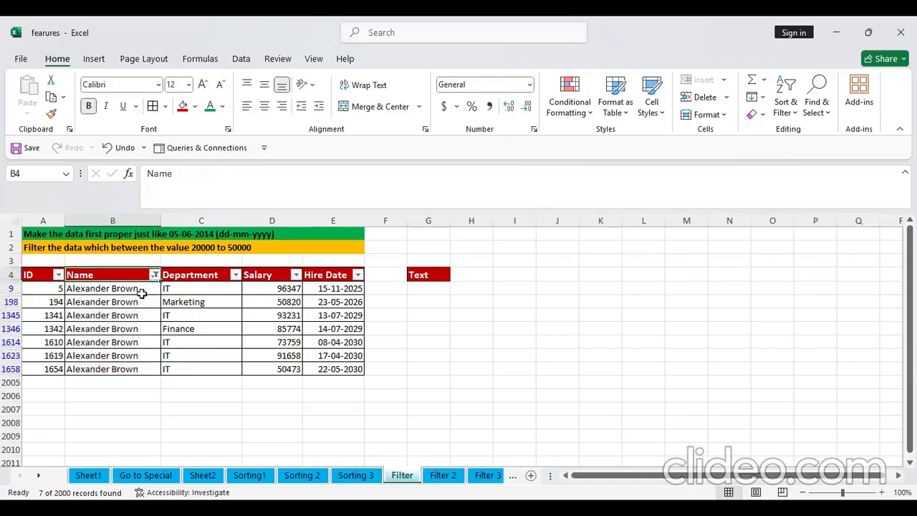
pyautogui.click(155, 276)
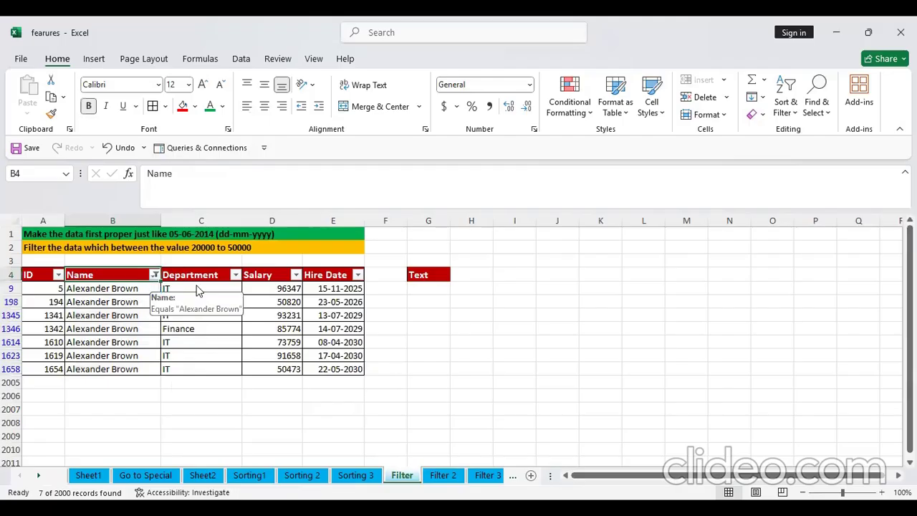
pyautogui.click(197, 285)
# - Filter the Name column to show the records of the second and third employees in the filter's name list
pyautogui.click(149, 274)
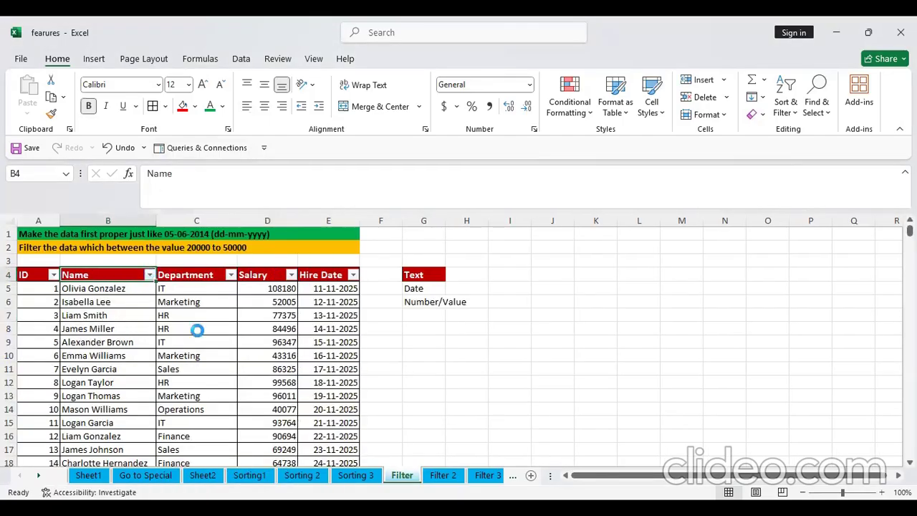
pyautogui.click(196, 360)
pyautogui.click(195, 383)
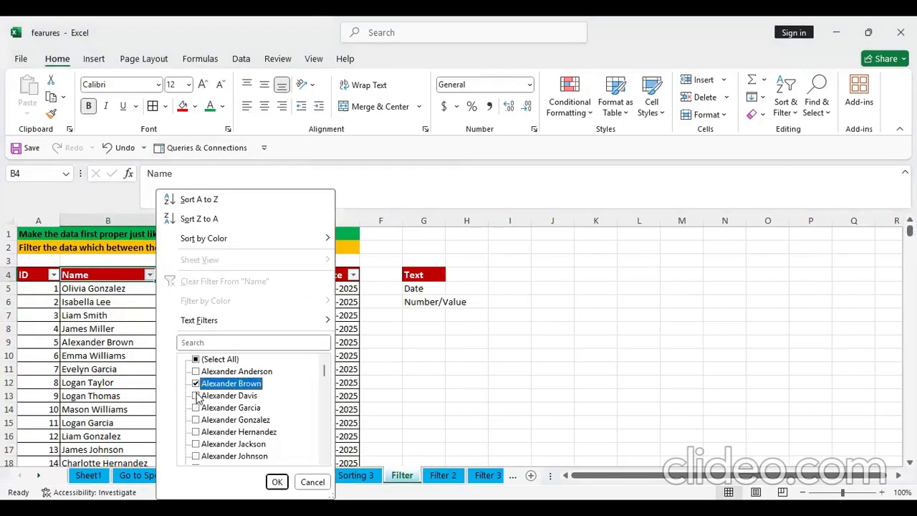
pyautogui.click(196, 396)
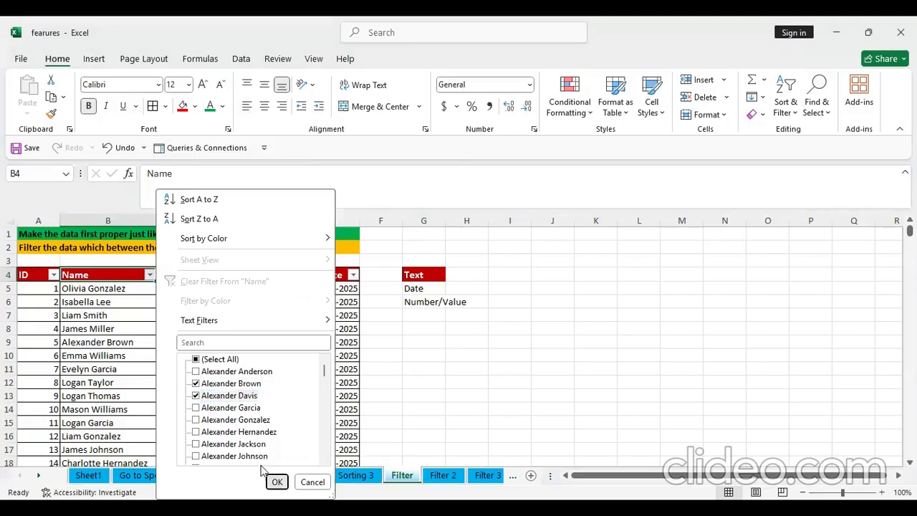
pyautogui.press('Return')
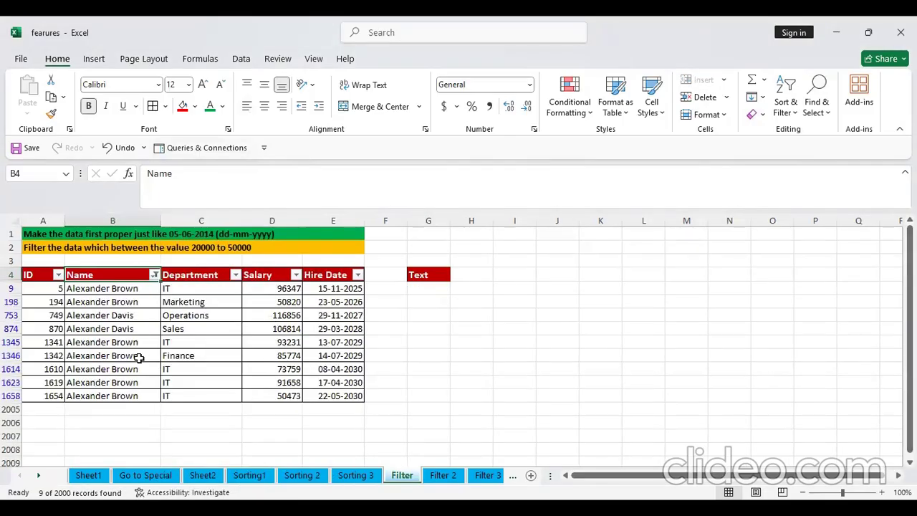
# - Clear the two-employee filter from the Name column and review the names in its first rows
pyautogui.click(155, 275)
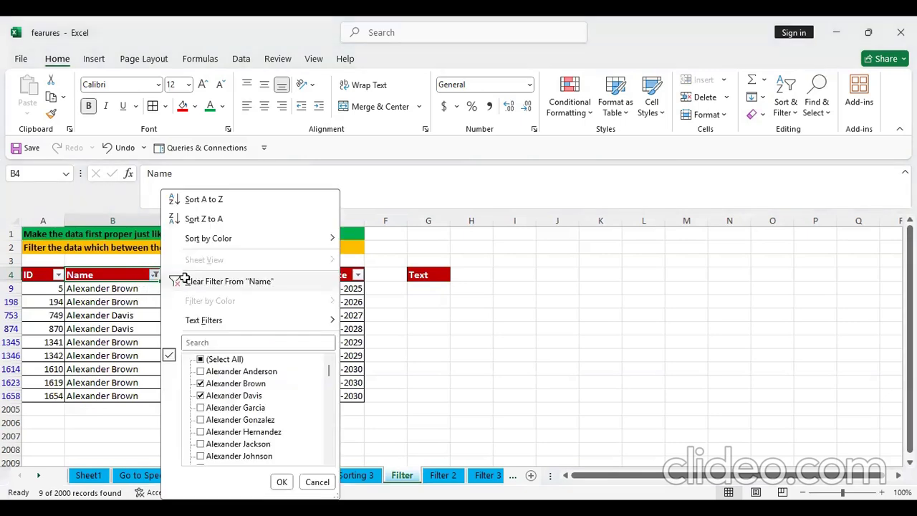
pyautogui.click(185, 278)
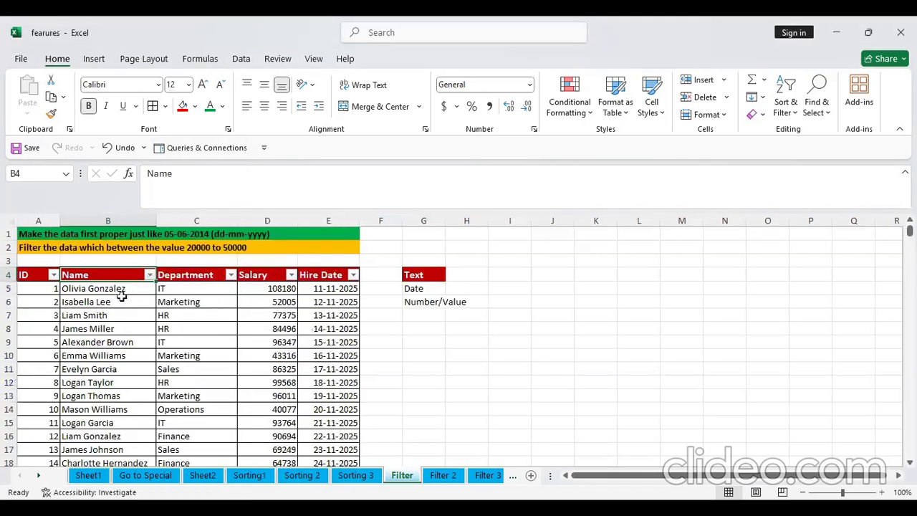
pyautogui.moveTo(106, 288); pyautogui.dragTo(107, 391)
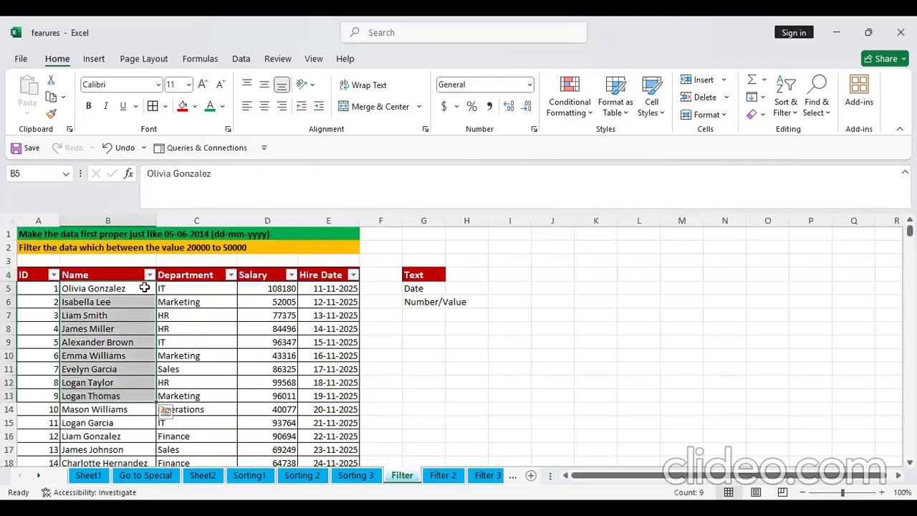
pyautogui.click(123, 344)
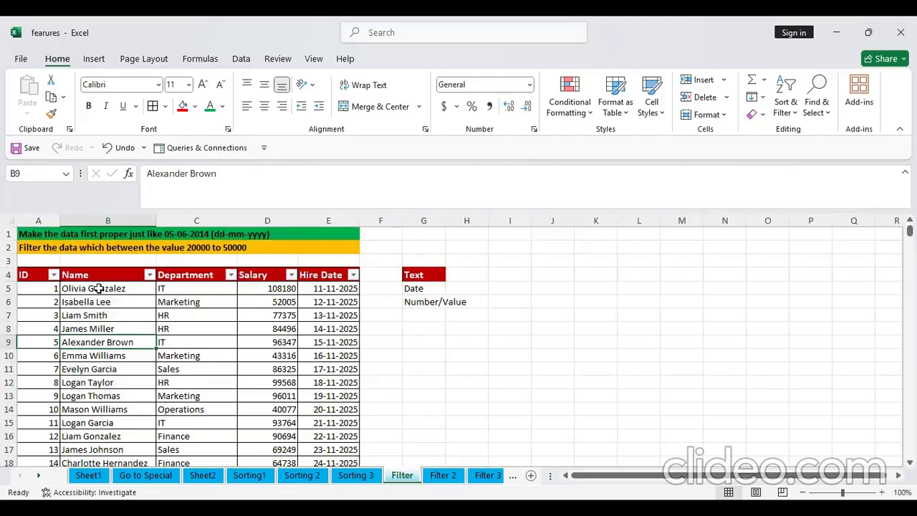
# - Deselect all names in the Name column's filter and display the available text filter conditions
pyautogui.click(149, 276)
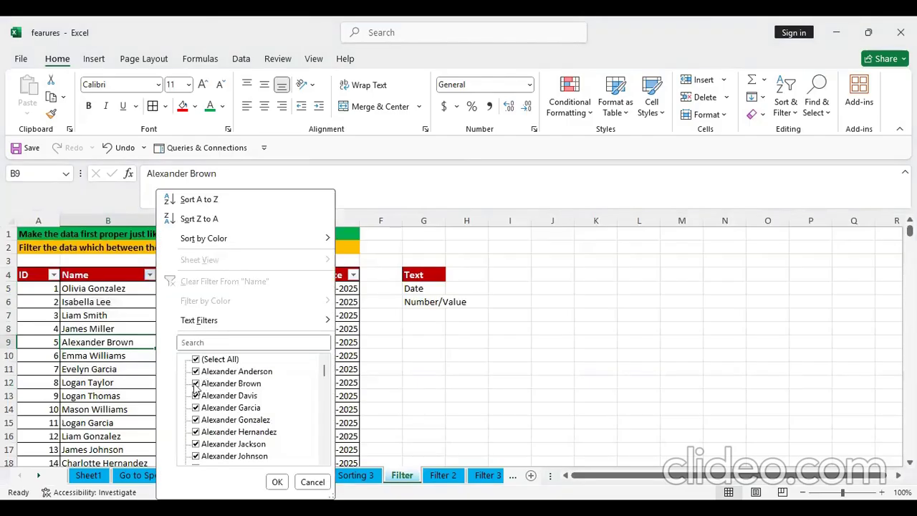
pyautogui.click(196, 360)
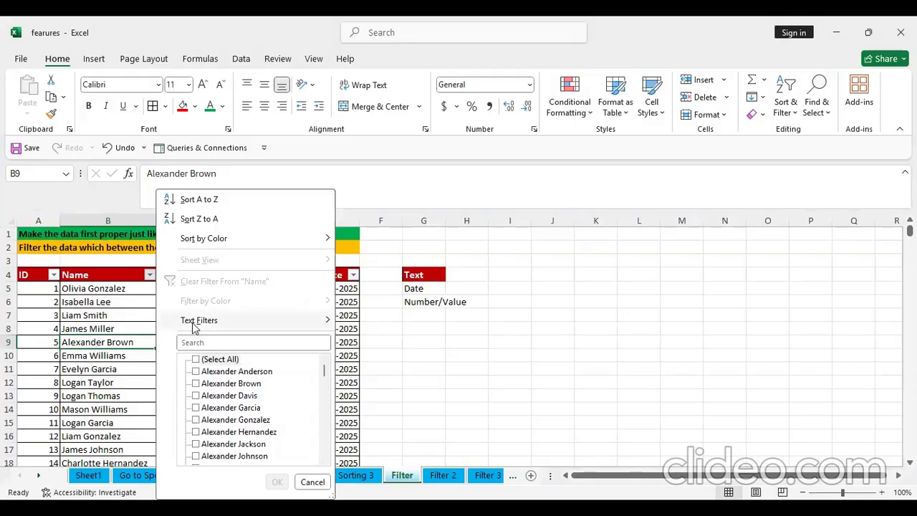
pyautogui.moveTo(193, 324)
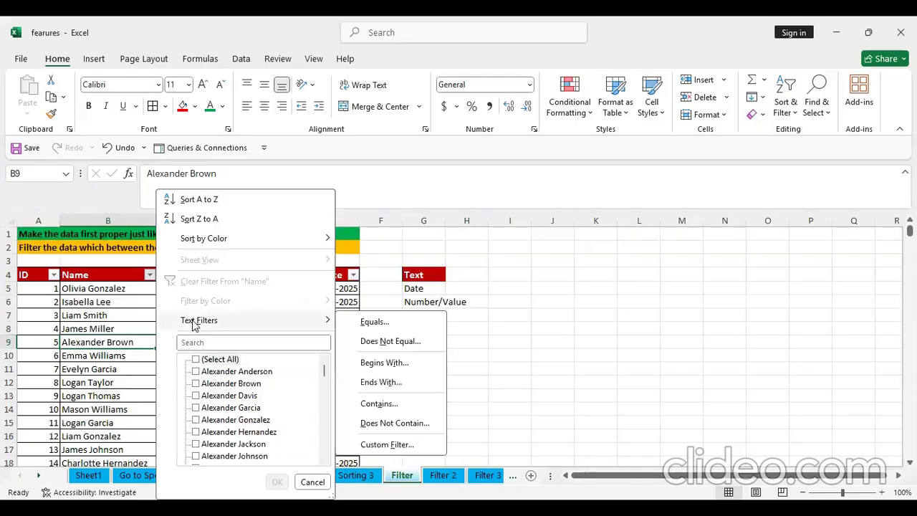
# - Filter the Name column to names beginning with "O" and look through the filtered rows
pyautogui.click(384, 366)
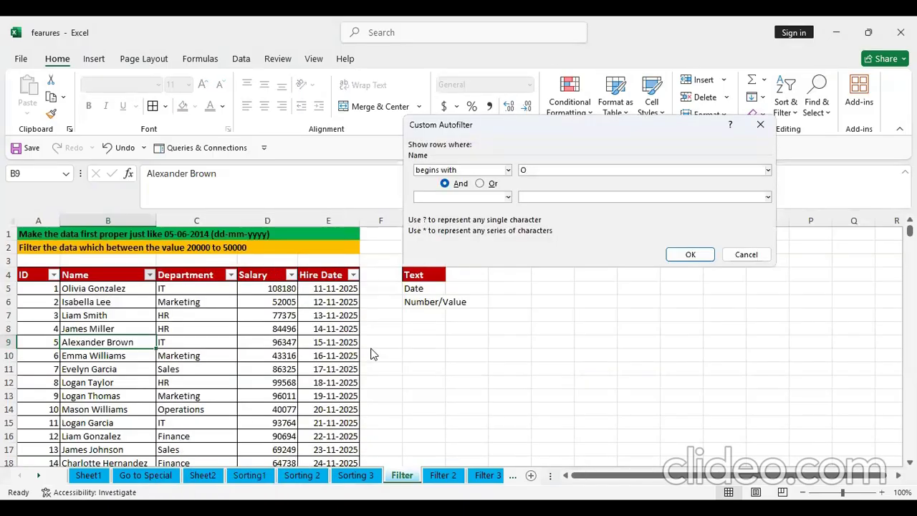
pyautogui.click(691, 253)
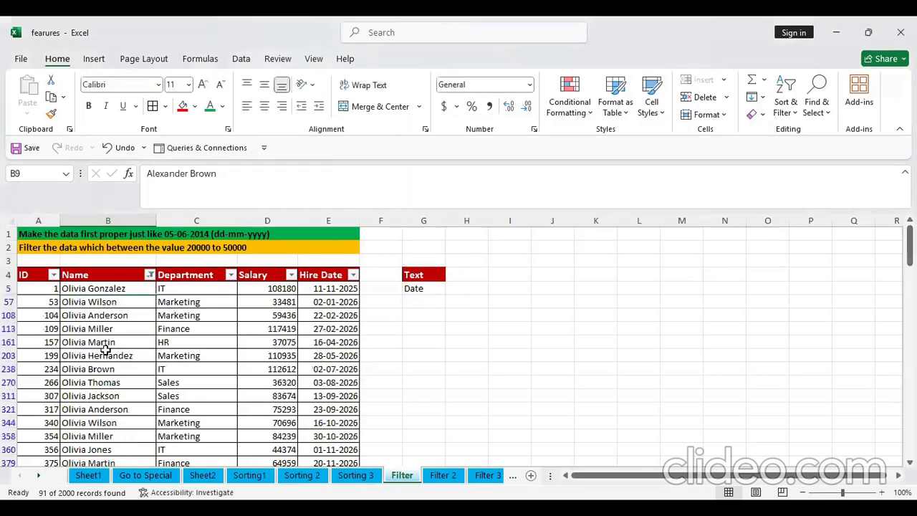
pyautogui.scroll(-10, 108, 351)
pyautogui.scroll(13, 107, 366)
# - Filter the Name column to names ending with "z" and clear that filter
pyautogui.click(151, 274)
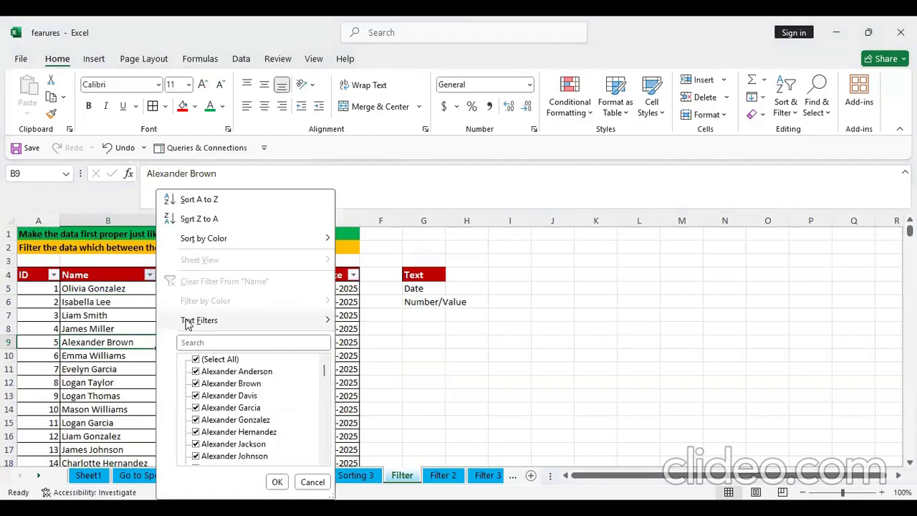
pyautogui.moveTo(189, 319)
pyautogui.click(380, 383)
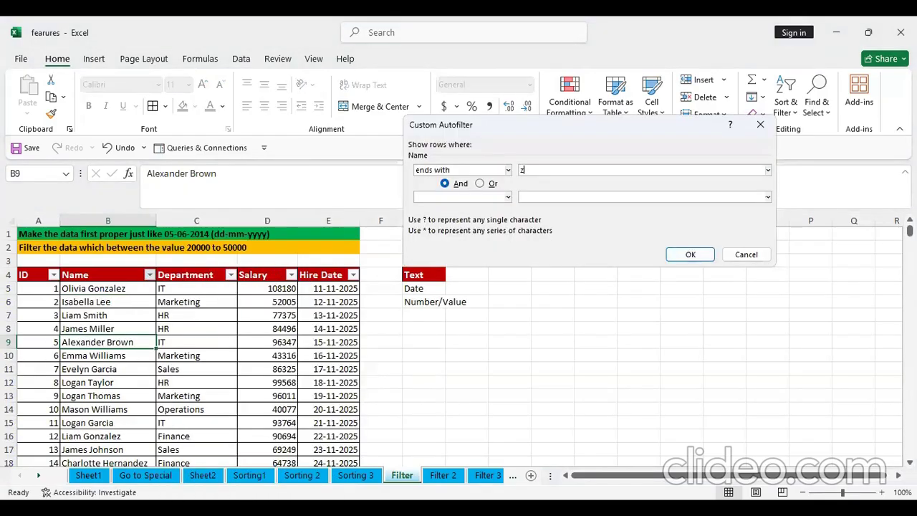
pyautogui.click(690, 254)
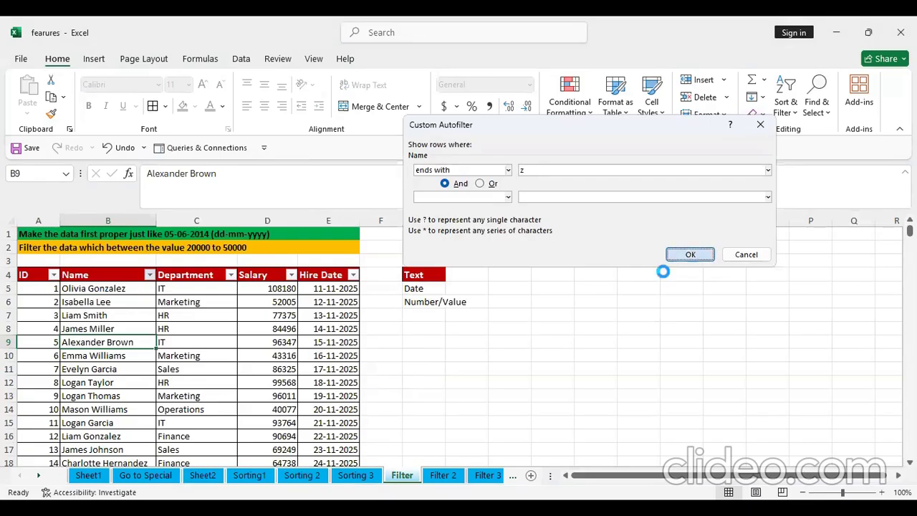
pyautogui.click(150, 275)
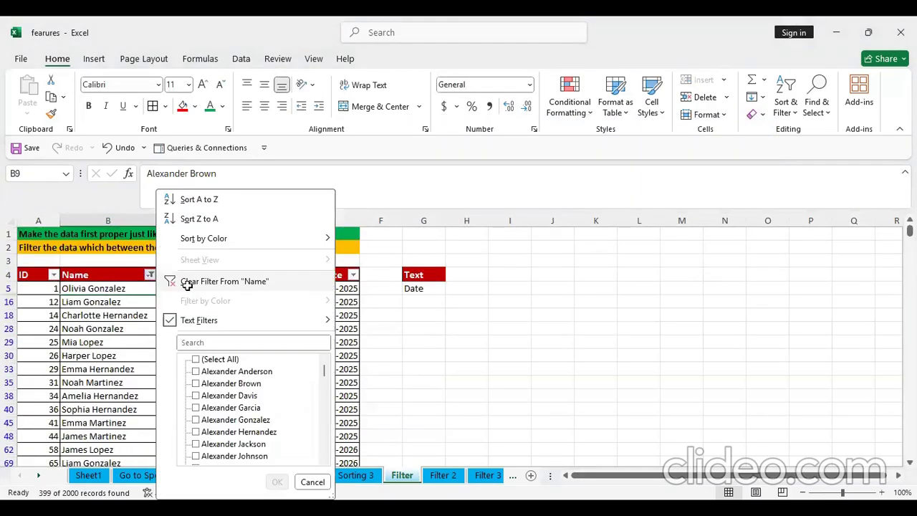
pyautogui.click(172, 281)
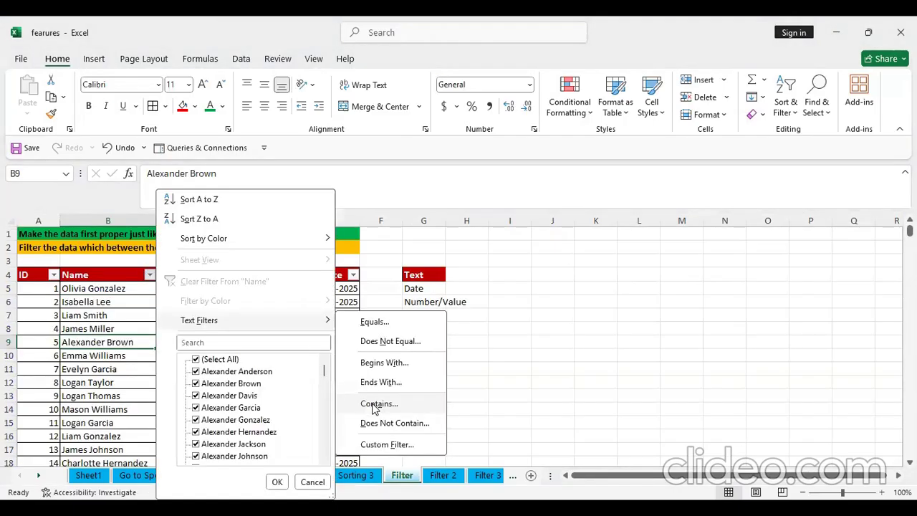
# - Filter the Name column to names containing "xan" and clear that filter
pyautogui.click(378, 404)
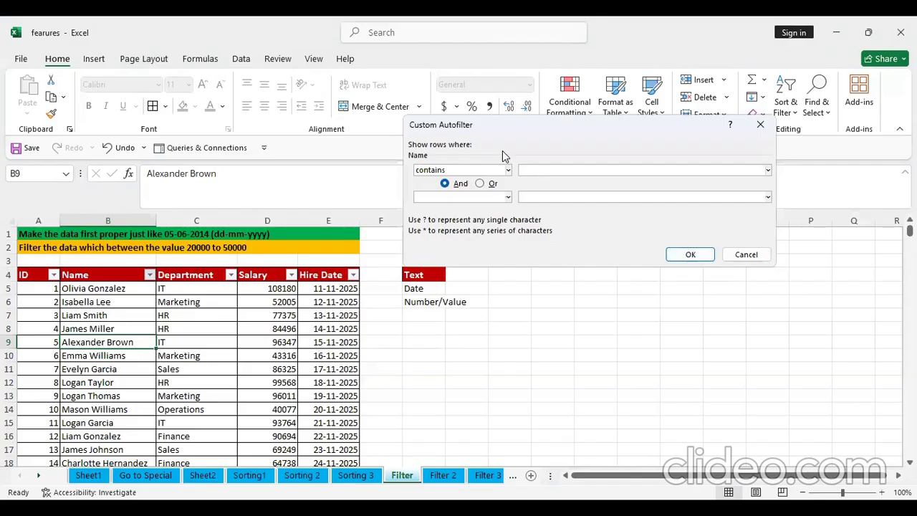
pyautogui.write('xan')
pyautogui.click(676, 254)
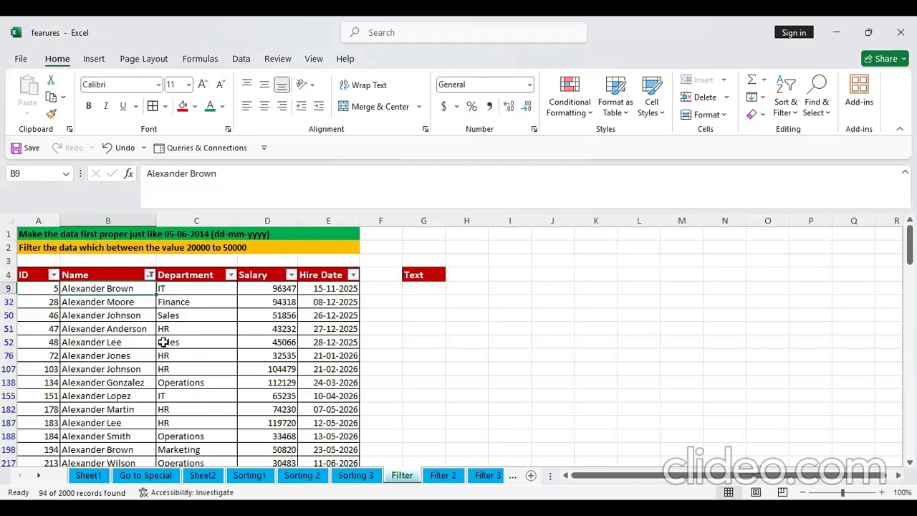
pyautogui.click(150, 275)
pyautogui.click(192, 280)
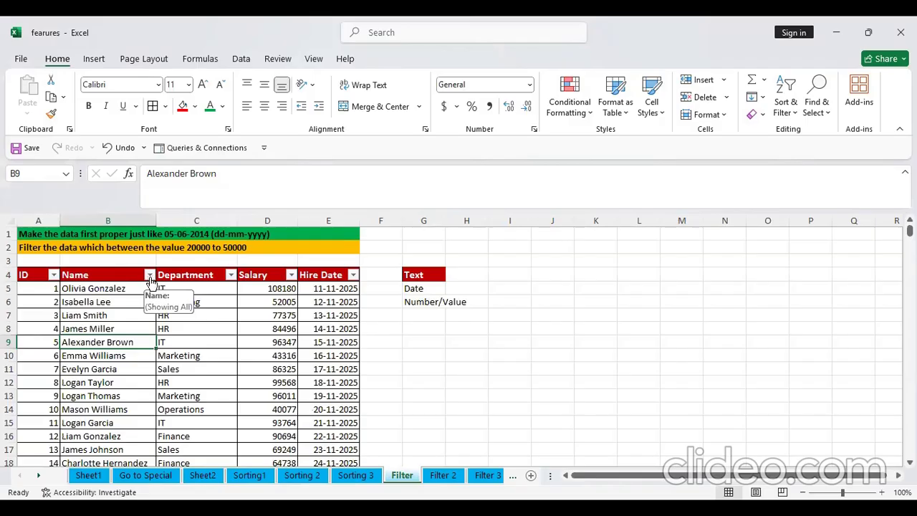
pyautogui.moveTo(196, 288); pyautogui.dragTo(190, 363)
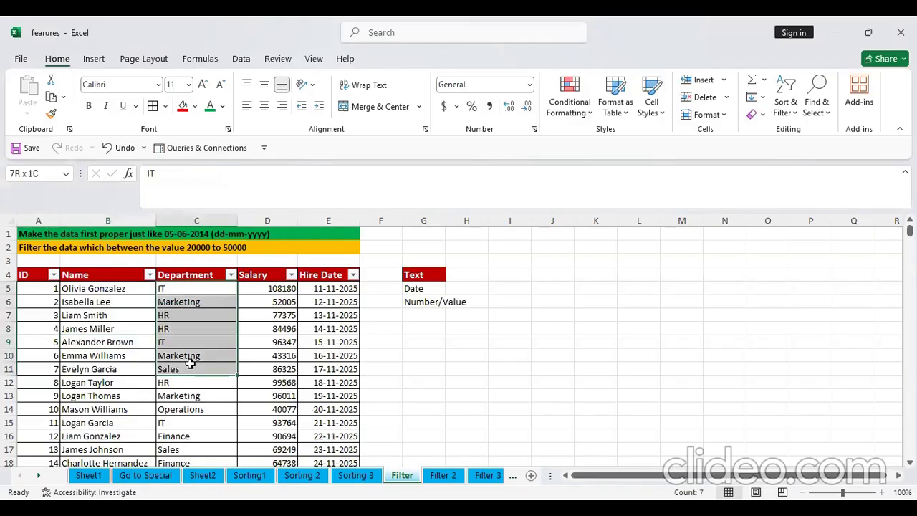
pyautogui.click(97, 327)
pyautogui.click(207, 326)
pyautogui.click(274, 289)
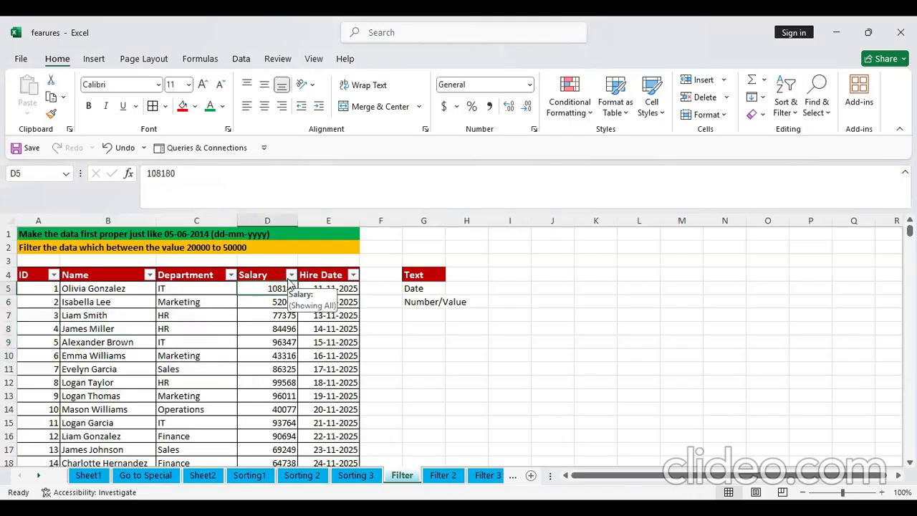
# - Filter the Salary column to values greater than 40000 and clear that filter
pyautogui.click(291, 276)
pyautogui.moveTo(175, 325)
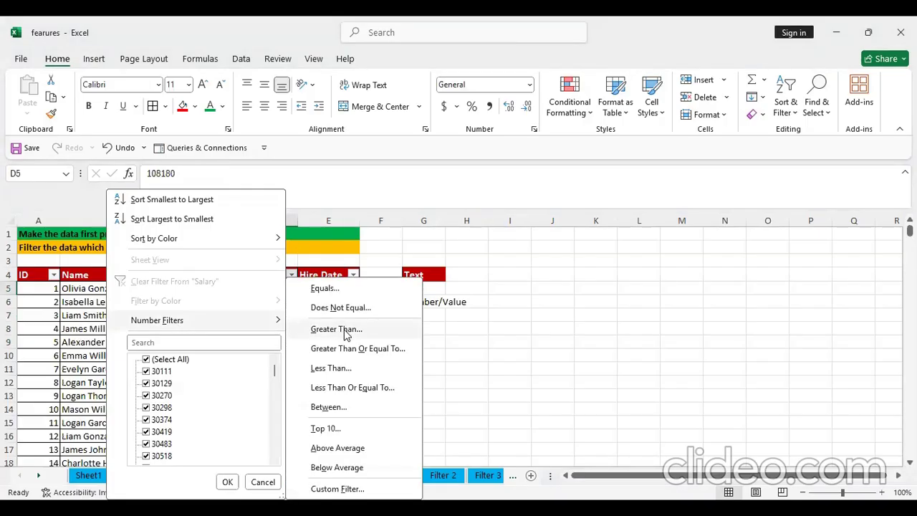
pyautogui.press('Return')
pyautogui.write('40000')
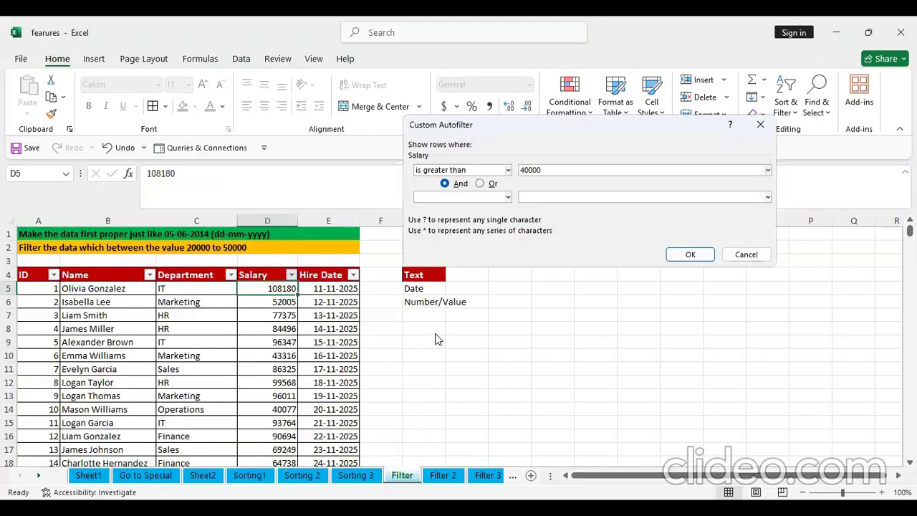
pyautogui.press('Return')
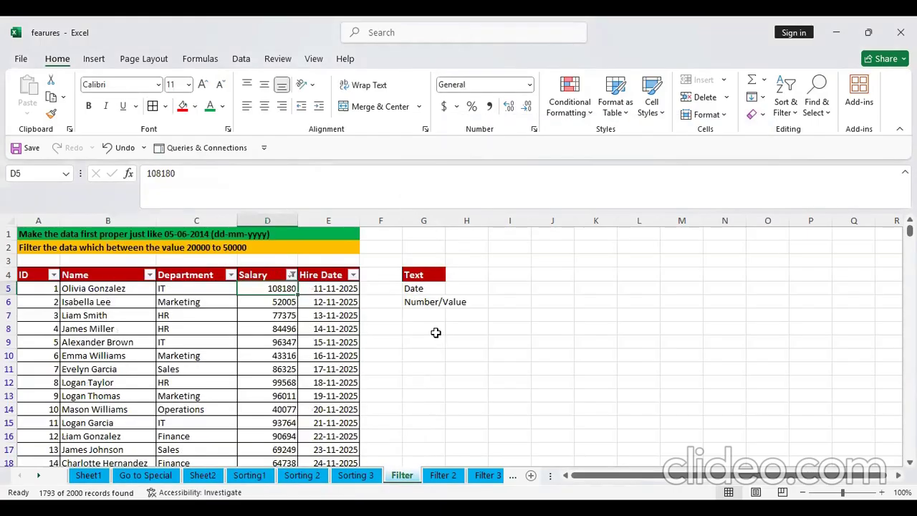
pyautogui.scroll(-2, 290, 336)
pyautogui.scroll(2, 286, 342)
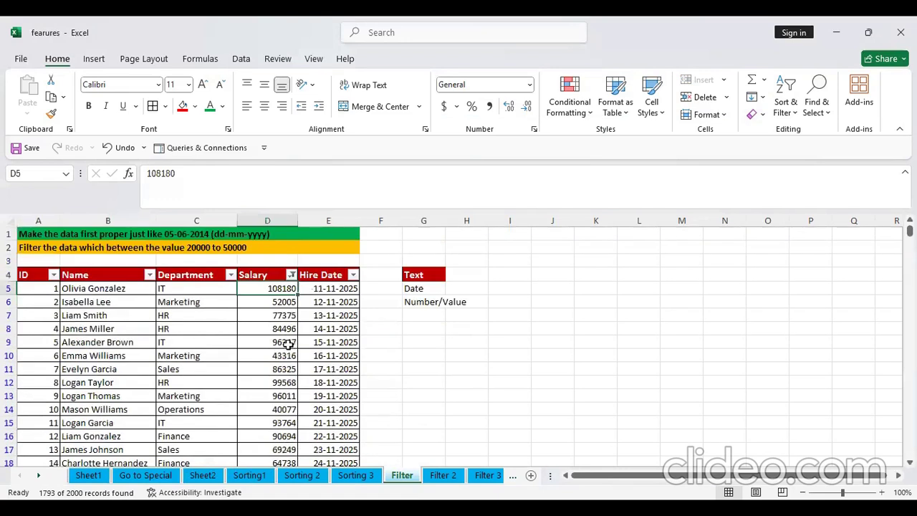
pyautogui.click(291, 276)
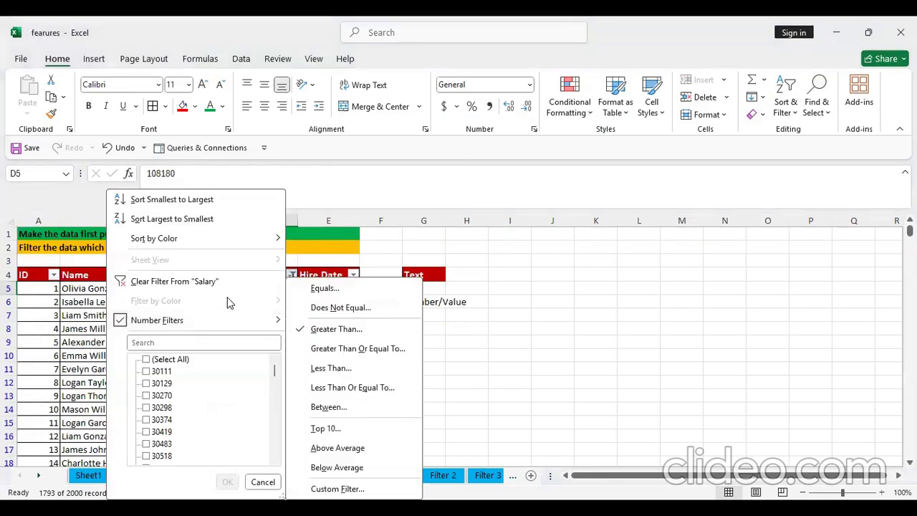
pyautogui.click(179, 281)
# - Filter the Salary column to values greater than or equal to 30000
pyautogui.click(291, 276)
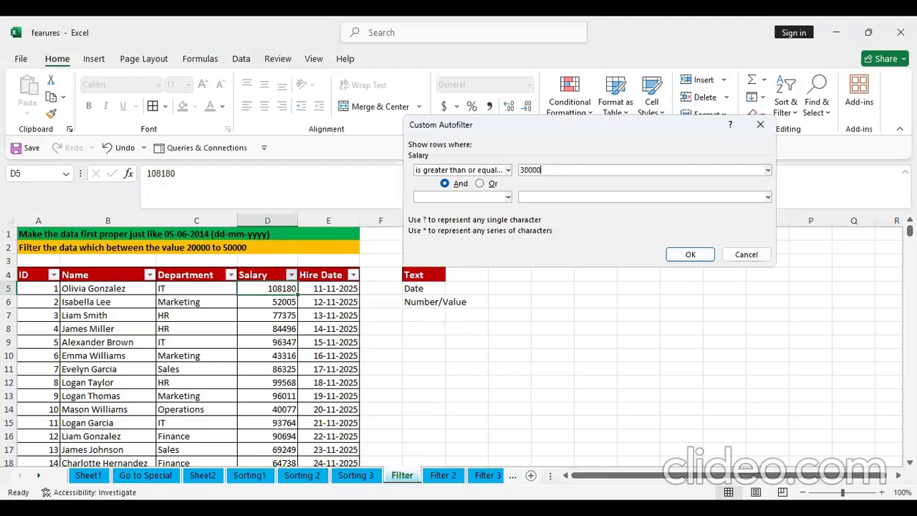
pyautogui.click(687, 255)
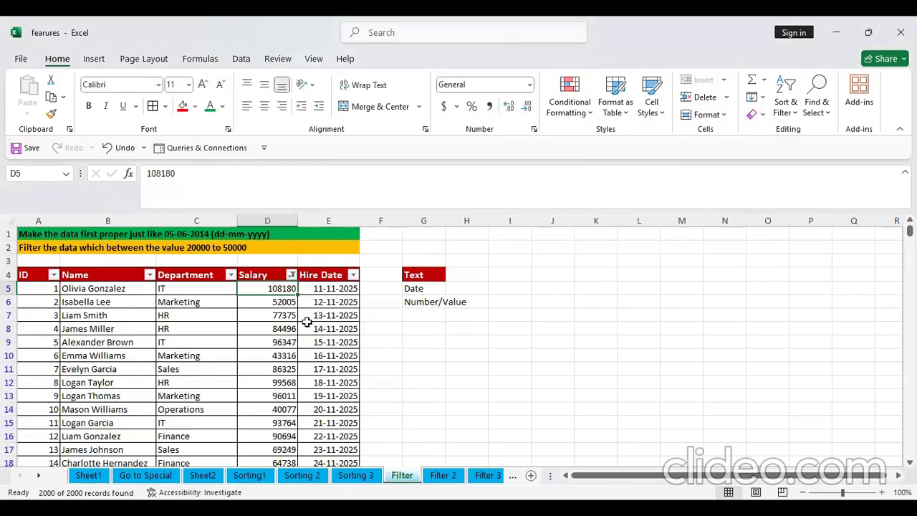
pyautogui.click(290, 275)
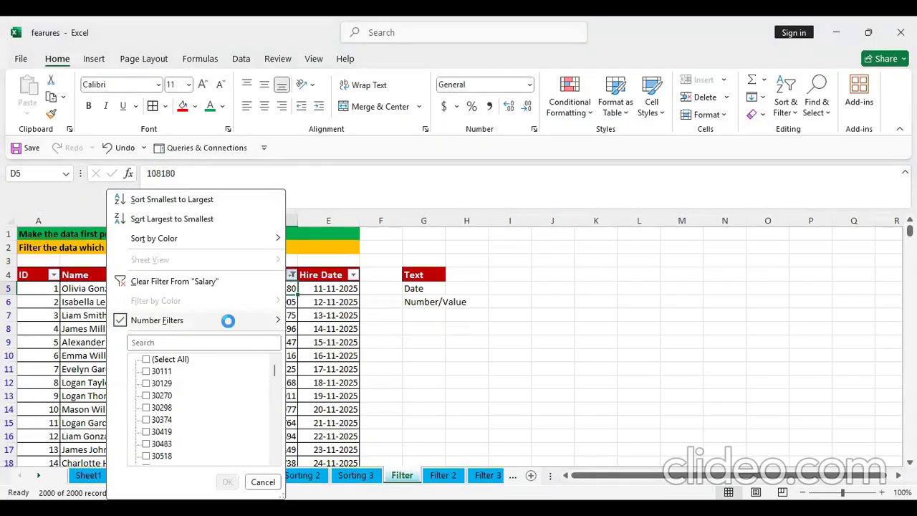
# - Set up a Between filter on Salary for greater than 20000 and less than or equal to 40000, and discard it
pyautogui.moveTo(227, 320)
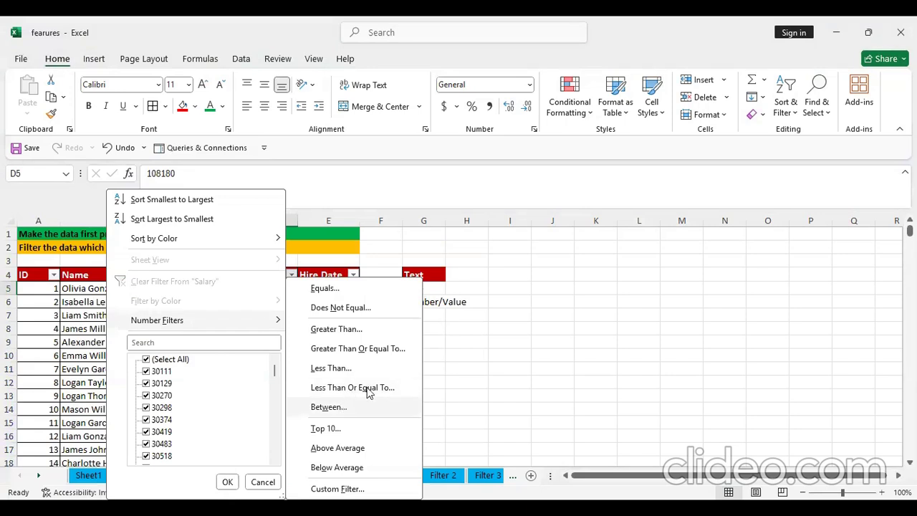
pyautogui.click(341, 407)
pyautogui.write('20000')
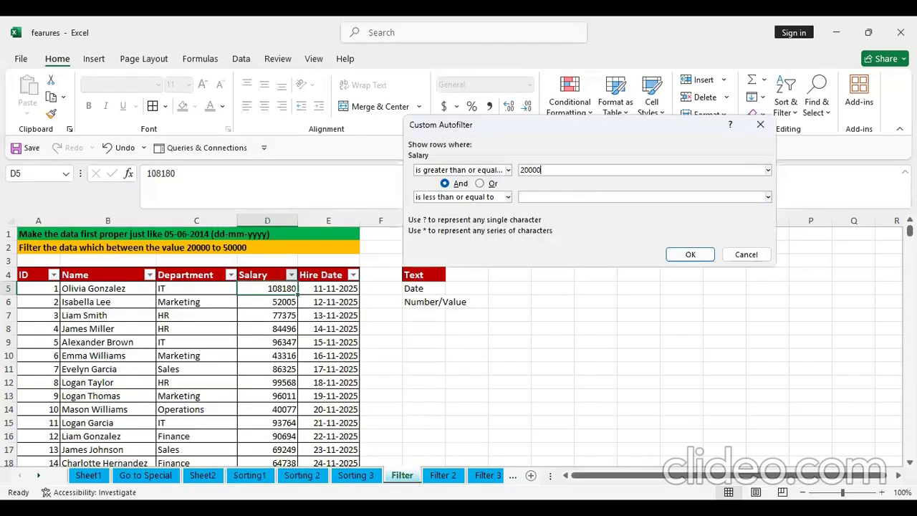
pyautogui.click(563, 196)
pyautogui.write('40000')
pyautogui.click(464, 171)
pyautogui.click(460, 182)
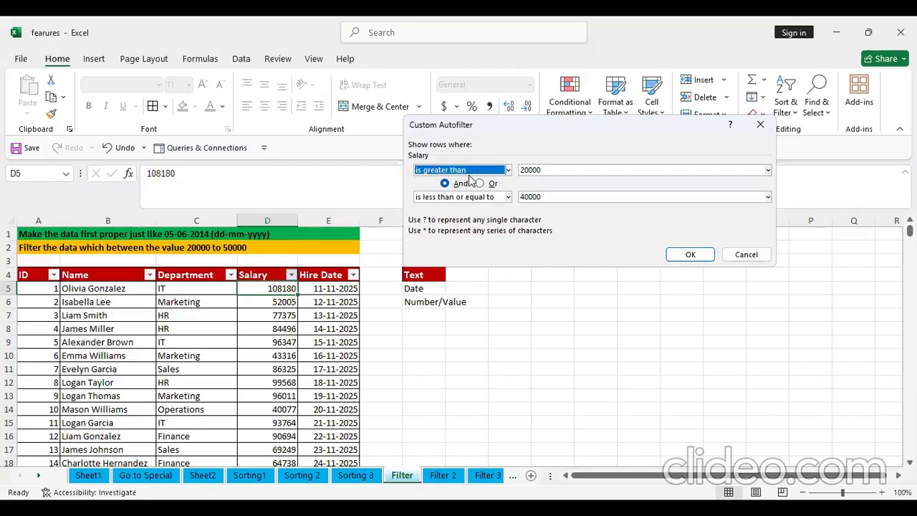
pyautogui.click(764, 126)
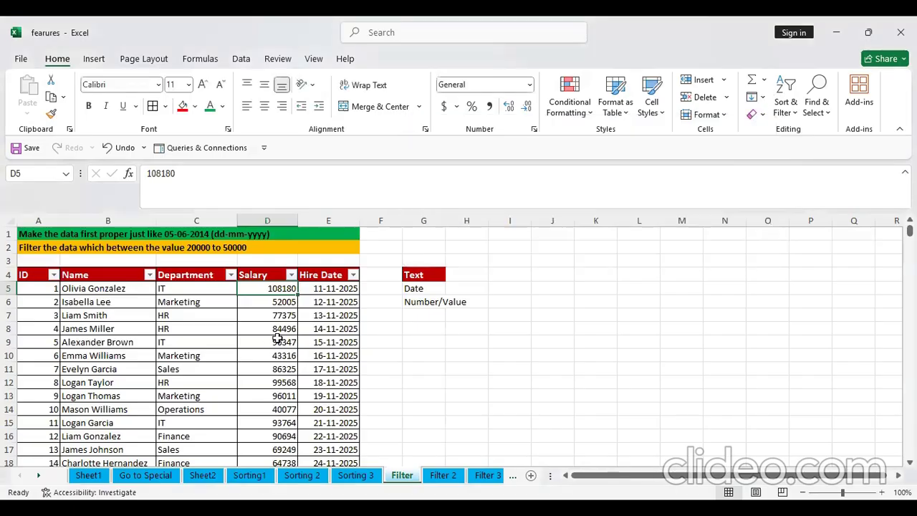
# - In the Hire Date filter, deselect all dates, select only 2025 and inspect its months
pyautogui.click(352, 275)
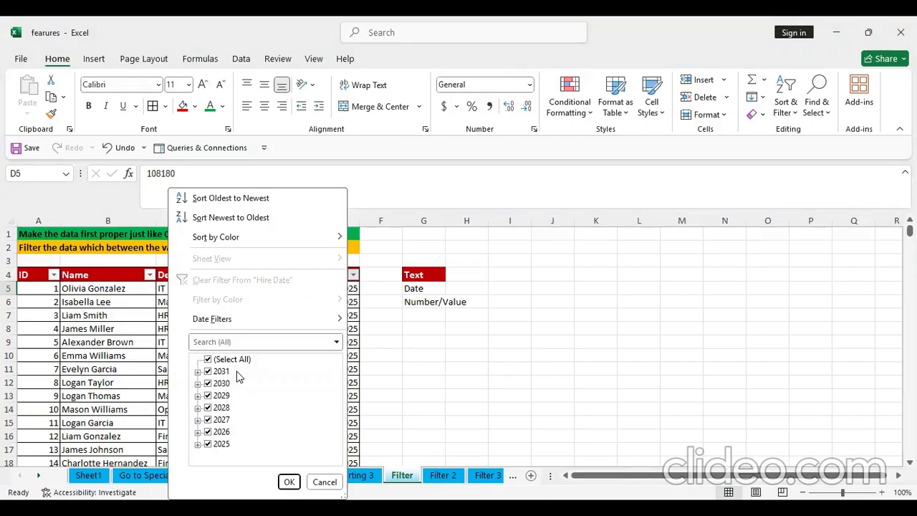
pyautogui.click(581, 298)
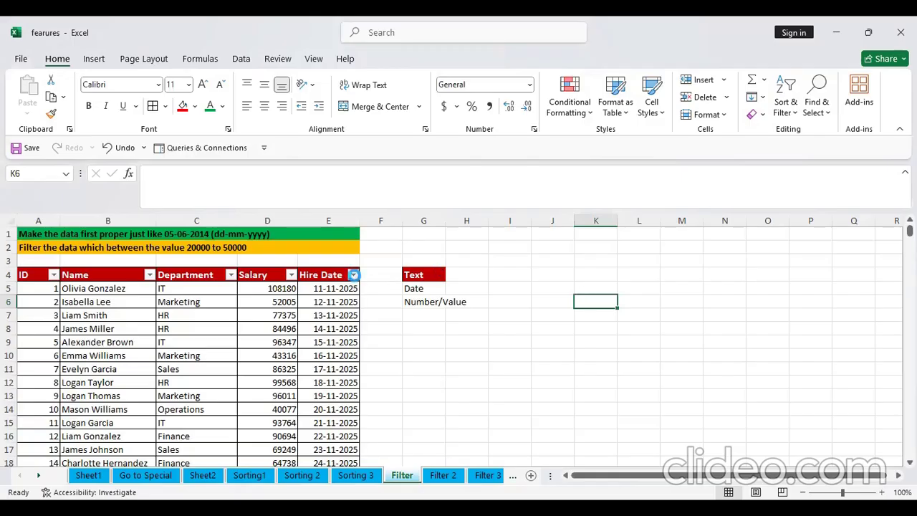
pyautogui.click(353, 276)
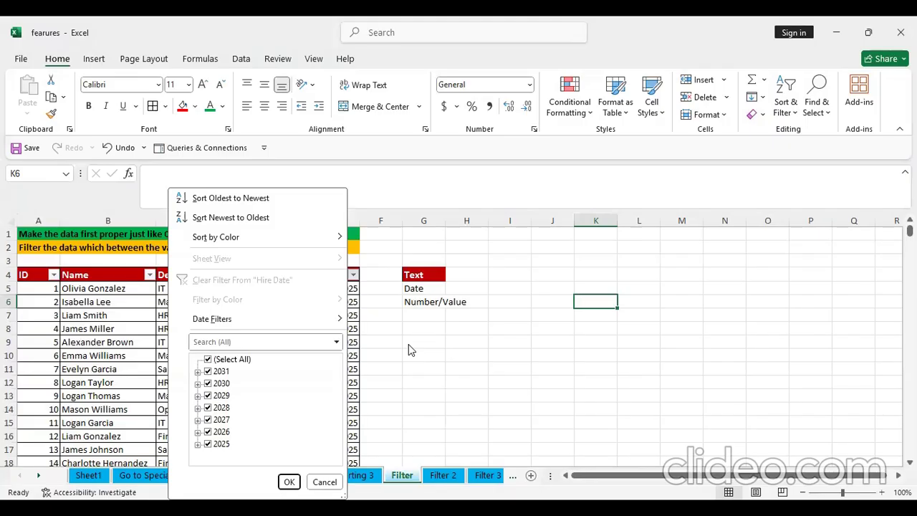
pyautogui.click(208, 360)
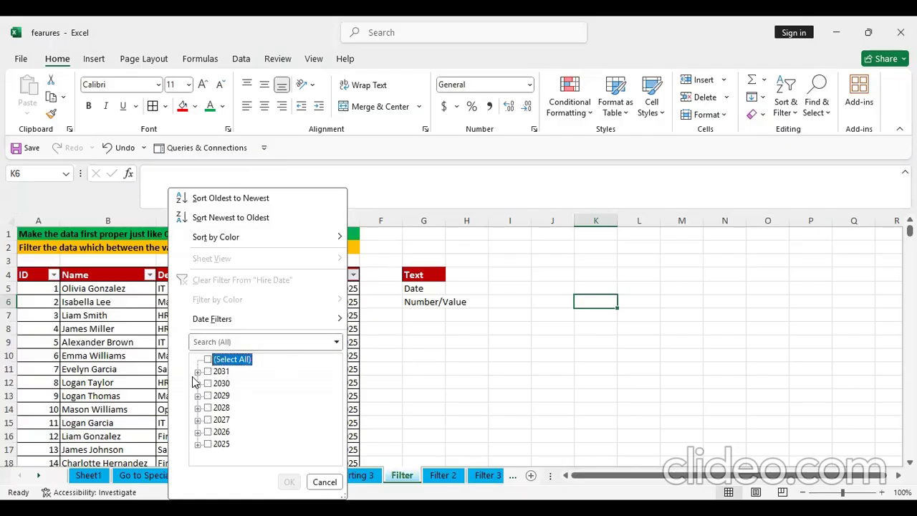
pyautogui.click(208, 444)
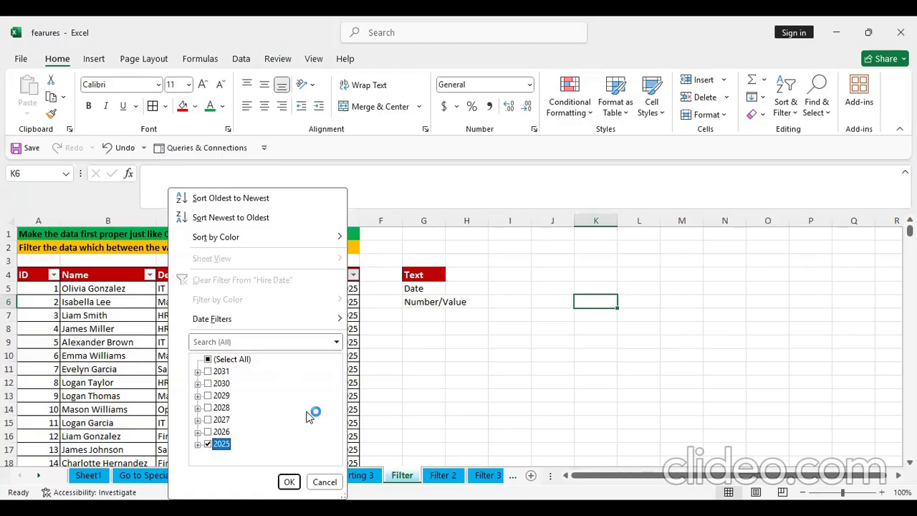
pyautogui.click(198, 445)
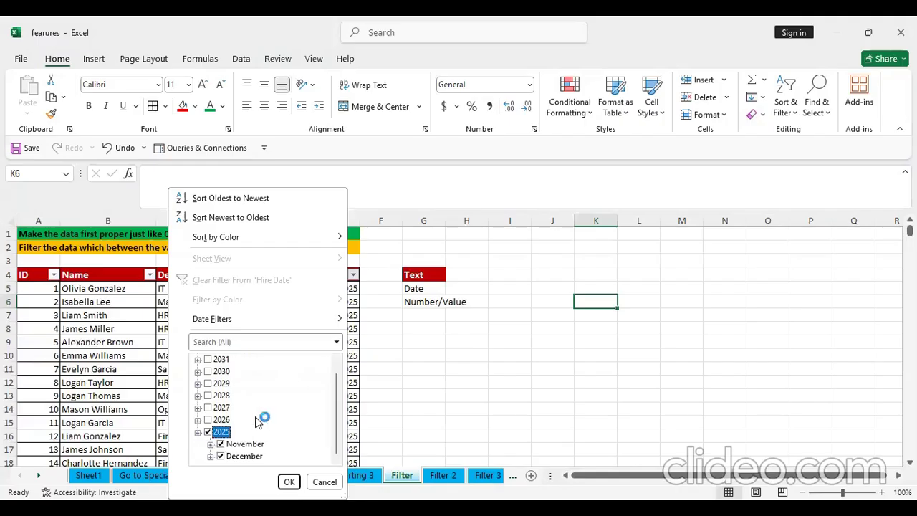
pyautogui.click(198, 433)
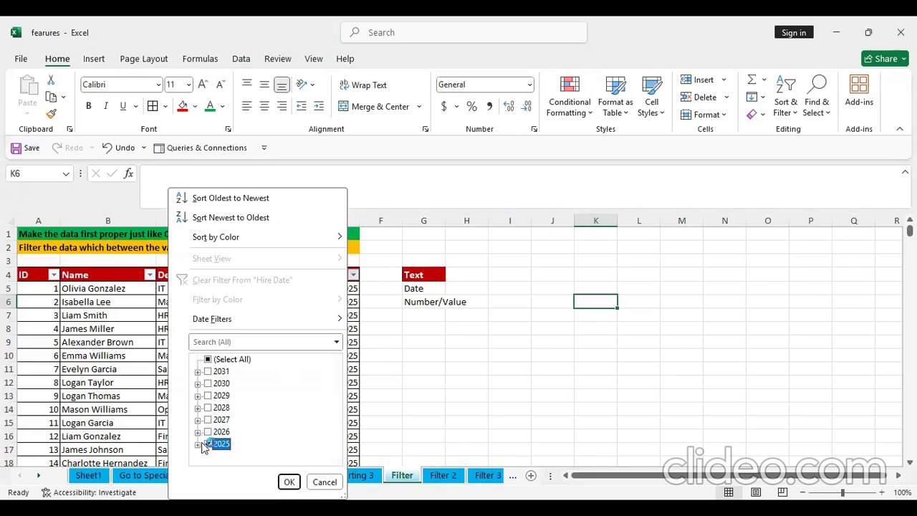
# - Switch the Hire Date filter selection from 2025 to 2026 and expand 2026 into its months
pyautogui.click(208, 441)
pyautogui.click(208, 431)
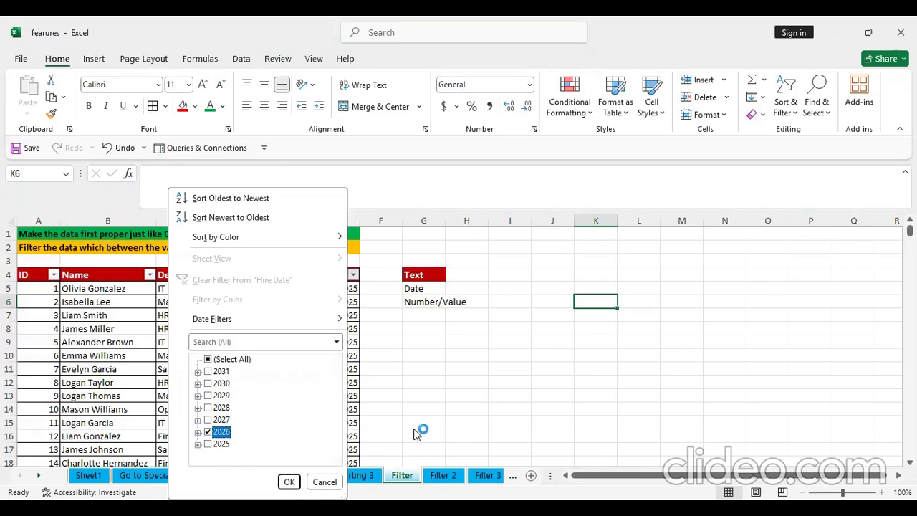
pyautogui.click(198, 432)
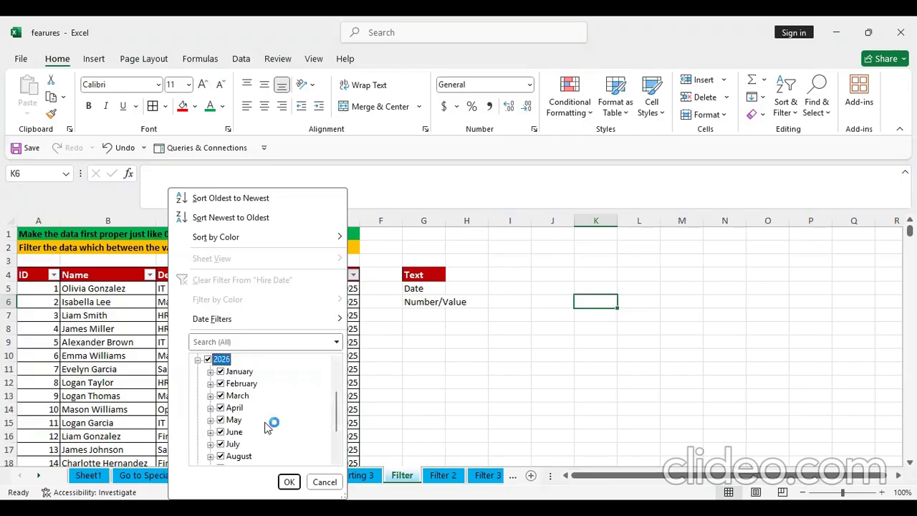
# - Filter Hire Date to October 2026 by deselecting every other 2026 month, and clear the filter after applying it
pyautogui.click(221, 371)
pyautogui.click(221, 383)
pyautogui.click(221, 396)
pyautogui.click(220, 407)
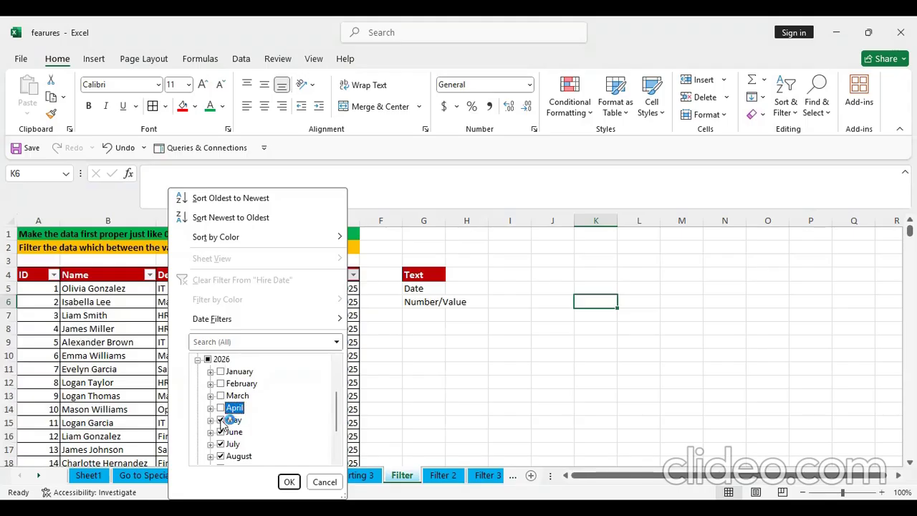
pyautogui.click(220, 420)
pyautogui.click(221, 432)
pyautogui.click(221, 443)
pyautogui.scroll(-2, 222, 430)
pyautogui.click(220, 409)
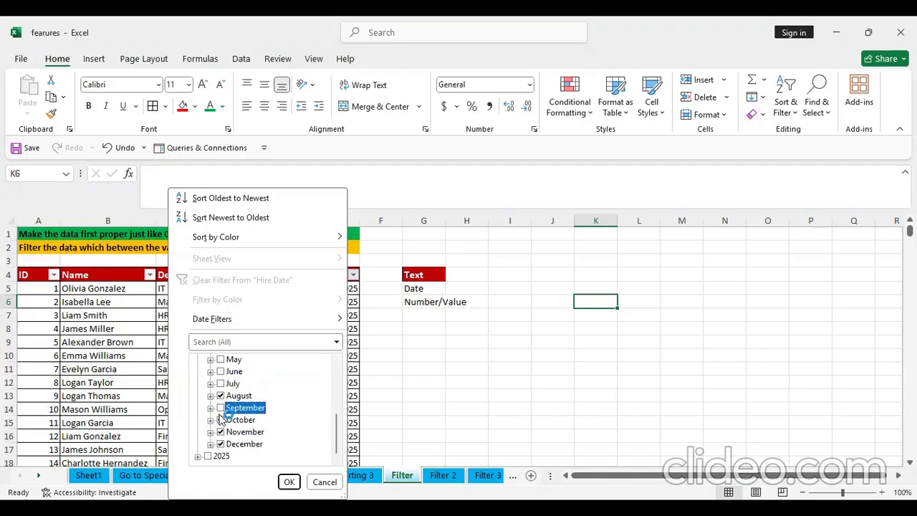
pyautogui.click(222, 421)
pyautogui.click(222, 433)
pyautogui.click(221, 444)
pyautogui.click(221, 395)
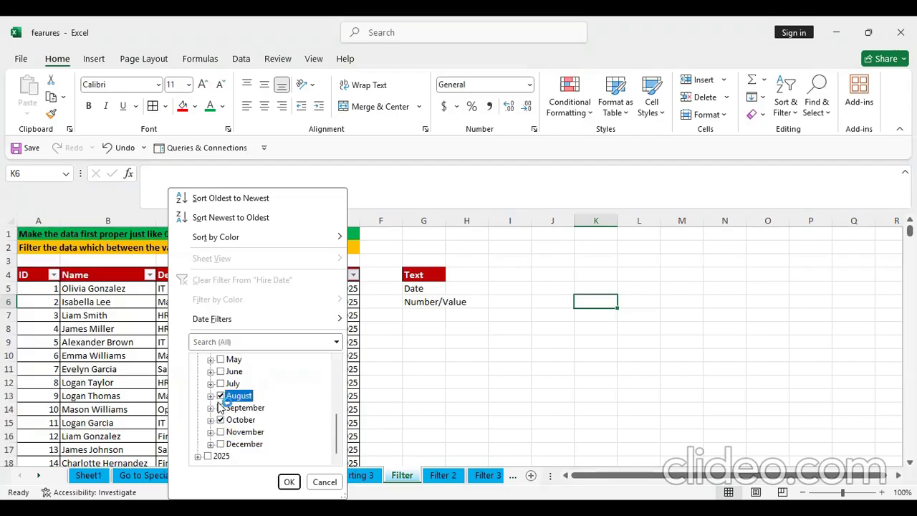
pyautogui.scroll(2, 229, 401)
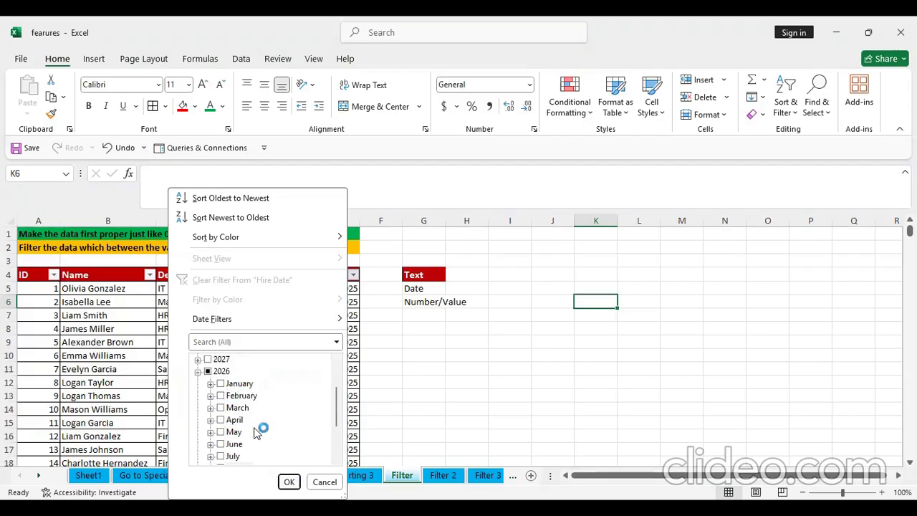
pyautogui.scroll(-2, 262, 430)
pyautogui.click(289, 481)
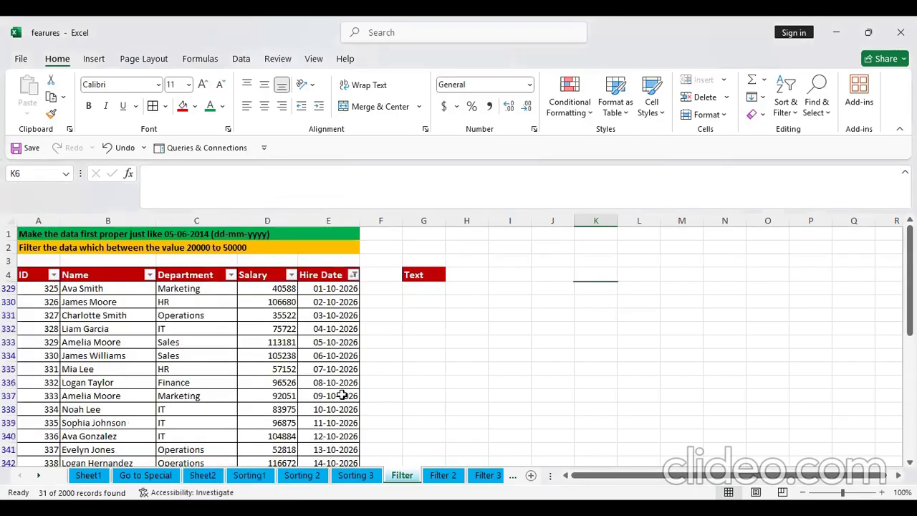
pyautogui.click(352, 275)
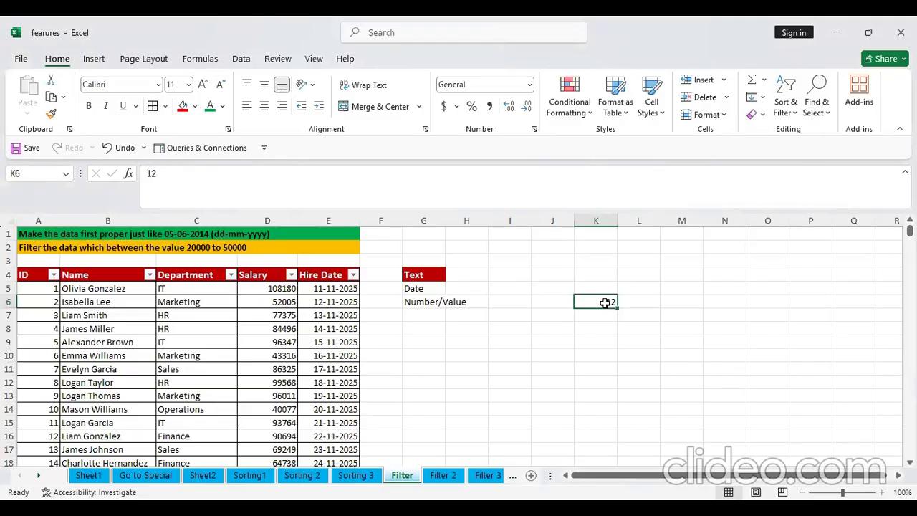
# - Enter 1/4 in cell M6
pyautogui.click(628, 318)
pyautogui.click(642, 299)
pyautogui.click(684, 302)
pyautogui.write('1')
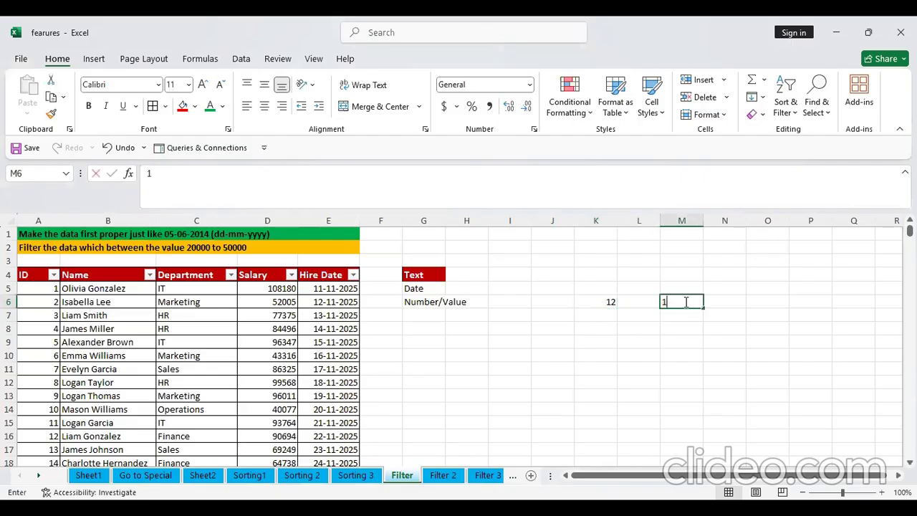
pyautogui.write('/4')
pyautogui.press('Return')
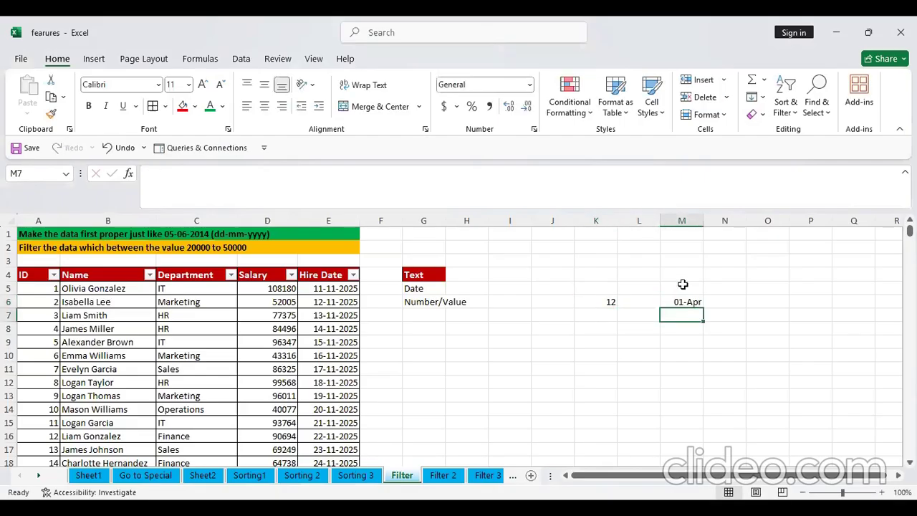
# - Examine the full value stored in cell M6 and the number formats available for it
pyautogui.click(681, 301)
pyautogui.doubleClick(679, 302)
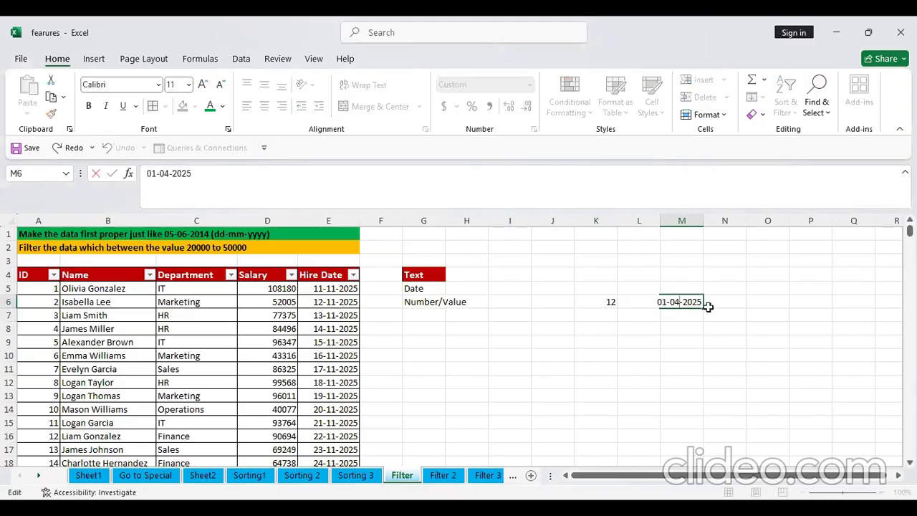
pyautogui.click(644, 381)
pyautogui.click(682, 302)
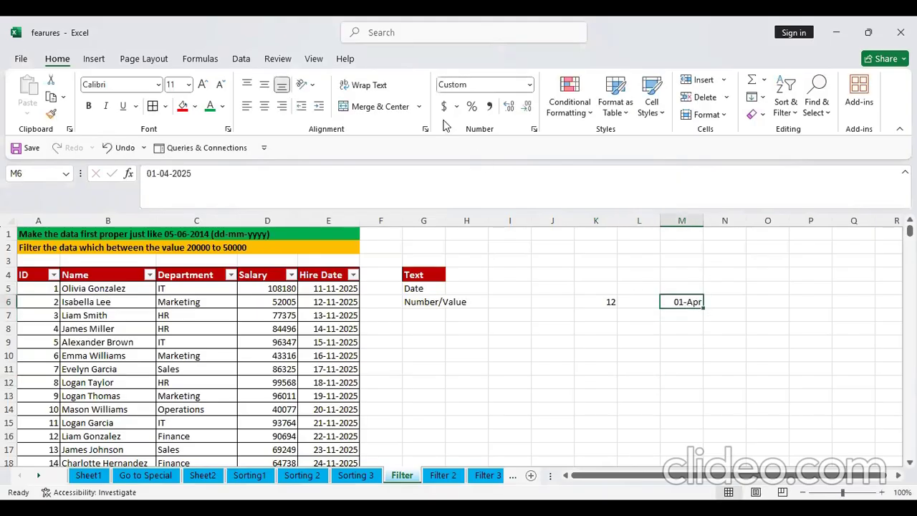
pyautogui.click(528, 84)
# - Enter 1/4 in cell N6
pyautogui.click(717, 288)
pyautogui.click(736, 312)
pyautogui.click(729, 300)
pyautogui.write('1/4')
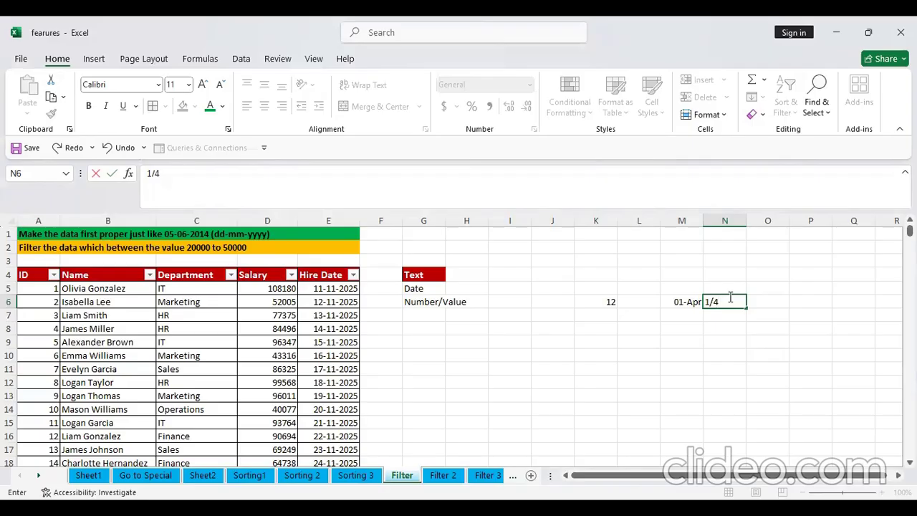
pyautogui.press('Return')
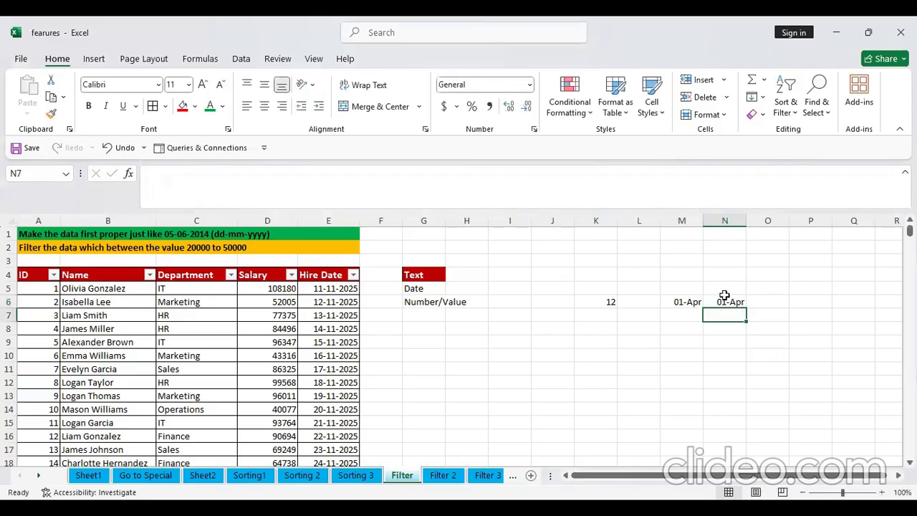
# - Enter 60 in cell M10
pyautogui.click(680, 361)
pyautogui.write('60')
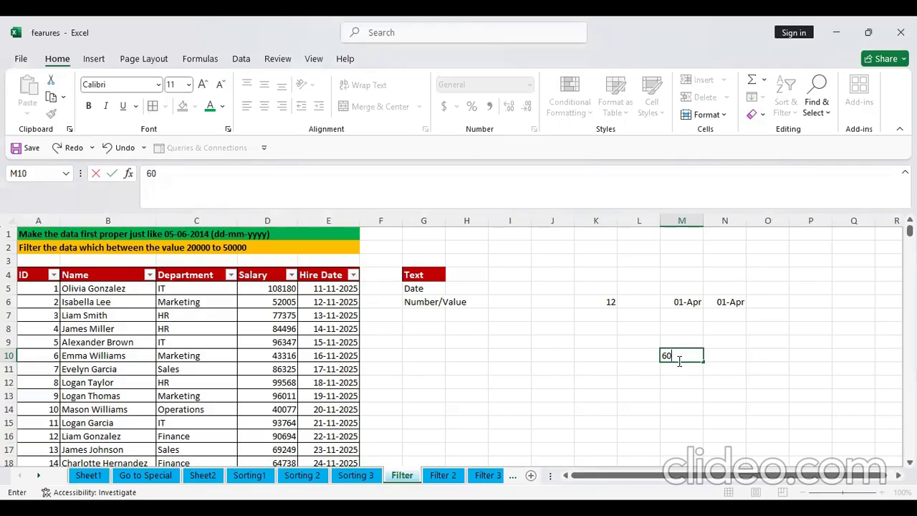
pyautogui.press('Return')
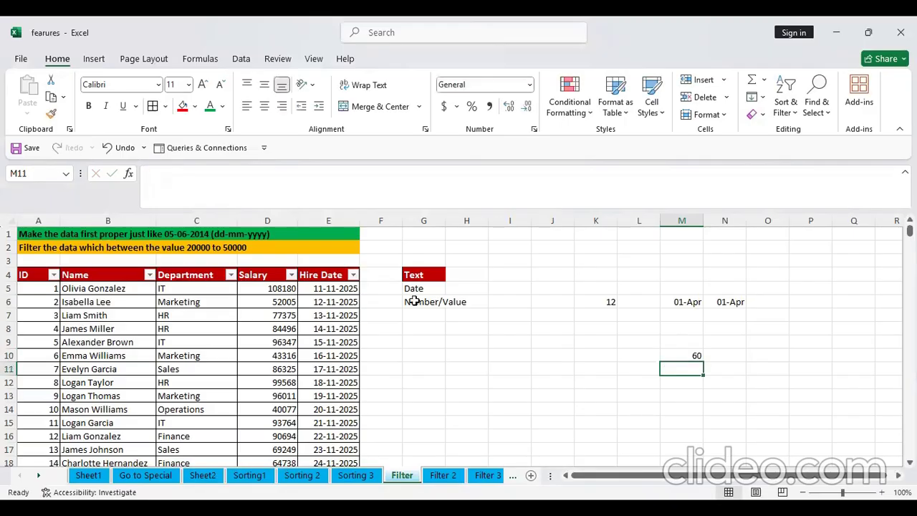
# - Examine the date filter options for Hire Date, including the quarters and months under All Dates in the Period
pyautogui.click(354, 277)
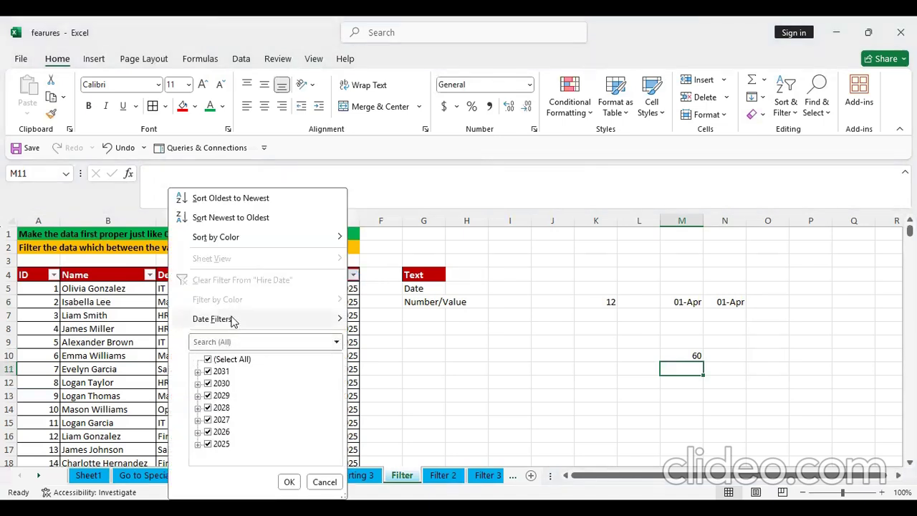
pyautogui.moveTo(352, 324)
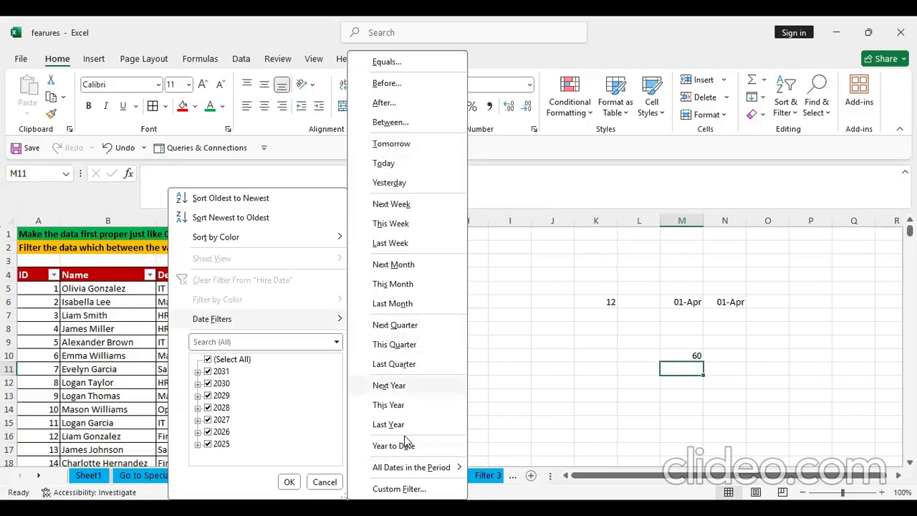
pyautogui.moveTo(433, 468)
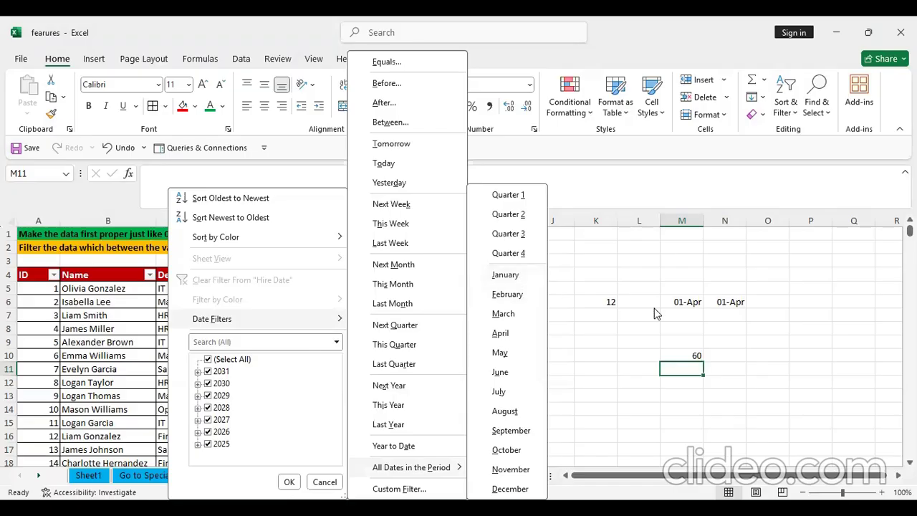
pyautogui.click(391, 283)
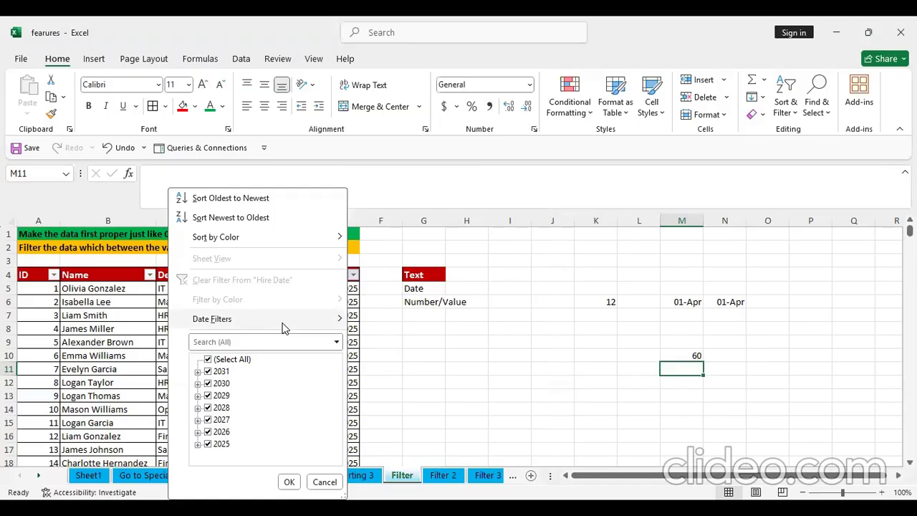
pyautogui.moveTo(283, 321)
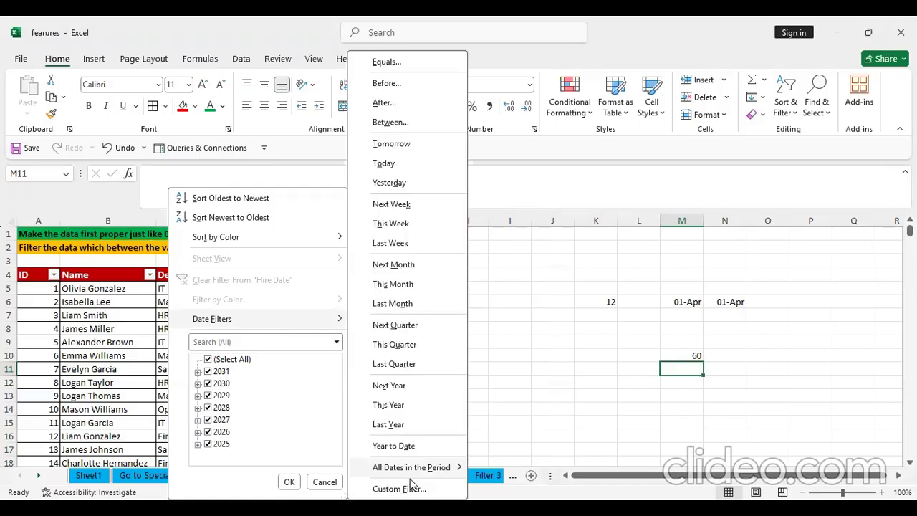
pyautogui.moveTo(420, 469)
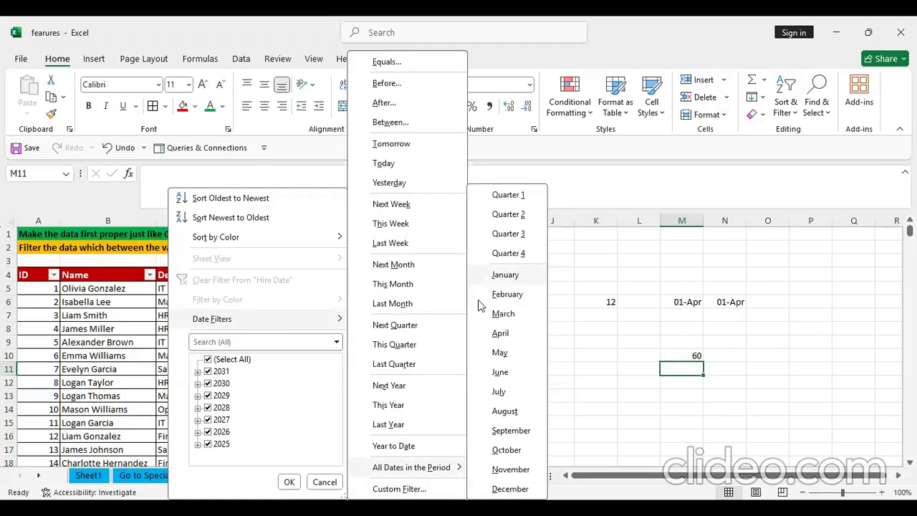
pyautogui.click(297, 321)
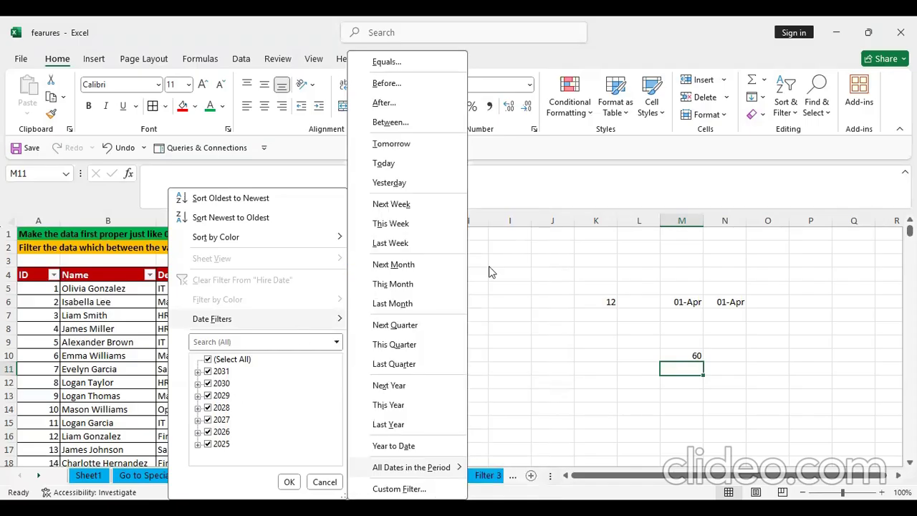
pyautogui.moveTo(407, 467)
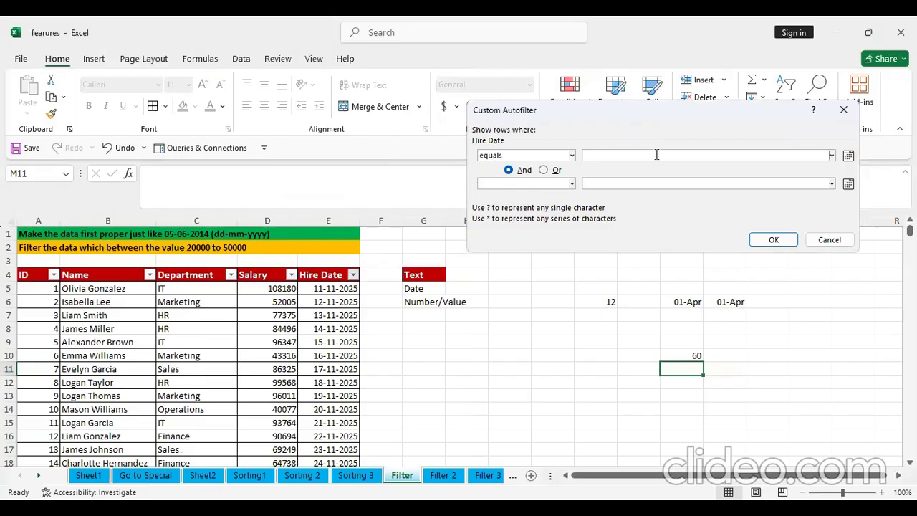
# - Try the date picker in the Hire Date custom filter, set up an is after 11-11-2025 condition, and discard it
pyautogui.click(849, 156)
pyautogui.click(889, 220)
pyautogui.scroll(-2, 515, 159)
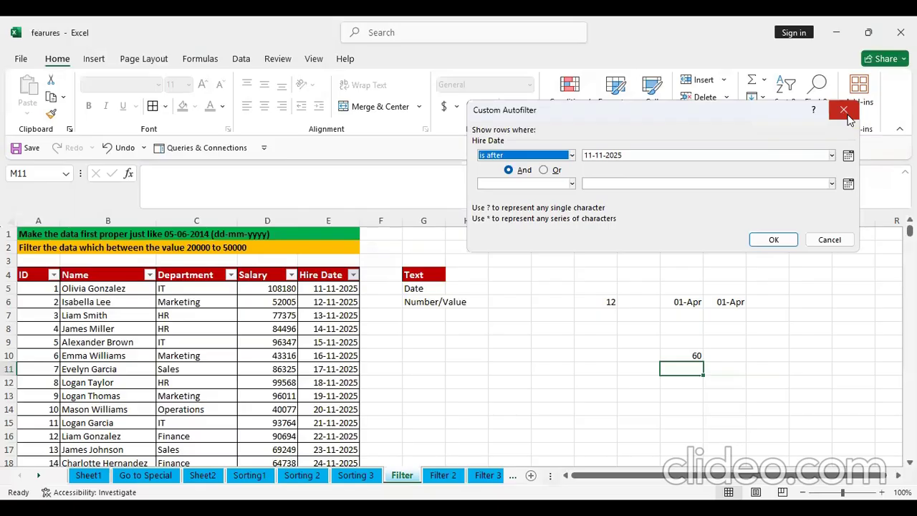
pyautogui.press('Escape')
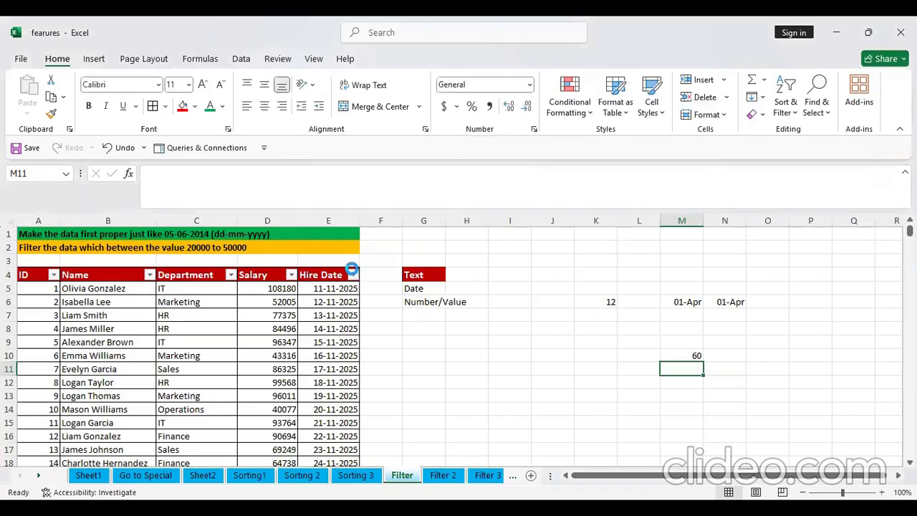
# - In the Hire Date filter, deselect all dates, expand 2031 and select only its January
pyautogui.click(352, 273)
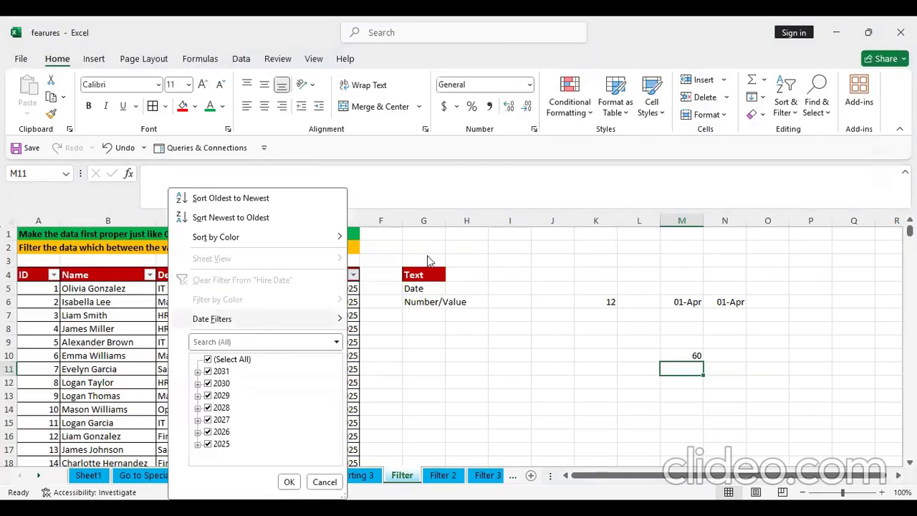
pyautogui.moveTo(337, 319)
pyautogui.moveTo(412, 467)
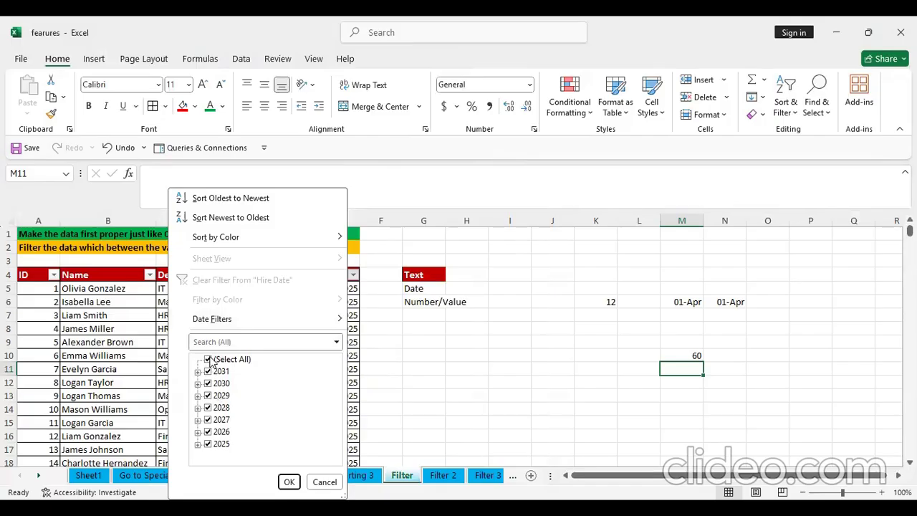
pyautogui.click(208, 360)
pyautogui.click(207, 371)
pyautogui.click(197, 371)
pyautogui.scroll(-1, 231, 374)
pyautogui.scroll(1, 227, 381)
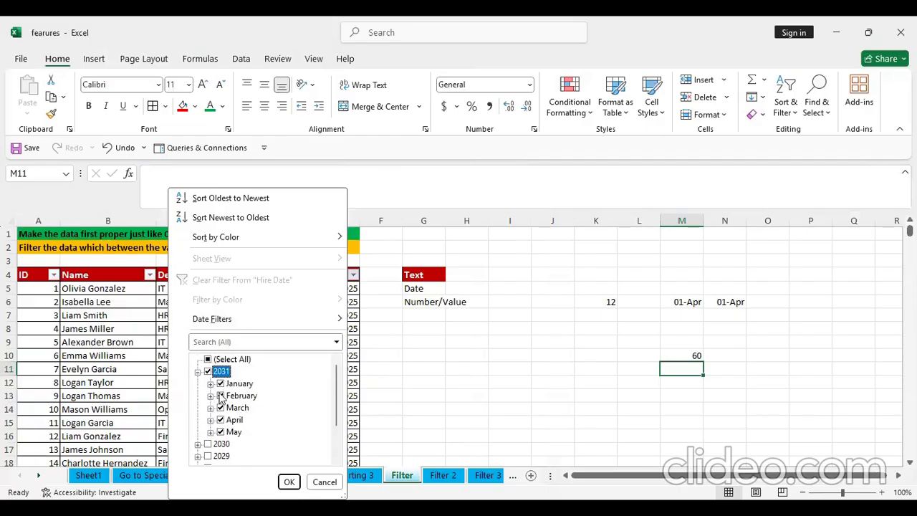
pyautogui.click(208, 371)
pyautogui.click(220, 384)
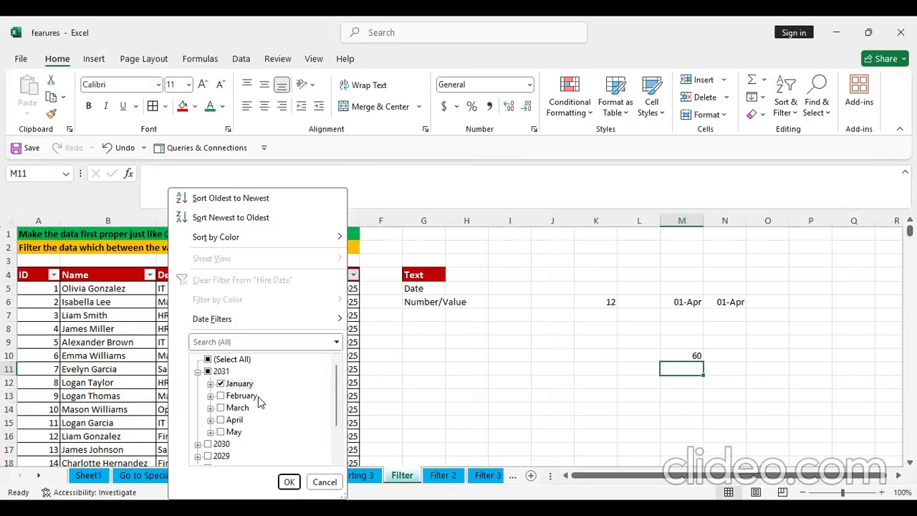
# - Expand January 2031 into days, deselect days 01 to 06 and 08, and discard the Hire Date selection
pyautogui.click(210, 384)
pyautogui.click(236, 371)
pyautogui.click(235, 383)
pyautogui.click(232, 395)
pyautogui.click(233, 408)
pyautogui.click(233, 420)
pyautogui.click(233, 432)
pyautogui.click(234, 456)
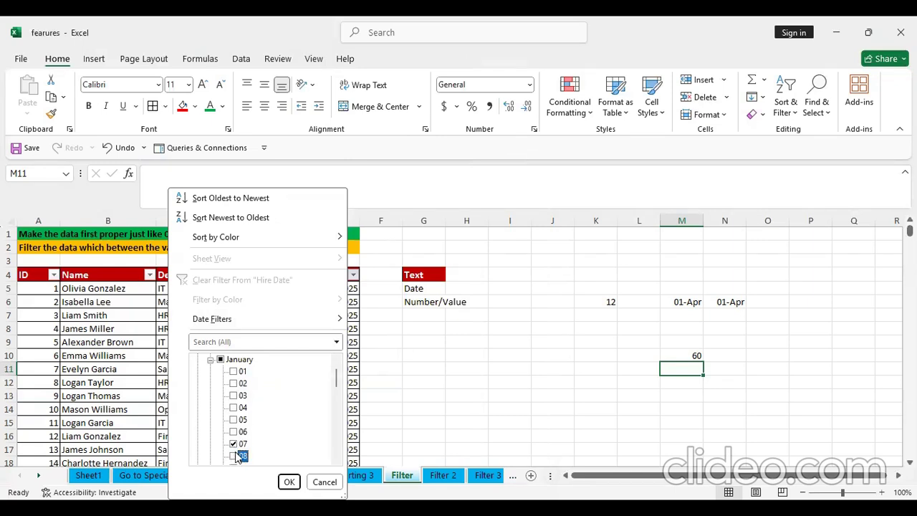
pyautogui.click(498, 415)
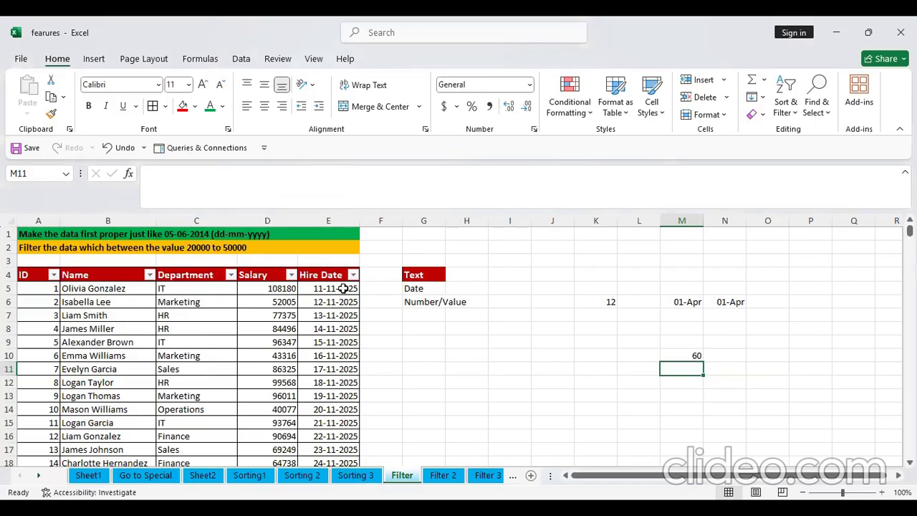
# - Apply a Between filter to the Salary column for values from 20000 to 50000
pyautogui.click(251, 311)
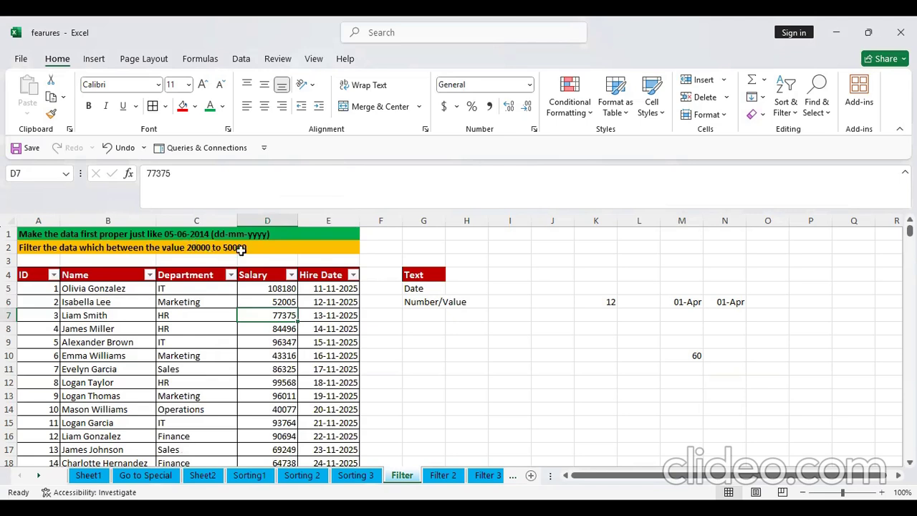
pyautogui.click(291, 275)
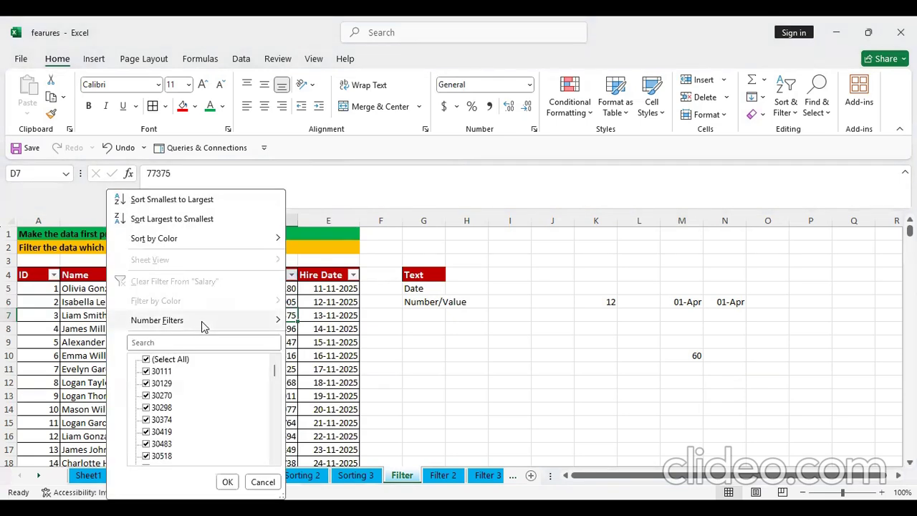
pyautogui.moveTo(205, 322)
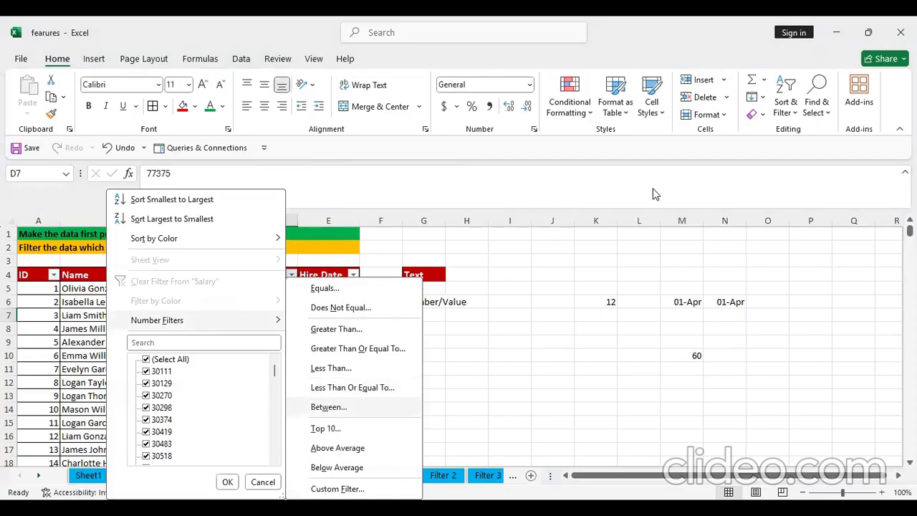
pyautogui.click(329, 407)
pyautogui.write('20000')
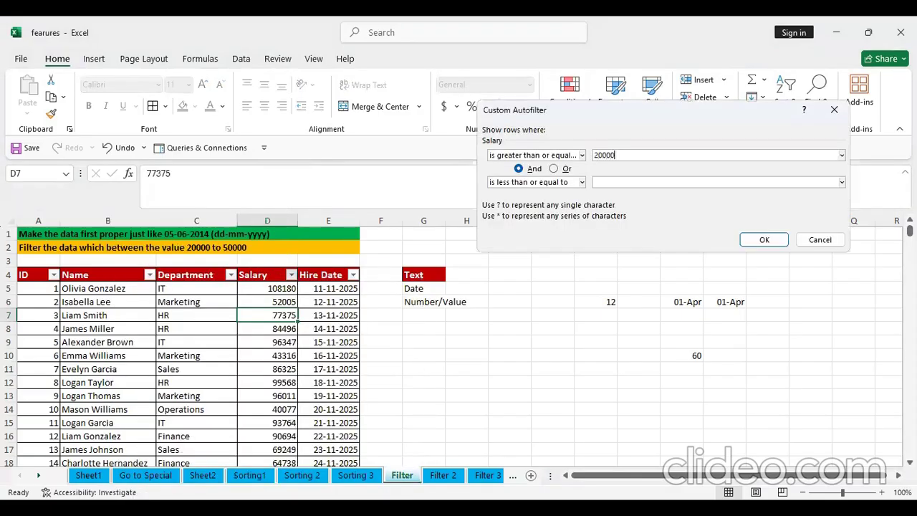
pyautogui.click(676, 182)
pyautogui.write('50000')
pyautogui.click(761, 240)
# - Clear the Salary filter and highlight the table's header with its first nine records, A4:E13
pyautogui.click(292, 276)
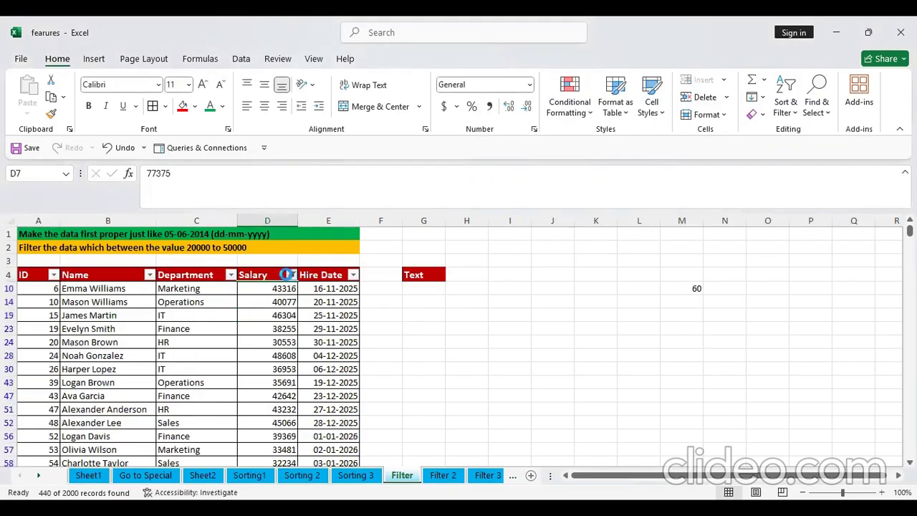
pyautogui.click(181, 281)
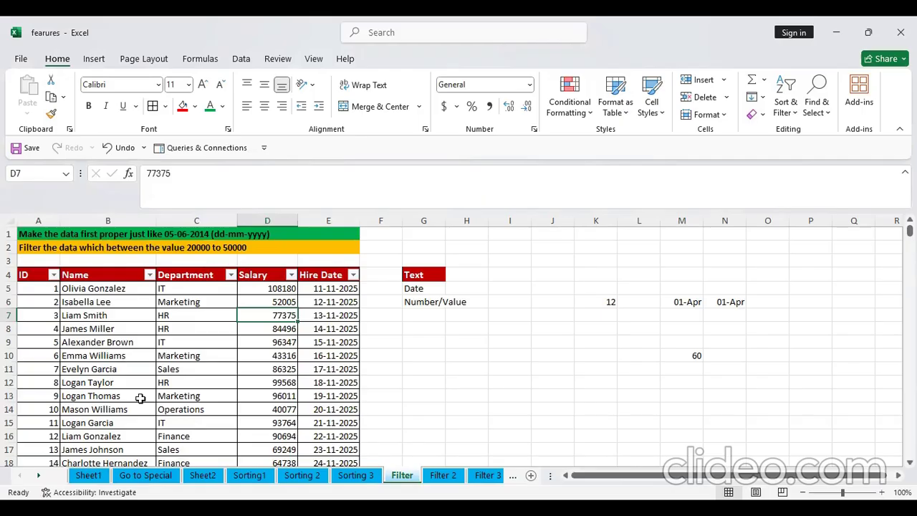
pyautogui.moveTo(31, 275); pyautogui.dragTo(329, 395)
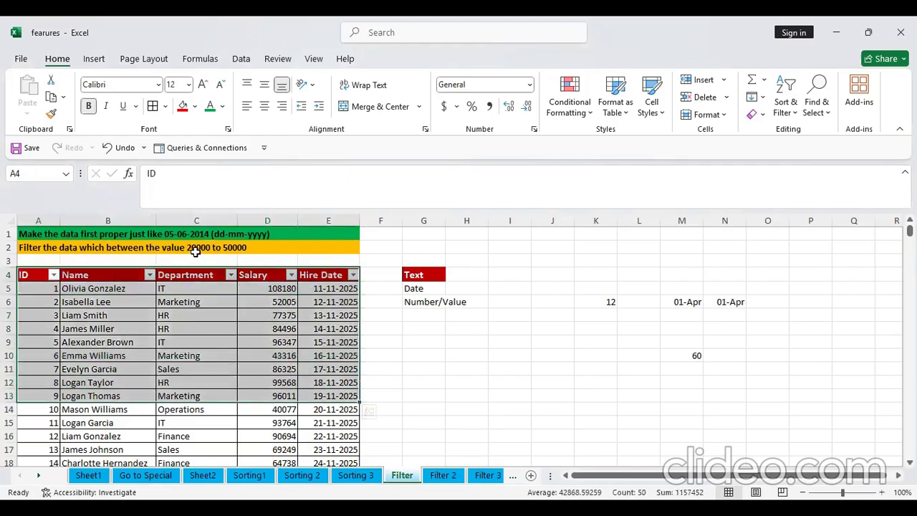
pyautogui.click(213, 336)
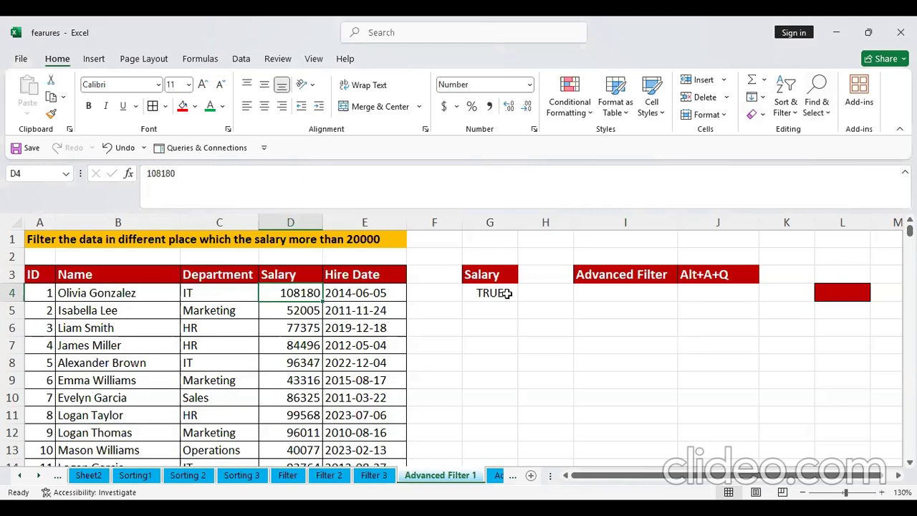
# - On the Advanced Filter 1 sheet, delete the criteria formula under the separate Salary heading in G4
pyautogui.moveTo(33, 274); pyautogui.dragTo(353, 374)
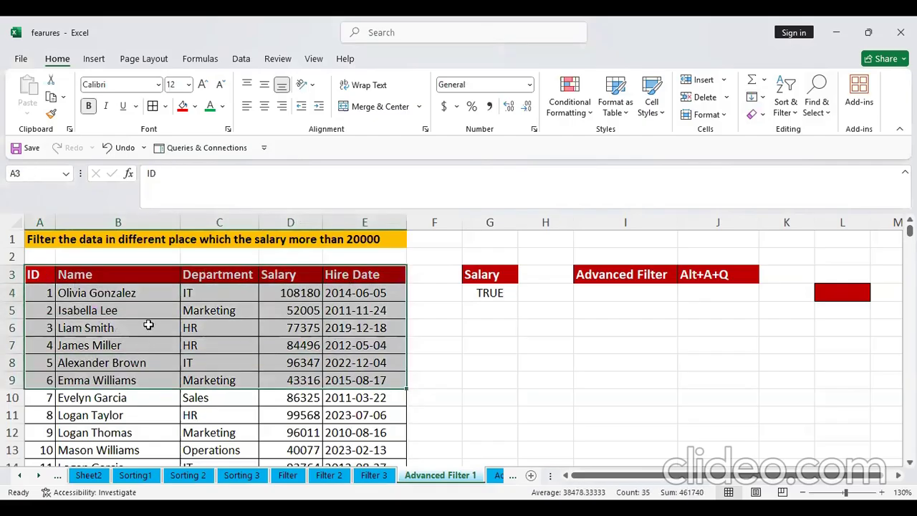
pyautogui.click(148, 324)
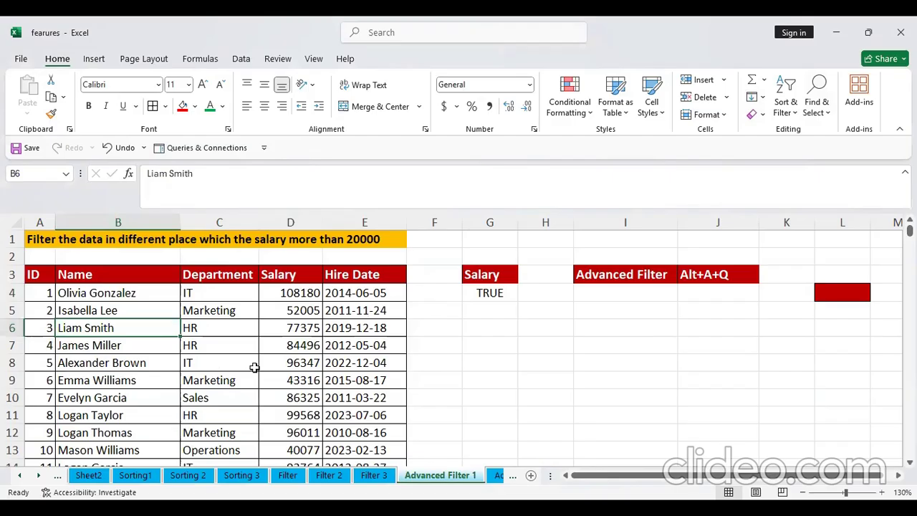
pyautogui.click(491, 293)
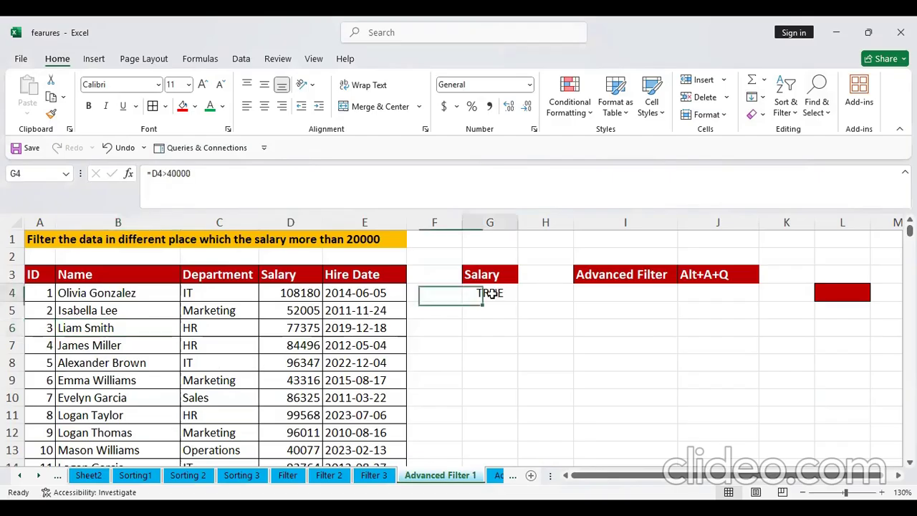
pyautogui.press('Delete')
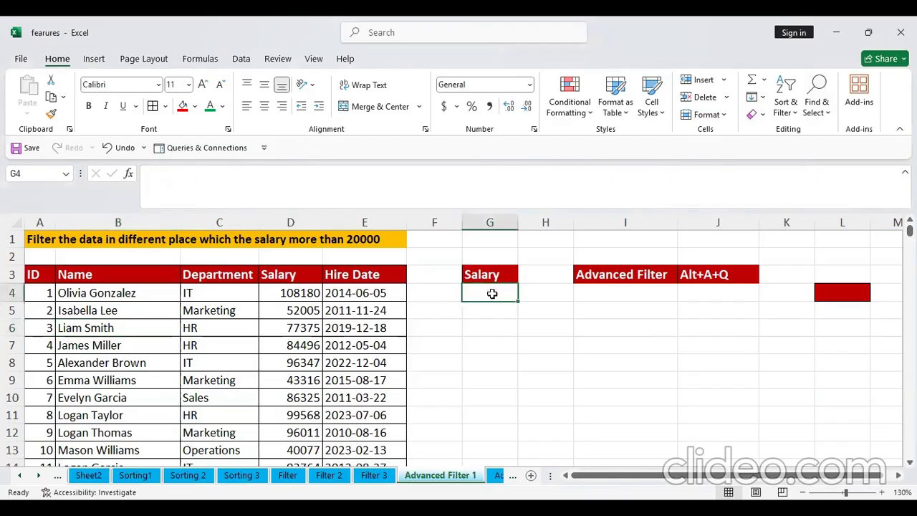
pyautogui.click(567, 375)
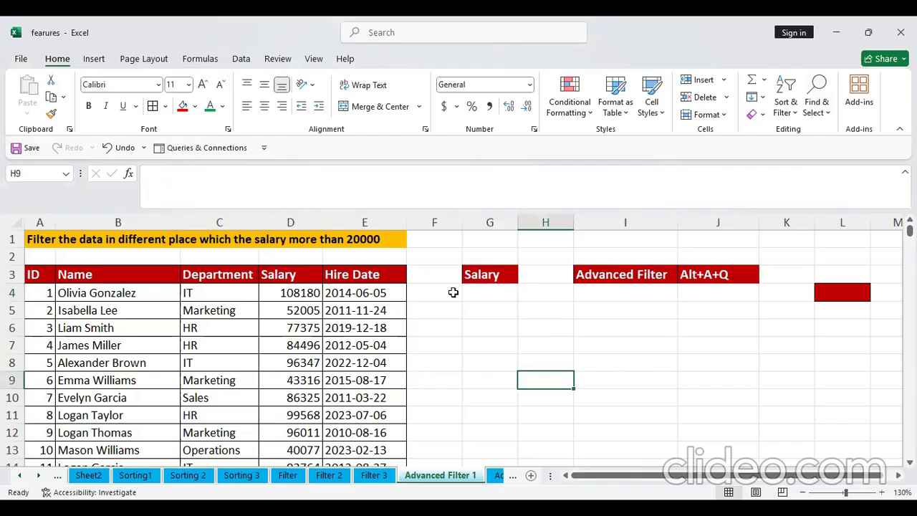
# - Change the salary threshold in the A1 task heading to 40000
pyautogui.click(369, 239)
pyautogui.click(116, 244)
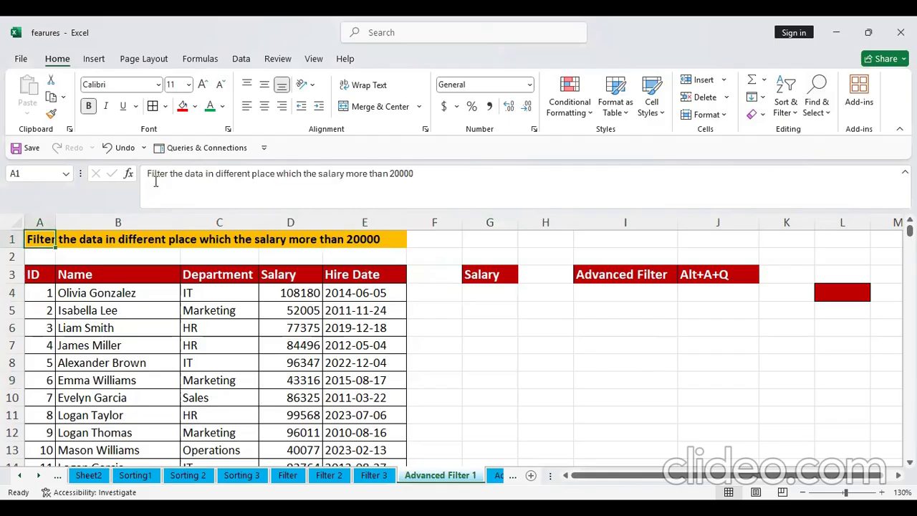
pyautogui.click(392, 174)
pyautogui.press('BackSpace')
pyautogui.write('4')
pyautogui.press('Return')
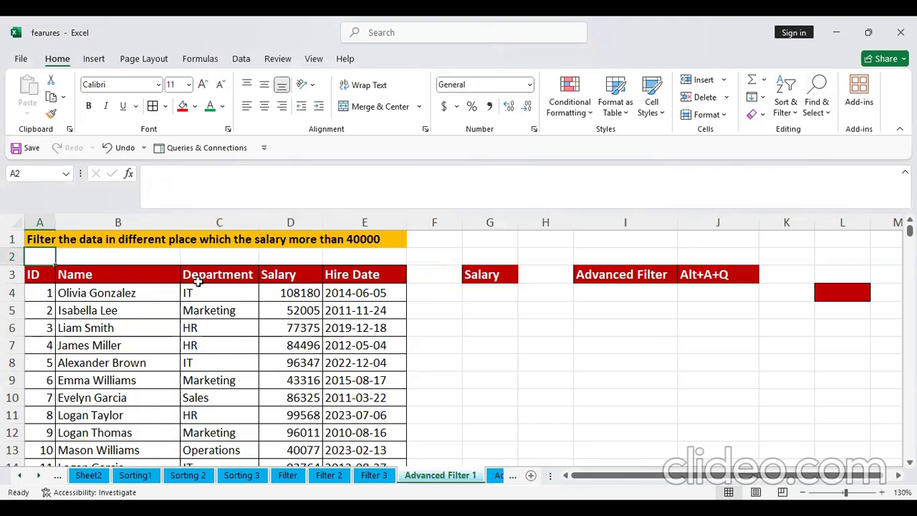
# - Open the Advanced Filter dialog from a cell in the employee table to examine its options, and close it
pyautogui.moveTo(109, 274); pyautogui.dragTo(214, 381)
pyautogui.moveTo(40, 274); pyautogui.dragTo(397, 397)
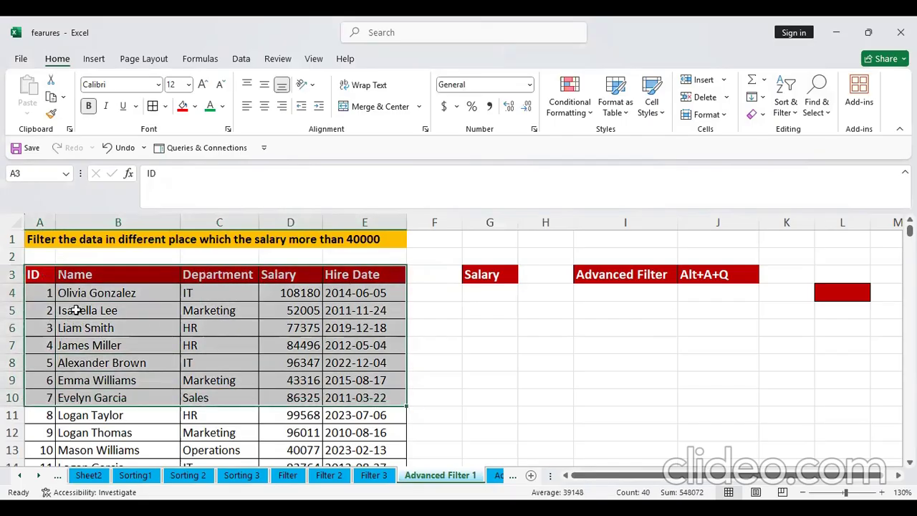
pyautogui.click(114, 324)
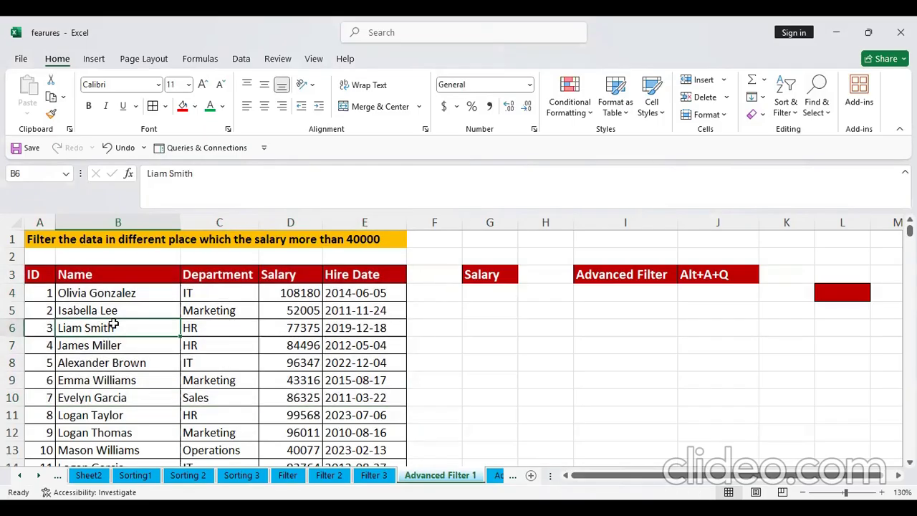
pyautogui.hotkey('alt', 'a')
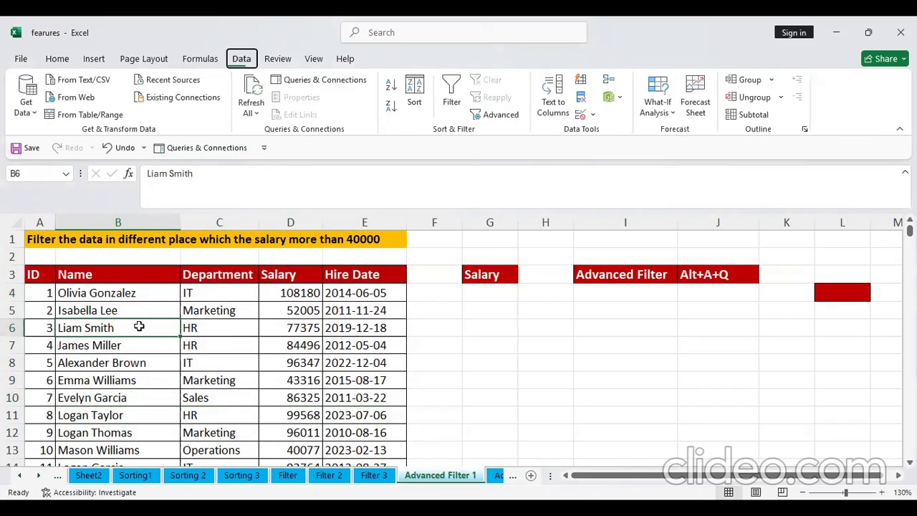
pyautogui.press('q')
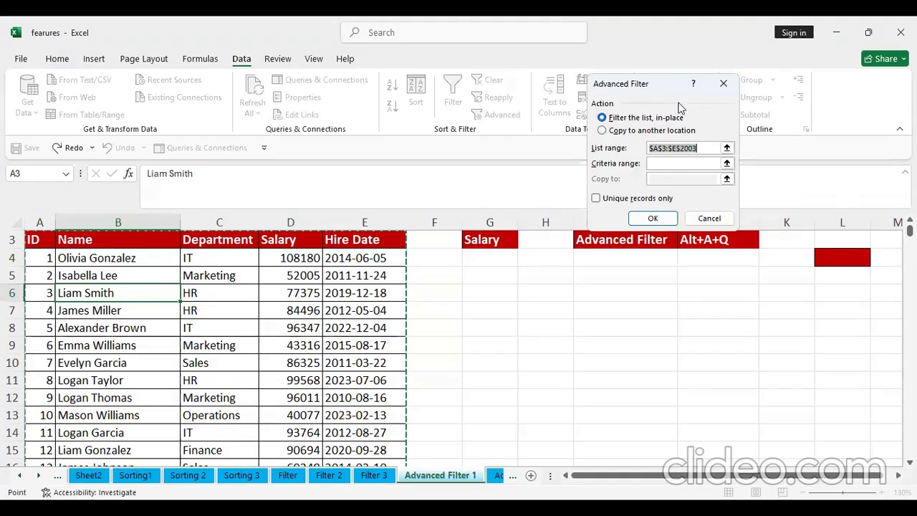
pyautogui.click(721, 86)
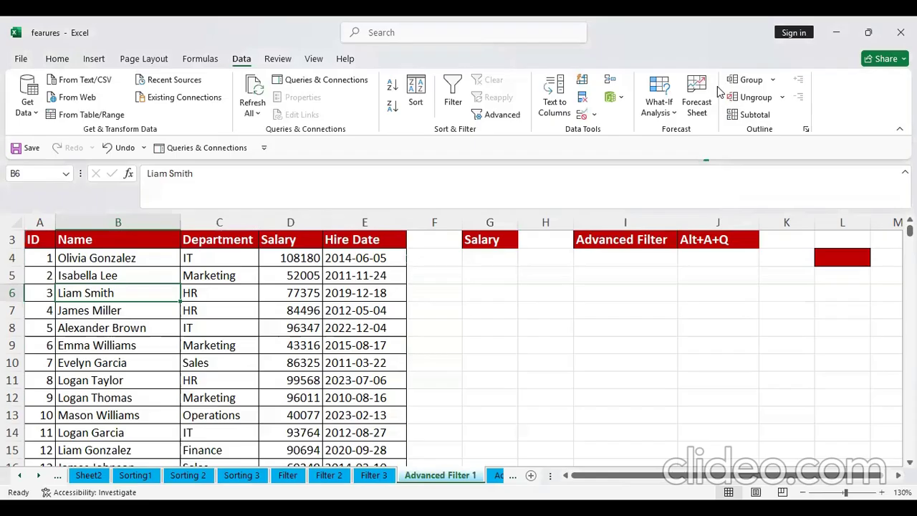
pyautogui.click(136, 310)
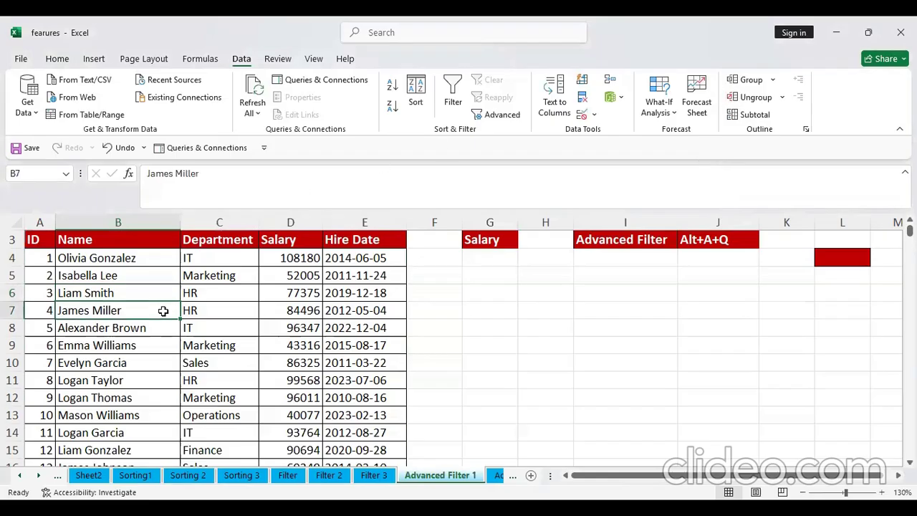
pyautogui.scroll(1, 155, 294)
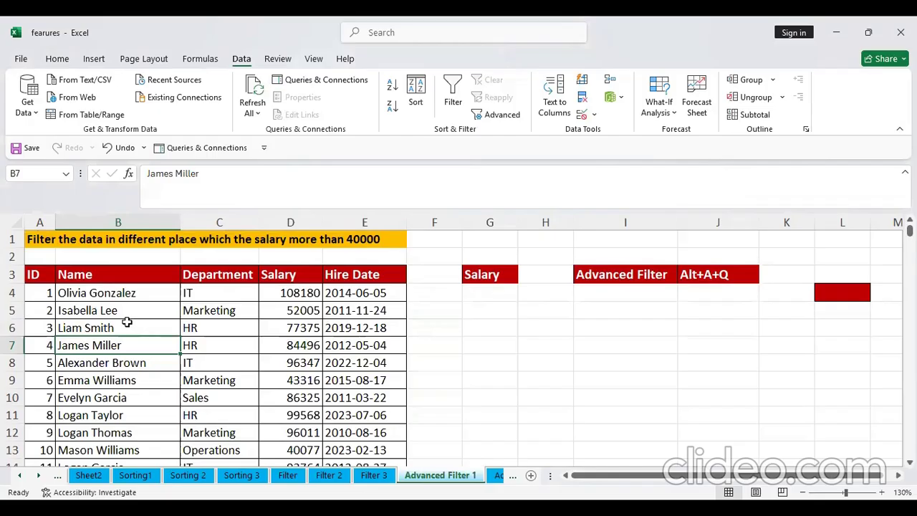
# - Open Advanced Filter from the Department column and set it to copy the results to another location
pyautogui.moveTo(217, 275); pyautogui.dragTo(219, 380)
pyautogui.click(214, 327)
pyautogui.moveTo(219, 328)
pyautogui.mouseDown()
pyautogui.moveTo(219, 338)
pyautogui.moveTo(221, 330)
pyautogui.mouseUp()
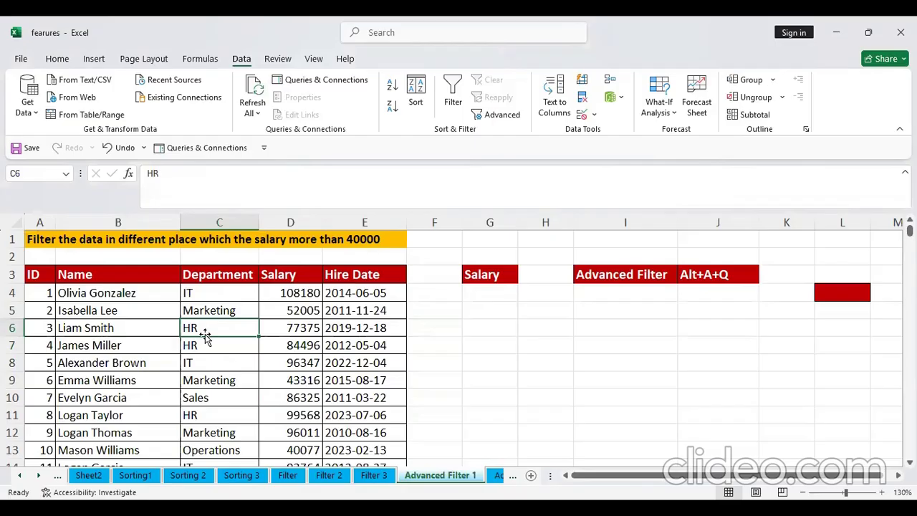
pyautogui.keyDown('shift'); pyautogui.click(203, 346); pyautogui.keyUp('shift')
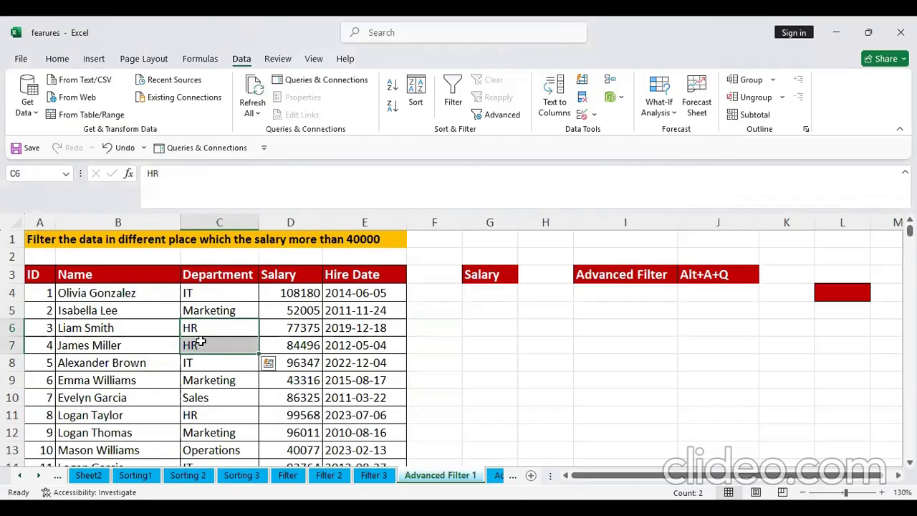
pyautogui.click(209, 377)
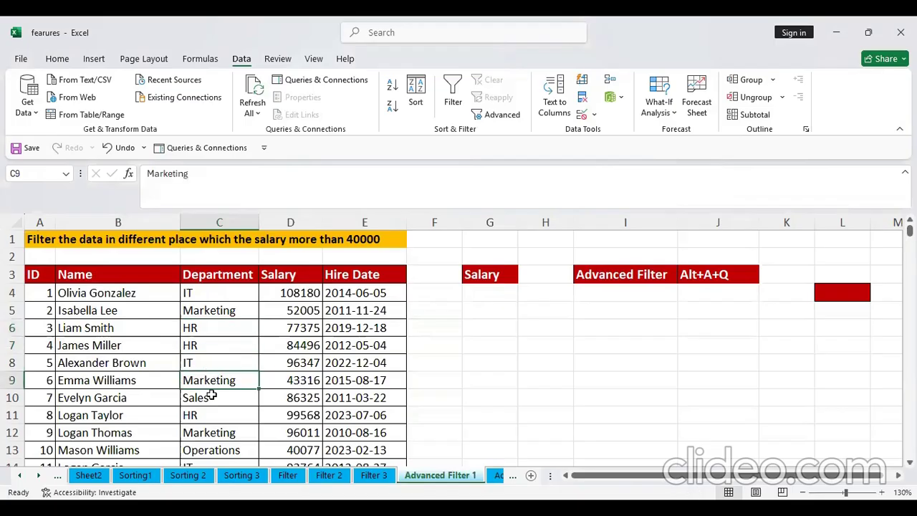
pyautogui.press('alt')
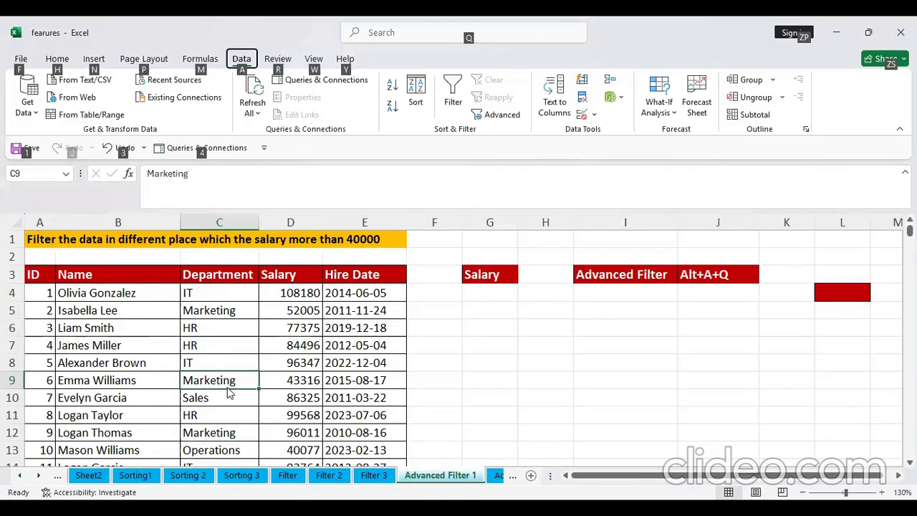
pyautogui.press('q')
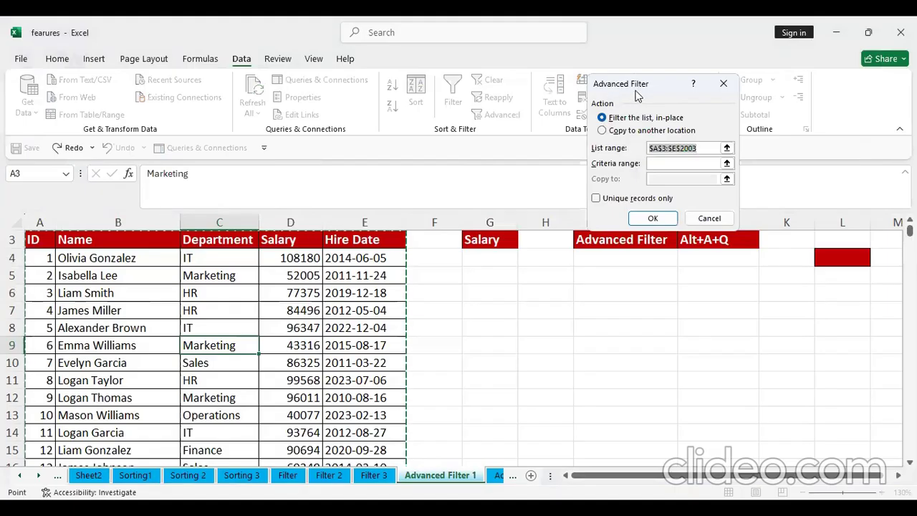
pyautogui.moveTo(636, 91); pyautogui.dragTo(659, 142)
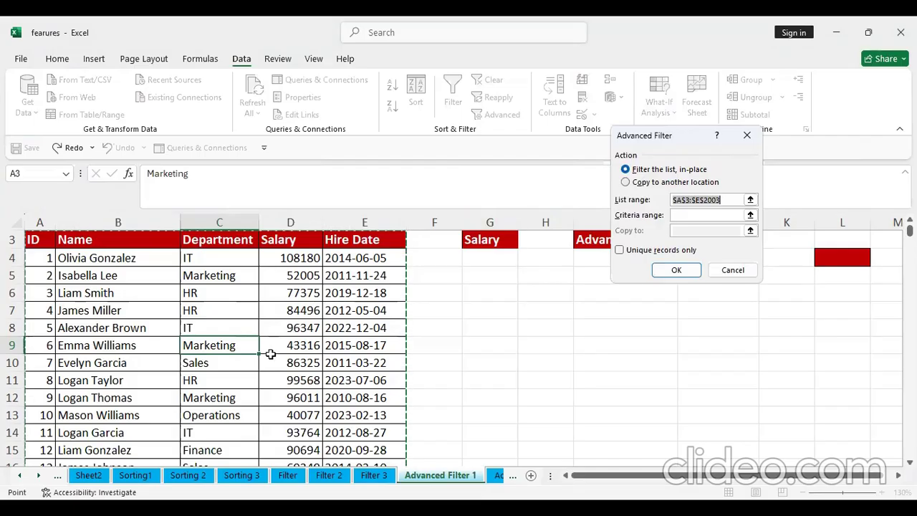
pyautogui.click(627, 182)
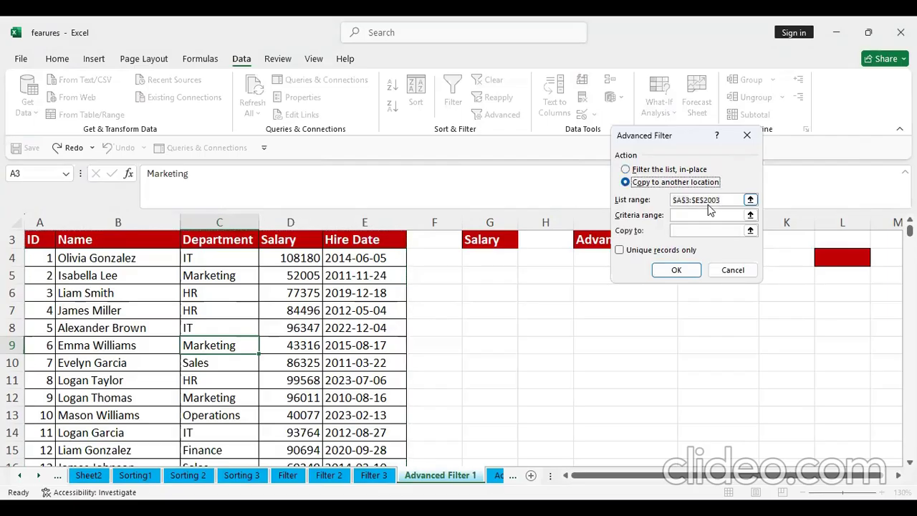
pyautogui.moveTo(695, 141); pyautogui.dragTo(683, 108)
# - Replace the Advanced Filter list range with the whole Department column including its header, C3:C2003
pyautogui.press('BackSpace')
pyautogui.press('BackSpace')
pyautogui.press('BackSpace')
pyautogui.press('BackSpace')
pyautogui.press('BackSpace')
pyautogui.press('BackSpace')
pyautogui.press('BackSpace')
pyautogui.press('BackSpace')
pyautogui.press('BackSpace')
pyautogui.press('BackSpace')
pyautogui.press('BackSpace')
pyautogui.press('BackSpace')
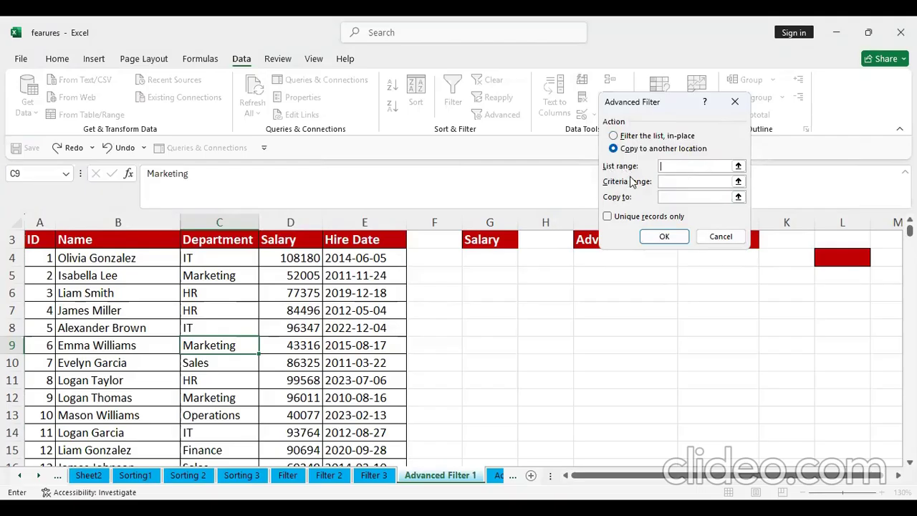
pyautogui.click(210, 241)
pyautogui.hotkey('ctrl', 'shift', 'Down')
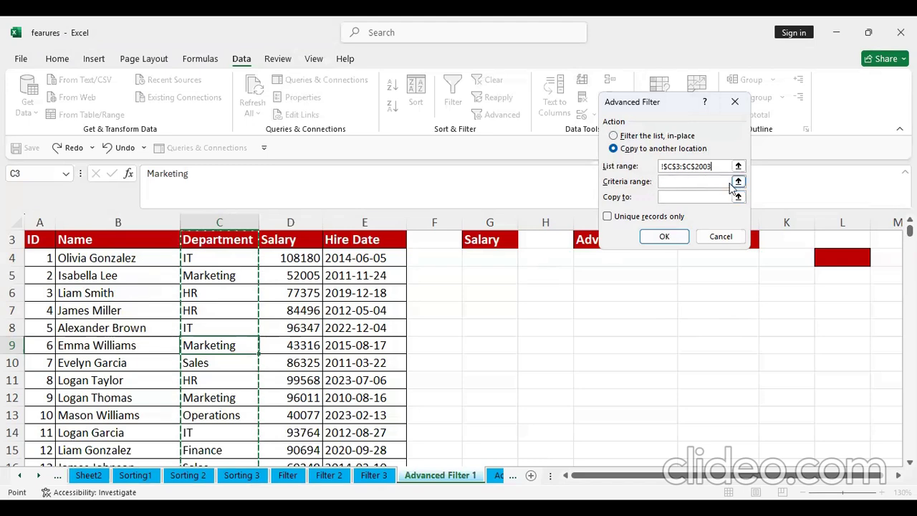
# - Set the copy destination to J7, restrict the output to unique records only, and run the Advanced Filter
pyautogui.click(678, 198)
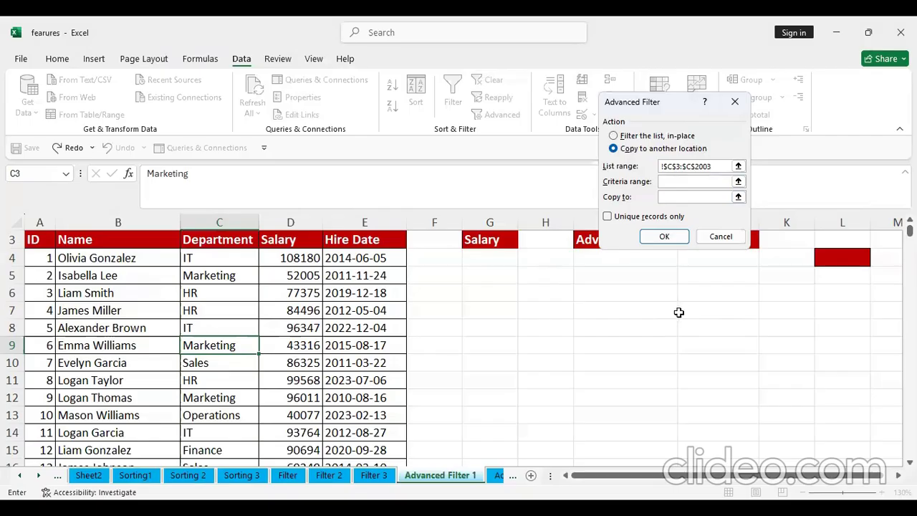
pyautogui.click(706, 305)
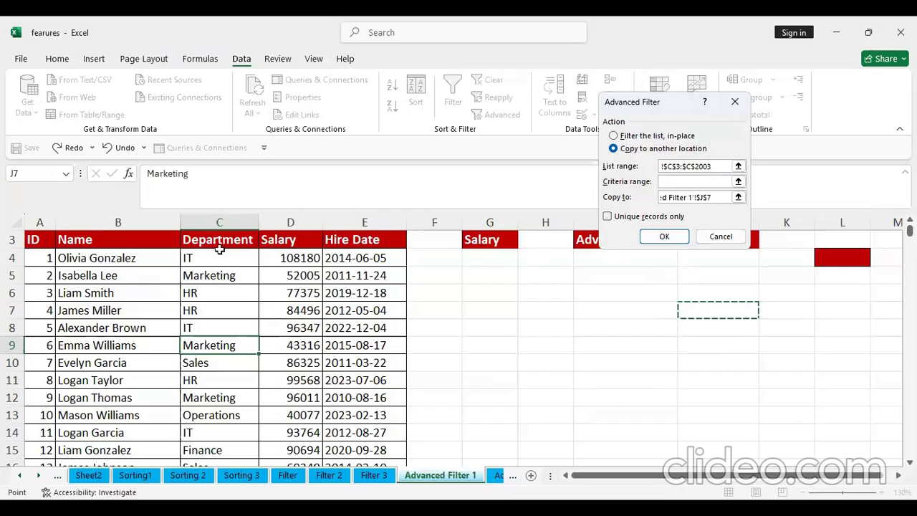
pyautogui.click(609, 217)
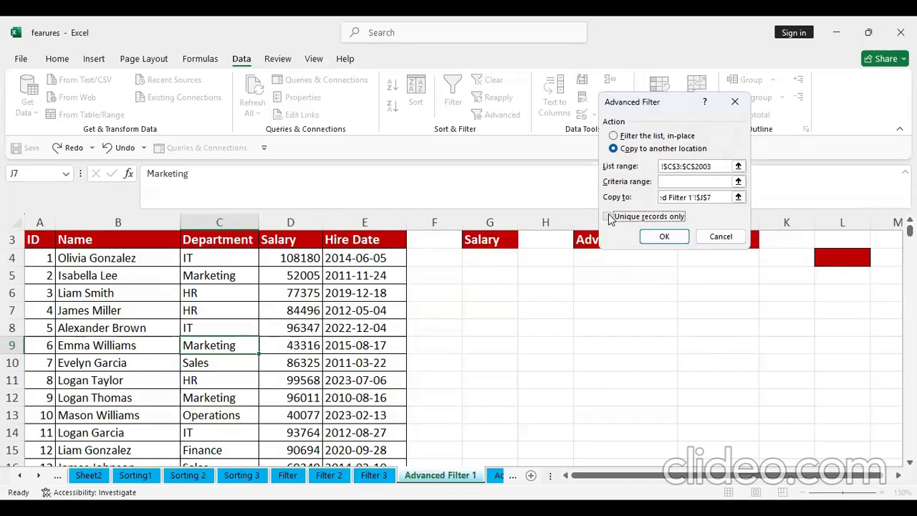
pyautogui.click(665, 237)
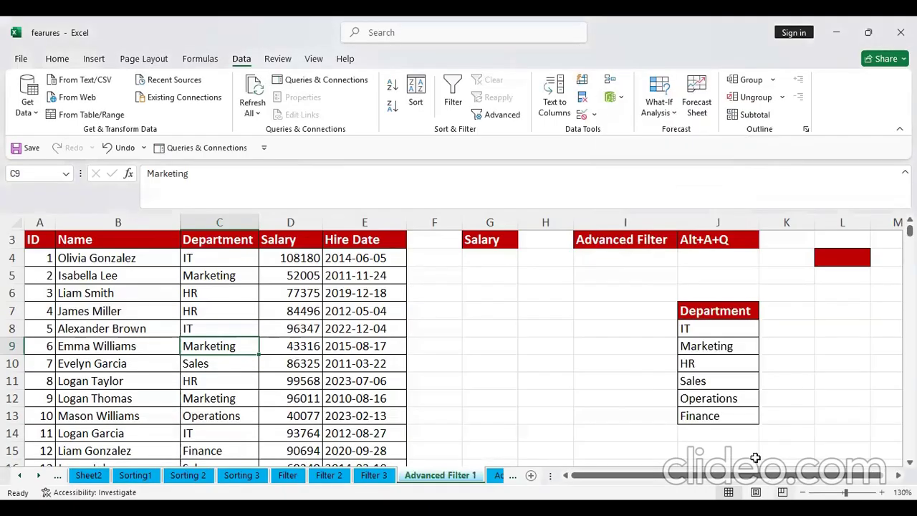
# - Compare the extracted department list in J7:J13 with the Name and Department columns of the source table
pyautogui.moveTo(720, 315); pyautogui.dragTo(745, 419)
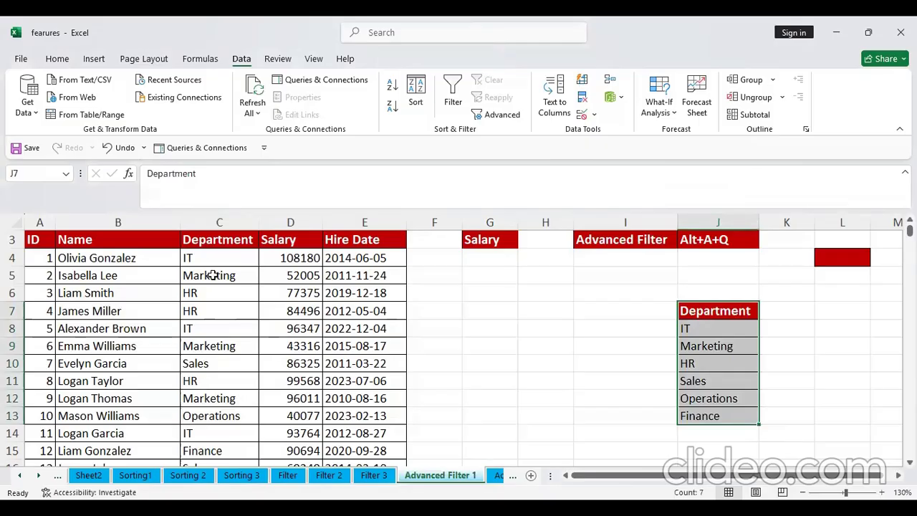
pyautogui.moveTo(208, 241); pyautogui.dragTo(208, 399)
pyautogui.moveTo(93, 243); pyautogui.dragTo(231, 415)
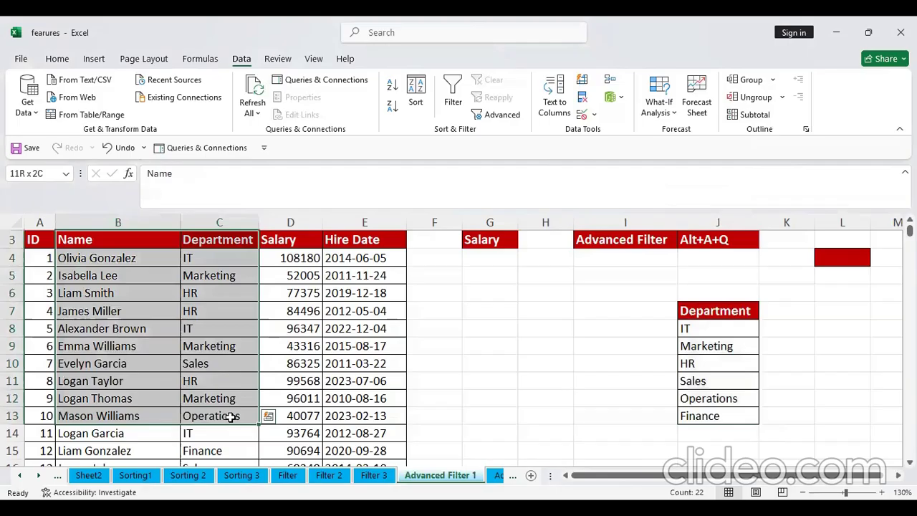
pyautogui.moveTo(199, 254); pyautogui.dragTo(118, 259)
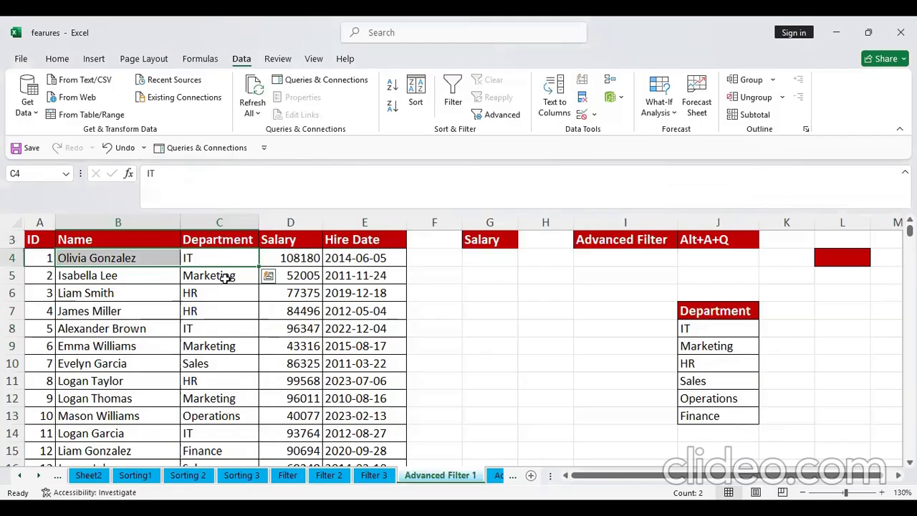
pyautogui.moveTo(219, 240); pyautogui.dragTo(221, 328)
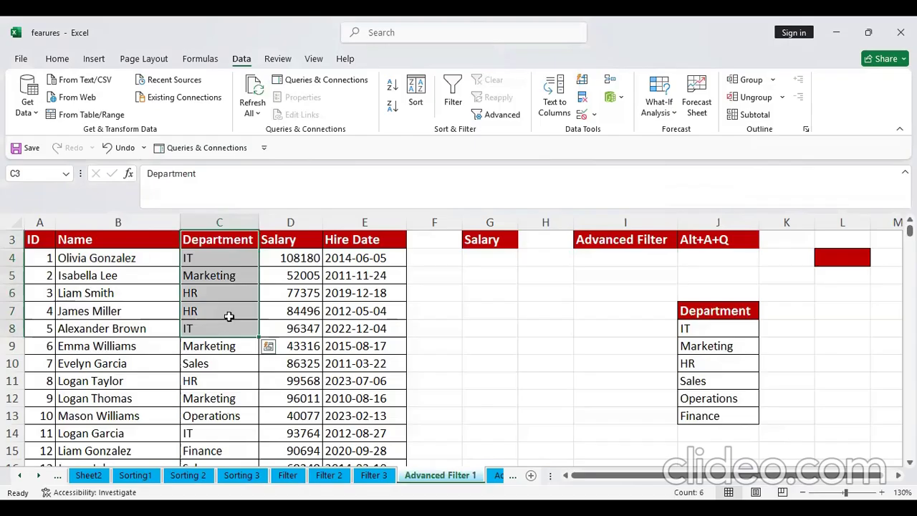
# - Examine the Department entries alongside the neighbouring Salary values in the first rows of the table
pyautogui.click(224, 254)
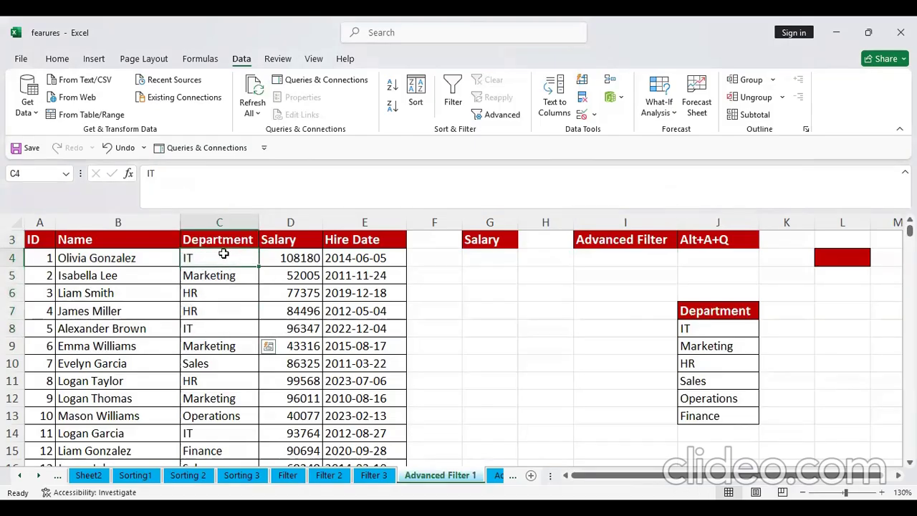
pyautogui.click(279, 259)
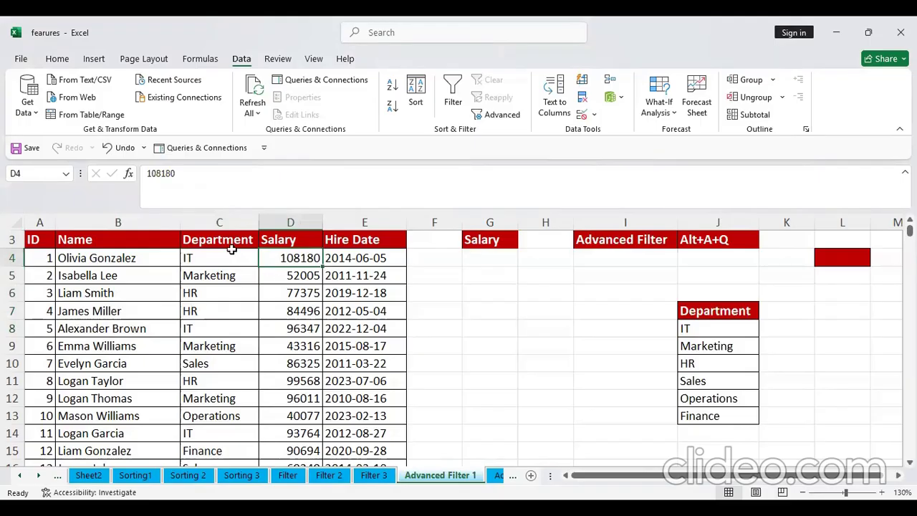
pyautogui.moveTo(226, 232); pyautogui.dragTo(237, 348)
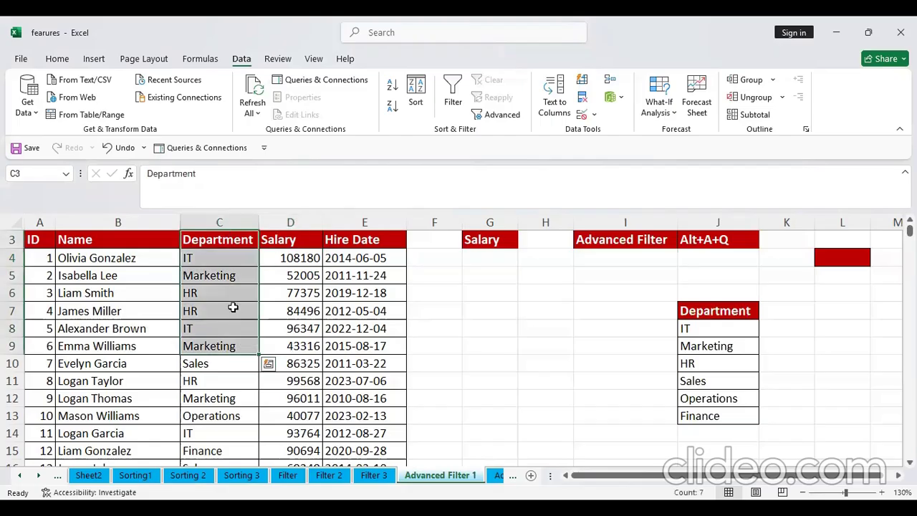
pyautogui.click(212, 263)
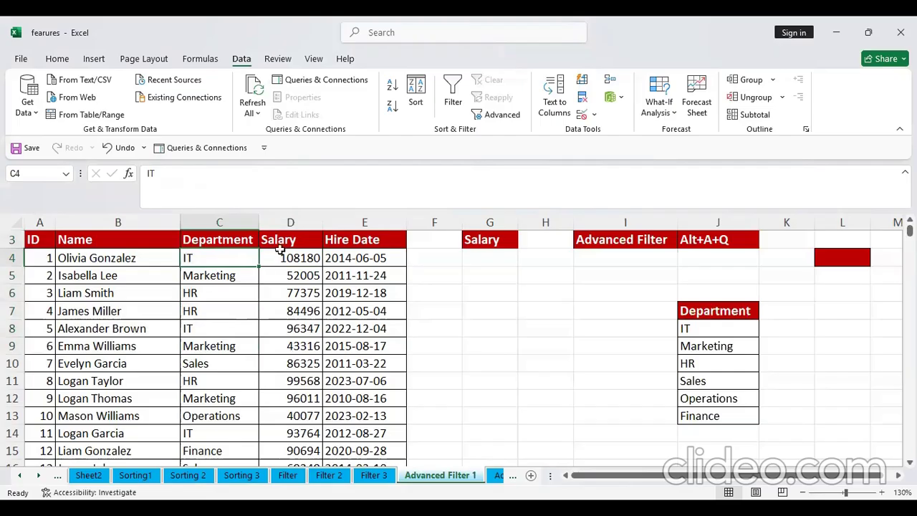
pyautogui.moveTo(248, 258); pyautogui.dragTo(275, 260)
pyautogui.click(216, 292)
pyautogui.click(299, 290)
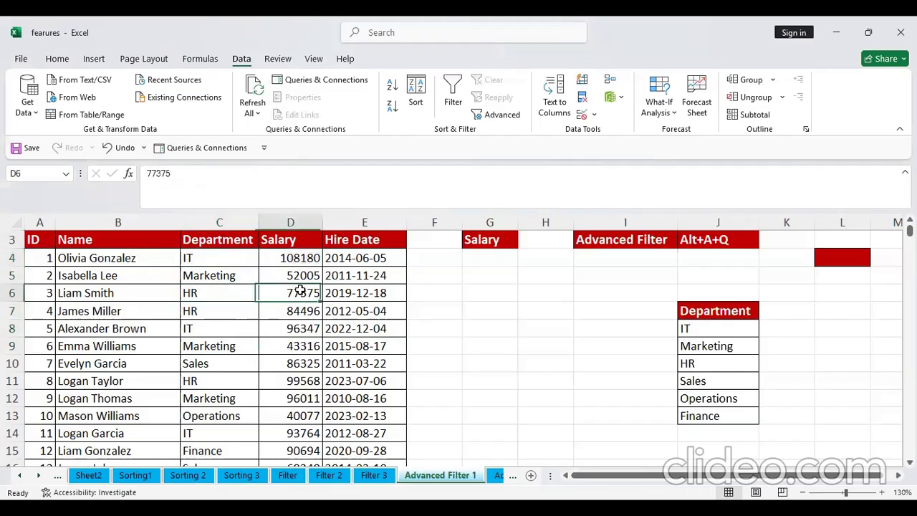
pyautogui.click(243, 294)
pyautogui.click(288, 293)
pyautogui.click(199, 294)
pyautogui.click(202, 258)
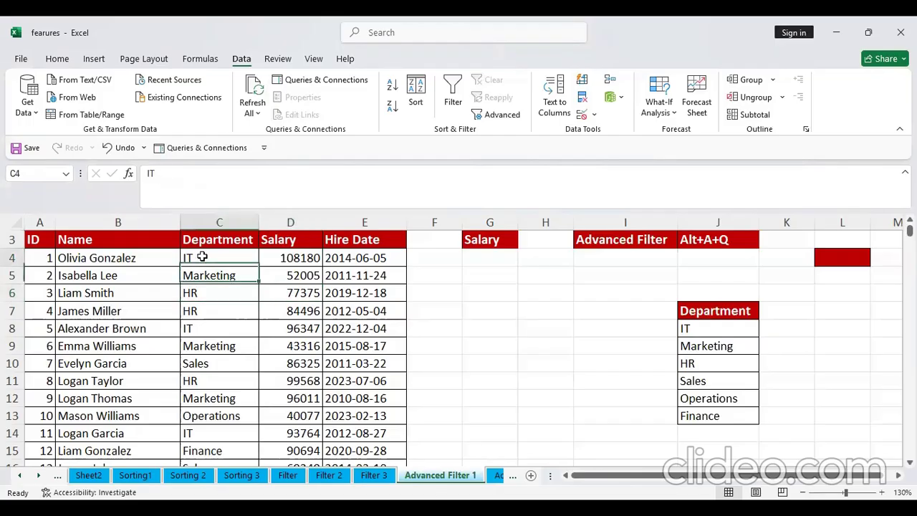
# - Insert a blank column before Salary and head it Region in D3
pyautogui.click(295, 221)
pyautogui.hotkey('ctrl', 'shift', '+')
pyautogui.click(285, 239)
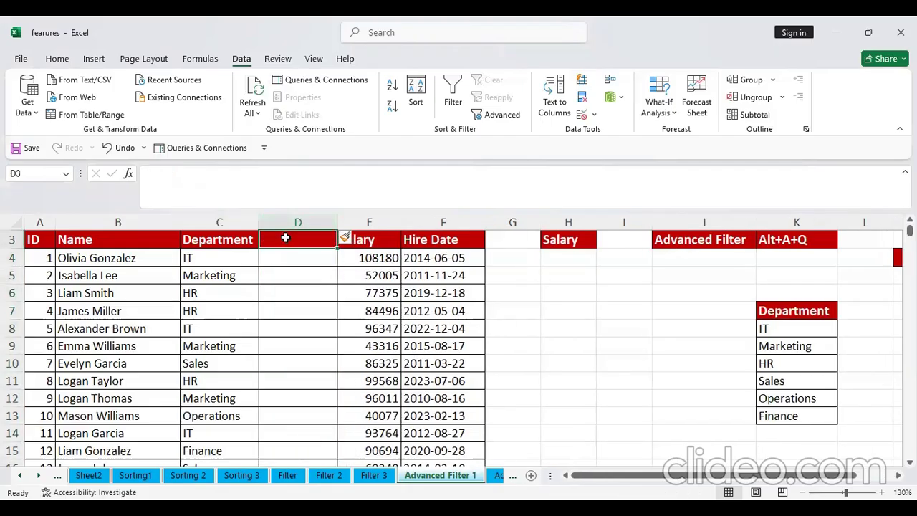
pyautogui.write('Region')
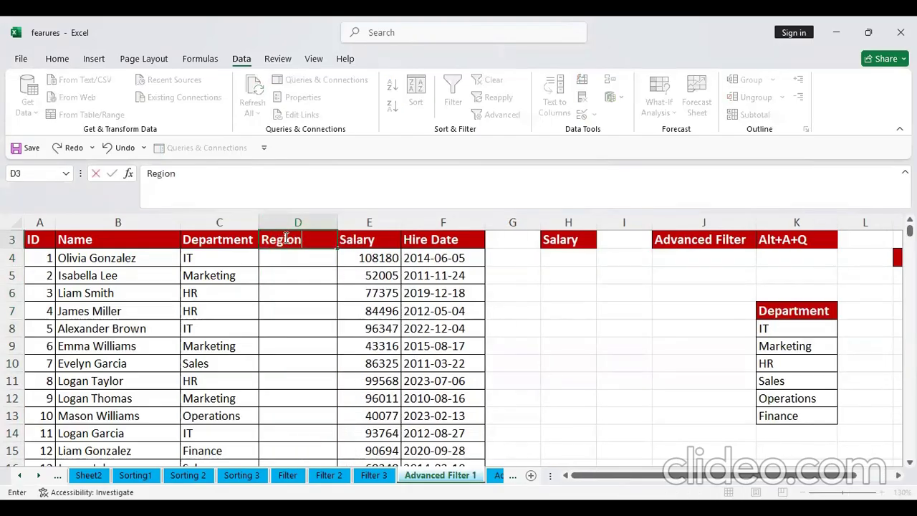
pyautogui.press('Return')
# - Enter West as the region in D4 and East in D8, beside the two IT entries
pyautogui.write('West')
pyautogui.press('Return')
pyautogui.press('Return')
pyautogui.press('Return')
pyautogui.press('Return')
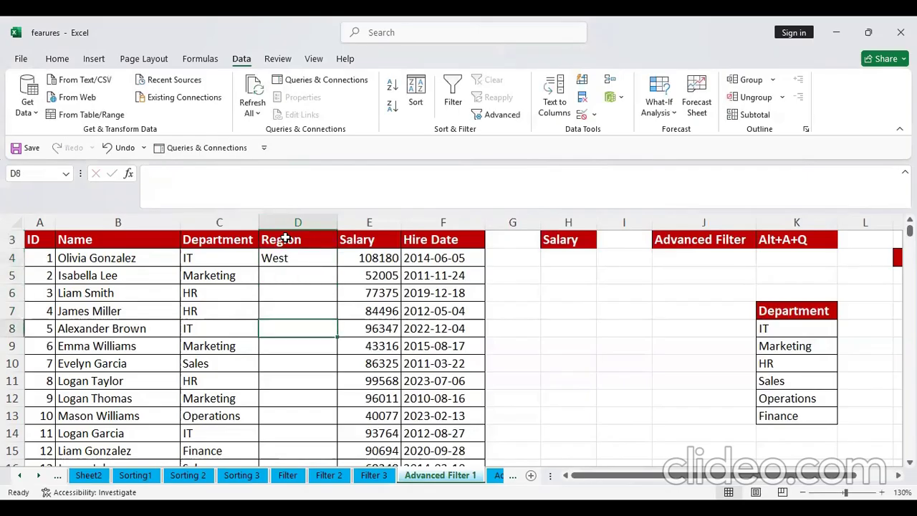
pyautogui.write('Ea')
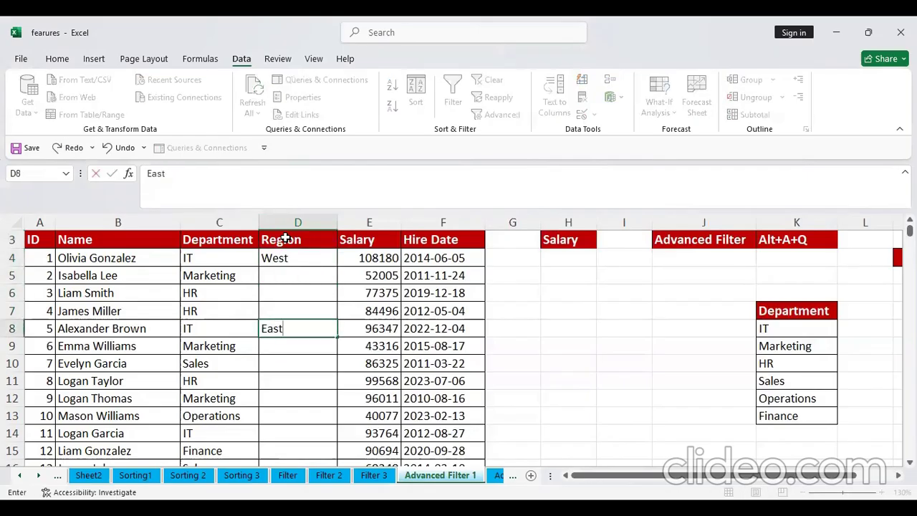
pyautogui.write('st')
pyautogui.press('Return')
# - Compare the Department and Region combinations of the two IT rows, then review the Department column
pyautogui.moveTo(226, 239); pyautogui.dragTo(310, 366)
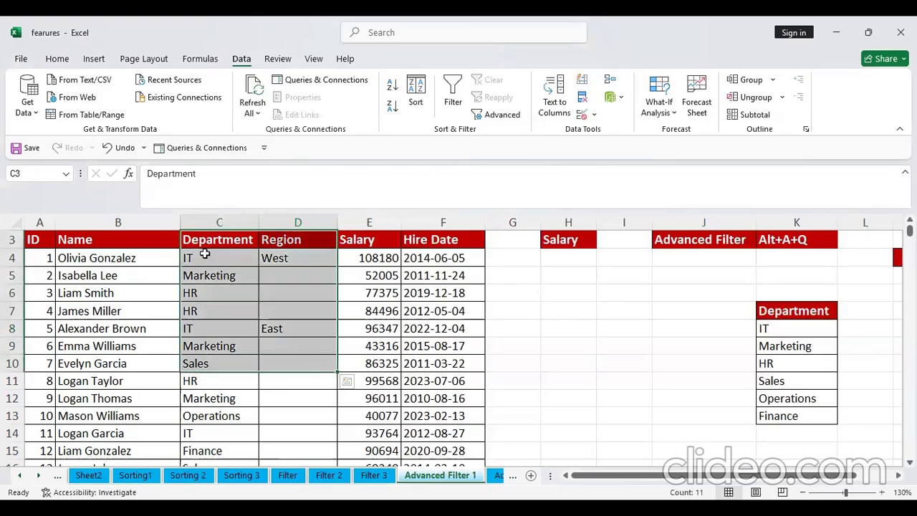
pyautogui.moveTo(208, 258); pyautogui.dragTo(280, 259)
pyautogui.moveTo(206, 324); pyautogui.dragTo(265, 323)
pyautogui.moveTo(194, 256); pyautogui.dragTo(273, 259)
pyautogui.moveTo(224, 333); pyautogui.dragTo(295, 338)
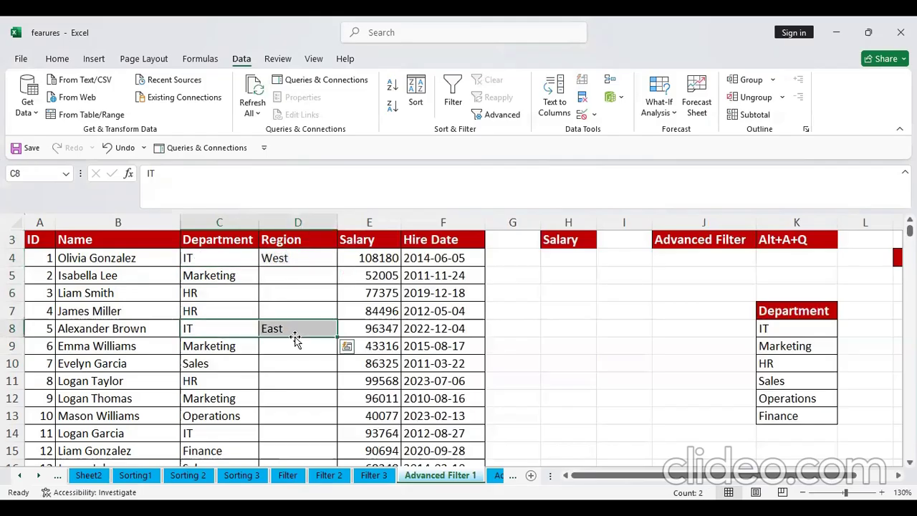
pyautogui.moveTo(207, 239); pyautogui.dragTo(224, 411)
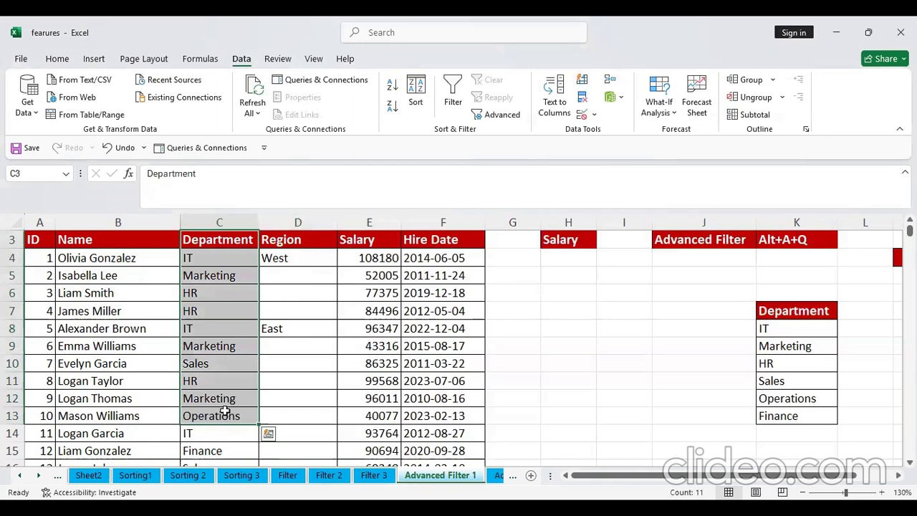
# - Fill in the missing regions with North in D5, South in D6 and West in D7
pyautogui.click(287, 275)
pyautogui.write('N')
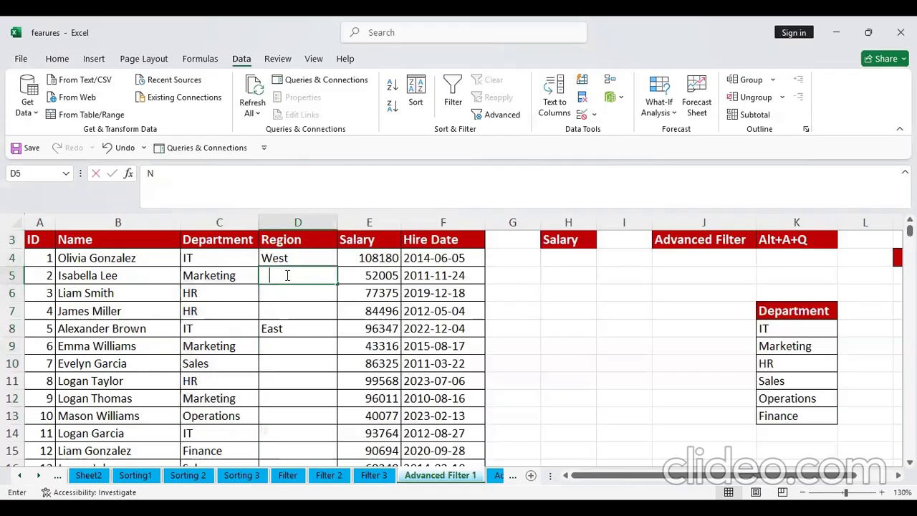
pyautogui.write('orth')
pyautogui.press('Return')
pyautogui.write('South')
pyautogui.press('Return')
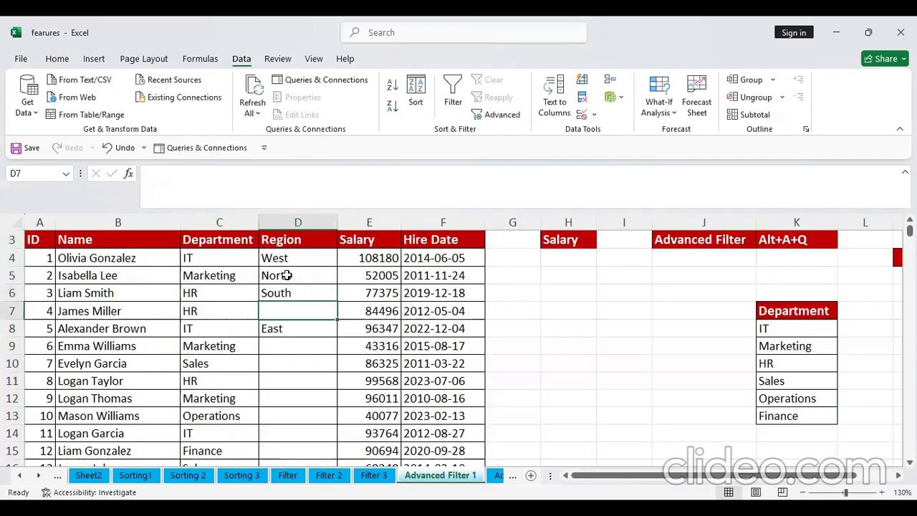
pyautogui.write('West')
pyautogui.press('Return')
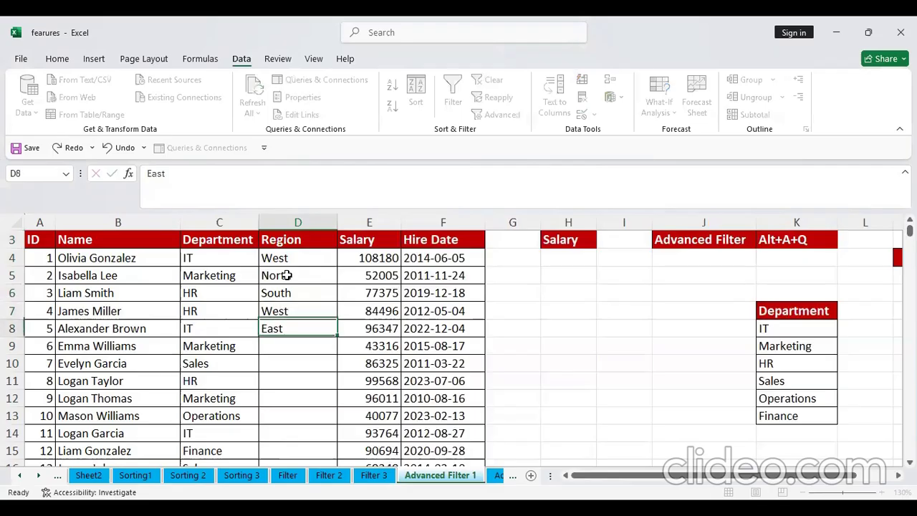
# - Copy the table range A3:F8 to A1 of a new sheet and autofit its column widths
pyautogui.moveTo(38, 241); pyautogui.dragTo(464, 324)
pyautogui.hotkey('ctrl', 'c')
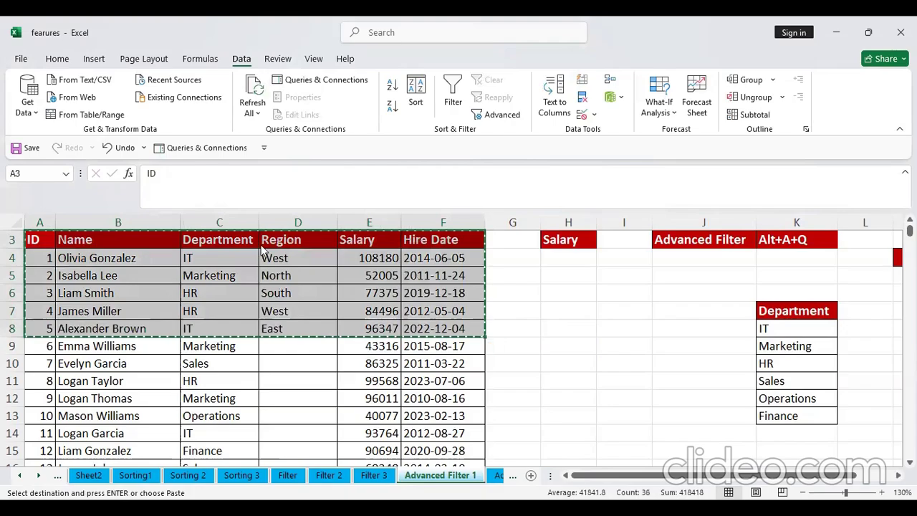
pyautogui.click(531, 475)
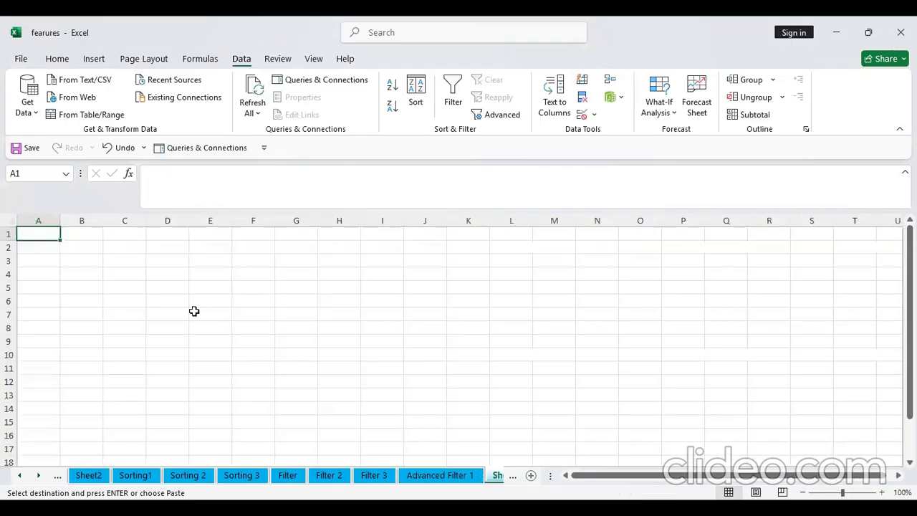
pyautogui.hotkey('ctrl', 'v')
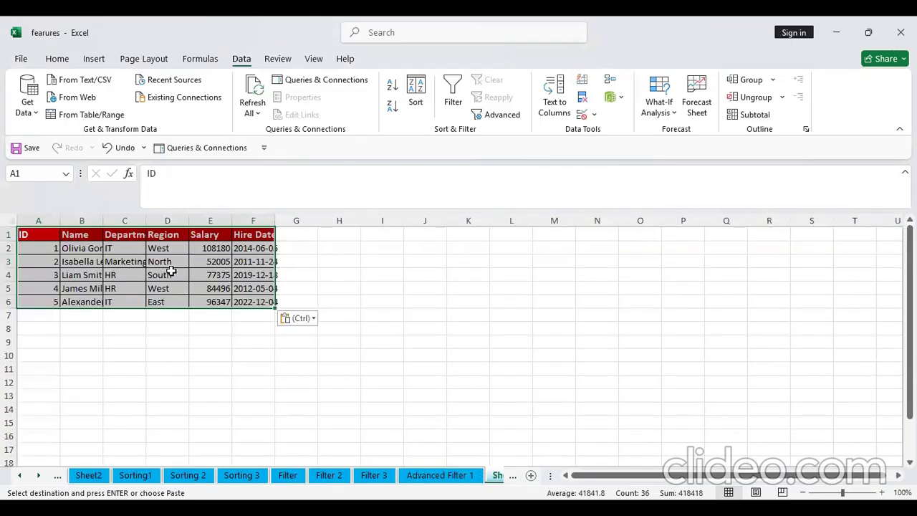
pyautogui.hotkey('alt', 'h')
pyautogui.press('o')
pyautogui.press('i')
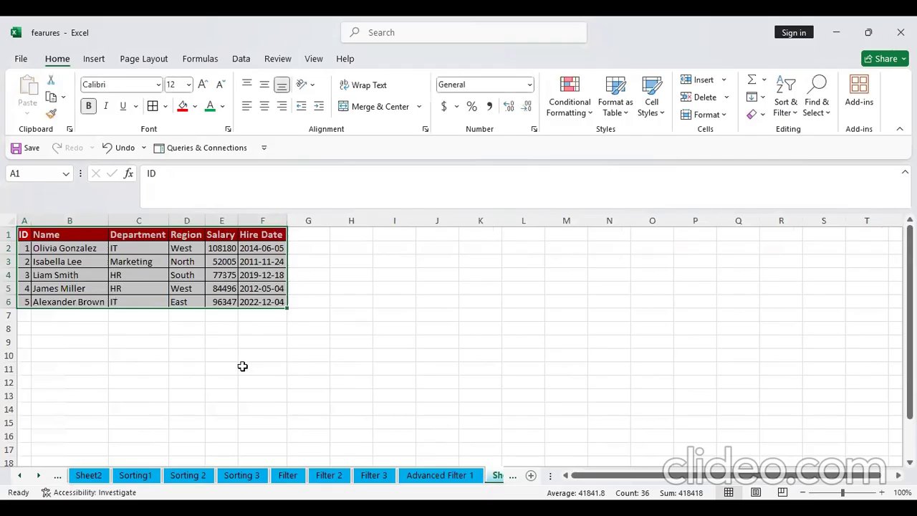
pyautogui.click(241, 366)
# - Open Advanced Filter with copying to another location and set the list range to the Department and Region columns, C1:D6
pyautogui.click(215, 273)
pyautogui.hotkey('alt', 'a')
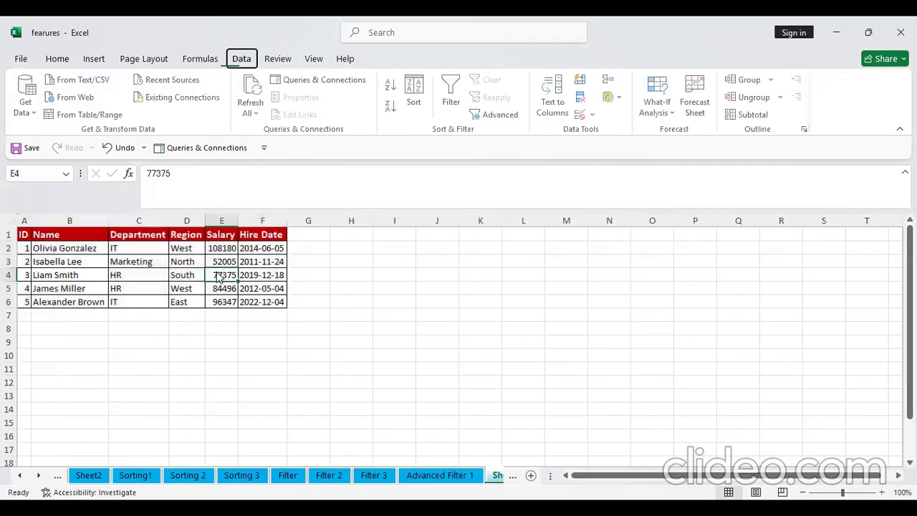
pyautogui.press('q')
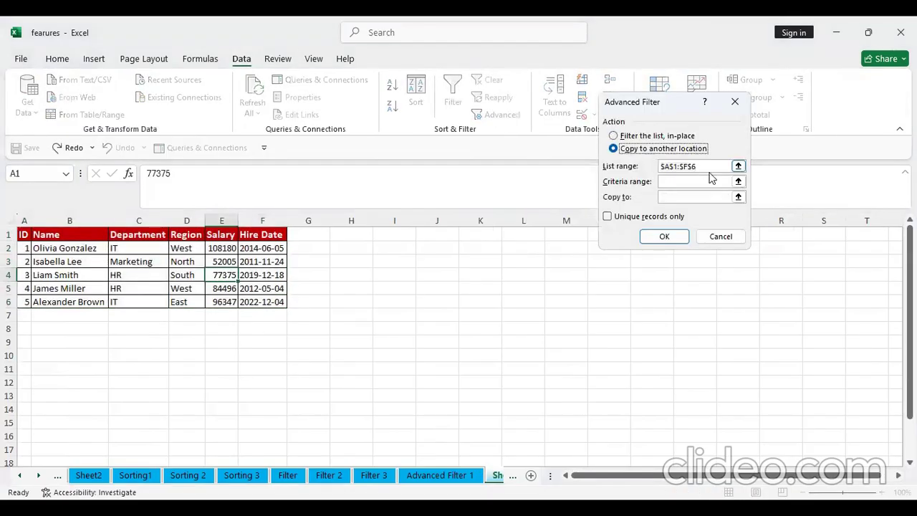
pyautogui.press('BackSpace')
pyautogui.press('BackSpace')
pyautogui.press('BackSpace')
pyautogui.press('BackSpace')
pyautogui.press('BackSpace')
pyautogui.press('BackSpace')
pyautogui.press('BackSpace')
pyautogui.press('BackSpace')
pyautogui.press('BackSpace')
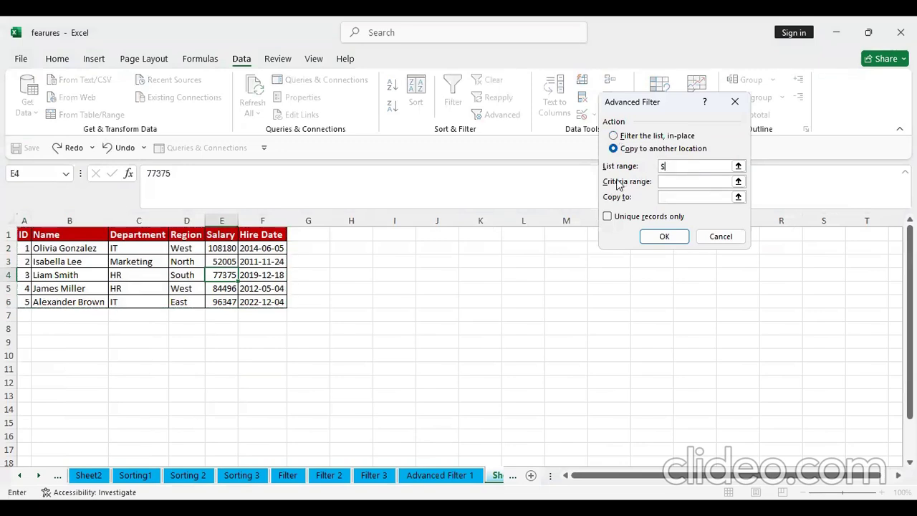
pyautogui.click(133, 233)
pyautogui.moveTo(133, 232); pyautogui.dragTo(188, 298)
# - Set the copy destination to J1, restrict the output to unique records only, and run the Advanced Filter
pyautogui.click(682, 198)
pyautogui.click(439, 231)
pyautogui.click(613, 217)
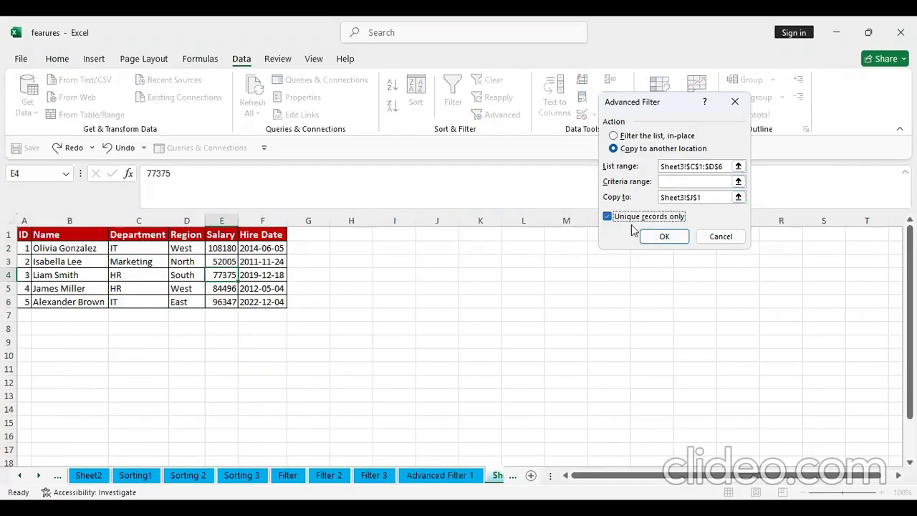
pyautogui.click(659, 237)
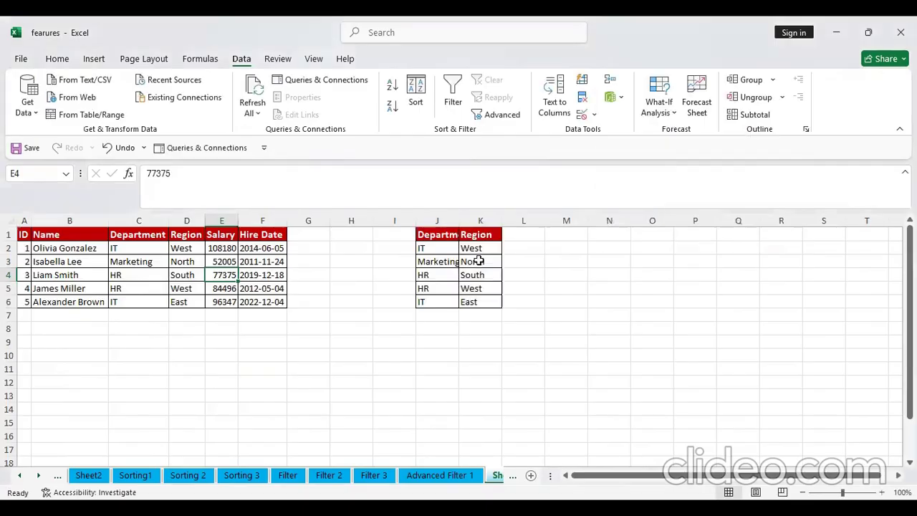
# - Check the two IT combinations in the extracted list, then clear the list from columns J:K
pyautogui.click(430, 302)
pyautogui.moveTo(497, 301); pyautogui.dragTo(497, 301)
pyautogui.moveTo(430, 248); pyautogui.dragTo(473, 250)
pyautogui.moveTo(437, 218); pyautogui.dragTo(478, 217)
pyautogui.press('Delete')
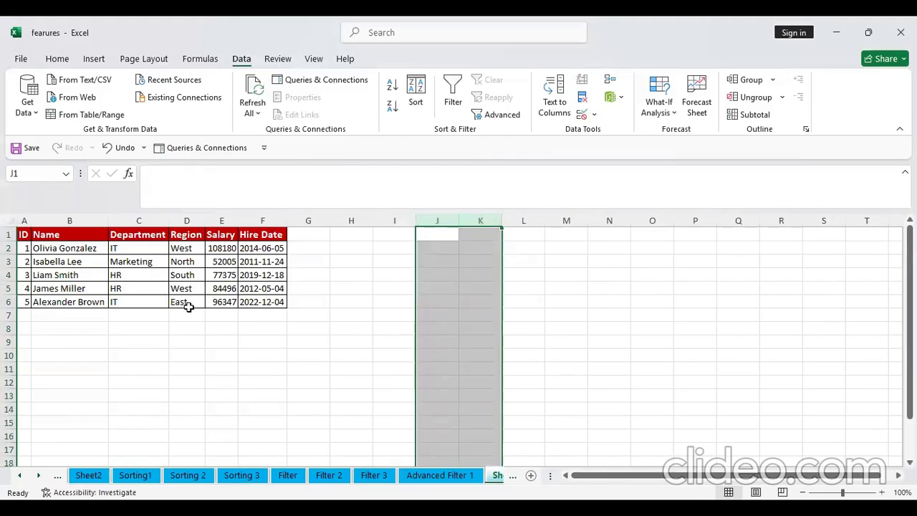
# - Return to the Advanced Filter 1 sheet and go to the start of its employee table
pyautogui.click(189, 476)
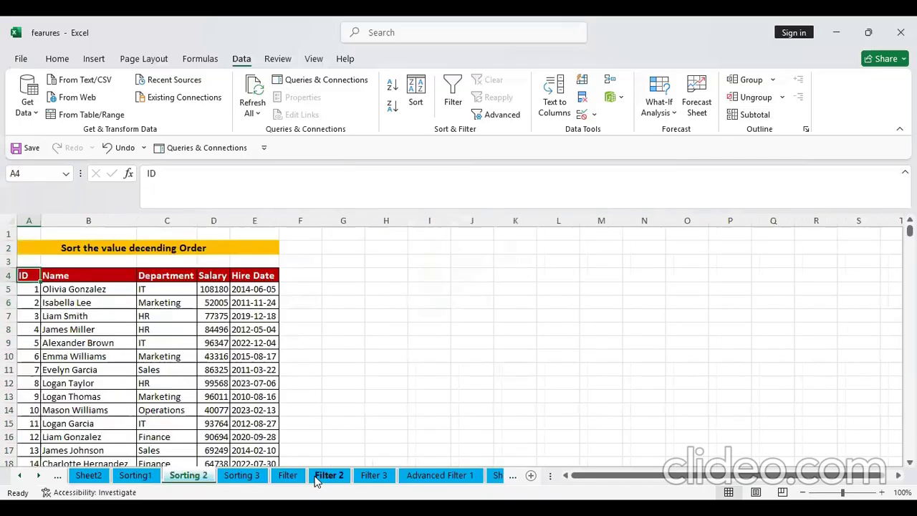
pyautogui.click(319, 478)
pyautogui.click(371, 480)
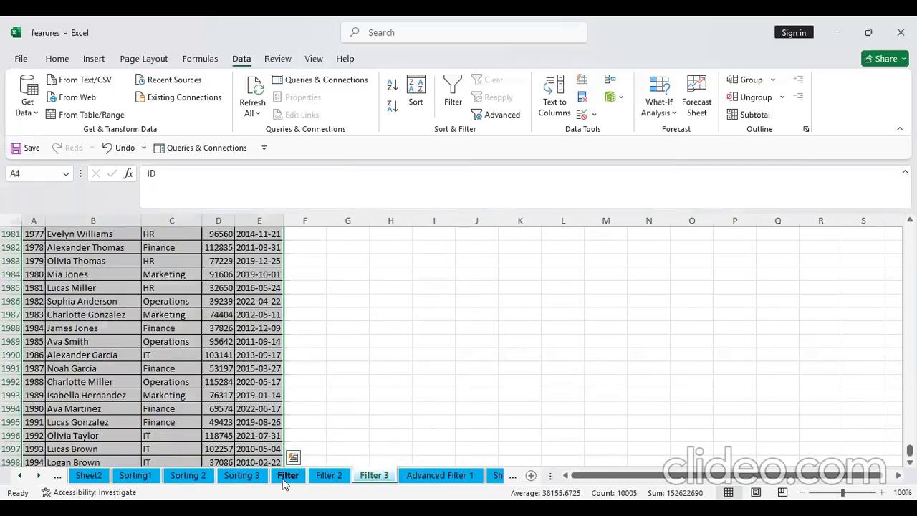
pyautogui.click(285, 479)
pyautogui.click(473, 481)
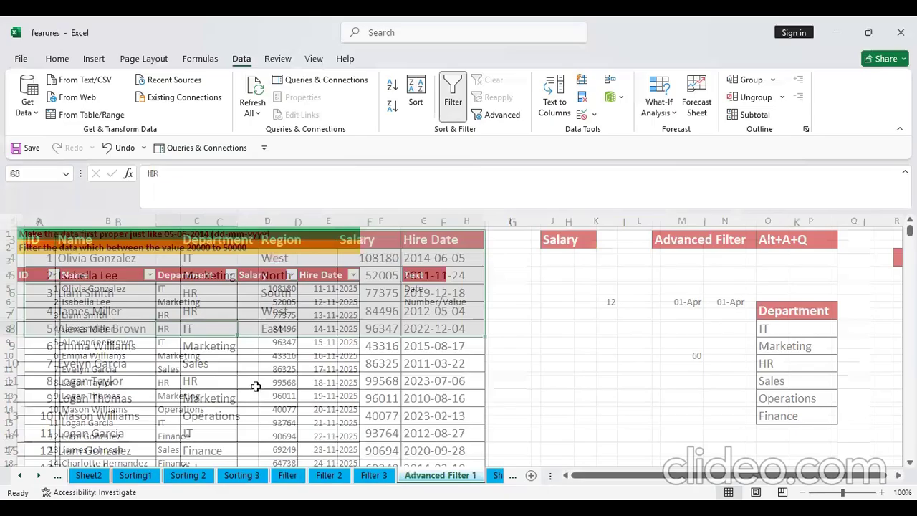
pyautogui.click(188, 312)
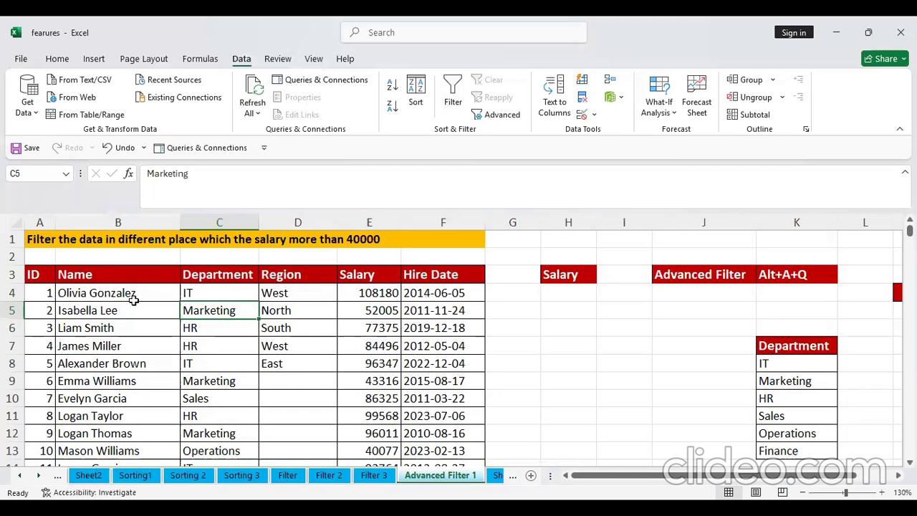
# - Copy the Department header and its IT entry from C3:C4 to H7:H8, and widen column H to fit the header
pyautogui.moveTo(206, 275); pyautogui.dragTo(207, 292)
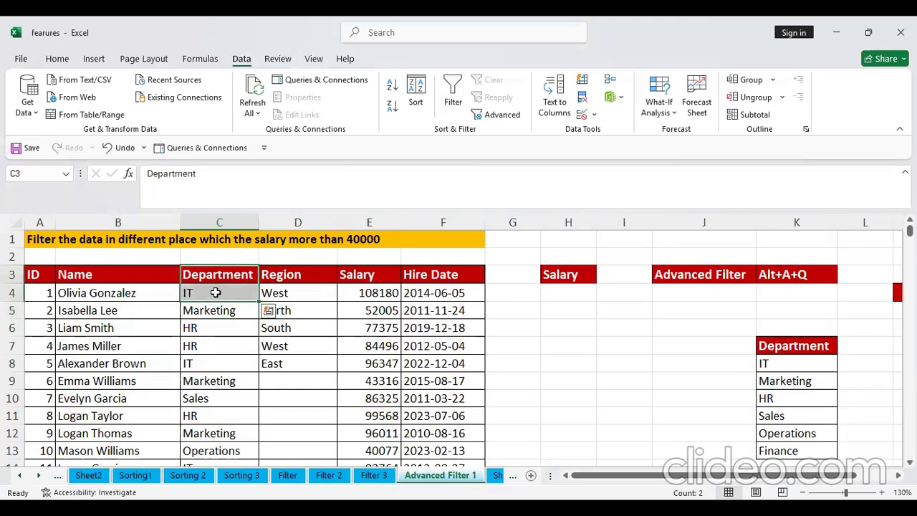
pyautogui.hotkey('ctrl', 'c')
pyautogui.click(569, 355)
pyautogui.hotkey('ctrl', 'v')
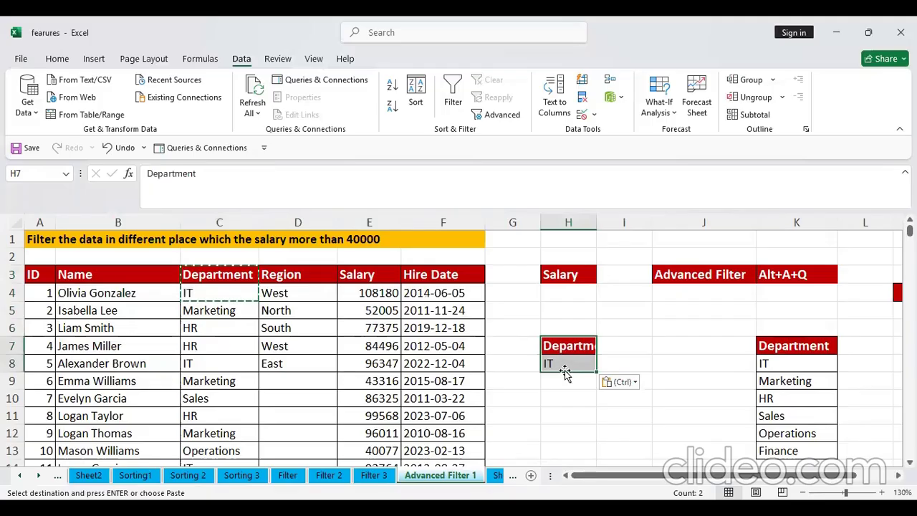
pyautogui.moveTo(595, 223); pyautogui.dragTo(620, 222)
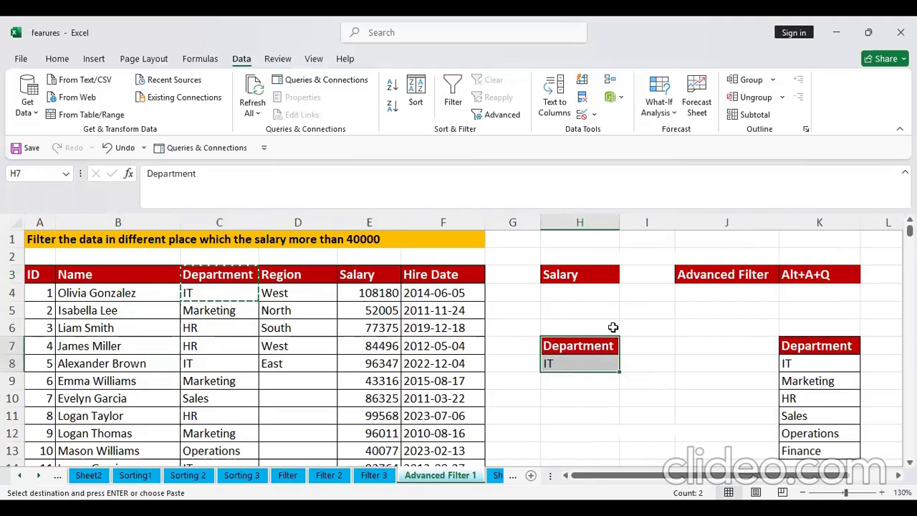
pyautogui.click(597, 360)
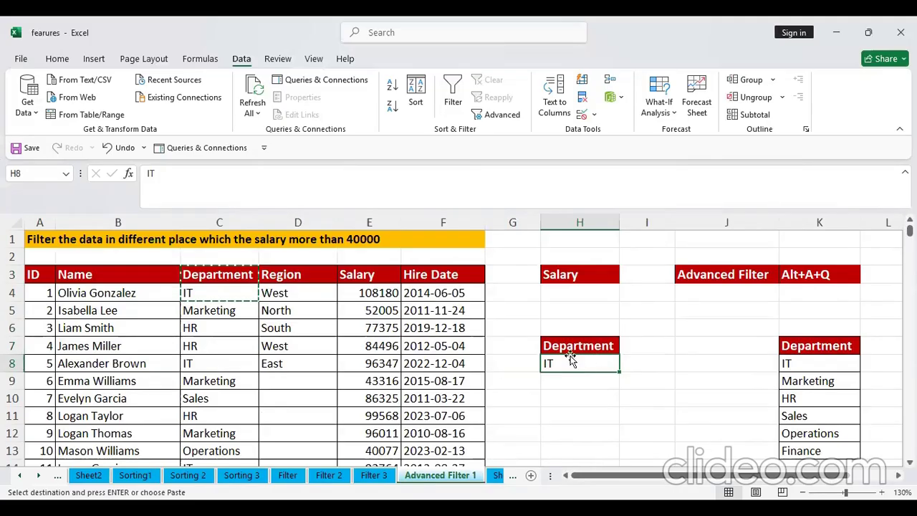
pyautogui.click(586, 346)
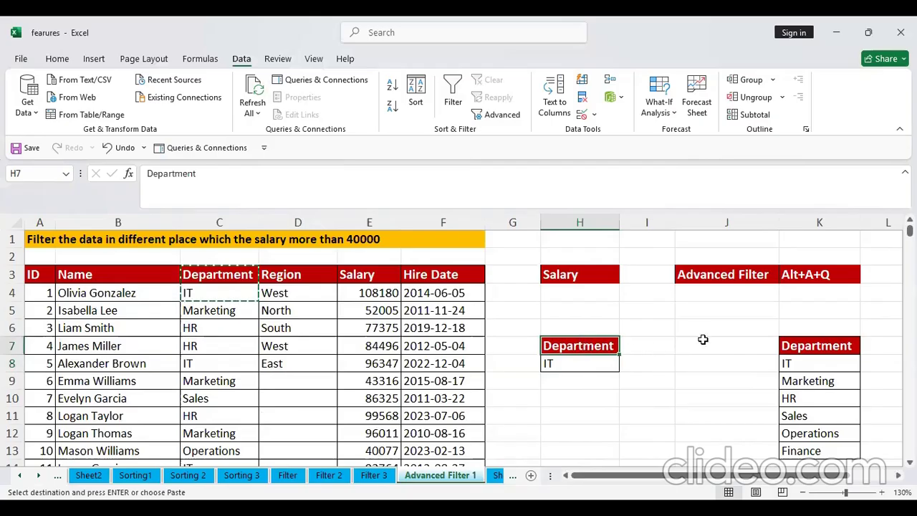
# - Open the Advanced Filter for the employee table and set it to copy the results to another location
pyautogui.moveTo(704, 331); pyautogui.dragTo(704, 342)
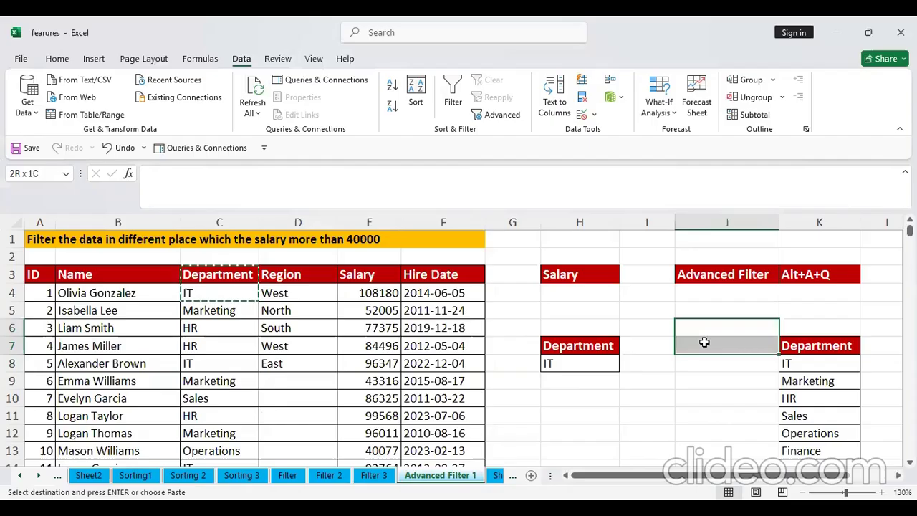
pyautogui.click(577, 368)
pyautogui.moveTo(577, 369); pyautogui.dragTo(579, 374)
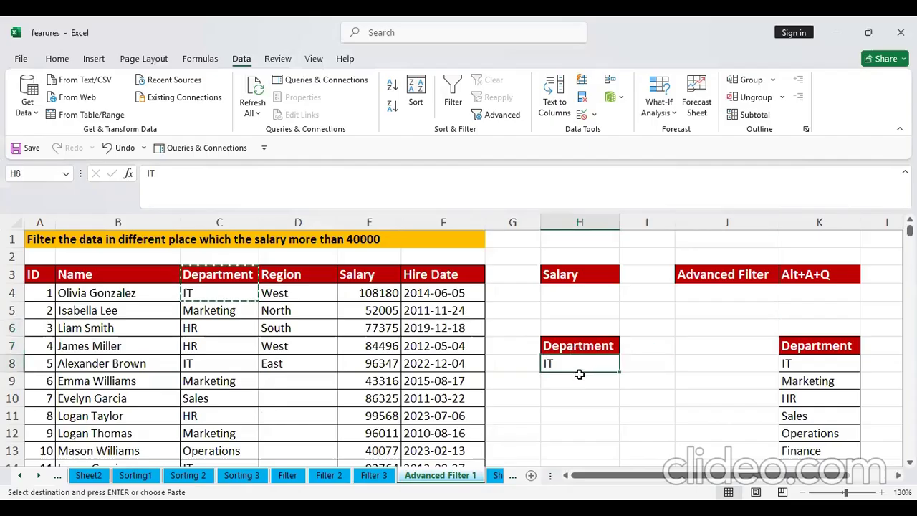
pyautogui.click(293, 358)
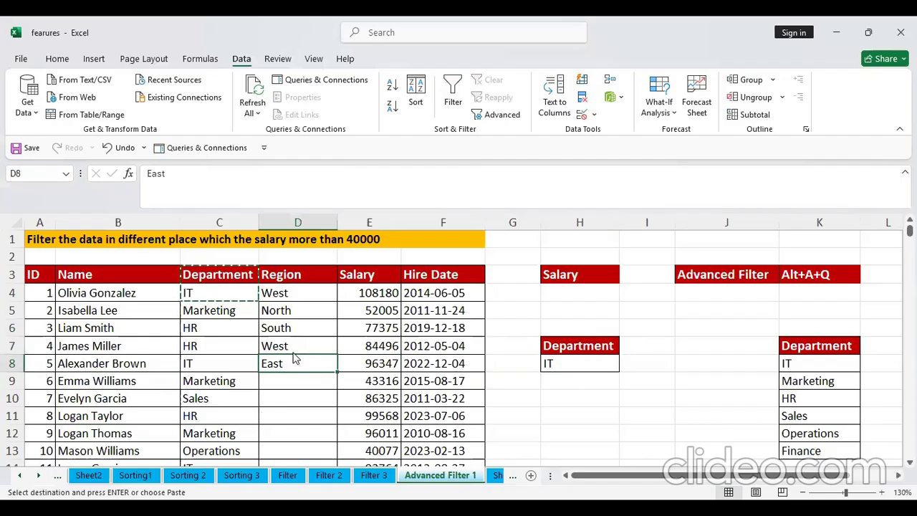
pyautogui.press('alt')
pyautogui.press('a')
pyautogui.press('q')
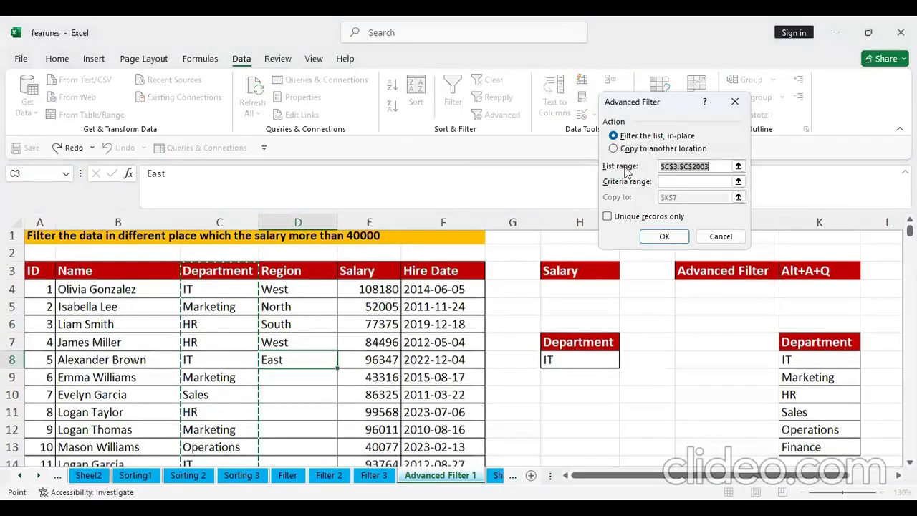
pyautogui.click(613, 148)
# - Clear the previous list range and copy destination, and set the list range to the whole employee table, A3:F2003
pyautogui.click(714, 170)
pyautogui.press('BackSpace')
pyautogui.press('BackSpace')
pyautogui.press('BackSpace')
pyautogui.press('BackSpace')
pyautogui.press('BackSpace')
pyautogui.press('BackSpace')
pyautogui.press('BackSpace')
pyautogui.press('BackSpace')
pyautogui.press('BackSpace')
pyautogui.press('BackSpace')
pyautogui.press('BackSpace')
pyautogui.press('BackSpace')
pyautogui.press('BackSpace')
pyautogui.press('BackSpace')
pyautogui.press('BackSpace')
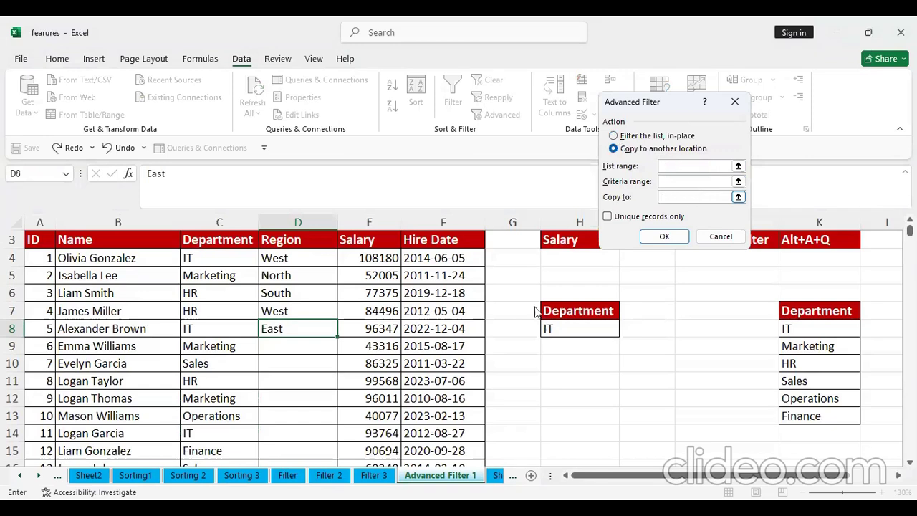
pyautogui.scroll(1, 381, 332)
pyautogui.click(663, 166)
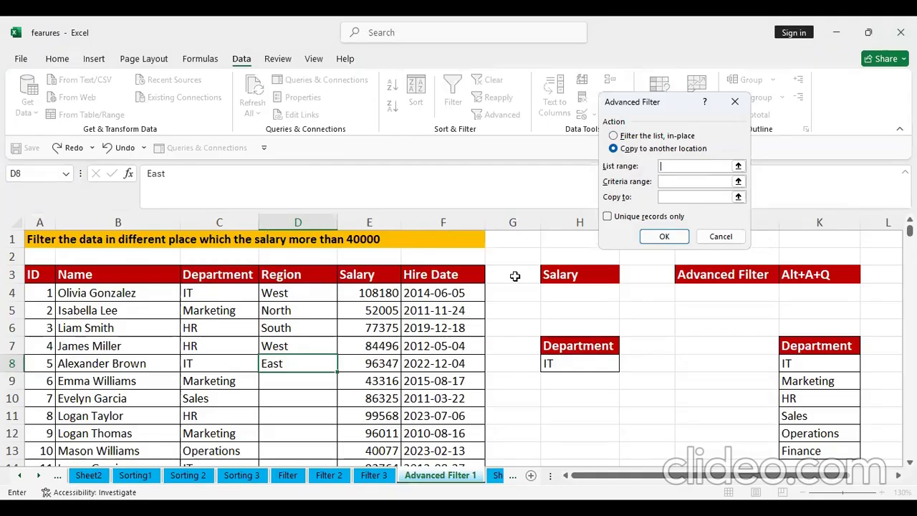
pyautogui.click(39, 276)
pyautogui.hotkey('ctrl', 'shift', 'Right')
pyautogui.hotkey('ctrl', 'shift', 'Down')
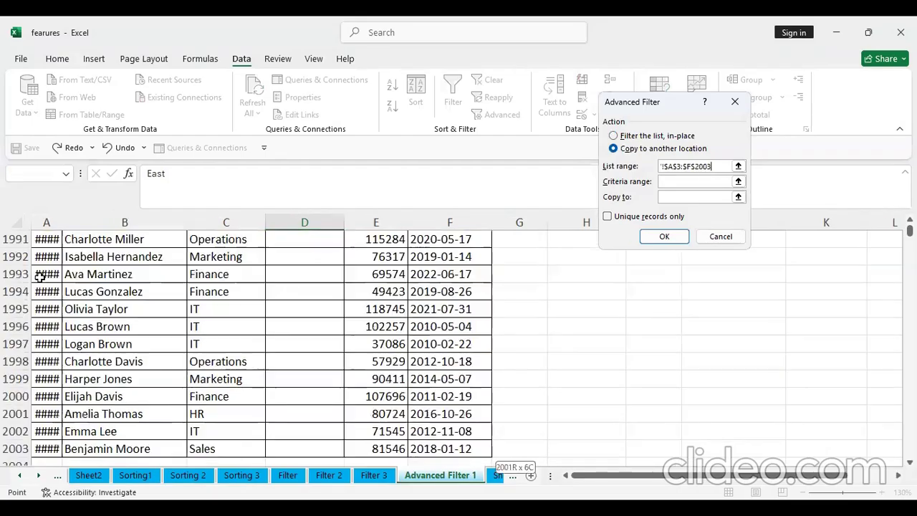
pyautogui.hotkey('ctrl', 'BackSpace')
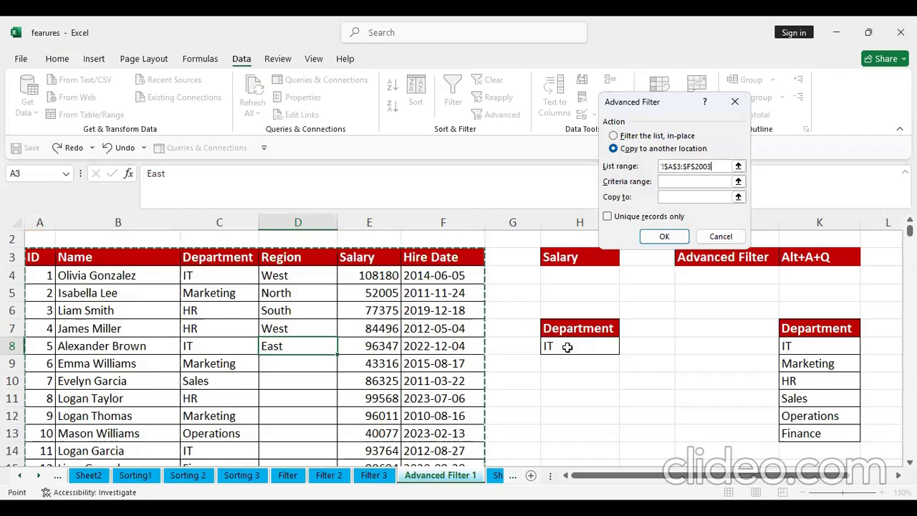
# - Use H7:H8 as the criteria range, set the copy destination to I20, and run the Advanced Filter
pyautogui.click(671, 182)
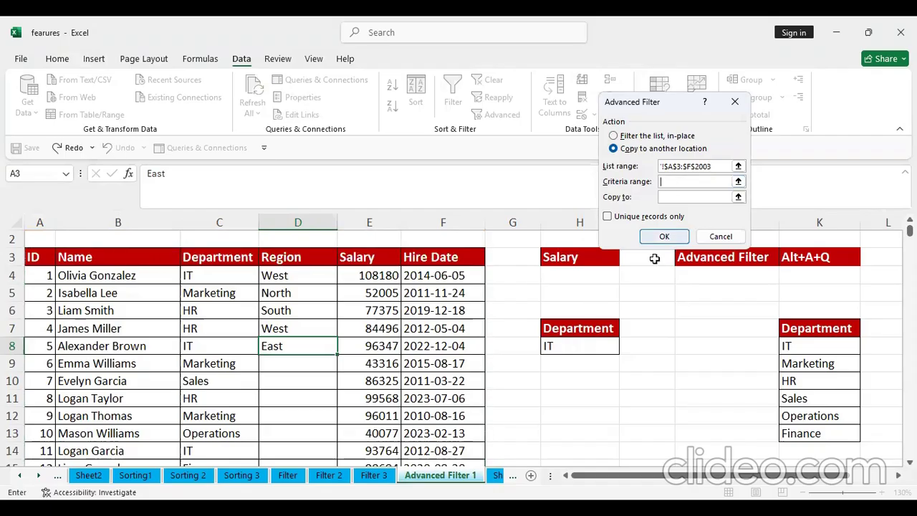
pyautogui.moveTo(592, 330); pyautogui.dragTo(592, 347)
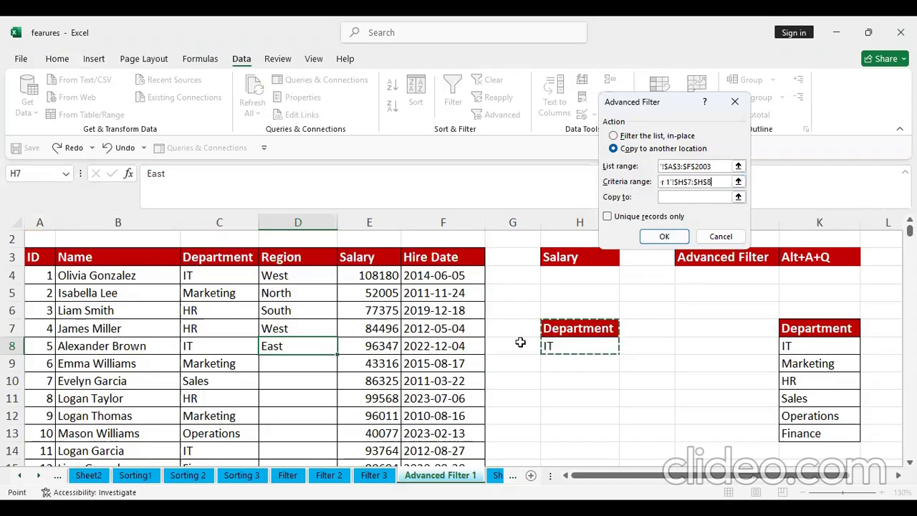
pyautogui.click(677, 198)
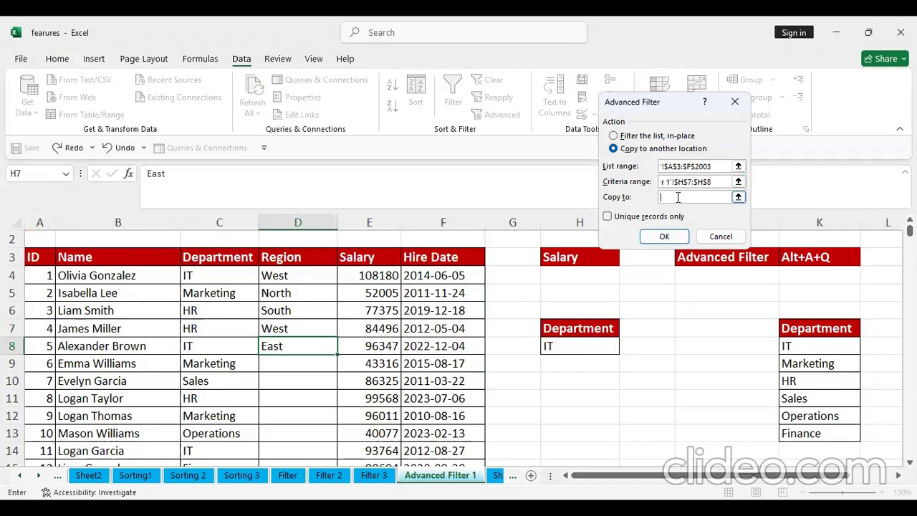
pyautogui.scroll(-4, 681, 289)
pyautogui.click(647, 353)
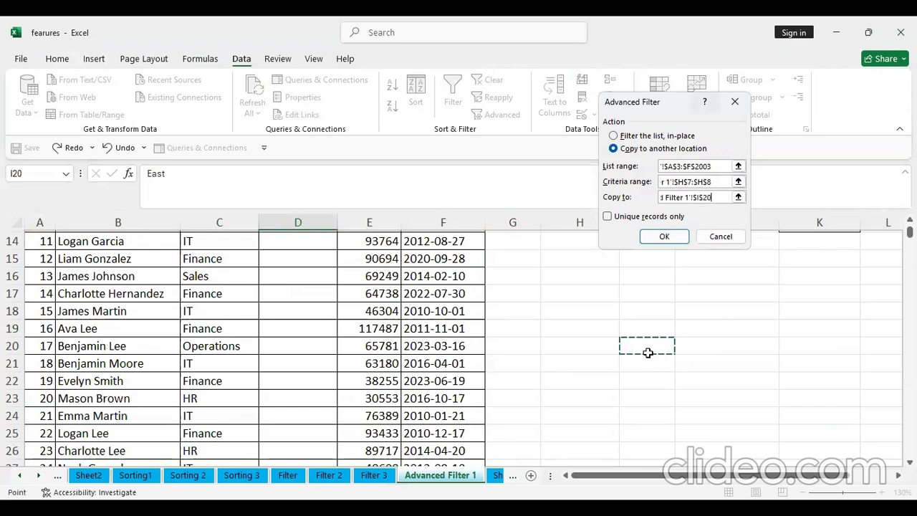
pyautogui.click(664, 237)
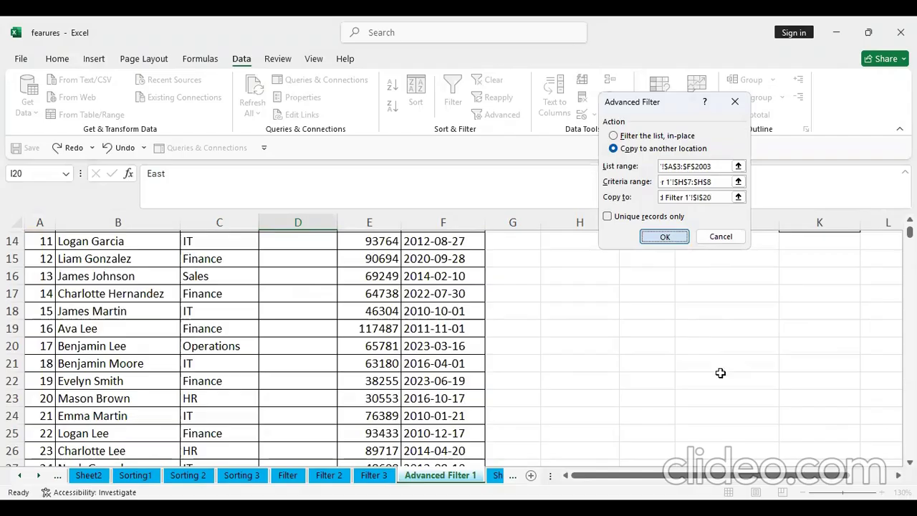
# - Review the copied rows below I20 to check their departments against the IT criterion
pyautogui.scroll(-12, 808, 360)
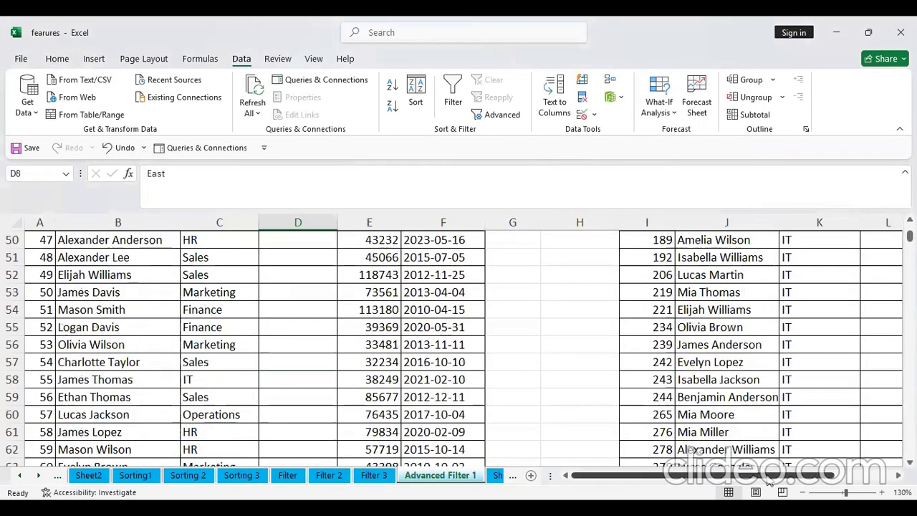
pyautogui.moveTo(768, 480); pyautogui.dragTo(825, 480)
pyautogui.scroll(11, 685, 379)
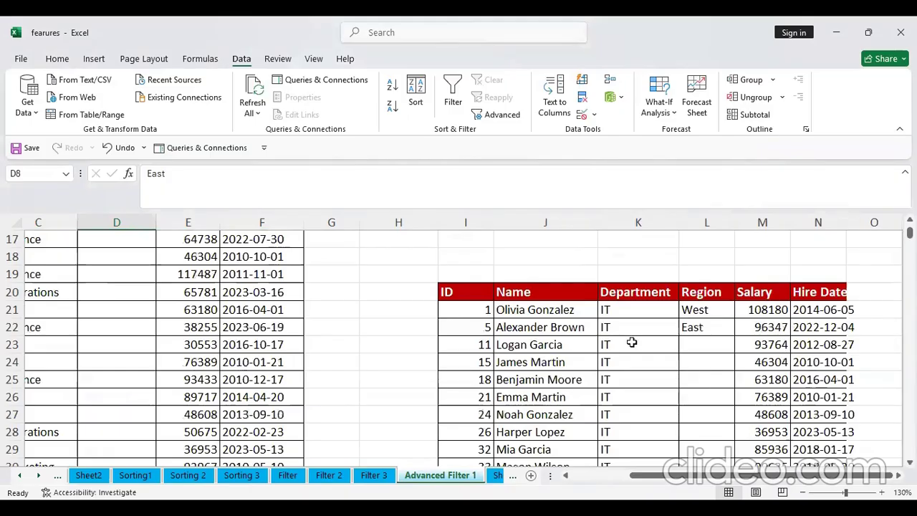
pyautogui.scroll(4, 406, 299)
# - Move the Department criterion block from H7:H8 down one row to H8:H9 and return to the employee table
pyautogui.moveTo(389, 274); pyautogui.dragTo(581, 288)
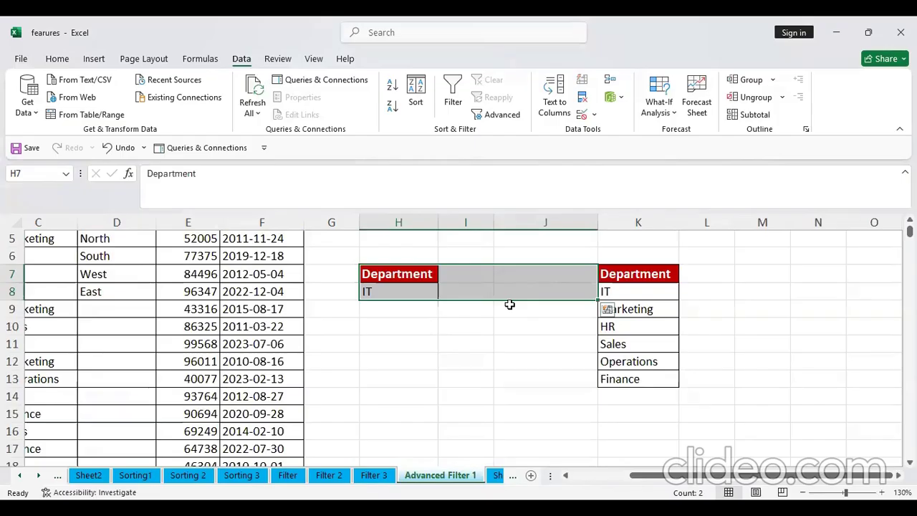
pyautogui.moveTo(473, 300); pyautogui.dragTo(471, 302)
pyautogui.press('Left')
pyautogui.press('Left')
pyautogui.press('Left')
pyautogui.press('Left')
pyautogui.press('Left')
pyautogui.press('Left')
pyautogui.press('Left')
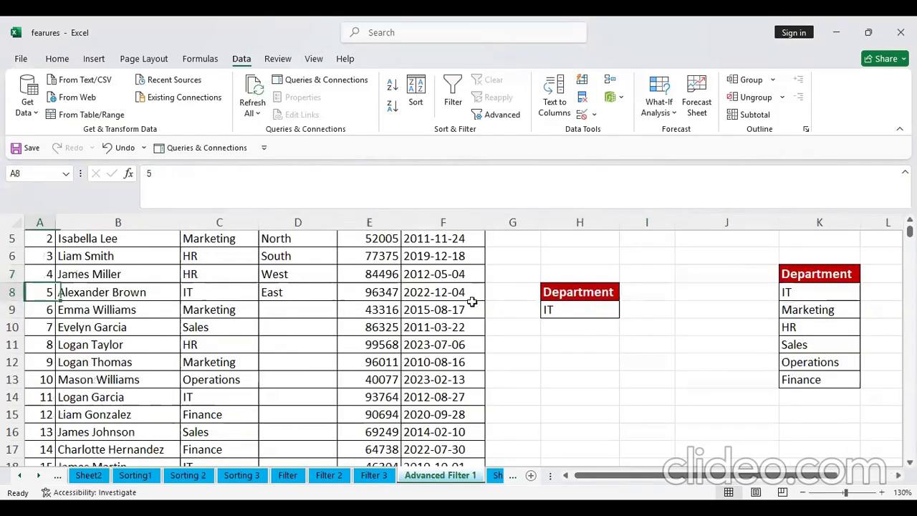
pyautogui.scroll(2, 472, 304)
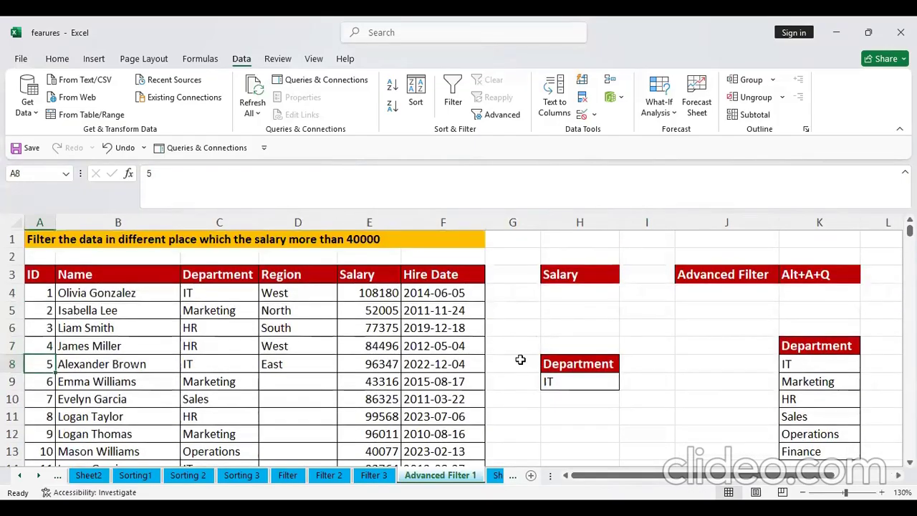
# - Delete column H, which holds the Salary header and the Department criterion
pyautogui.moveTo(578, 363); pyautogui.dragTo(579, 376)
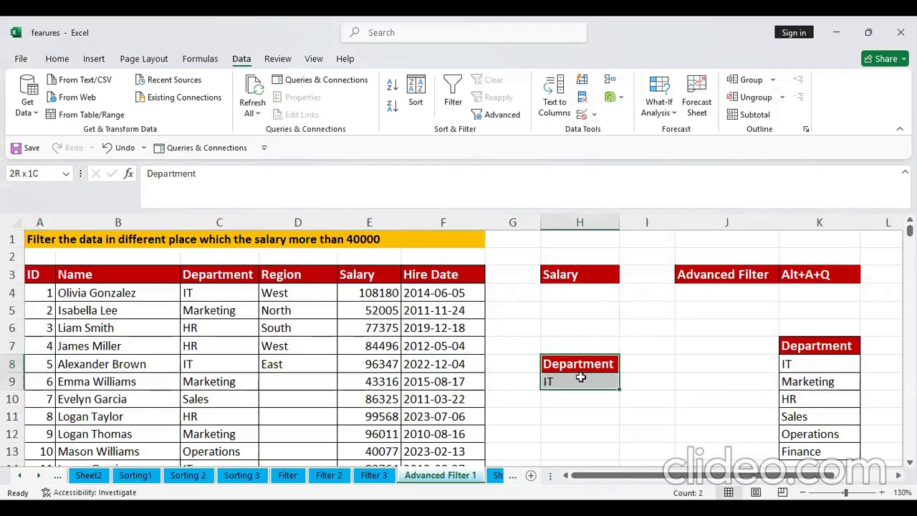
pyautogui.click(573, 363)
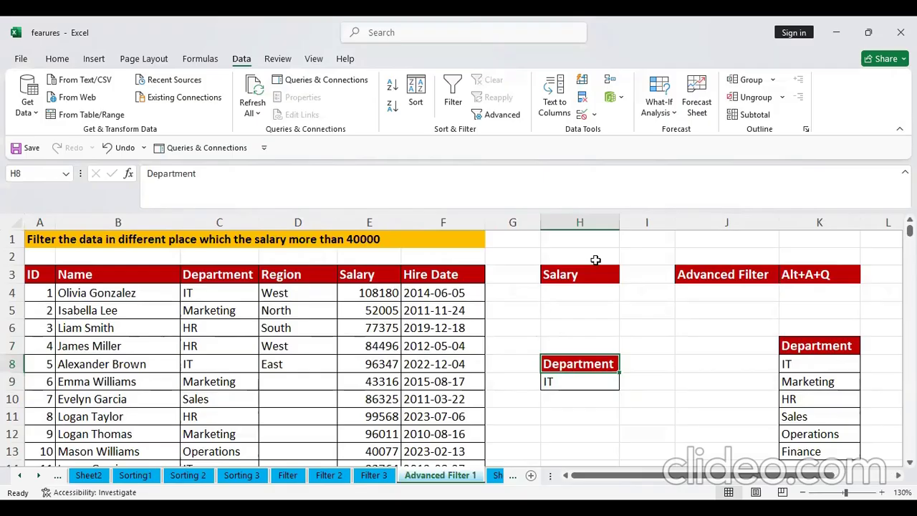
pyautogui.click(581, 217)
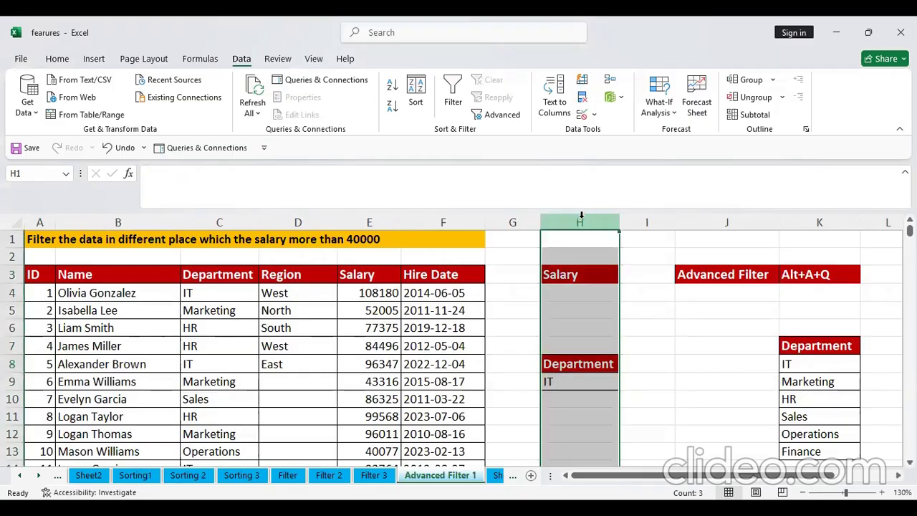
pyautogui.click(566, 346)
# - Enter the formula =E4>40000 in H4 to test the first employee's salary
pyautogui.click(342, 288)
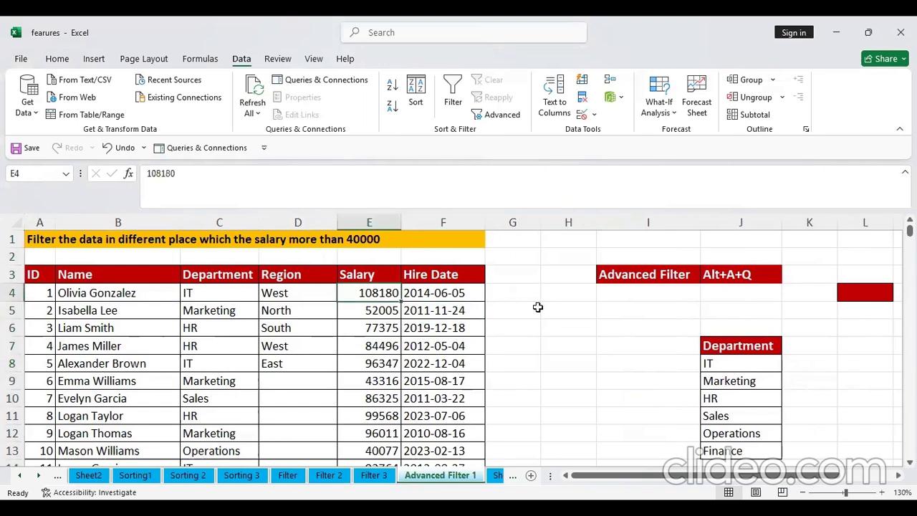
pyautogui.click(568, 291)
pyautogui.write('=')
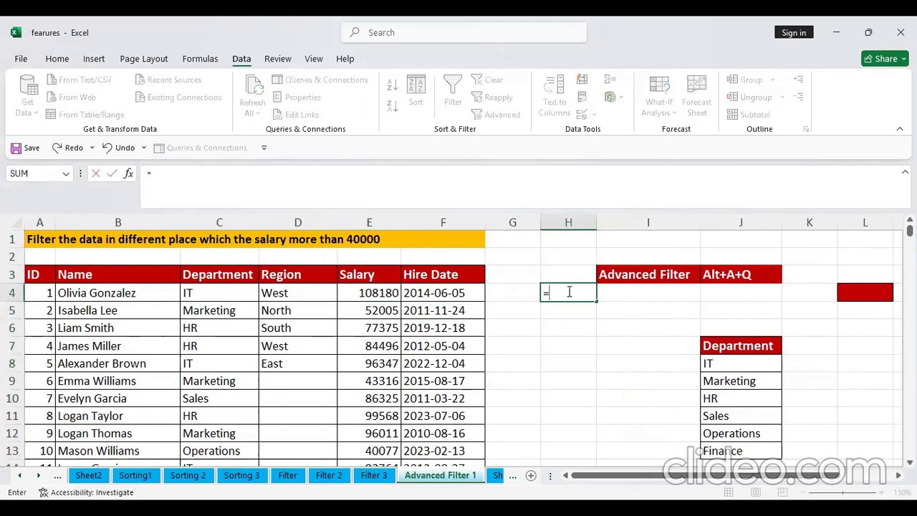
pyautogui.click(359, 293)
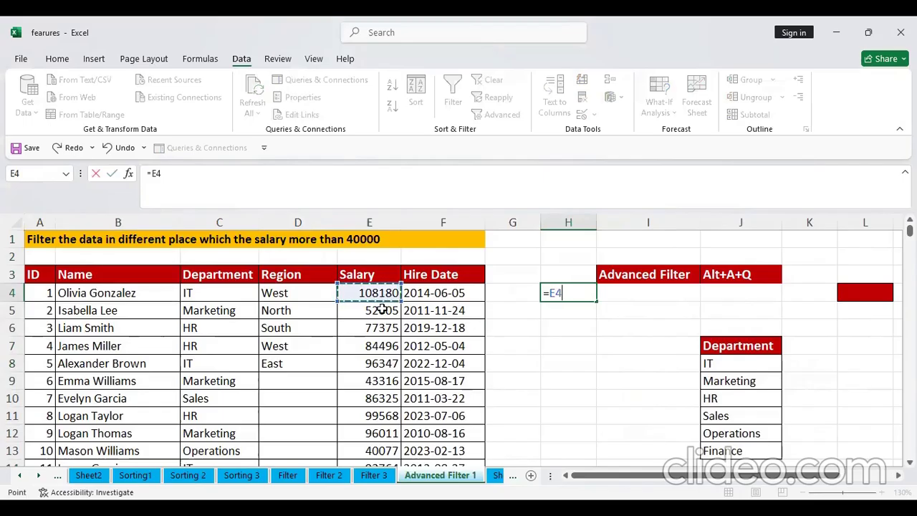
pyautogui.write('>40000')
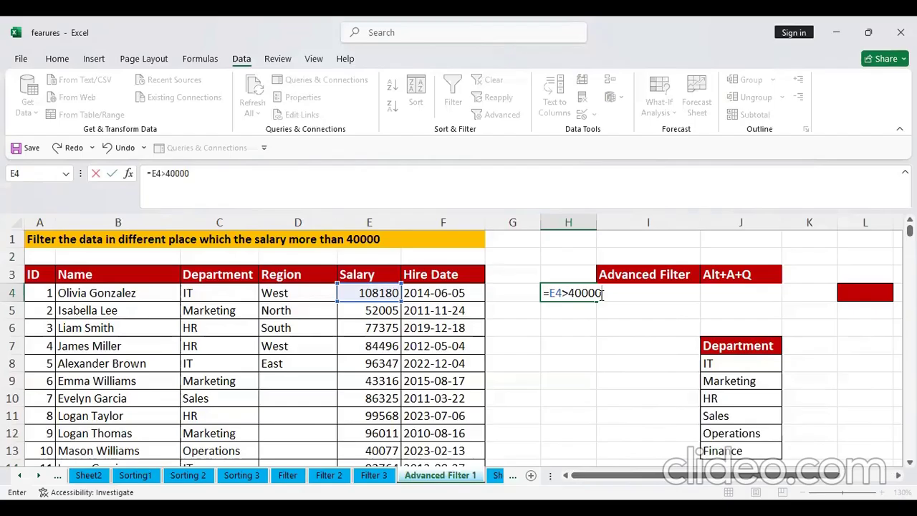
pyautogui.press('Return')
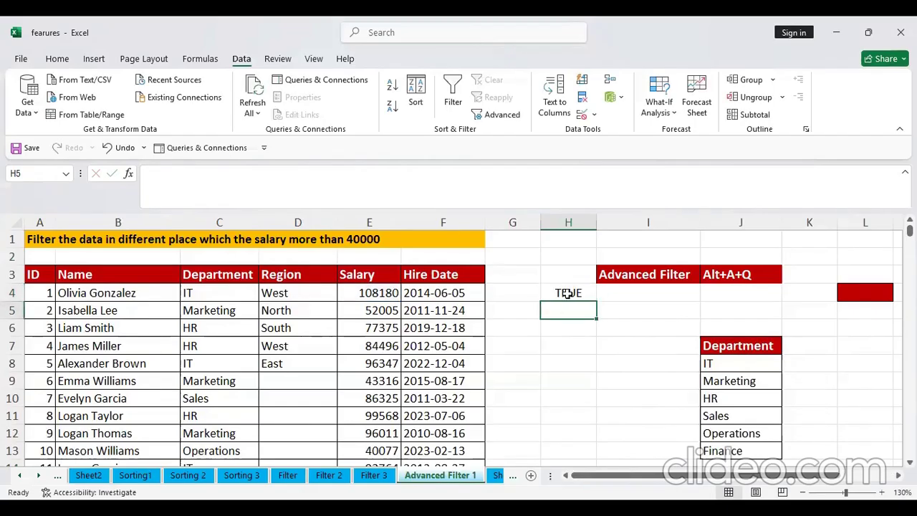
# - Examine the salary formula in H4 against the value in E4, including the blank header cell H3 above it
pyautogui.click(567, 294)
pyautogui.click(380, 296)
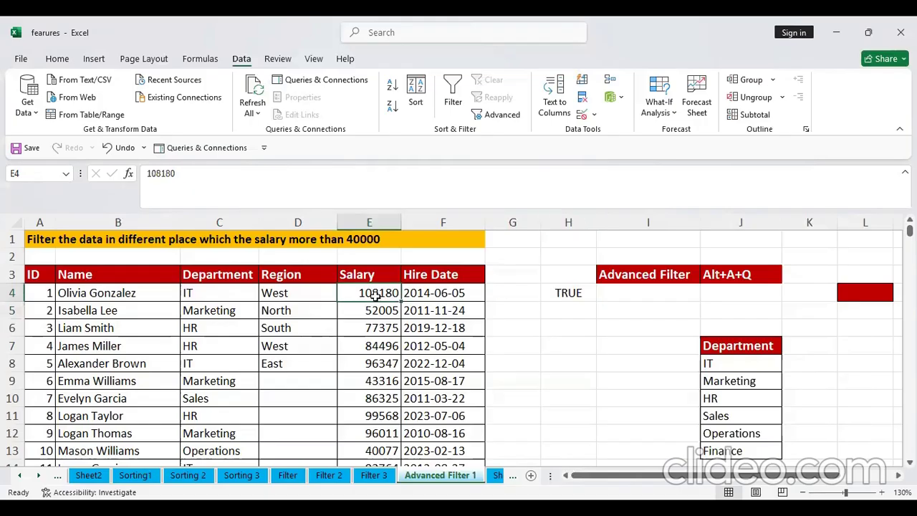
pyautogui.click(591, 293)
pyautogui.doubleClick(592, 293)
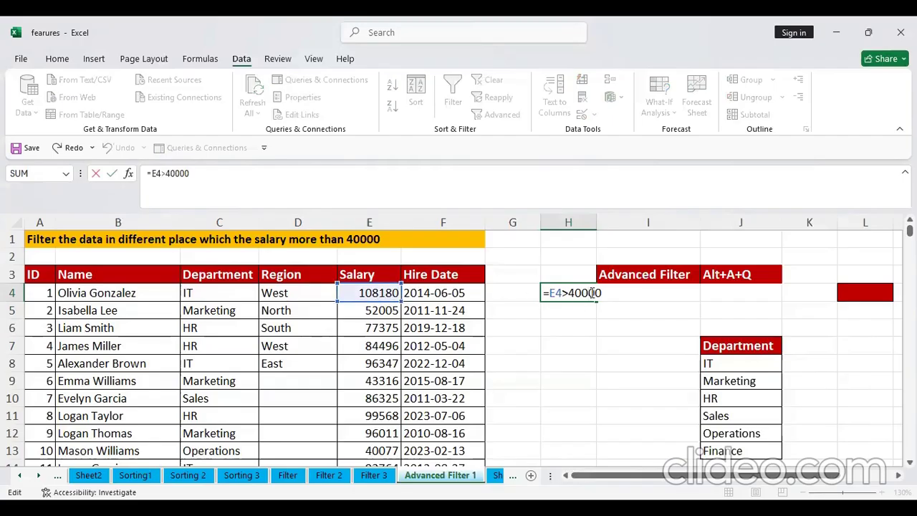
pyautogui.press('Escape')
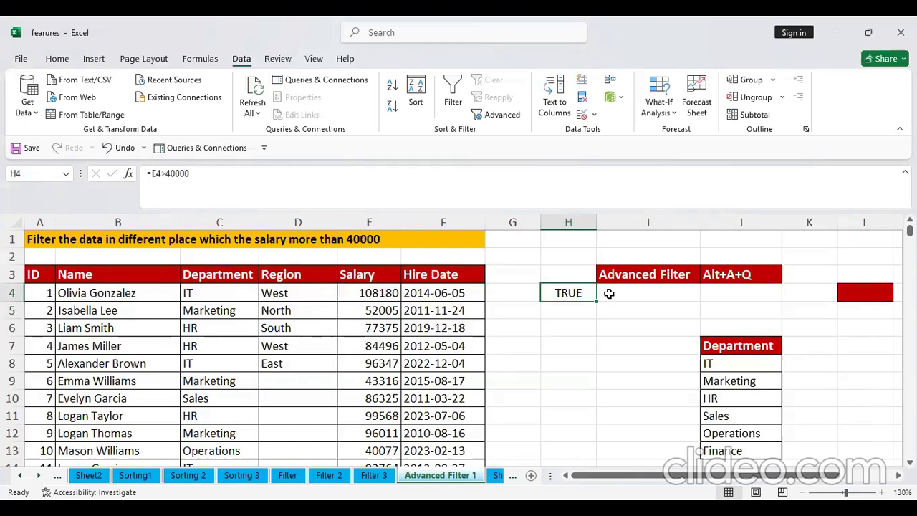
pyautogui.click(362, 301)
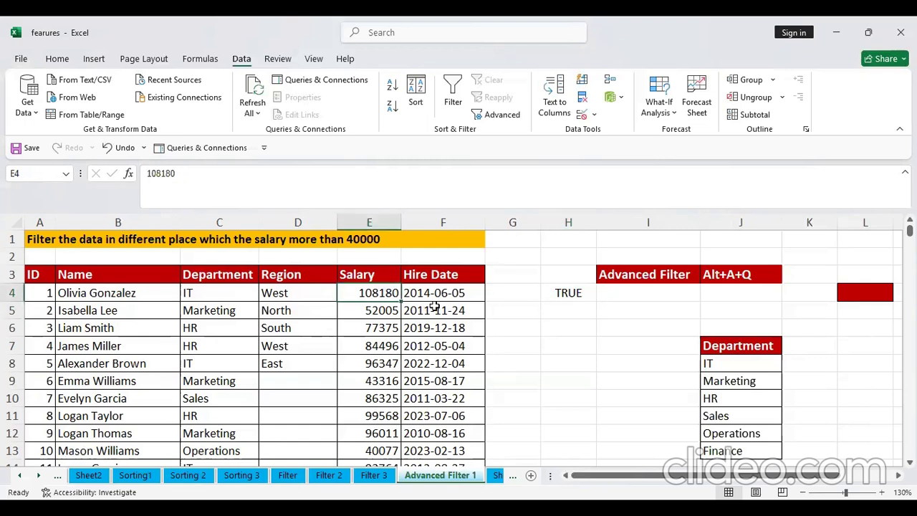
pyautogui.click(573, 293)
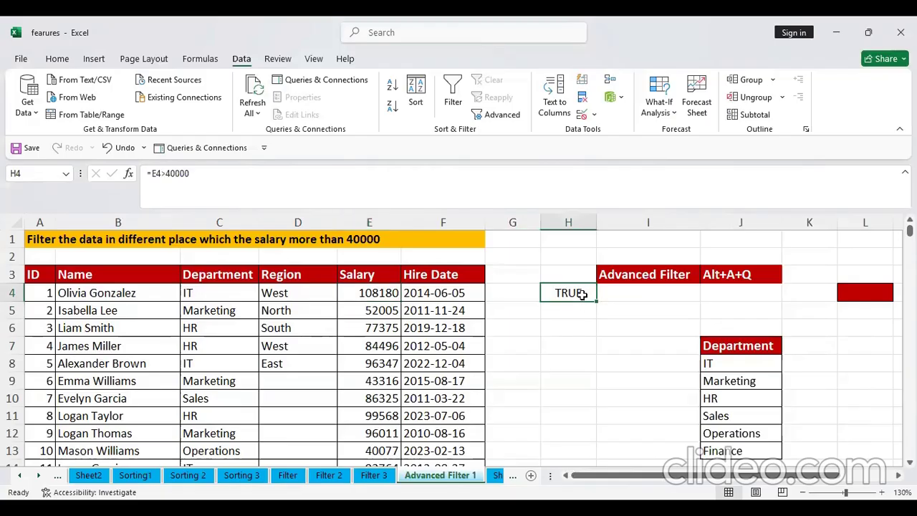
pyautogui.moveTo(571, 280); pyautogui.dragTo(571, 291)
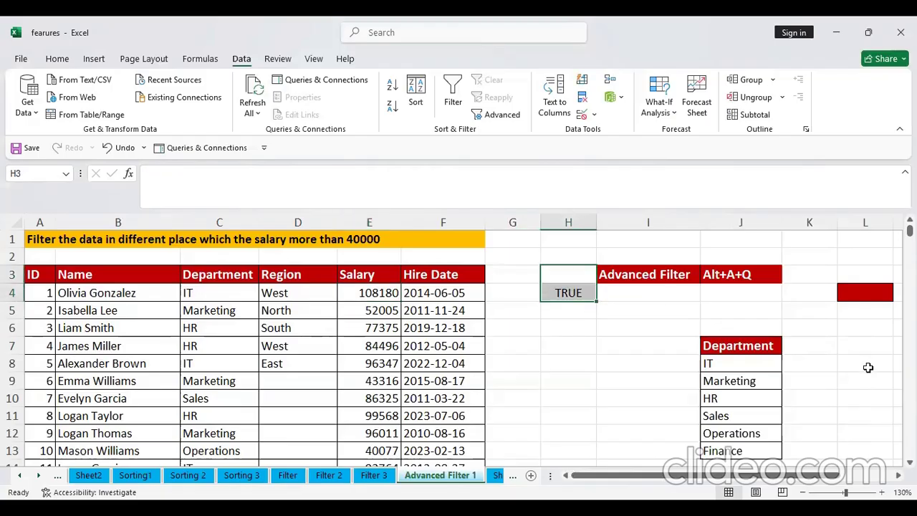
# - Insert a blank column before the Advanced Filter note in column I, and select the blank criterion header cell H3
pyautogui.click(639, 222)
pyautogui.hotkey('ctrl', 'shift', '+')
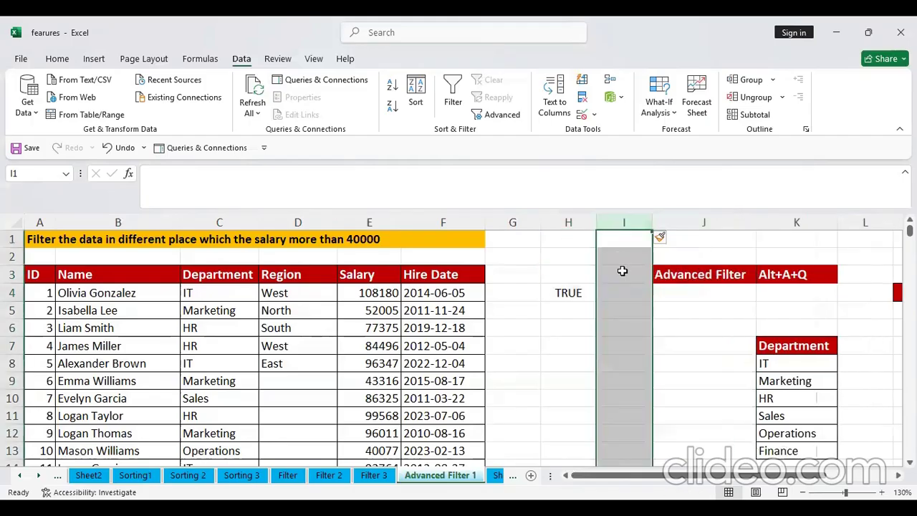
pyautogui.click(590, 331)
pyautogui.moveTo(564, 279); pyautogui.dragTo(565, 290)
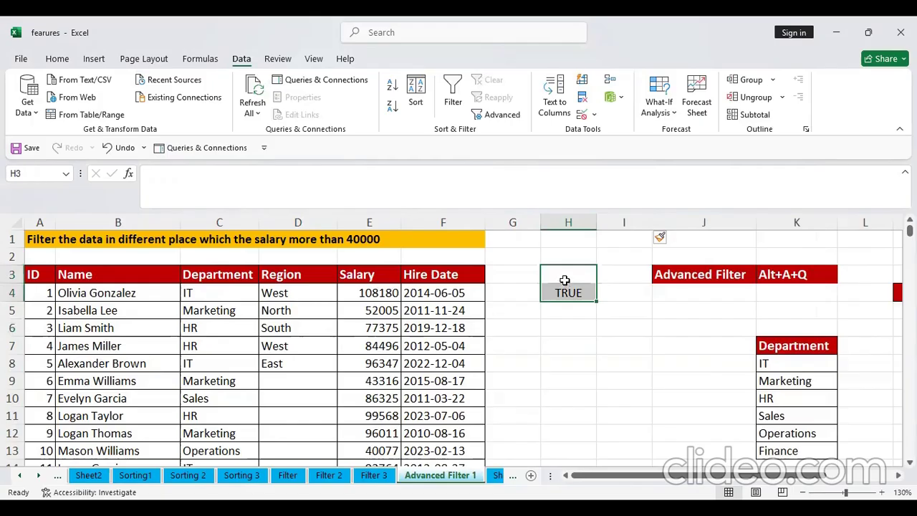
pyautogui.click(580, 273)
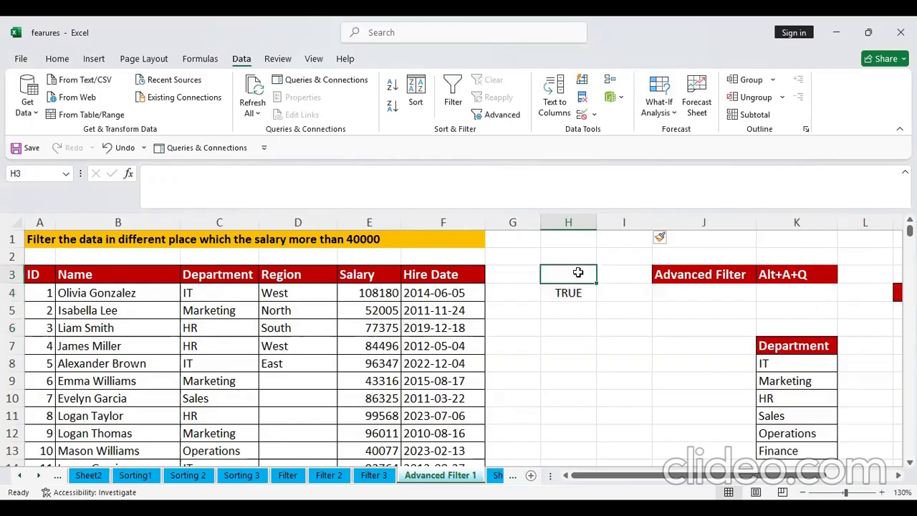
# - Open Advanced Filter for the employee table with Copy to another location, and clear its prefilled list and copy-to ranges
pyautogui.click(604, 331)
pyautogui.moveTo(563, 280); pyautogui.dragTo(540, 299)
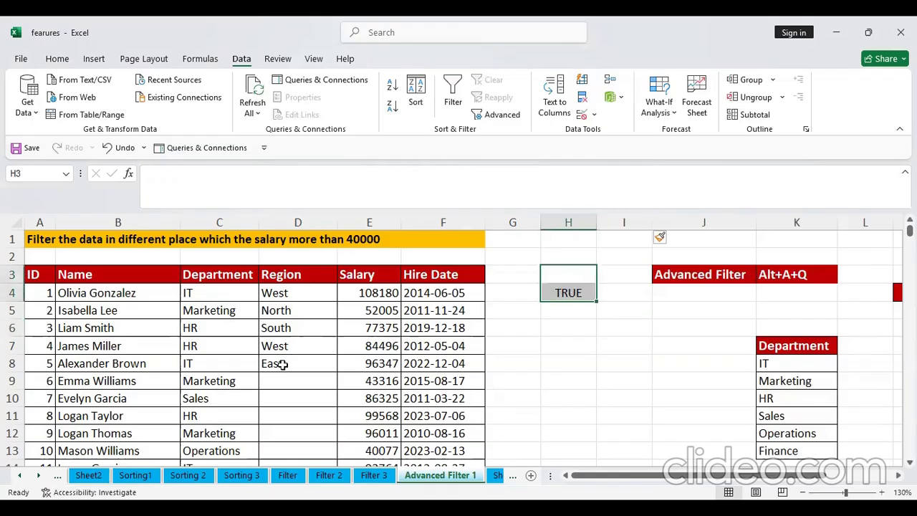
pyautogui.click(283, 363)
pyautogui.press('alt')
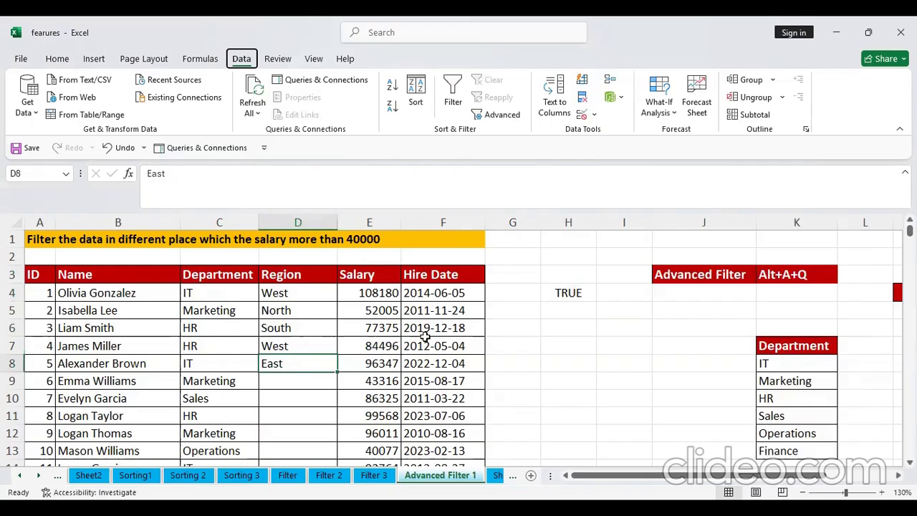
pyautogui.press('a')
pyautogui.press('q')
pyautogui.click(613, 148)
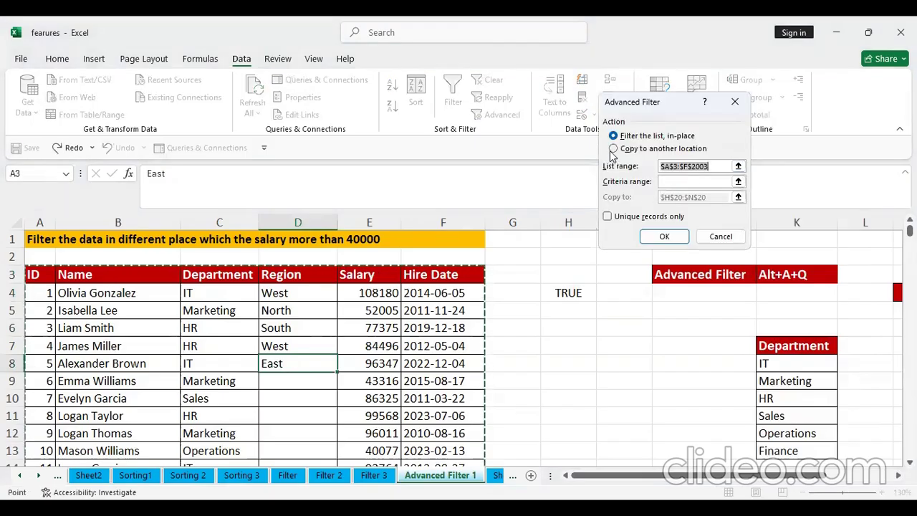
pyautogui.click(719, 166)
pyautogui.scroll(-1, 718, 166)
pyautogui.press('BackSpace')
pyautogui.press('BackSpace')
pyautogui.press('BackSpace')
pyautogui.press('BackSpace')
pyautogui.press('BackSpace')
pyautogui.press('BackSpace')
pyautogui.press('BackSpace')
pyautogui.press('BackSpace')
pyautogui.press('BackSpace')
pyautogui.press('BackSpace')
pyautogui.press('BackSpace')
pyautogui.press('BackSpace')
pyautogui.click(717, 200)
pyautogui.press('BackSpace')
pyautogui.press('BackSpace')
pyautogui.press('BackSpace')
pyautogui.press('BackSpace')
pyautogui.press('BackSpace')
pyautogui.press('BackSpace')
pyautogui.press('BackSpace')
pyautogui.press('BackSpace')
pyautogui.press('BackSpace')
pyautogui.press('BackSpace')
pyautogui.press('BackSpace')
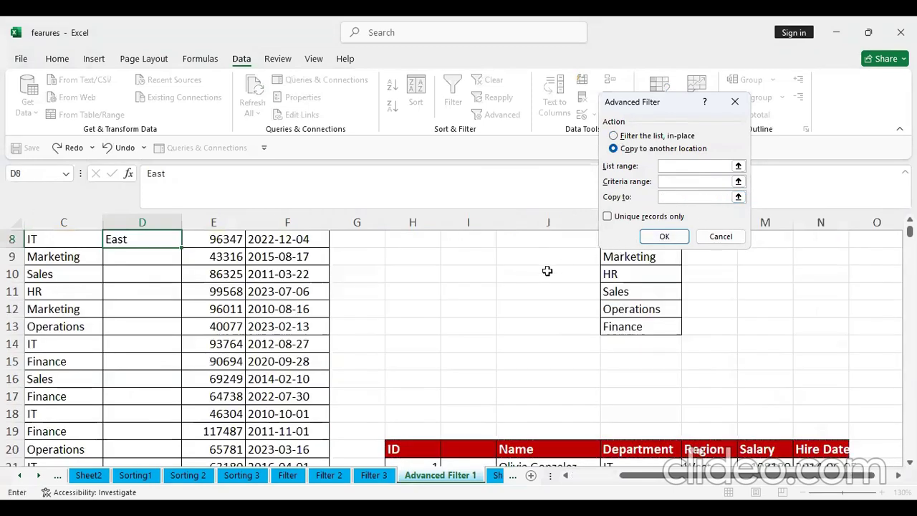
pyautogui.scroll(3, 360, 341)
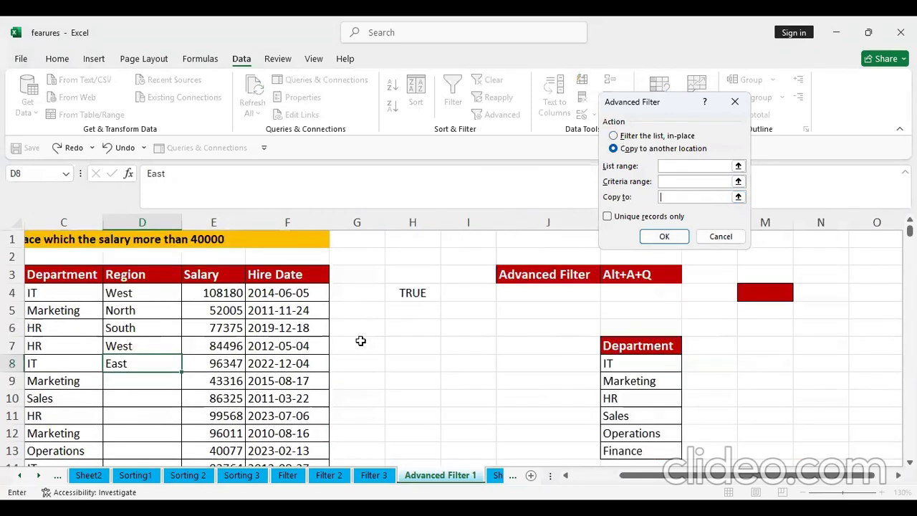
pyautogui.click(40, 274)
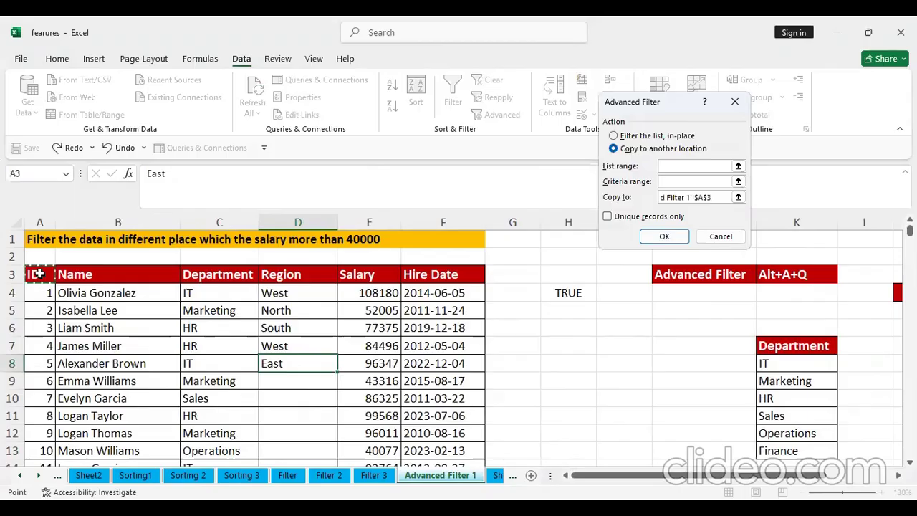
pyautogui.hotkey('ctrl', 'shift', 'Right')
pyautogui.hotkey('ctrl', 'shift', 'Down')
pyautogui.scroll(20, 71, 270)
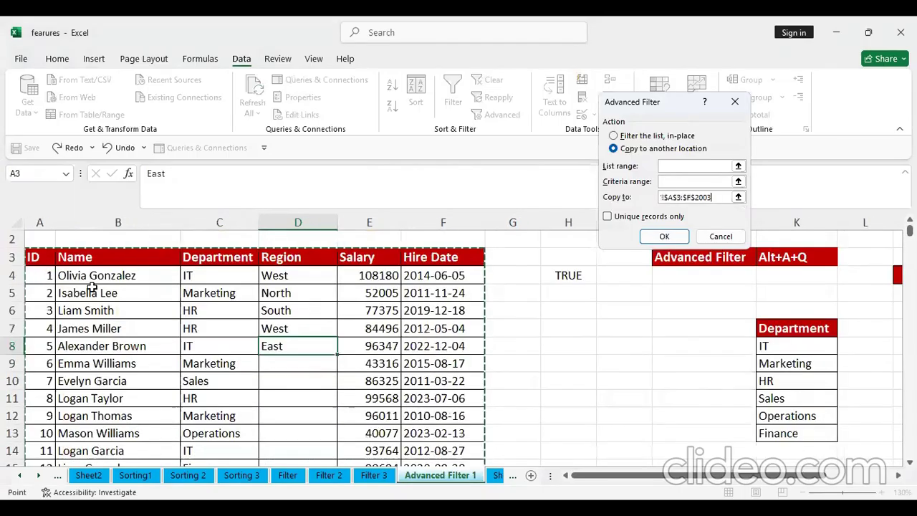
pyautogui.press('BackSpace')
pyautogui.press('BackSpace')
pyautogui.press('BackSpace')
pyautogui.press('BackSpace')
pyautogui.press('BackSpace')
pyautogui.press('BackSpace')
pyautogui.press('BackSpace')
pyautogui.press('BackSpace')
pyautogui.press('BackSpace')
pyautogui.press('BackSpace')
pyautogui.press('BackSpace')
pyautogui.press('BackSpace')
pyautogui.press('BackSpace')
pyautogui.press('BackSpace')
pyautogui.press('BackSpace')
pyautogui.press('BackSpace')
pyautogui.press('BackSpace')
pyautogui.press('BackSpace')
pyautogui.press('BackSpace')
pyautogui.press('BackSpace')
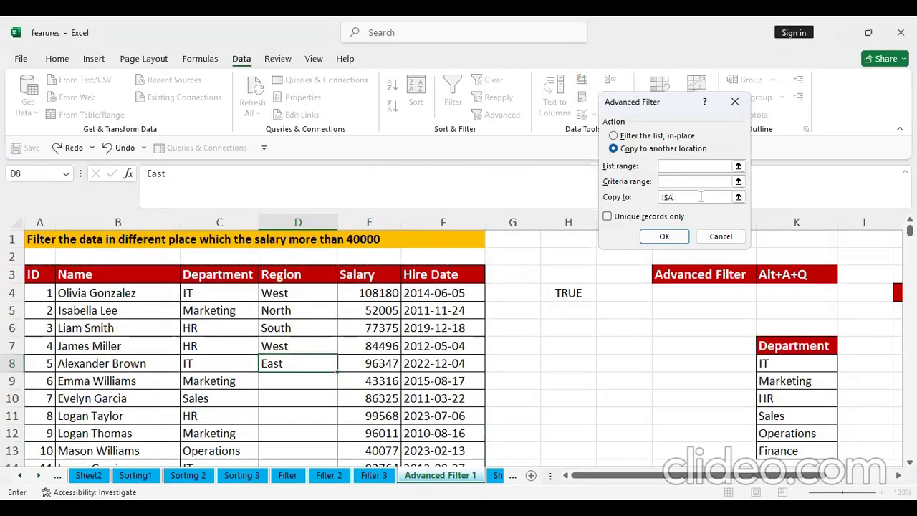
pyautogui.press('BackSpace')
pyautogui.press('BackSpace')
pyautogui.press('BackSpace')
pyautogui.press('BackSpace')
pyautogui.press('BackSpace')
pyautogui.press('BackSpace')
pyautogui.press('BackSpace')
pyautogui.press('BackSpace')
pyautogui.press('BackSpace')
pyautogui.press('BackSpace')
# - Set the Advanced Filter list range to $A$3:$F$2003 and the criteria range to $H$3:$H$4
pyautogui.click(43, 273)
pyautogui.hotkey('ctrl', 'shift', 'Right')
pyautogui.hotkey('ctrl', 'shift', 'Down')
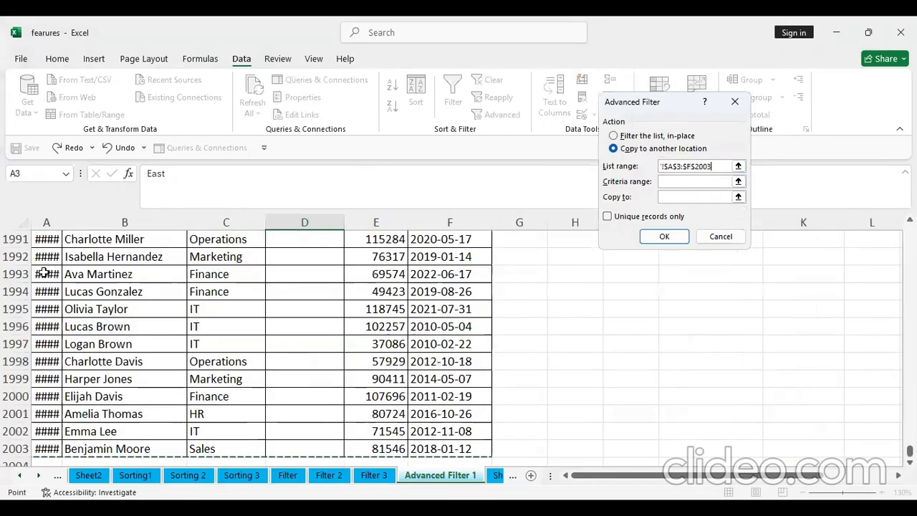
pyautogui.scroll(20, 43, 273)
pyautogui.scroll(1, 108, 323)
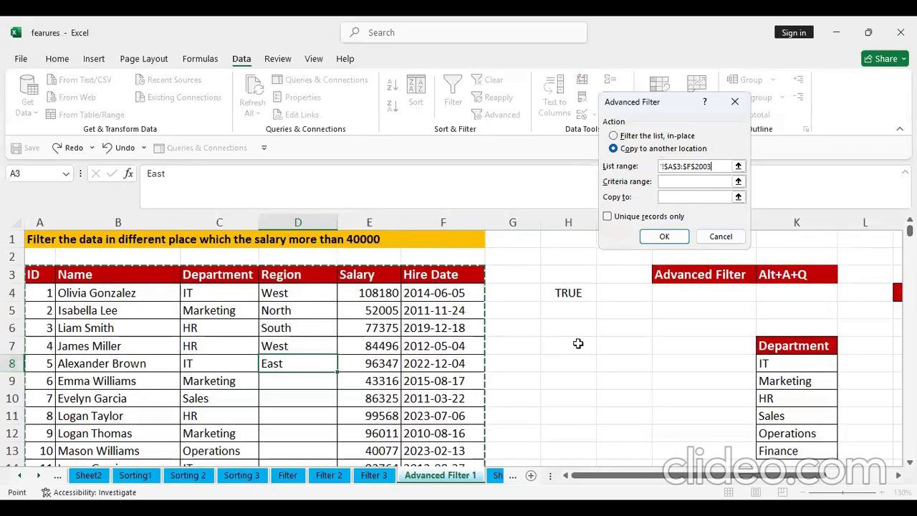
pyautogui.click(675, 182)
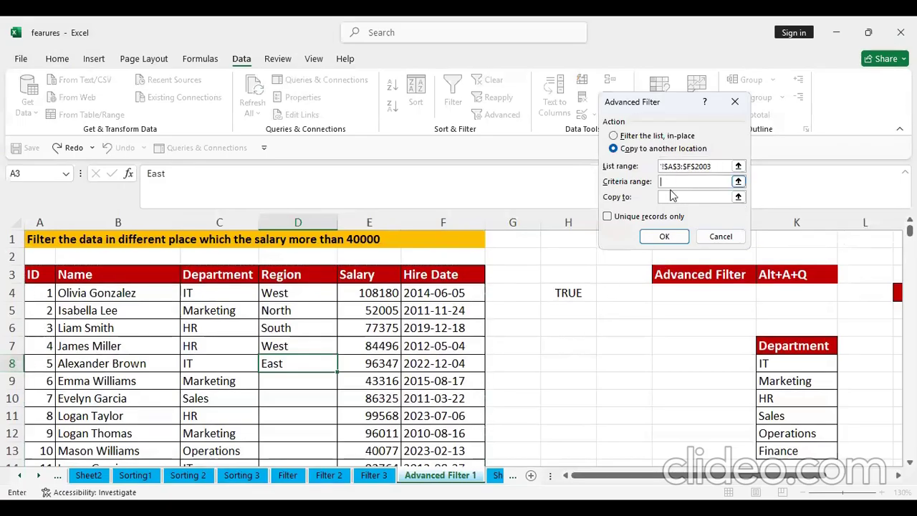
pyautogui.click(566, 276)
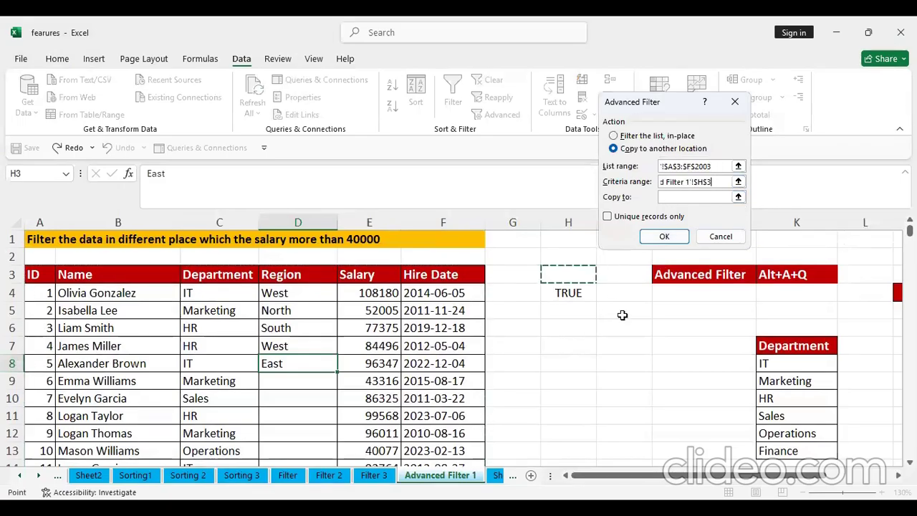
pyautogui.hotkey('shift', 'Down')
# - Set T3 as the copy-to cell and run the Advanced Filter to extract the matching employee rows
pyautogui.click(684, 197)
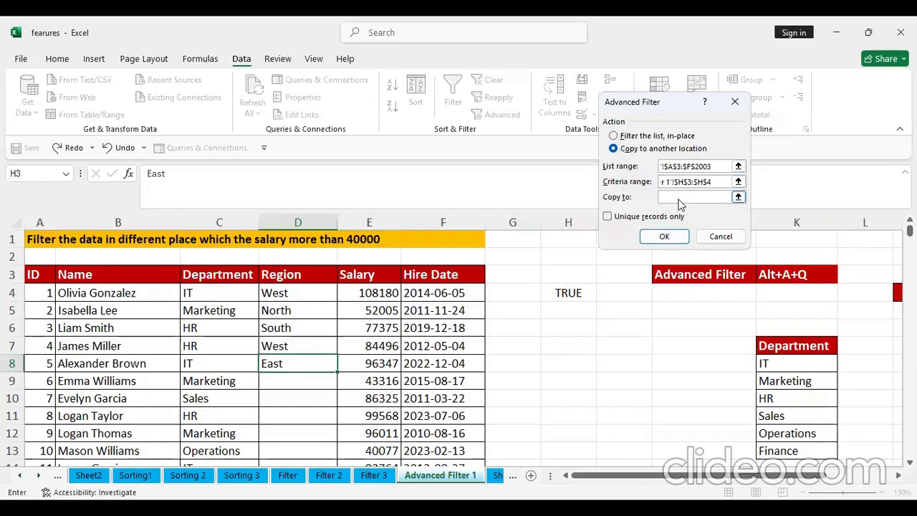
pyautogui.scroll(-4, 666, 398)
pyautogui.scroll(4, 679, 370)
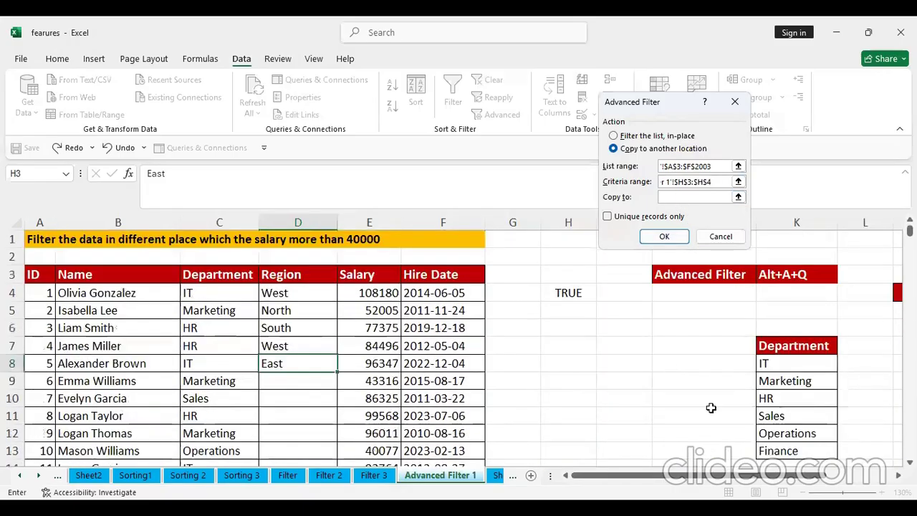
pyautogui.moveTo(705, 477); pyautogui.dragTo(829, 459)
pyautogui.click(898, 476)
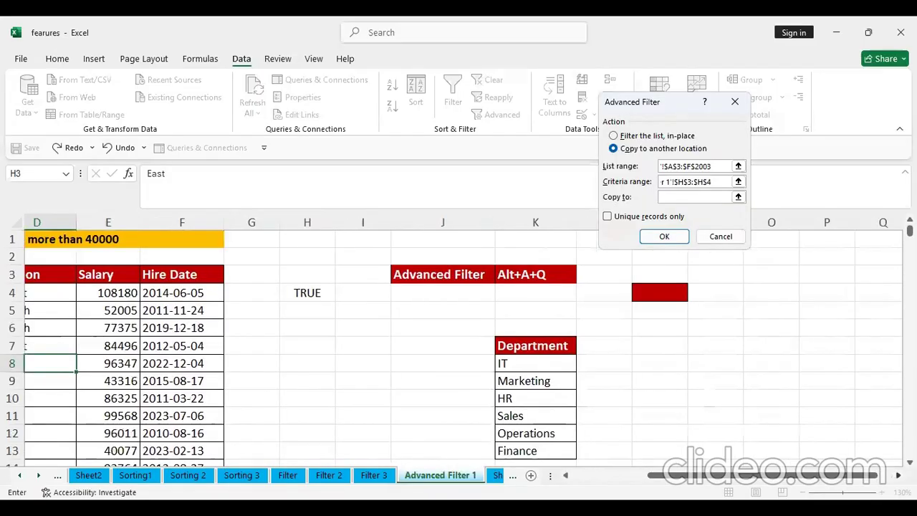
pyautogui.hscroll(1, 716, 311)
pyautogui.click(676, 276)
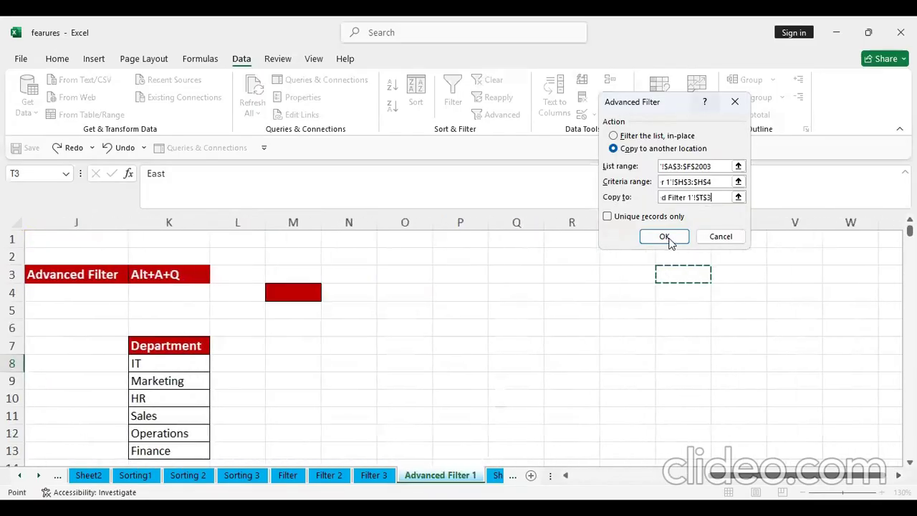
pyautogui.click(664, 236)
# - Auto-fit the Salary column X of the extracted rows and check its values down the list against the 40000 limit
pyautogui.hscroll(3, 459, 344)
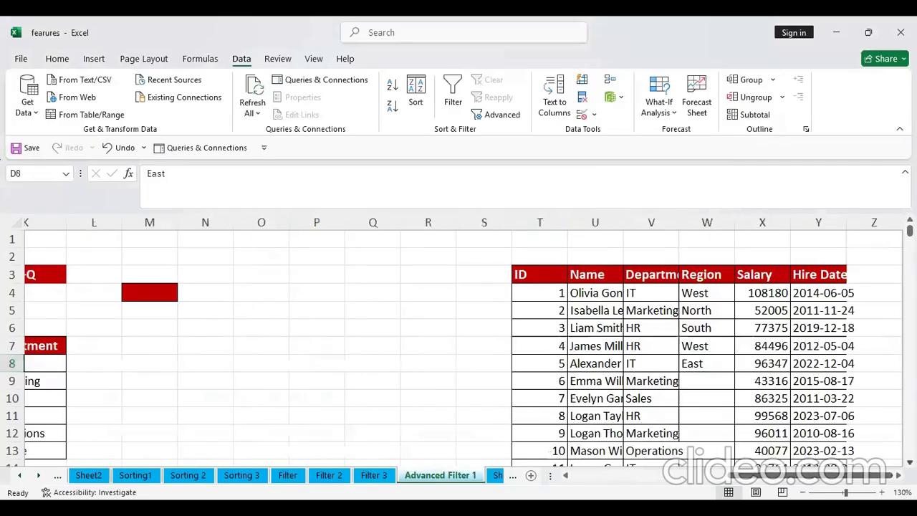
pyautogui.doubleClick(790, 219)
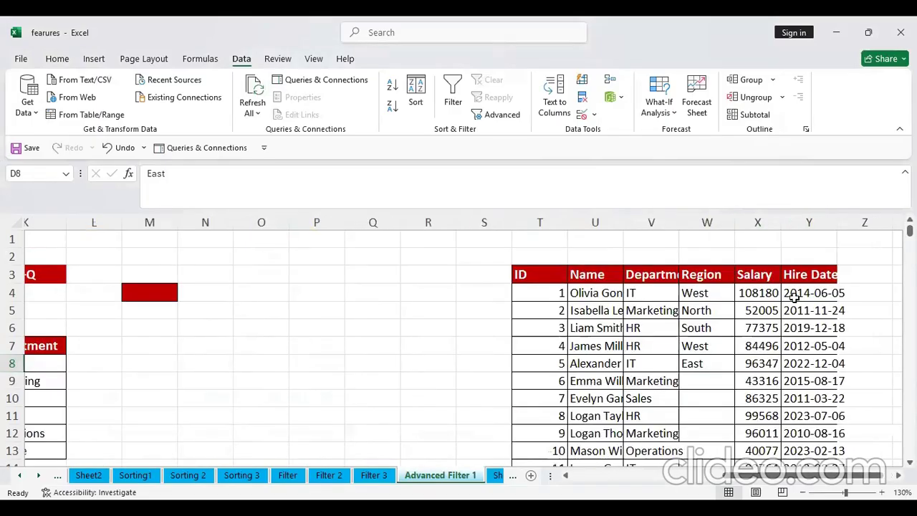
pyautogui.scroll(-4, 770, 310)
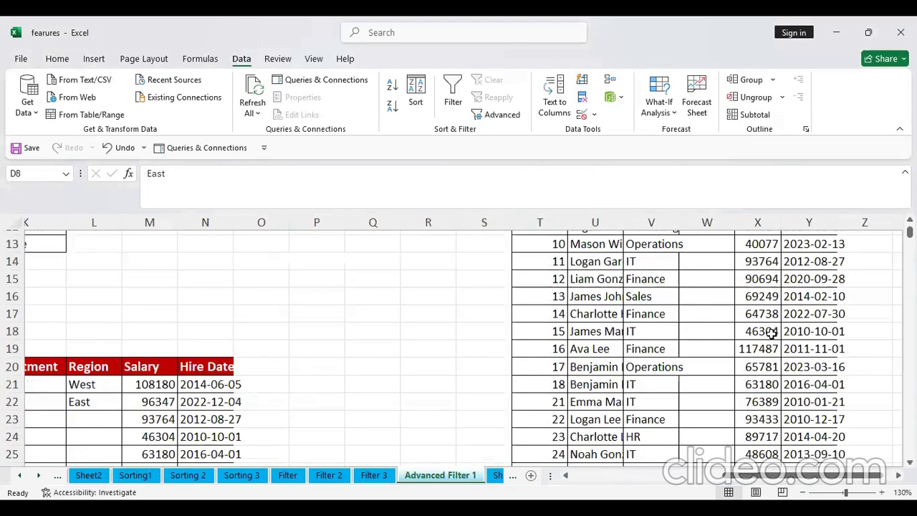
pyautogui.scroll(4, 770, 341)
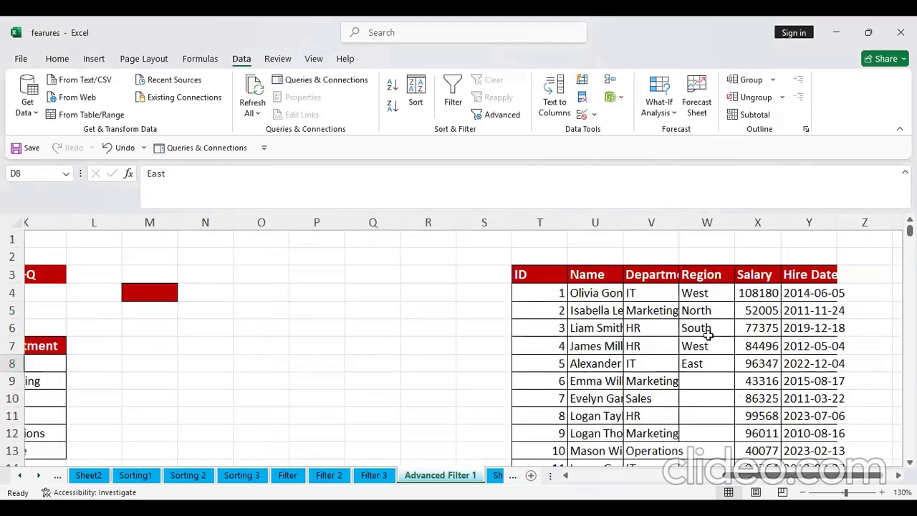
pyautogui.scroll(-6, 763, 300)
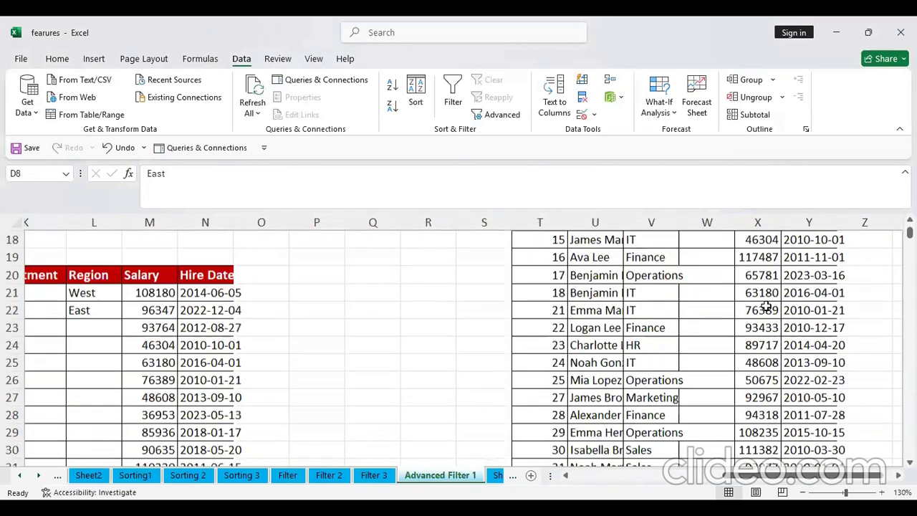
pyautogui.scroll(-3, 766, 337)
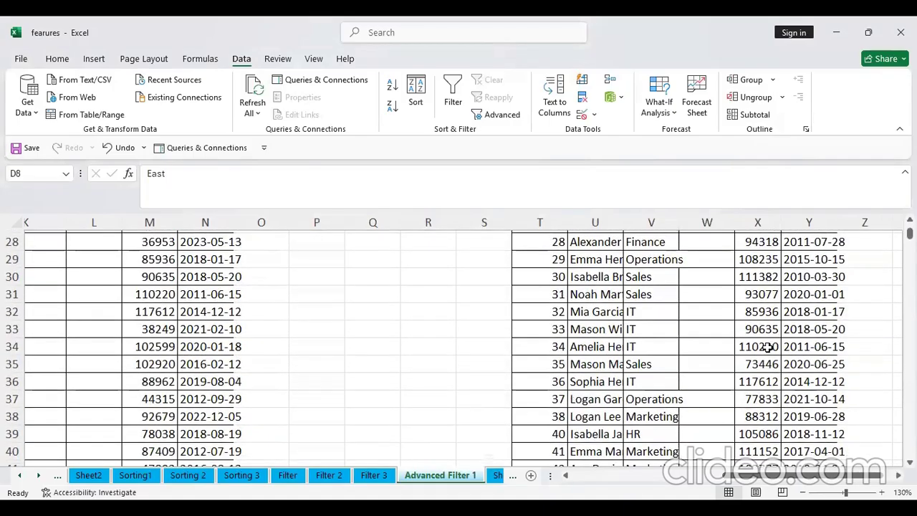
pyautogui.scroll(9, 764, 363)
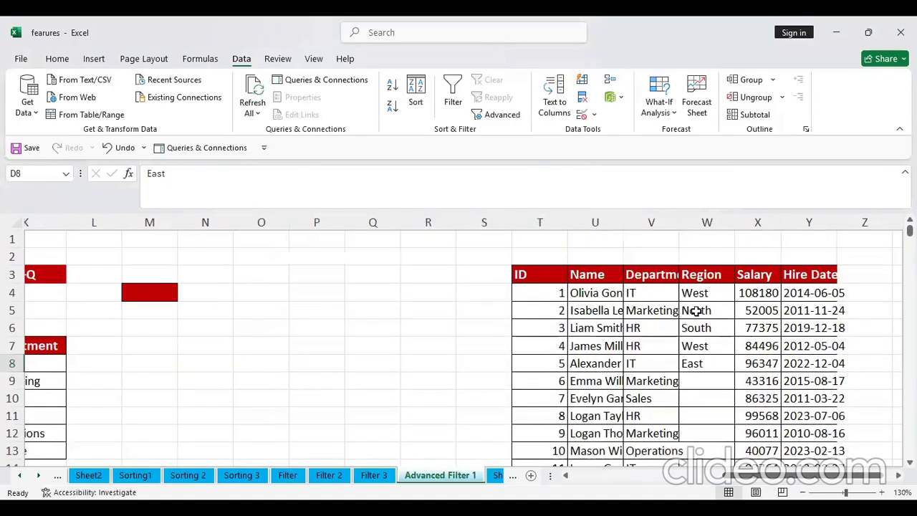
# - Return to the source table and clear the salary criterion formula from H4
pyautogui.click(615, 290)
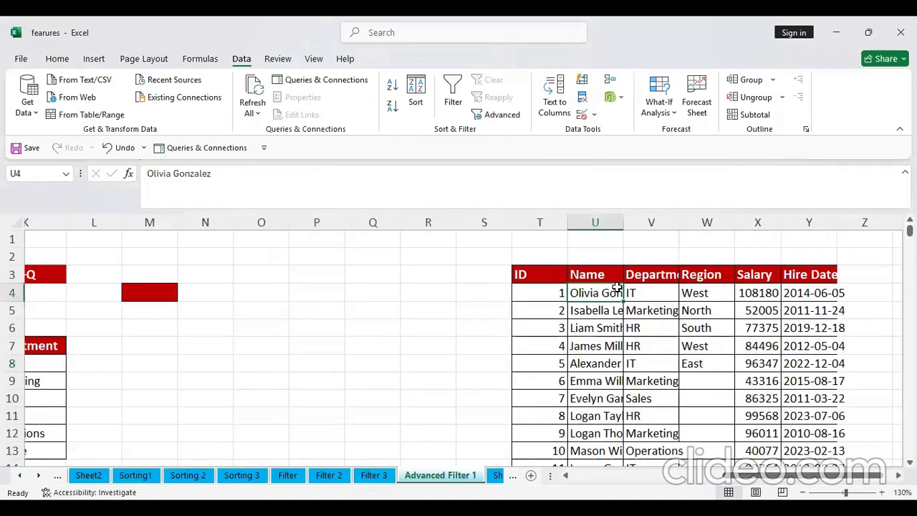
pyautogui.press('Left')
pyautogui.press('Left')
pyautogui.press('Left')
pyautogui.press('Left')
pyautogui.press('Left')
pyautogui.press('Left')
pyautogui.press('Left')
pyautogui.press('Left')
pyautogui.press('Left')
pyautogui.press('Left')
pyautogui.press('Left')
pyautogui.press('Left')
pyautogui.press('Left')
pyautogui.press('Left')
pyautogui.press('Left')
pyautogui.press('Left')
pyautogui.press('Left')
pyautogui.press('Left')
pyautogui.press('Left')
pyautogui.press('Left')
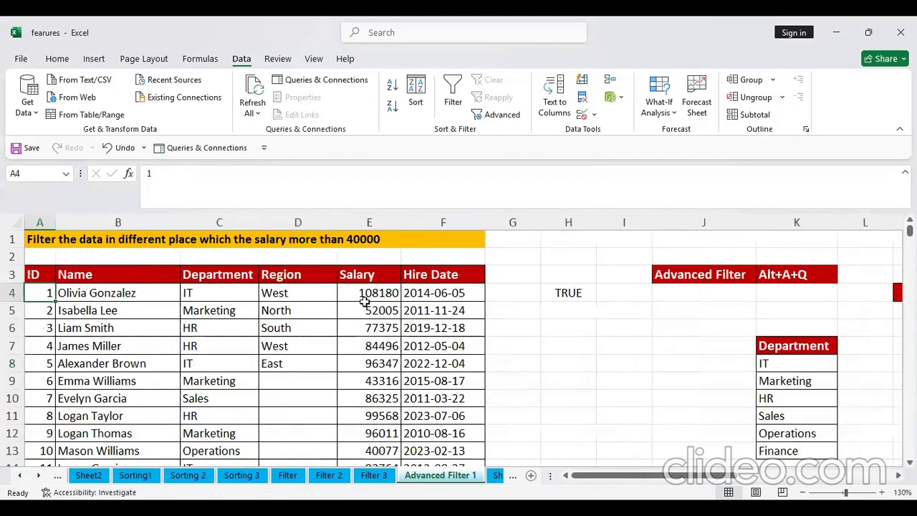
pyautogui.click(576, 293)
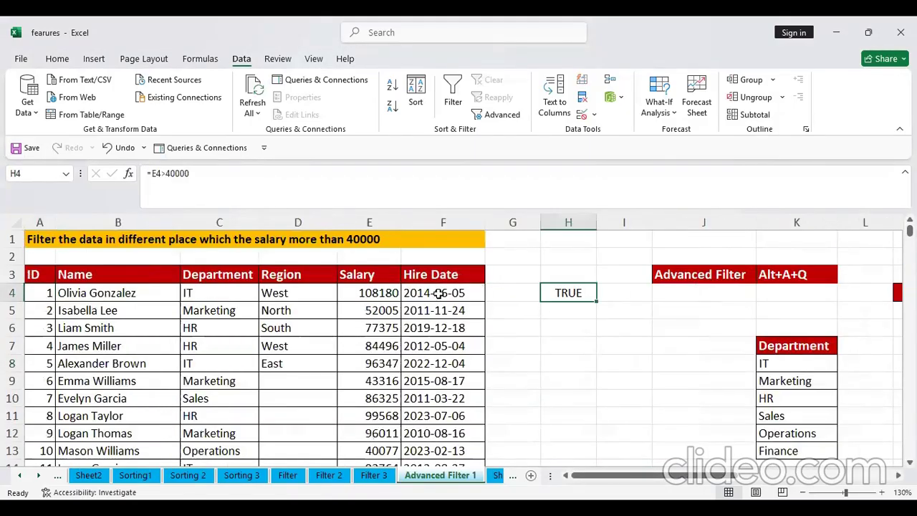
pyautogui.press('Delete')
# - Enter today's date, 11-11-2025, in F4 and fill the Hire Date column down with consecutive dates
pyautogui.click(430, 297)
pyautogui.hotkey('ctrl', ';')
pyautogui.press('Return')
pyautogui.click(429, 297)
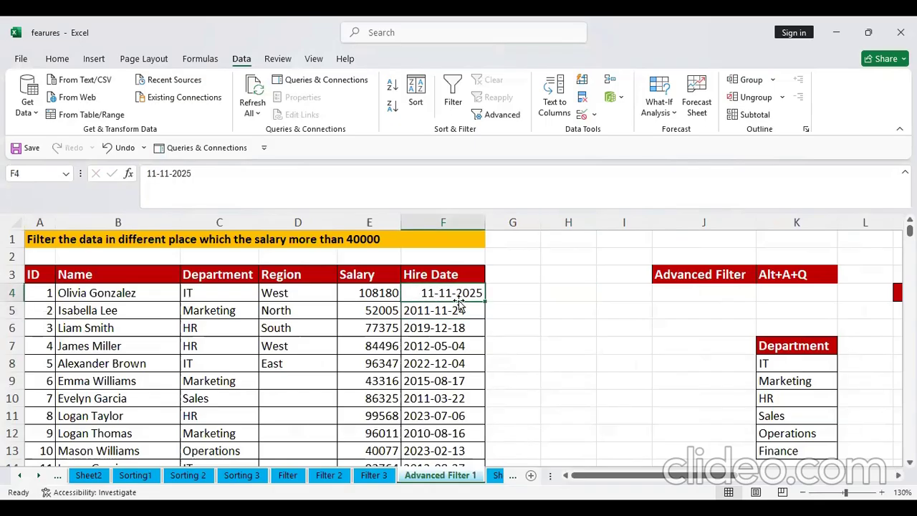
pyautogui.doubleClick(486, 301)
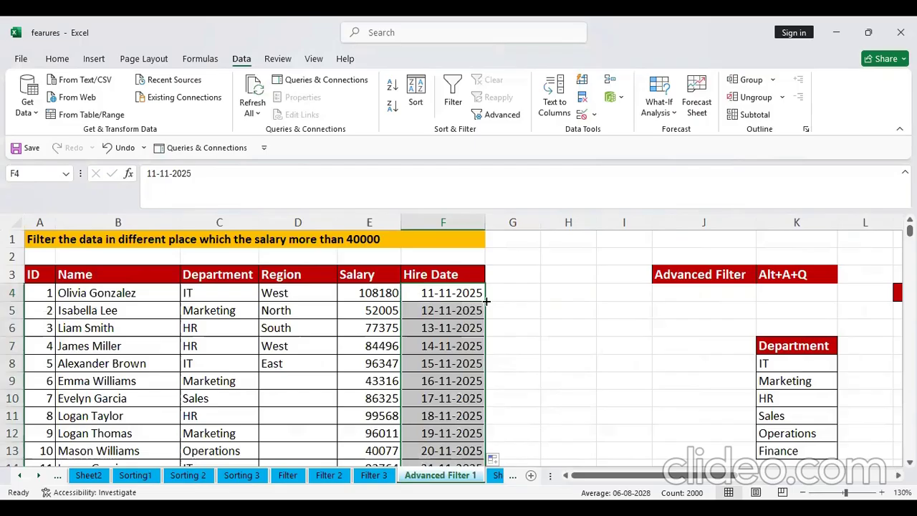
pyautogui.click(445, 293)
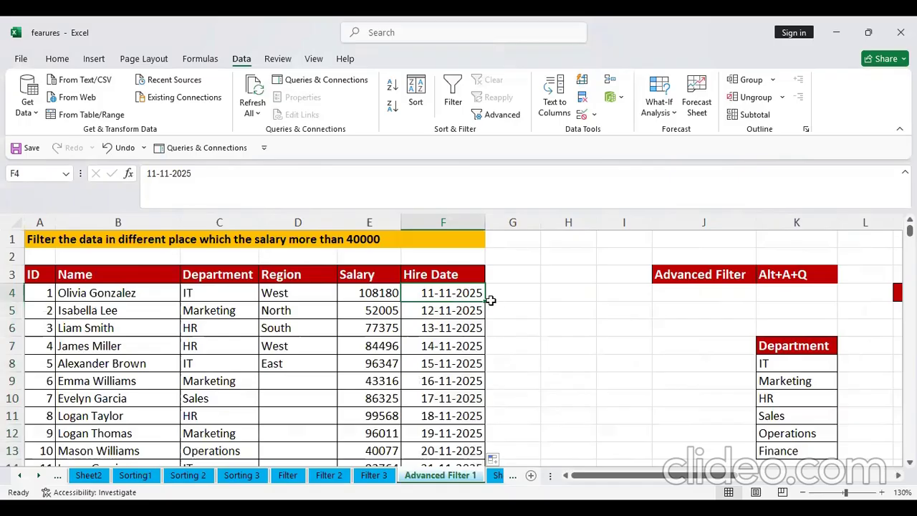
# - Enter the hire-month criterion =TEXT(F4,"mmmm")="October" in H4
pyautogui.click(551, 294)
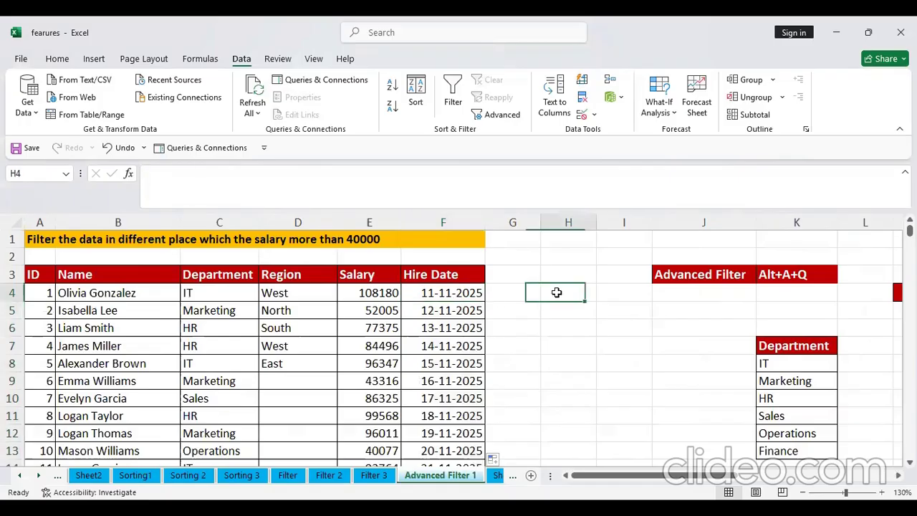
pyautogui.write('=')
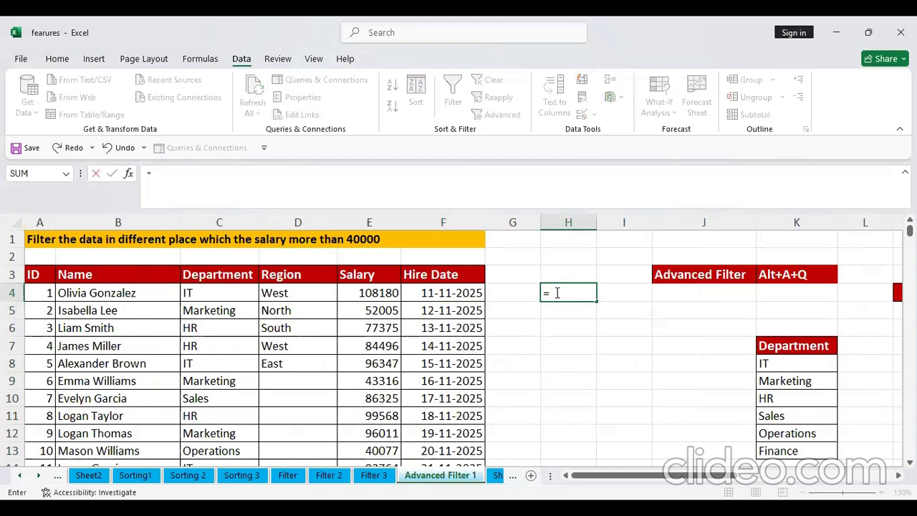
pyautogui.write('TEXT(')
pyautogui.click(488, 292)
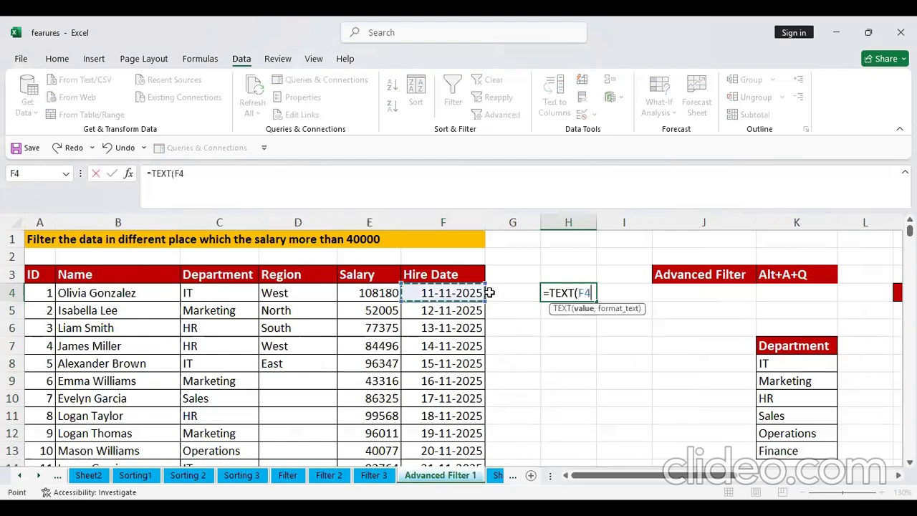
pyautogui.write(',"')
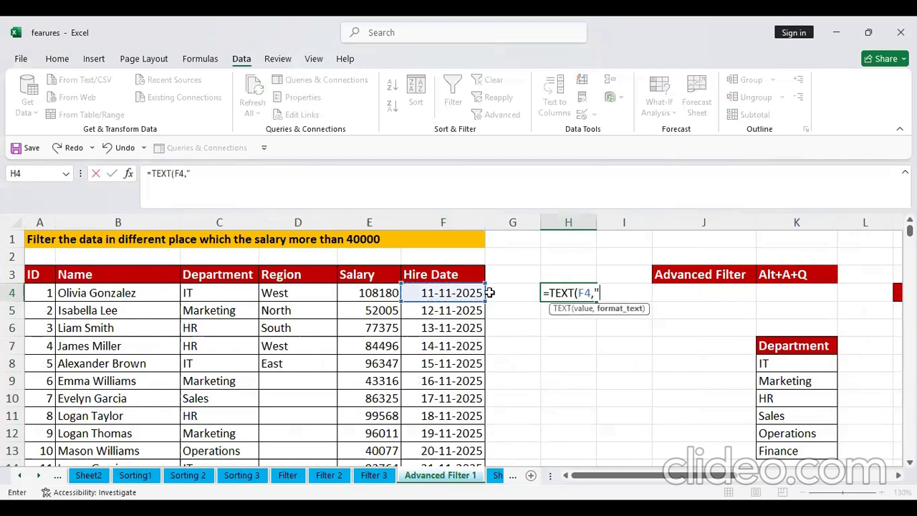
pyautogui.write('mmmm")')
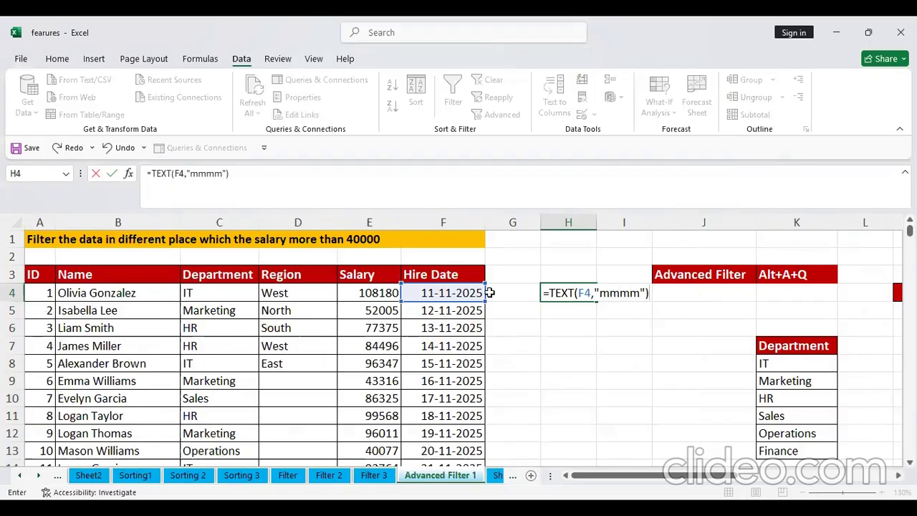
pyautogui.write('="Octobe')
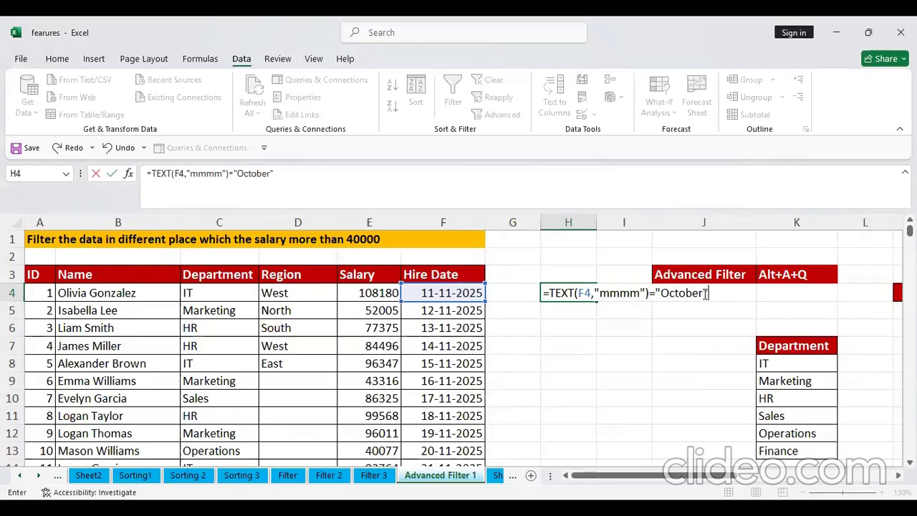
pyautogui.write('r"')
pyautogui.press('Return')
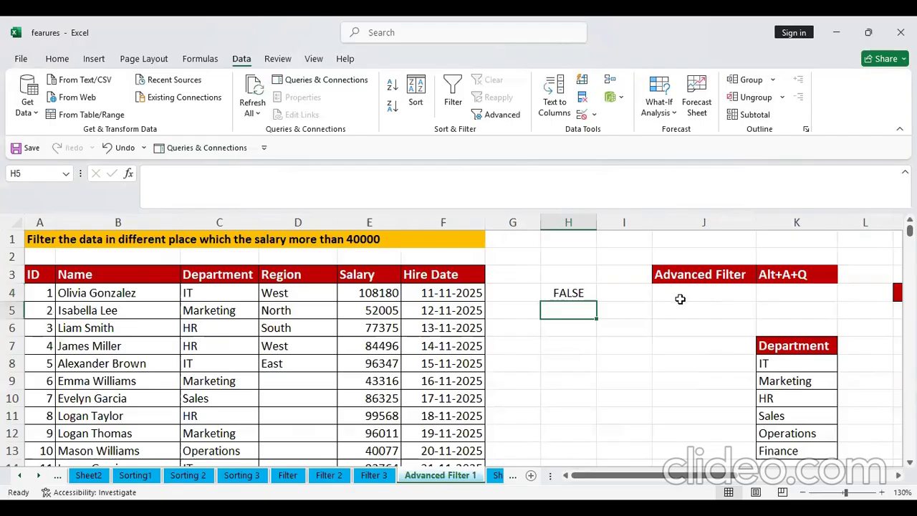
# - Open Advanced Filter on the employee table, choose to copy to another location, and empty the list, criteria and copy-to ranges
pyautogui.click(343, 350)
pyautogui.press('alt')
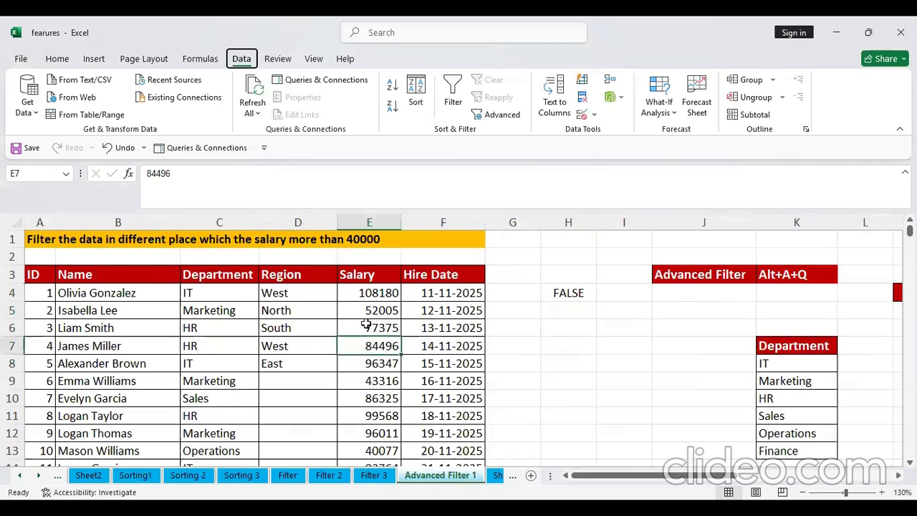
pyautogui.press('a')
pyautogui.press('q')
pyautogui.click(665, 149)
pyautogui.moveTo(715, 167); pyautogui.dragTo(657, 172)
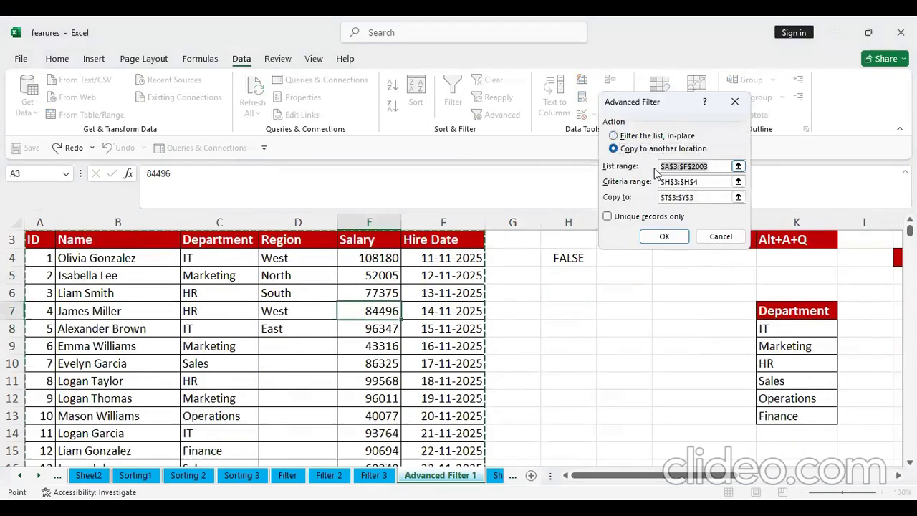
pyautogui.press('BackSpace')
pyautogui.click(714, 182)
pyautogui.press('BackSpace')
pyautogui.press('BackSpace')
pyautogui.press('BackSpace')
pyautogui.press('BackSpace')
pyautogui.press('BackSpace')
pyautogui.press('BackSpace')
pyautogui.press('BackSpace')
pyautogui.press('BackSpace')
pyautogui.press('BackSpace')
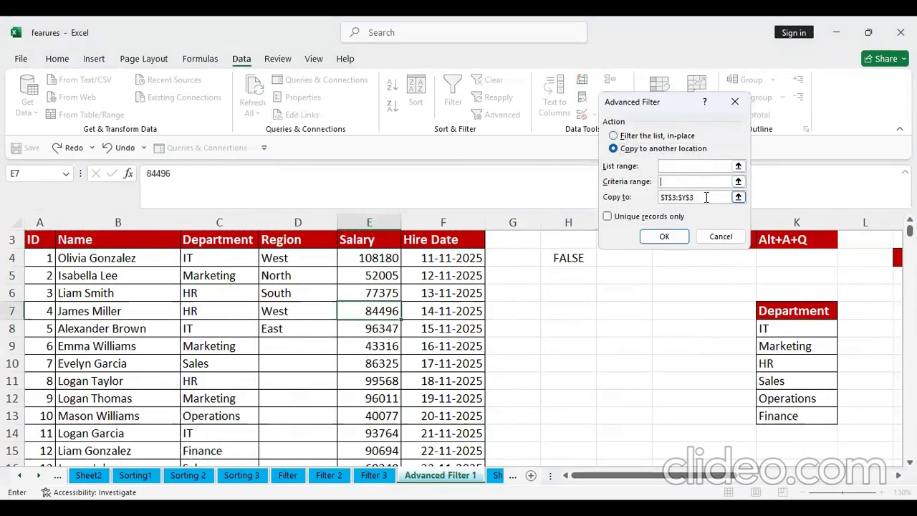
pyautogui.click(706, 198)
pyautogui.press('BackSpace')
pyautogui.press('BackSpace')
pyautogui.press('BackSpace')
pyautogui.press('BackSpace')
pyautogui.press('BackSpace')
pyautogui.press('BackSpace')
pyautogui.press('BackSpace')
pyautogui.press('BackSpace')
pyautogui.press('BackSpace')
# - Set the list range to A3:F2003 and the criteria range to H3:H4 in the Advanced Filter
pyautogui.moveTo(750, 476); pyautogui.dragTo(564, 481)
pyautogui.scroll(1, 468, 411)
pyautogui.click(688, 166)
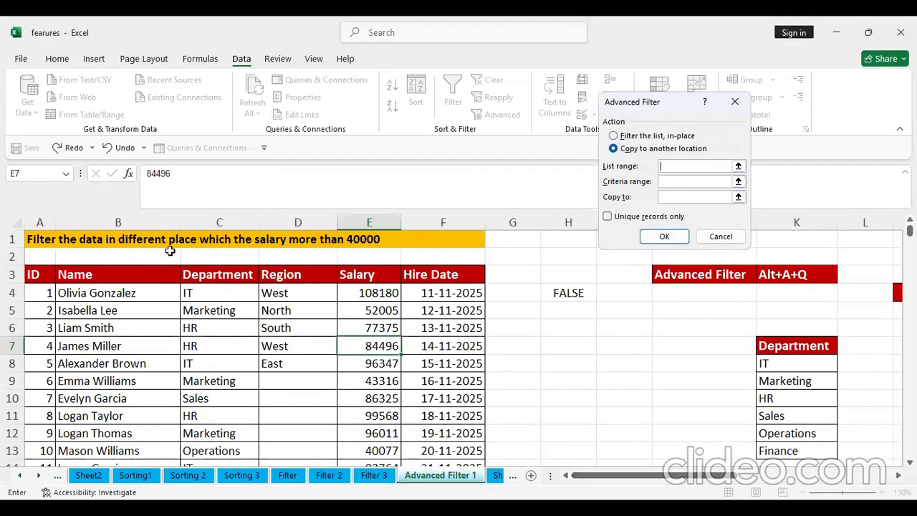
pyautogui.click(32, 275)
pyautogui.hotkey('ctrl', 'shift', 'Right')
pyautogui.hotkey('ctrl', 'shift', 'Down')
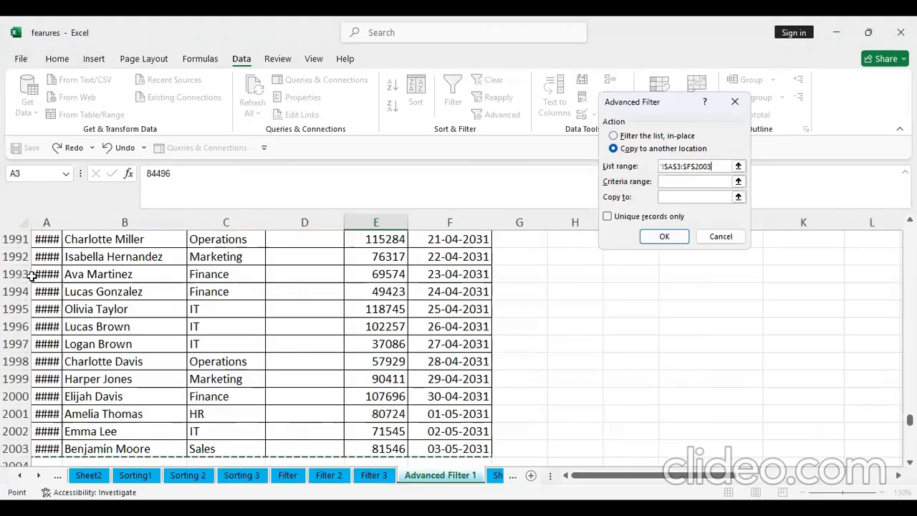
pyautogui.click(675, 182)
pyautogui.moveTo(575, 274); pyautogui.dragTo(573, 292)
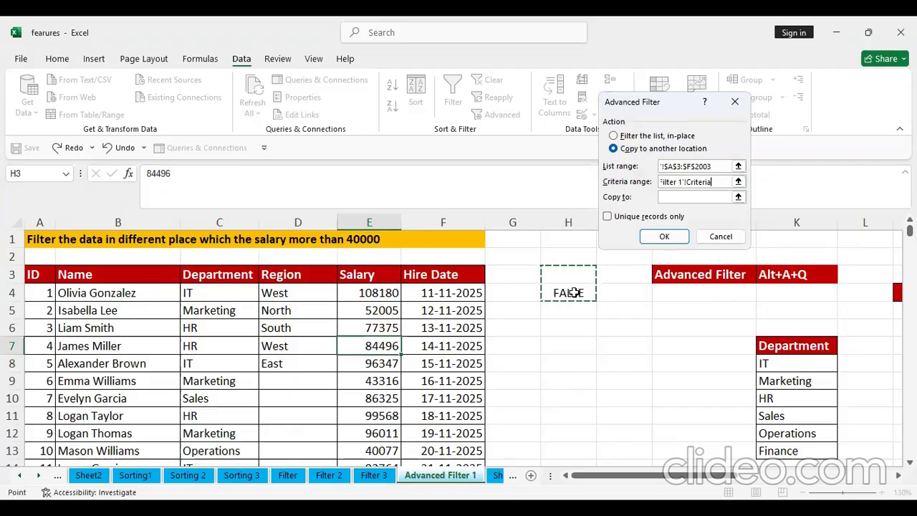
# - Set AC3 as the copy-to cell and run the Advanced Filter to extract the October hires
pyautogui.click(675, 197)
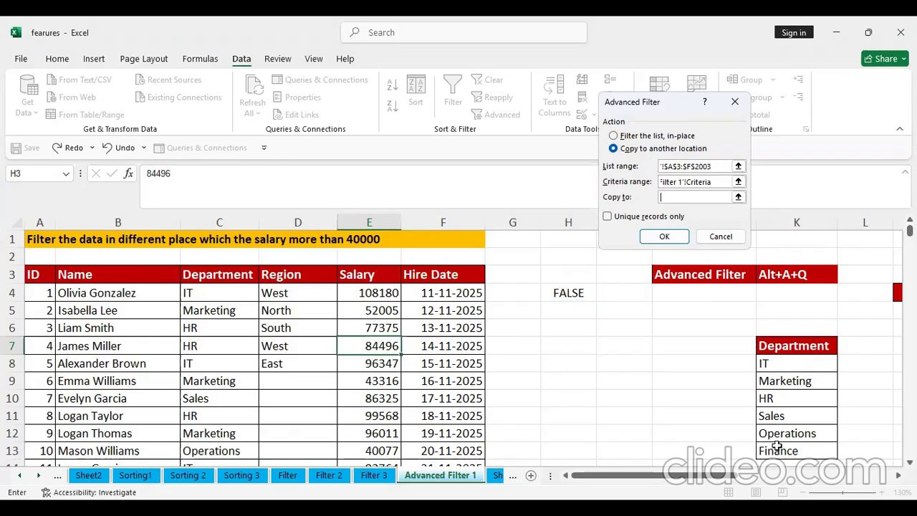
pyautogui.moveTo(710, 476); pyautogui.dragTo(869, 476)
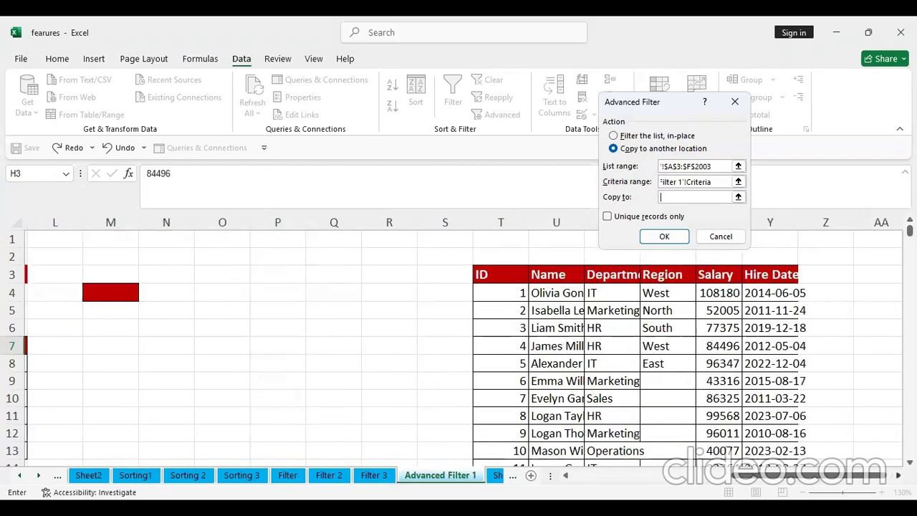
pyautogui.hscroll(3, 807, 303)
pyautogui.click(800, 276)
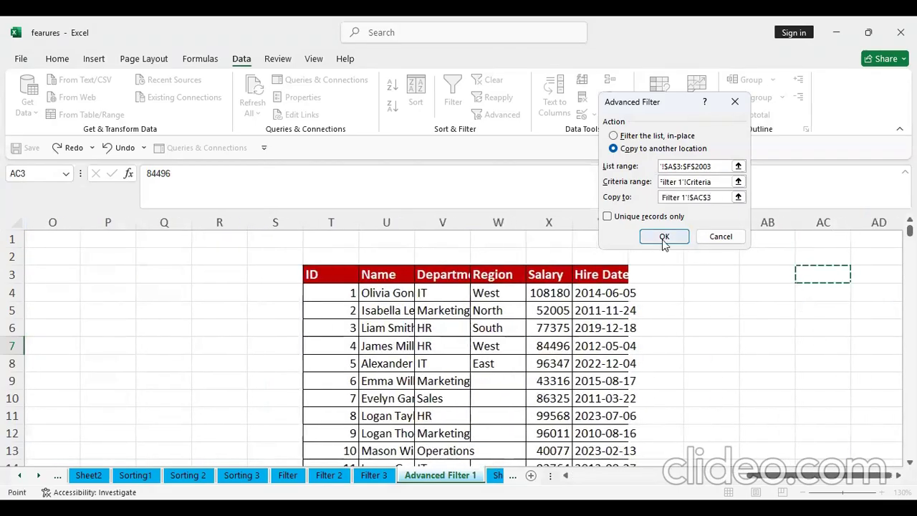
pyautogui.click(664, 237)
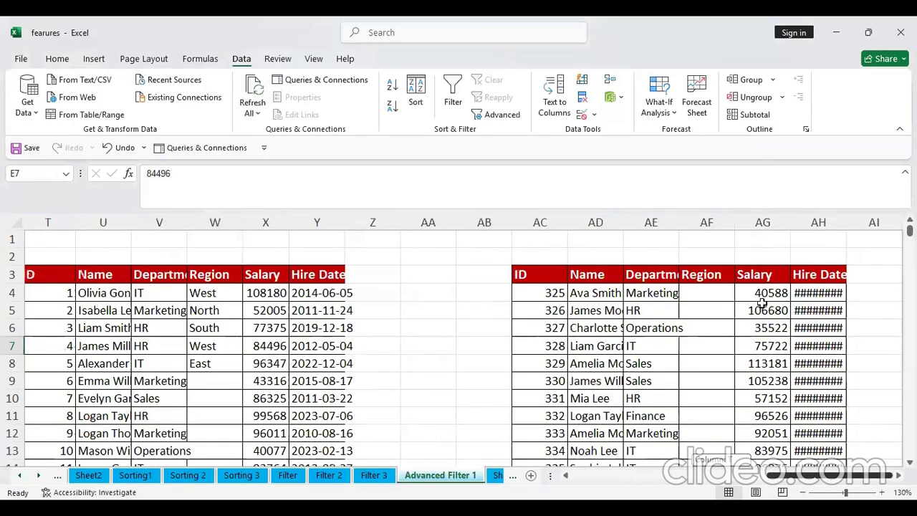
# - Auto-fit the Hire Date column AH of the extracted rows and check that its dates fall in October
pyautogui.doubleClick(846, 222)
pyautogui.moveTo(848, 288); pyautogui.dragTo(832, 417)
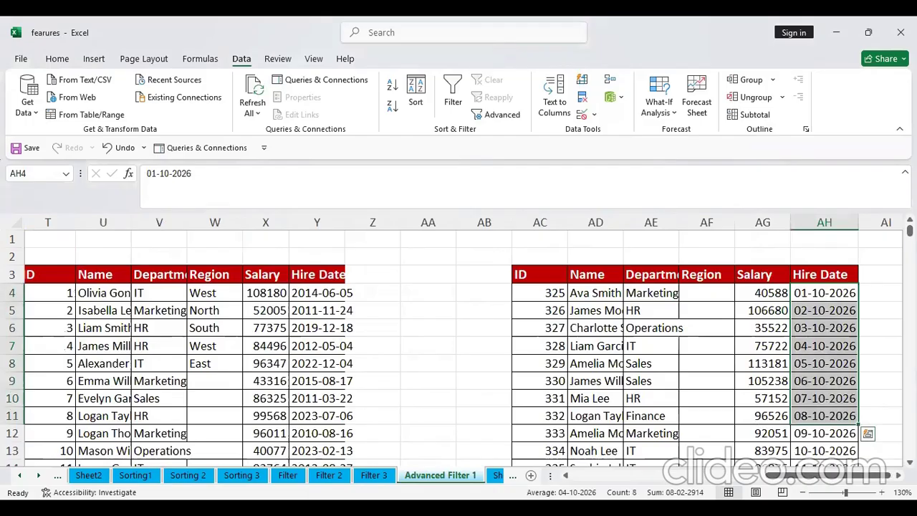
# - Return to the source table and review the criteria range H3:H4
pyautogui.moveTo(809, 476); pyautogui.dragTo(541, 451)
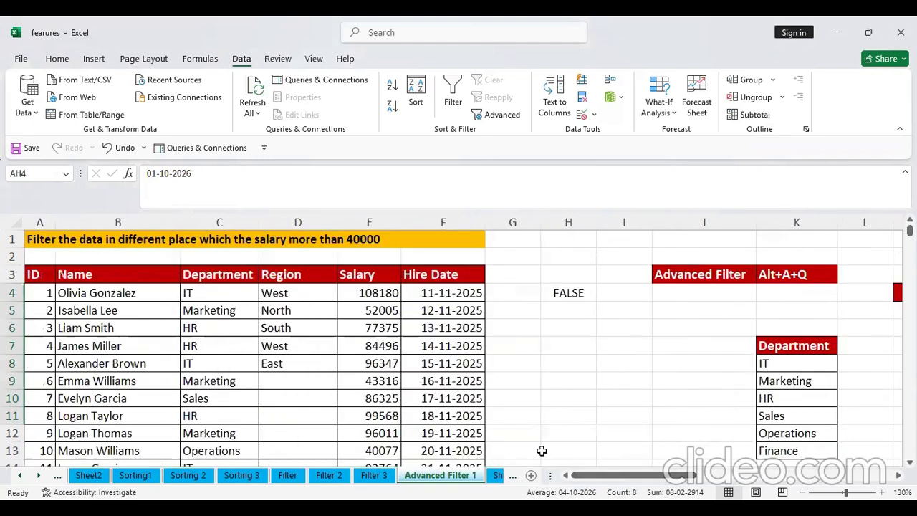
pyautogui.click(563, 295)
pyautogui.click(561, 279)
pyautogui.moveTo(561, 293); pyautogui.dragTo(583, 290)
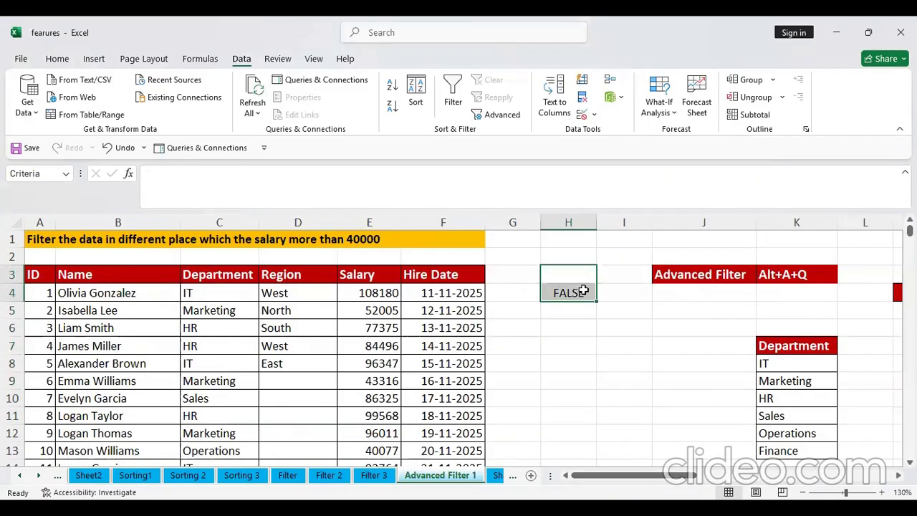
pyautogui.click(564, 270)
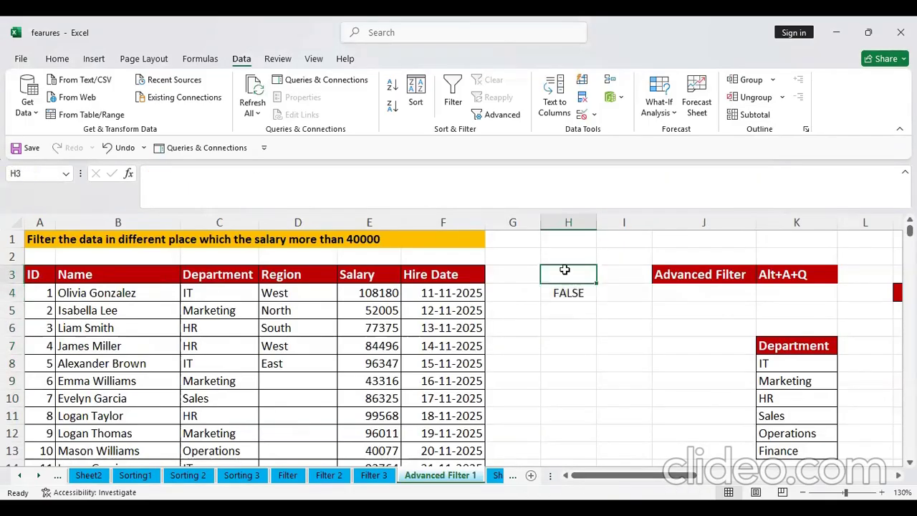
pyautogui.write('salat')
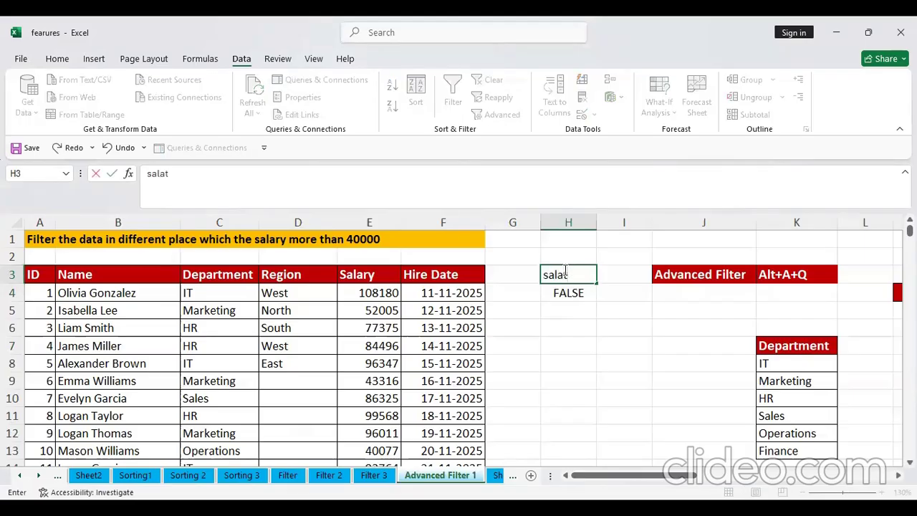
pyautogui.press('BackSpace')
pyautogui.press('BackSpace')
pyautogui.press('BackSpace')
pyautogui.press('BackSpace')
pyautogui.press('Return')
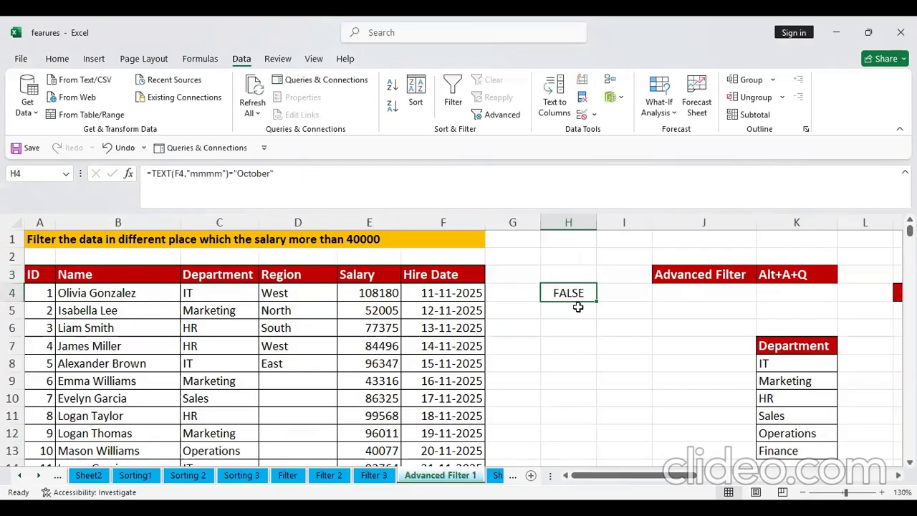
# - Review the October criterion formula in H4 and delete it
pyautogui.press('Return')
pyautogui.click(573, 287)
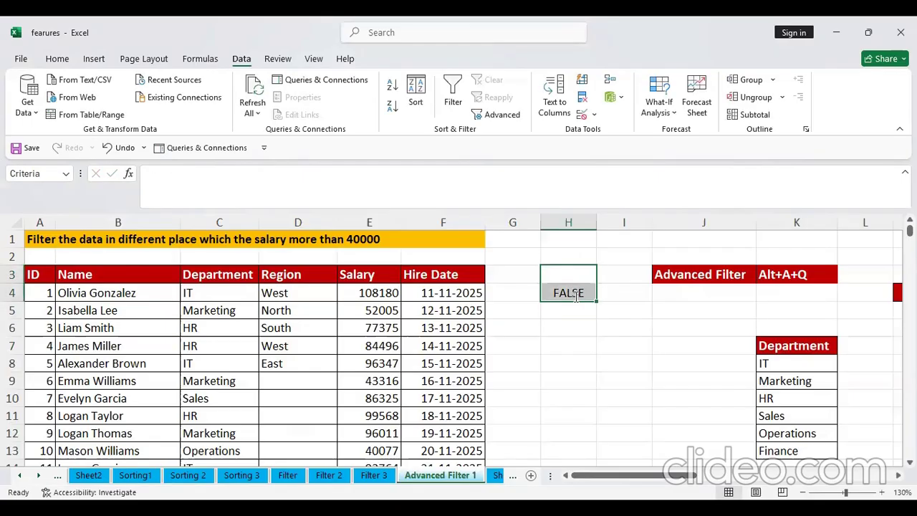
pyautogui.press('F2')
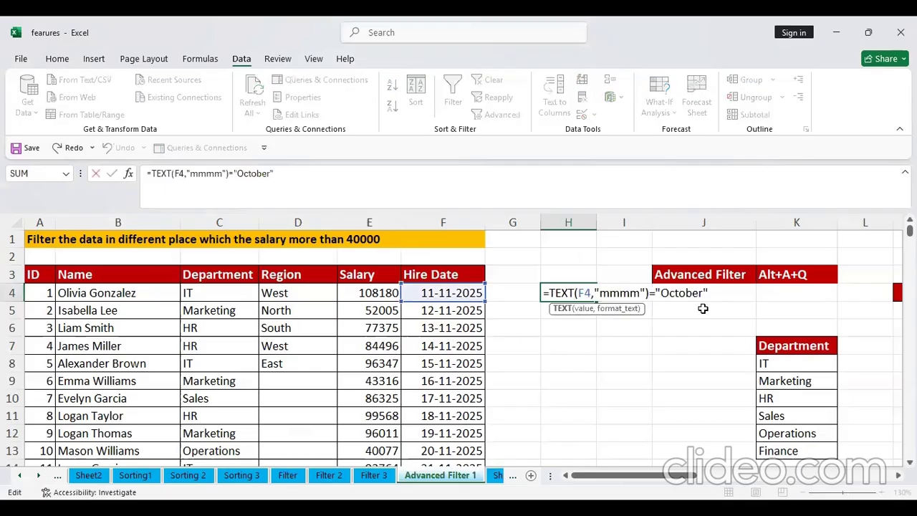
pyautogui.press('Return')
pyautogui.click(571, 292)
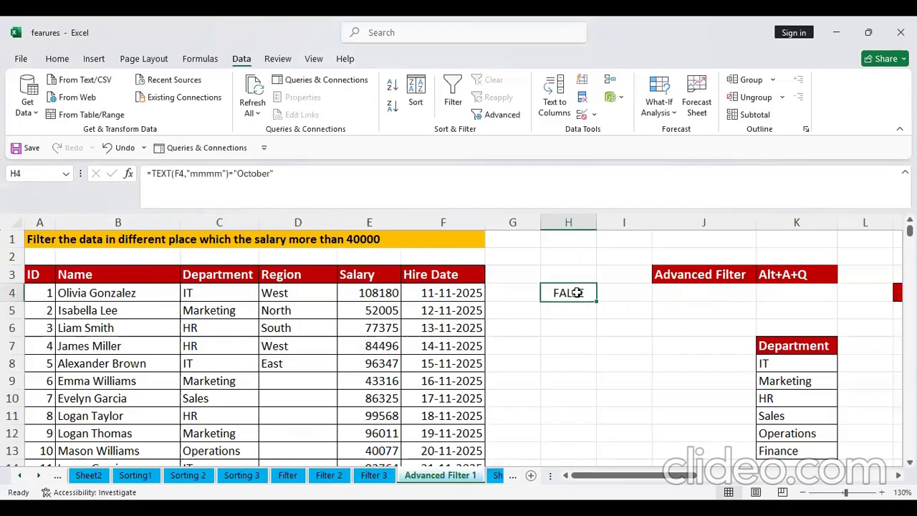
pyautogui.press('Delete')
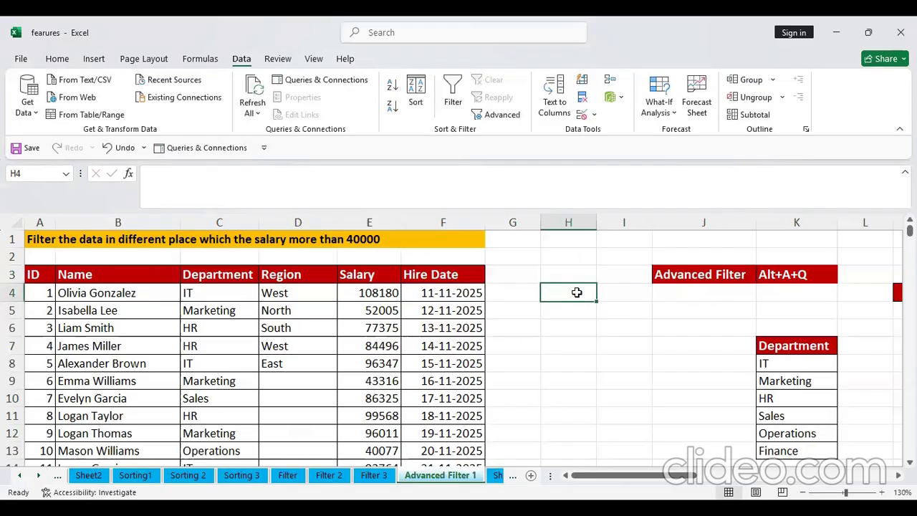
# - Shorten the employee name in B4 to its first five letters
pyautogui.click(114, 310)
pyautogui.click(118, 292)
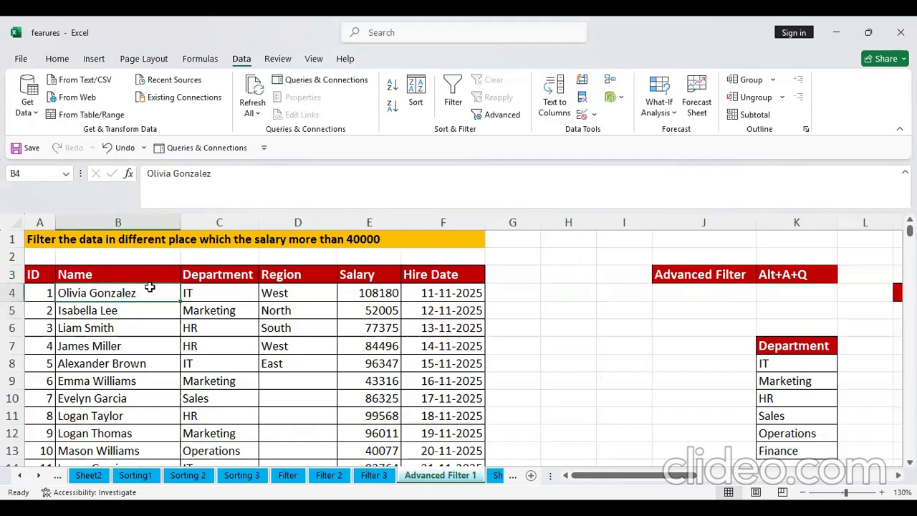
pyautogui.doubleClick(152, 292)
pyautogui.press('BackSpace')
pyautogui.press('BackSpace')
pyautogui.press('BackSpace')
pyautogui.press('BackSpace')
pyautogui.press('BackSpace')
pyautogui.press('BackSpace')
pyautogui.press('BackSpace')
pyautogui.press('BackSpace')
pyautogui.press('BackSpace')
pyautogui.press('BackSpace')
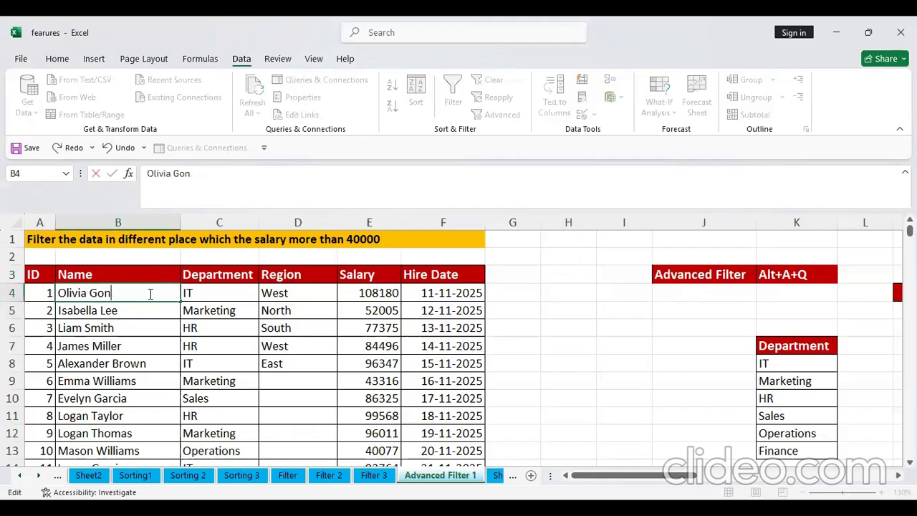
# - Shorten the employee name in B5 to its first seven letters
pyautogui.click(148, 310)
pyautogui.doubleClick(149, 310)
pyautogui.press('BackSpace')
pyautogui.press('BackSpace')
pyautogui.press('BackSpace')
pyautogui.press('BackSpace')
pyautogui.press('BackSpace')
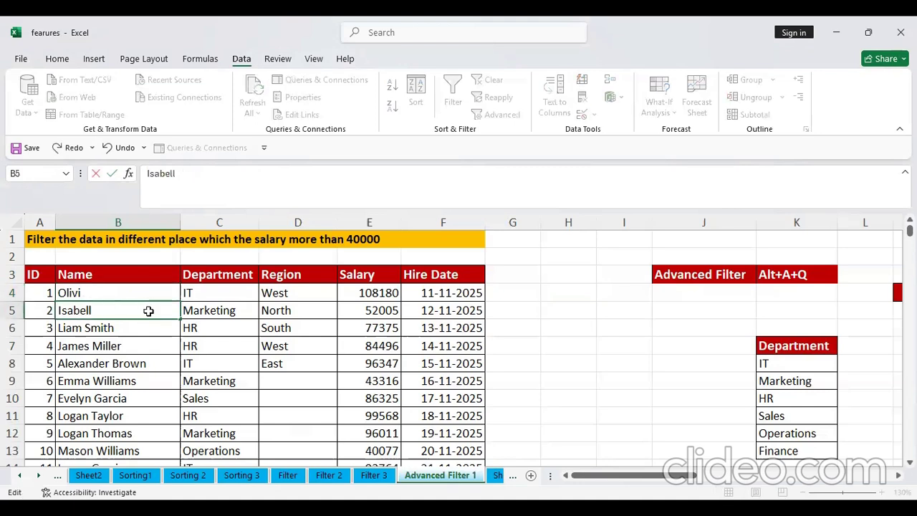
pyautogui.click(150, 327)
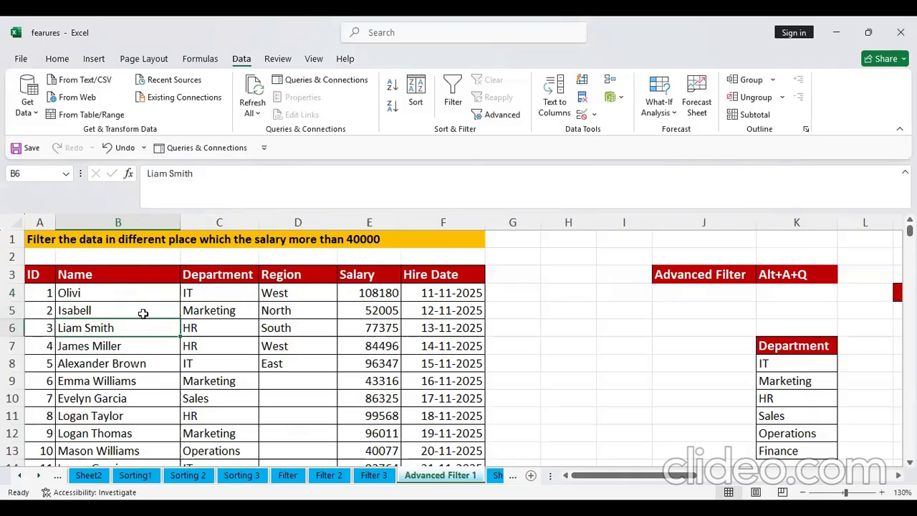
# - Compare the shortened names in B4:B5 with the full names in the rows below
pyautogui.doubleClick(159, 363)
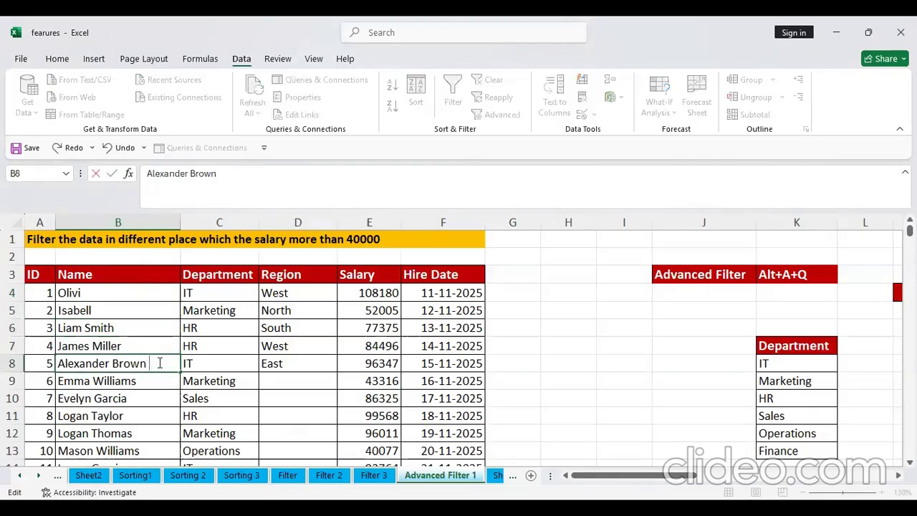
pyautogui.press('Return')
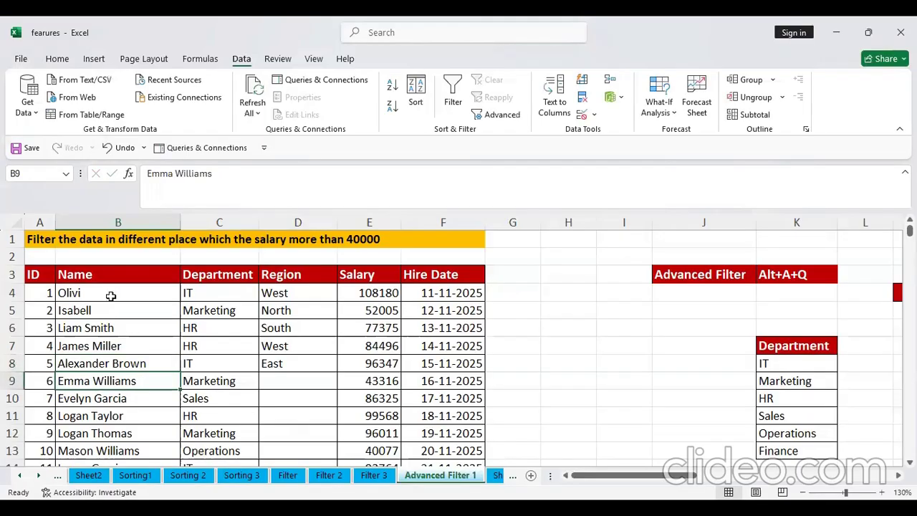
pyautogui.moveTo(111, 293); pyautogui.dragTo(120, 308)
pyautogui.press('Return')
pyautogui.click(131, 350)
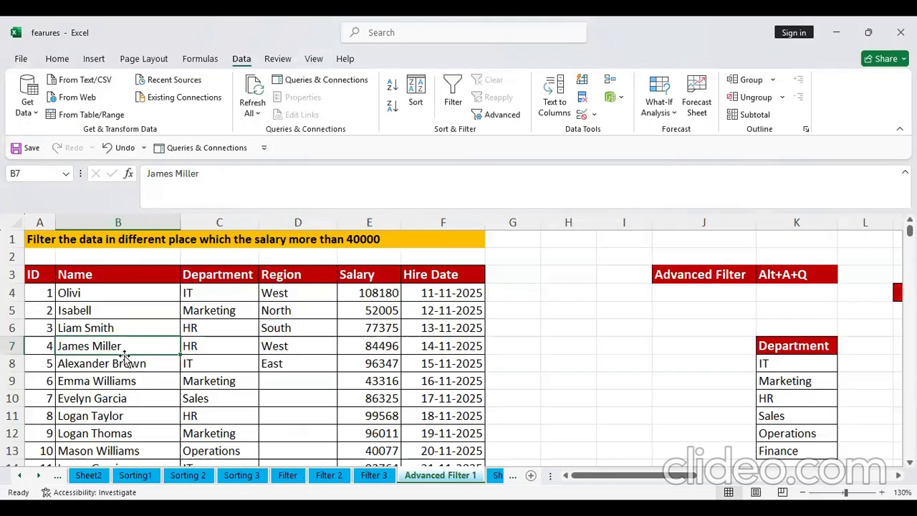
# - Enter a SUBSTITUTE formula in H4 that removes the spaces from the name in B4: =SUBSTITUTE(B4," ","")
pyautogui.click(577, 297)
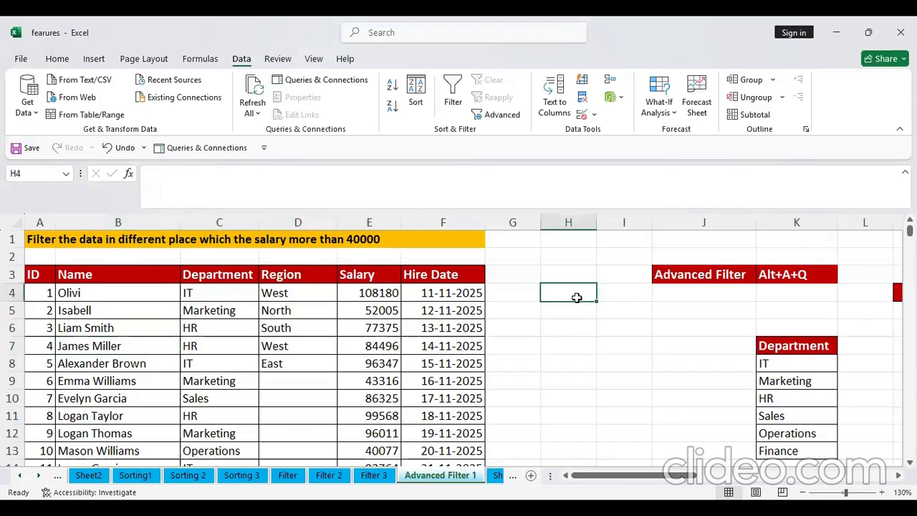
pyautogui.write('=')
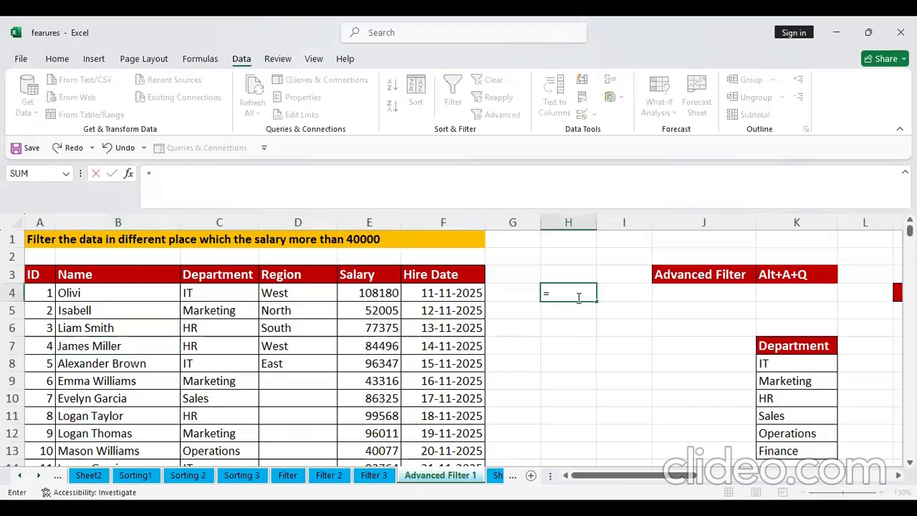
pyautogui.write('SUBSTITUTE(')
pyautogui.click(129, 295)
pyautogui.write('," ","")')
pyautogui.press('Return')
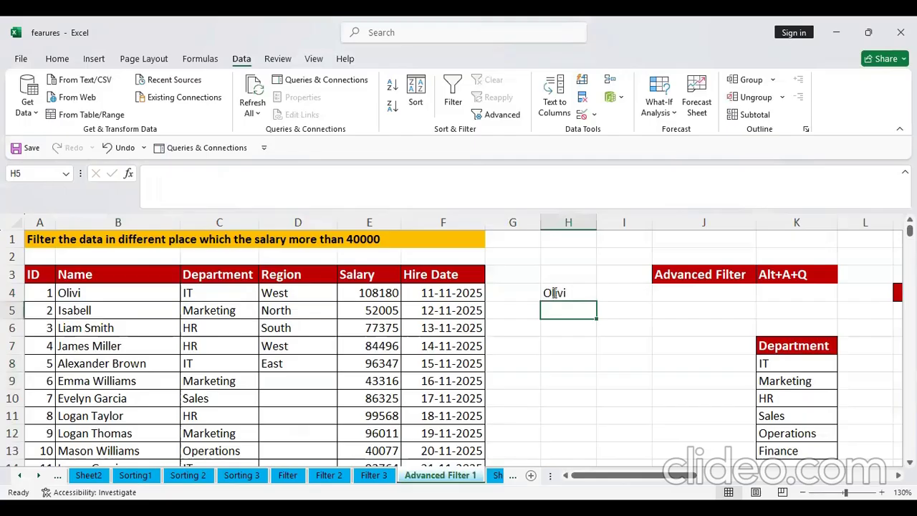
# - Wrap the SUBSTITUTE formula in H4 in LEN to count the name's characters without spaces
pyautogui.press('Up')
pyautogui.press('F2')
pyautogui.press('Home')
pyautogui.press('Right')
pyautogui.write('LEN(')
pyautogui.press('End')
pyautogui.write(')')
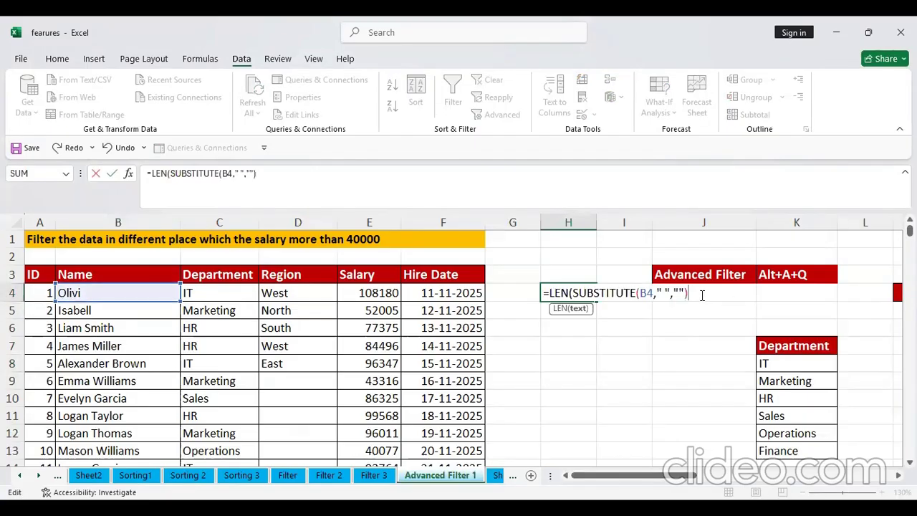
pyautogui.write(')')
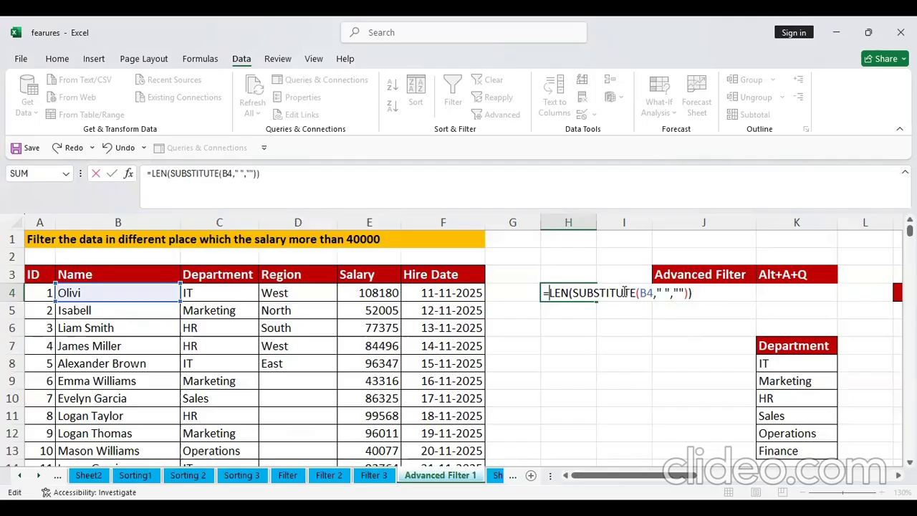
# - Extend the H4 formula to count the spaces: =LEN(B4)-LEN(SUBSTITUTE(B4," ",""))
pyautogui.write('LEN(')
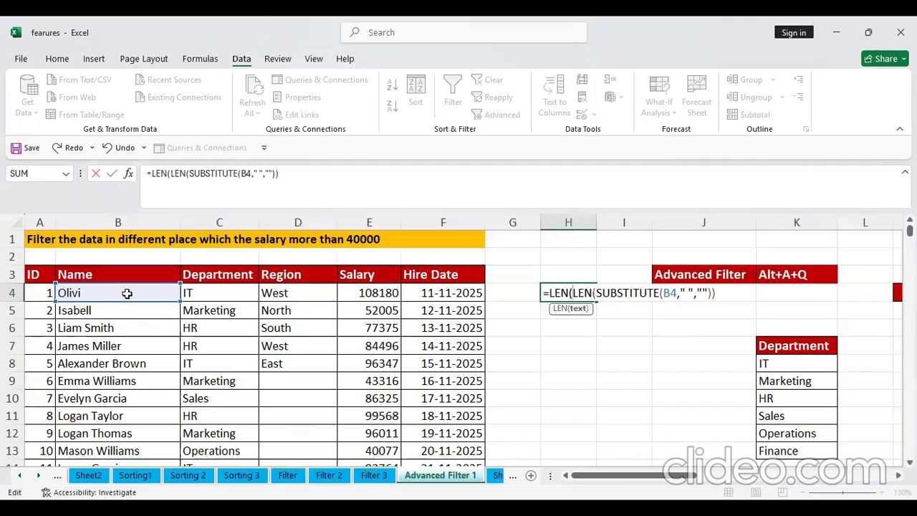
pyautogui.click(127, 293)
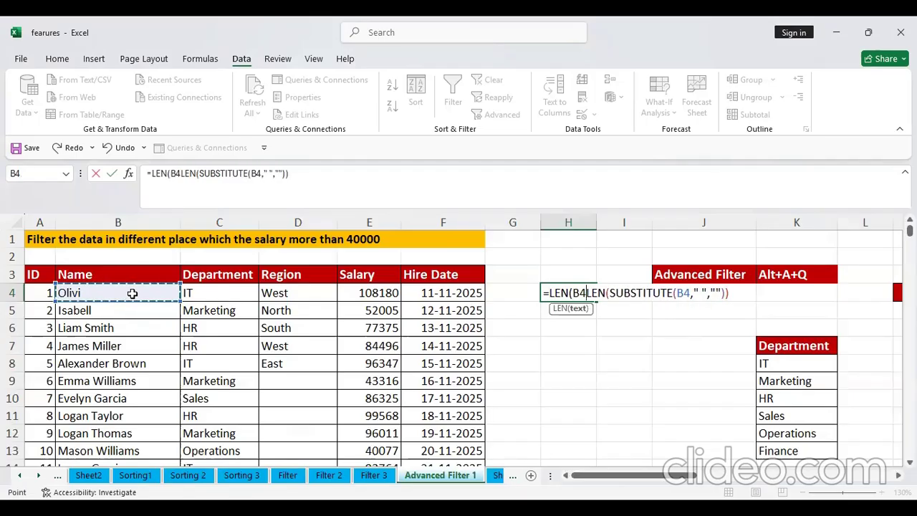
pyautogui.write(')-')
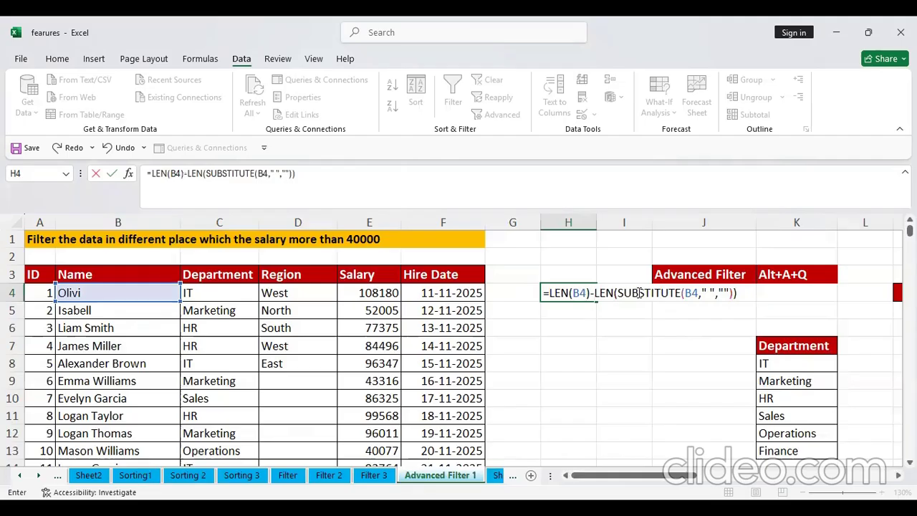
pyautogui.moveTo(592, 292); pyautogui.dragTo(741, 294)
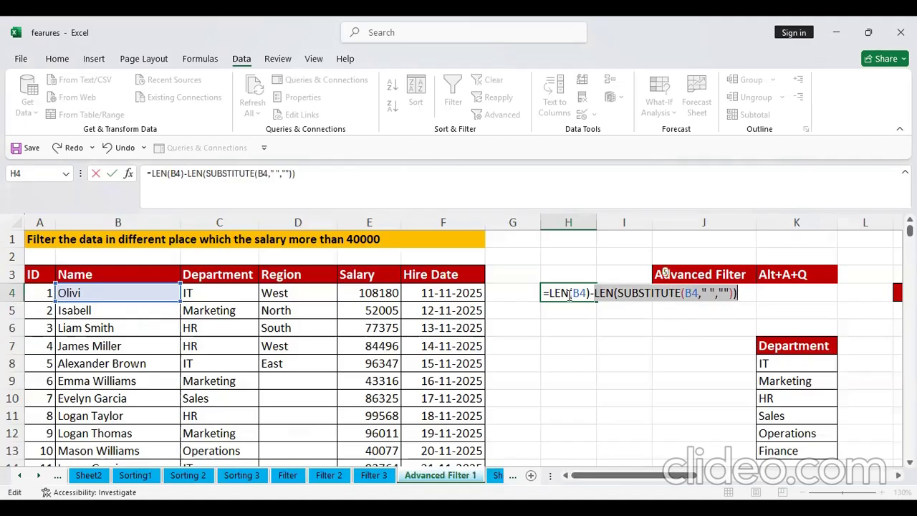
pyautogui.press('Return')
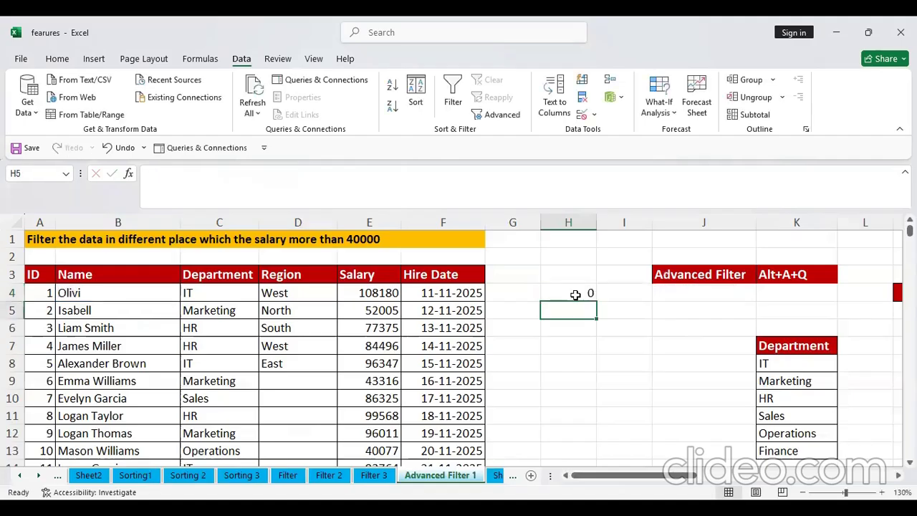
# - Add a space and a surname to the employee name in B4
pyautogui.click(131, 294)
pyautogui.doubleClick(132, 295)
pyautogui.write('kumar')
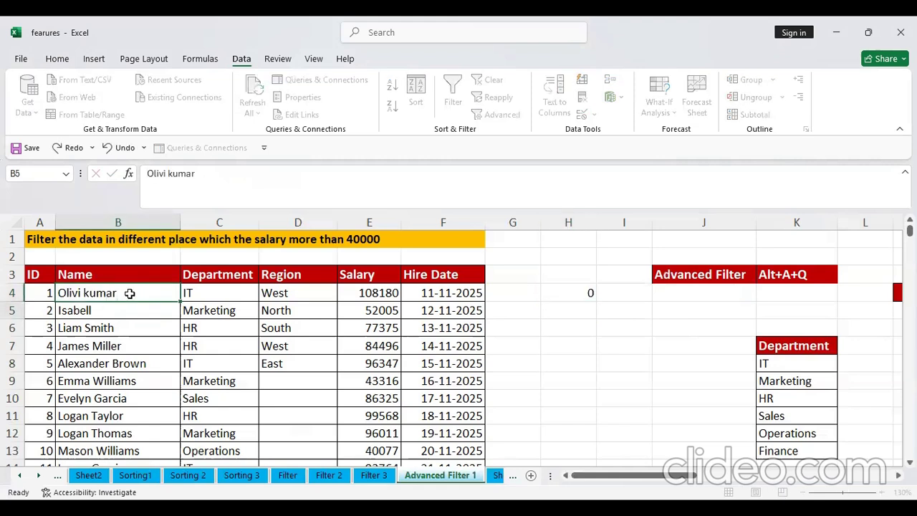
pyautogui.press('Return')
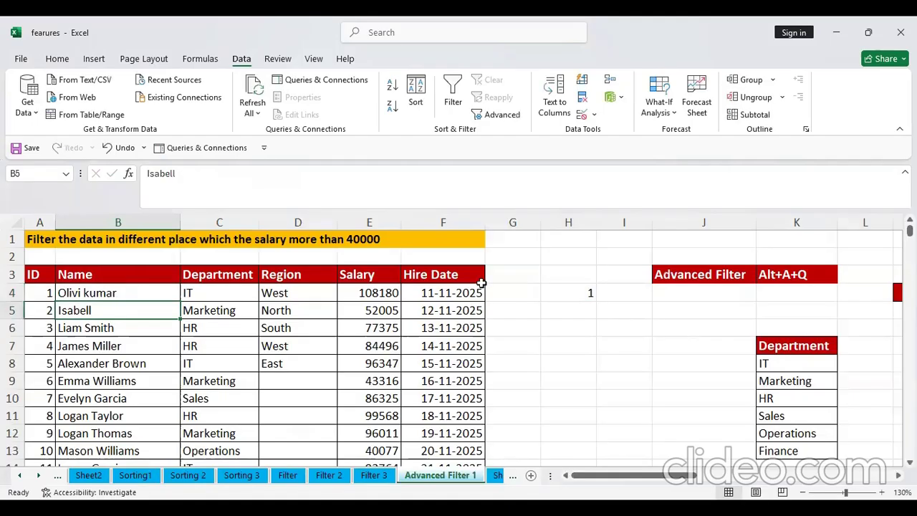
# - Append =1 to the H4 formula so it tests for exactly one space in the name
pyautogui.click(584, 291)
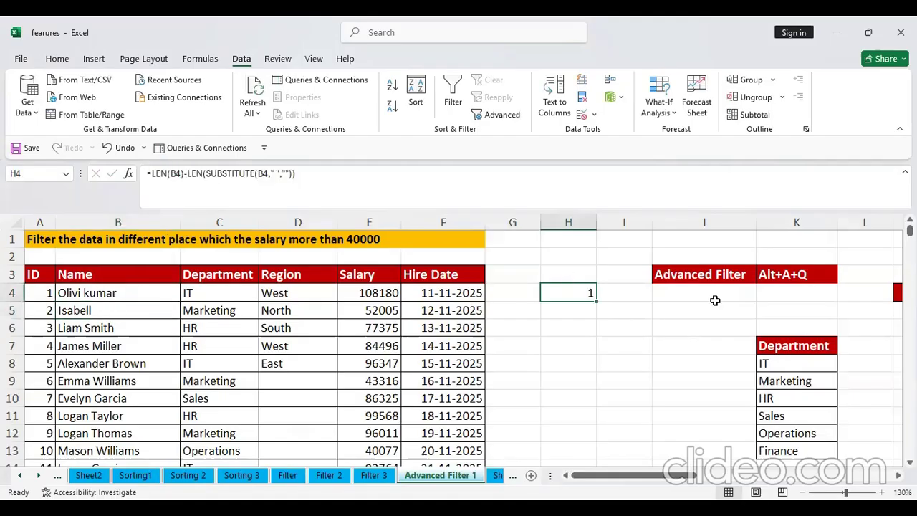
pyautogui.press('F2')
pyautogui.write('=1')
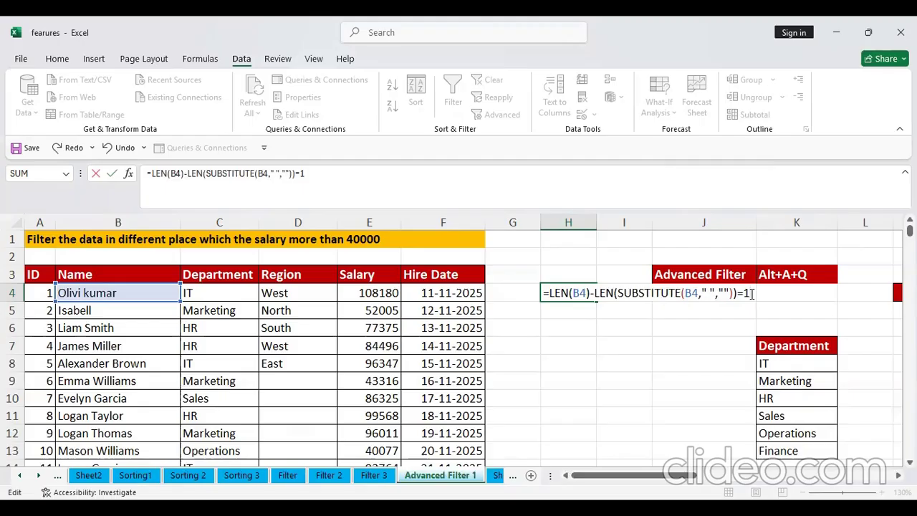
pyautogui.press('BackSpace')
pyautogui.write('2')
pyautogui.press('BackSpace')
pyautogui.write('1')
pyautogui.press('Return')
pyautogui.click(573, 292)
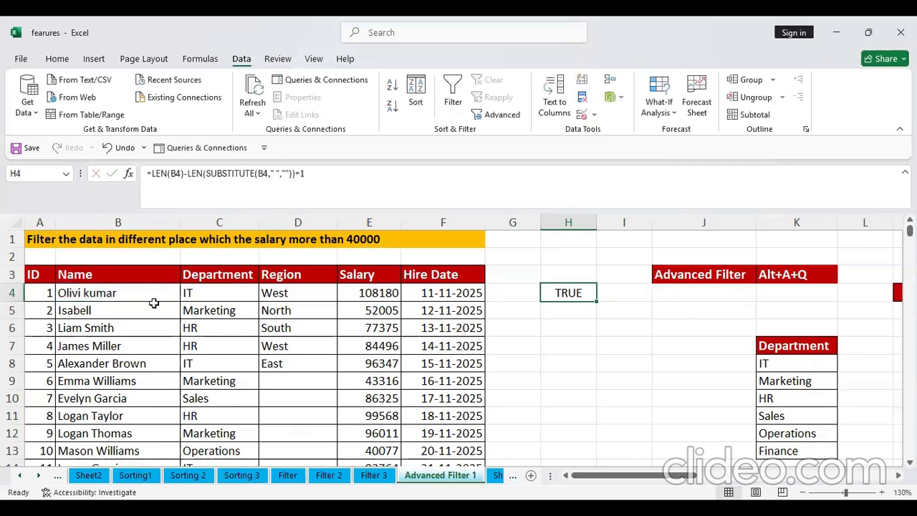
# - Start an Advanced Filter on the employee table with the action set to copy to another location
pyautogui.click(147, 297)
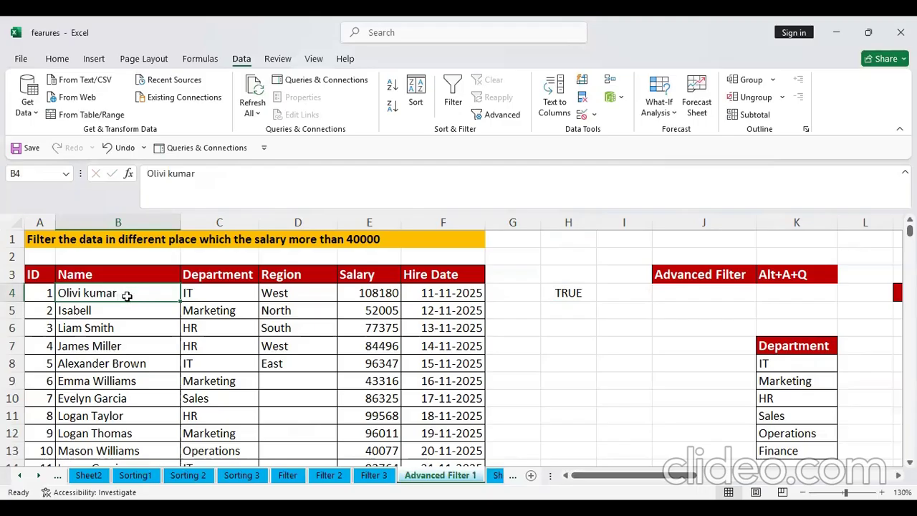
pyautogui.click(123, 345)
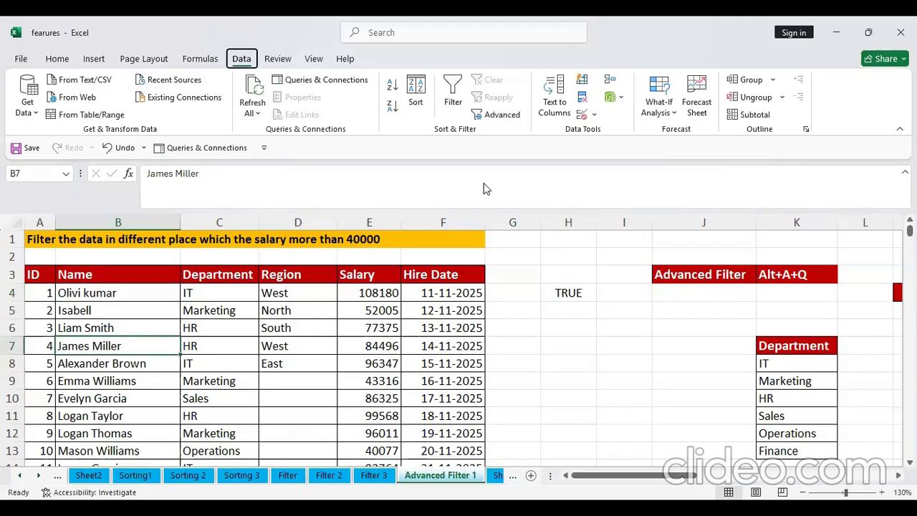
pyautogui.hotkey('alt', 'a', 'q')
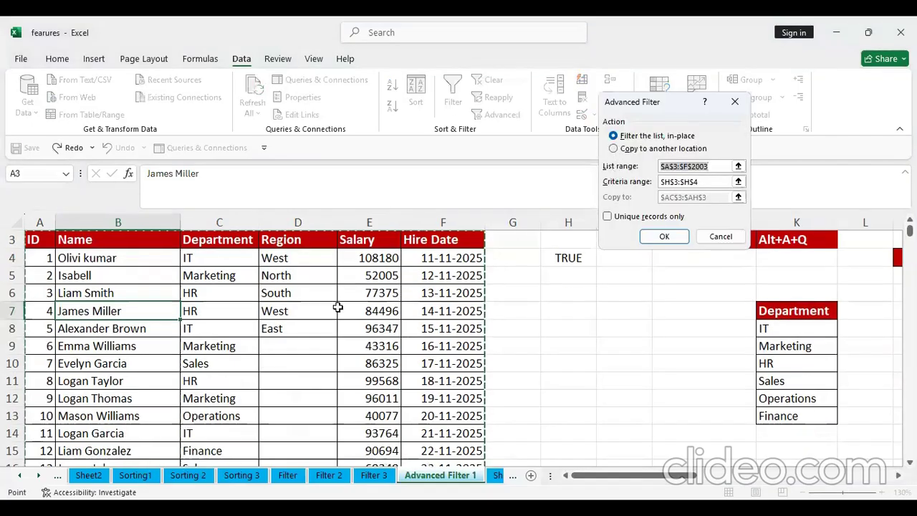
pyautogui.scroll(1, 315, 308)
pyautogui.click(614, 148)
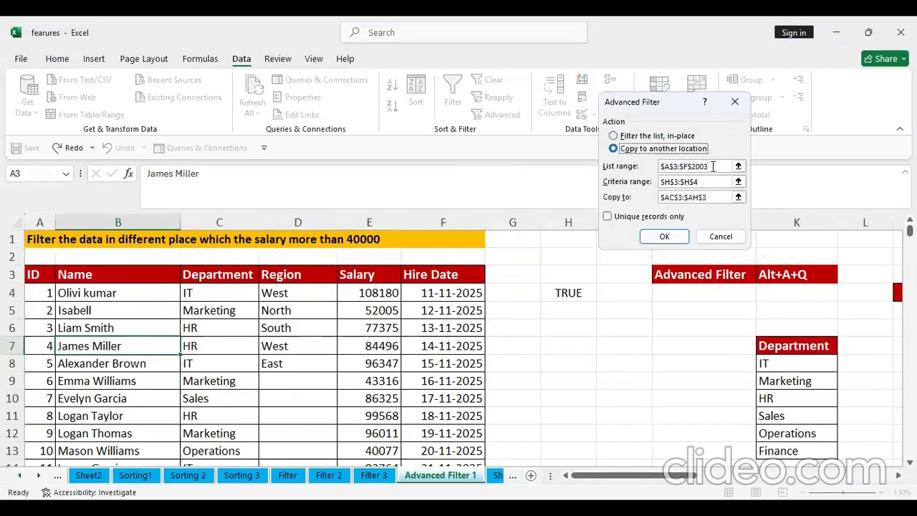
# - Clear the previous list range, copy-to range and criteria range from the Advanced Filter settings
pyautogui.scroll(-1, 645, 180)
pyautogui.press('BackSpace')
pyautogui.press('BackSpace')
pyautogui.press('BackSpace')
pyautogui.press('BackSpace')
pyautogui.press('BackSpace')
pyautogui.press('BackSpace')
pyautogui.press('BackSpace')
pyautogui.press('BackSpace')
pyautogui.press('BackSpace')
pyautogui.press('BackSpace')
pyautogui.press('BackSpace')
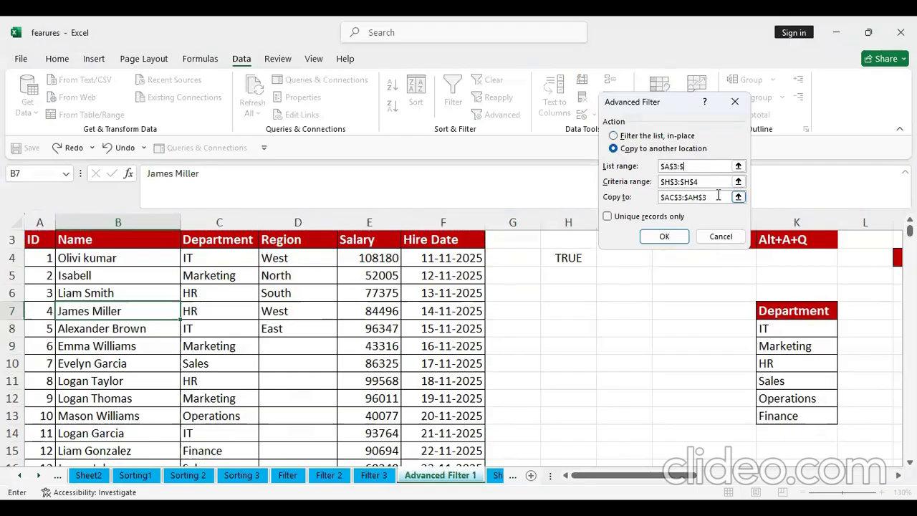
pyautogui.click(706, 197)
pyautogui.press('BackSpace')
pyautogui.press('BackSpace')
pyautogui.press('BackSpace')
pyautogui.press('BackSpace')
pyautogui.press('BackSpace')
pyautogui.press('BackSpace')
pyautogui.press('BackSpace')
pyautogui.press('BackSpace')
pyautogui.press('BackSpace')
pyautogui.press('BackSpace')
pyautogui.press('BackSpace')
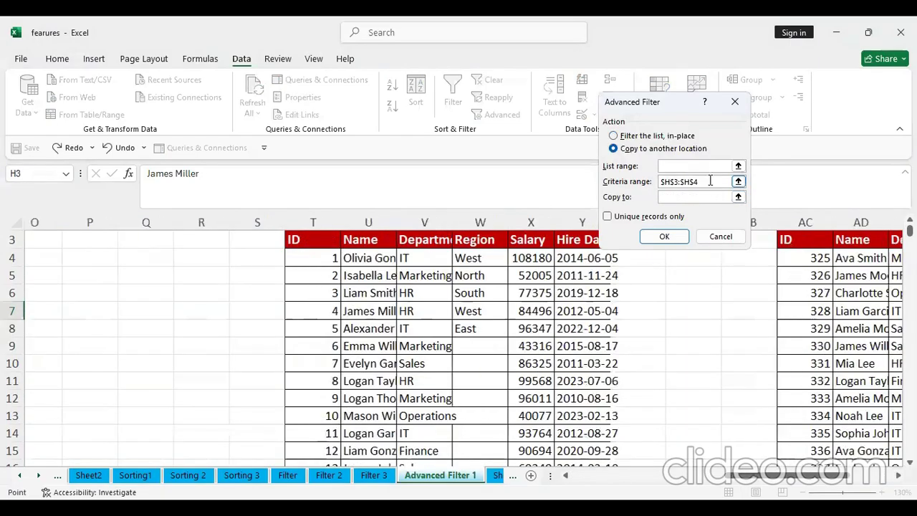
pyautogui.click(706, 181)
pyautogui.press('BackSpace')
pyautogui.press('BackSpace')
pyautogui.press('BackSpace')
pyautogui.press('BackSpace')
pyautogui.press('BackSpace')
pyautogui.press('BackSpace')
pyautogui.press('BackSpace')
pyautogui.press('BackSpace')
pyautogui.press('BackSpace')
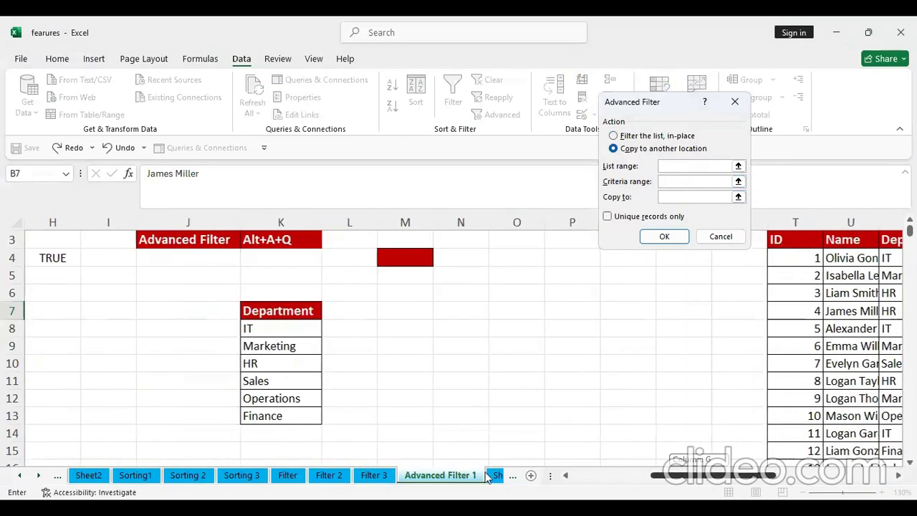
# - Set the list range to the employee table A3:F2003 and the criteria range to H3:H4
pyautogui.hscroll(-4, 147, 346)
pyautogui.scroll(1, 147, 346)
pyautogui.click(693, 165)
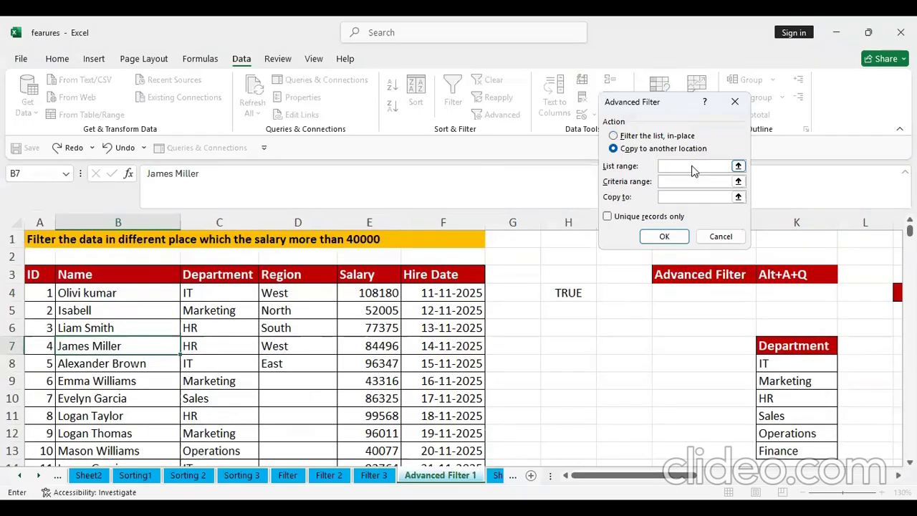
pyautogui.click(36, 278)
pyautogui.hotkey('ctrl', 'shift', 'Right')
pyautogui.hotkey('ctrl', 'shift', 'Down')
pyautogui.click(663, 181)
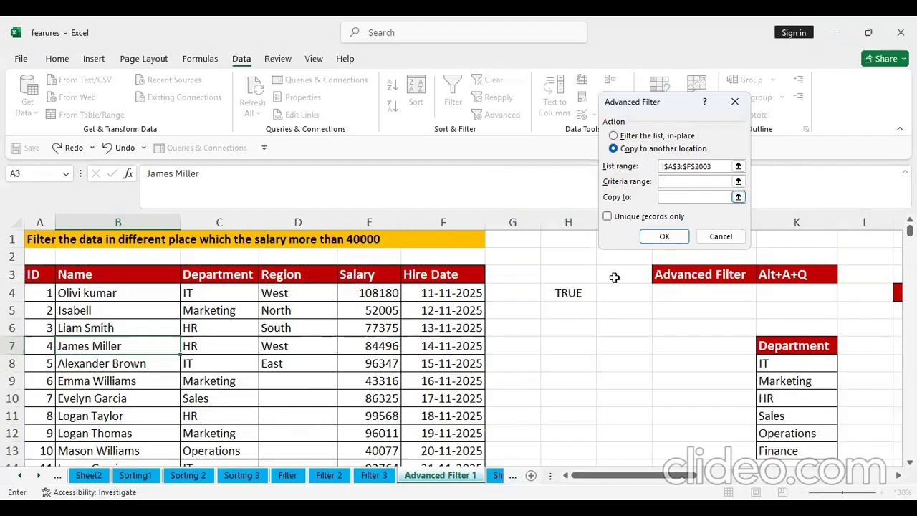
pyautogui.moveTo(585, 276); pyautogui.dragTo(591, 296)
# - Set AK3 as the copy destination and run the filter
pyautogui.click(685, 198)
pyautogui.hscroll(6, 795, 324)
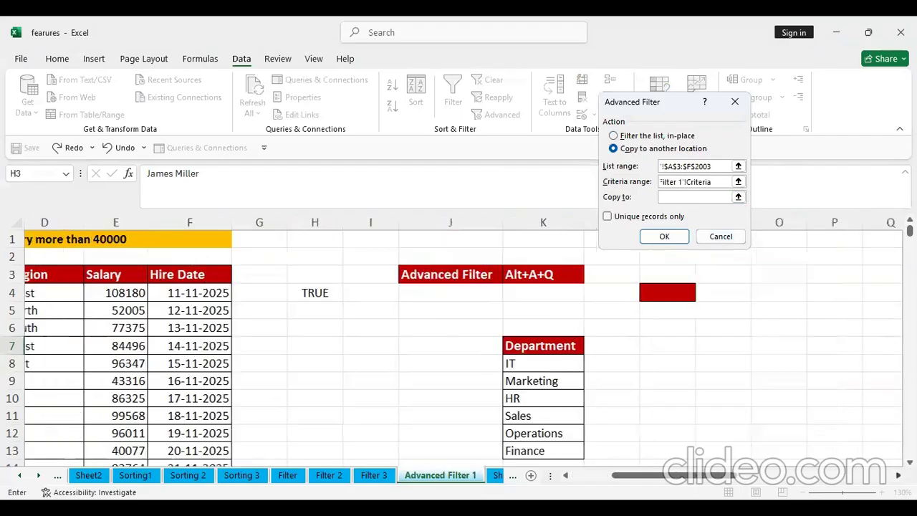
pyautogui.hscroll(1, 795, 325)
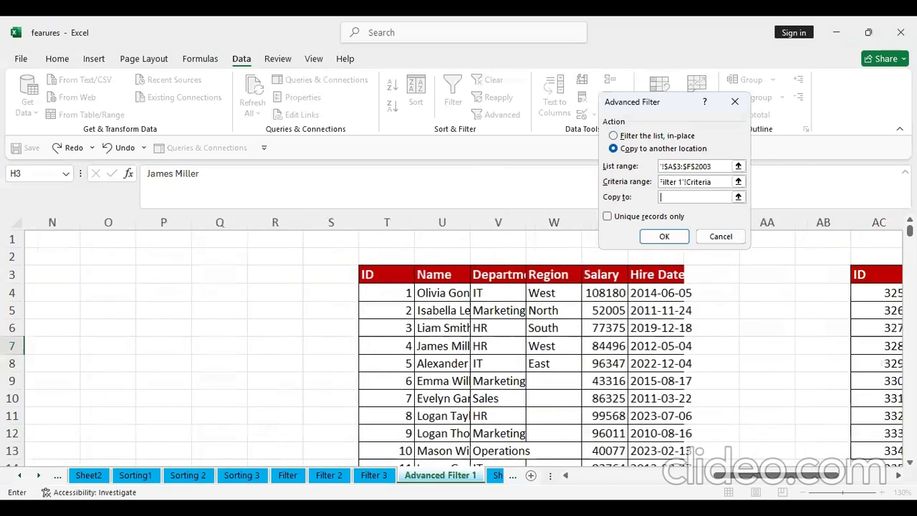
pyautogui.hscroll(3, 795, 325)
pyautogui.hscroll(6, 878, 340)
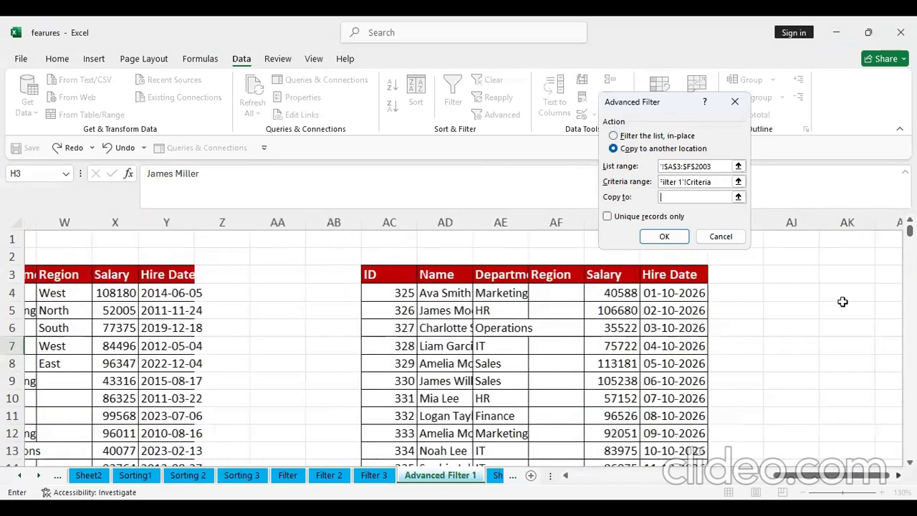
pyautogui.click(834, 275)
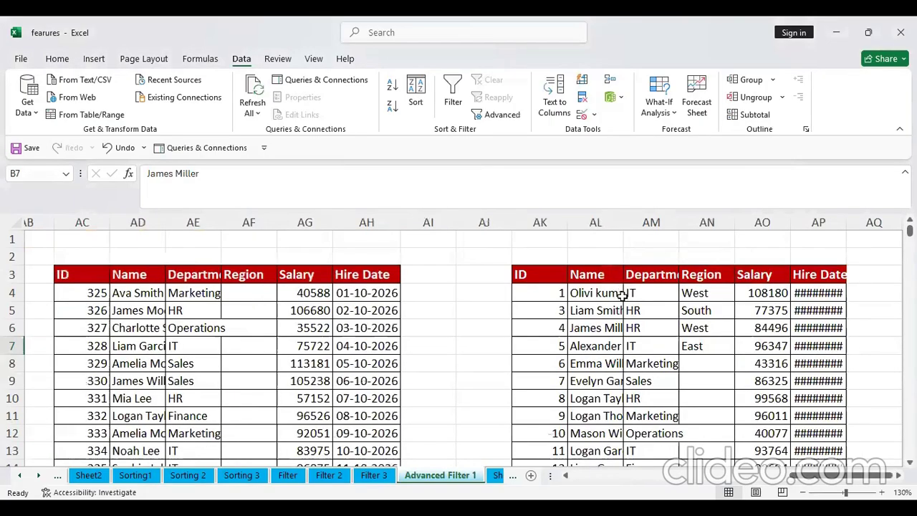
# - Review the copied names from AL4 down and the space-count criterion formula in H4
pyautogui.moveTo(622, 295); pyautogui.dragTo(630, 417)
pyautogui.moveTo(637, 354); pyautogui.dragTo(607, 483)
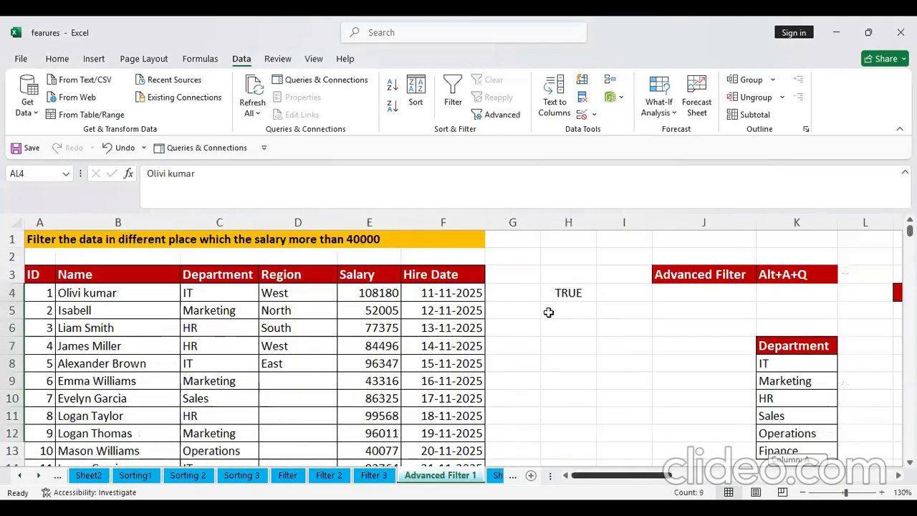
pyautogui.doubleClick(563, 294)
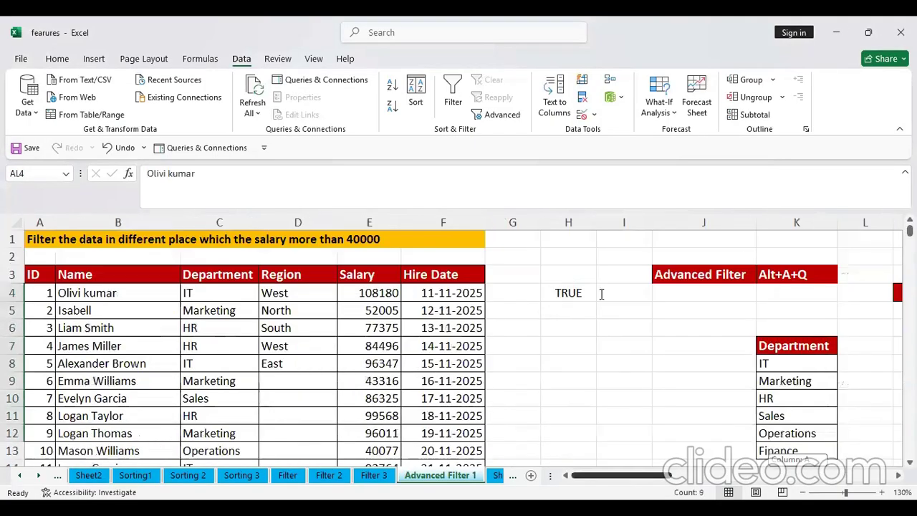
pyautogui.click(755, 292)
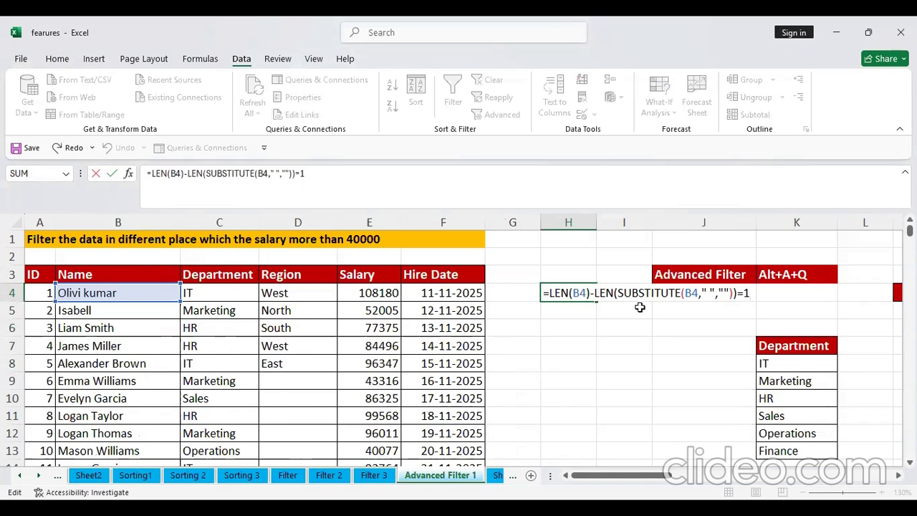
pyautogui.press('Return')
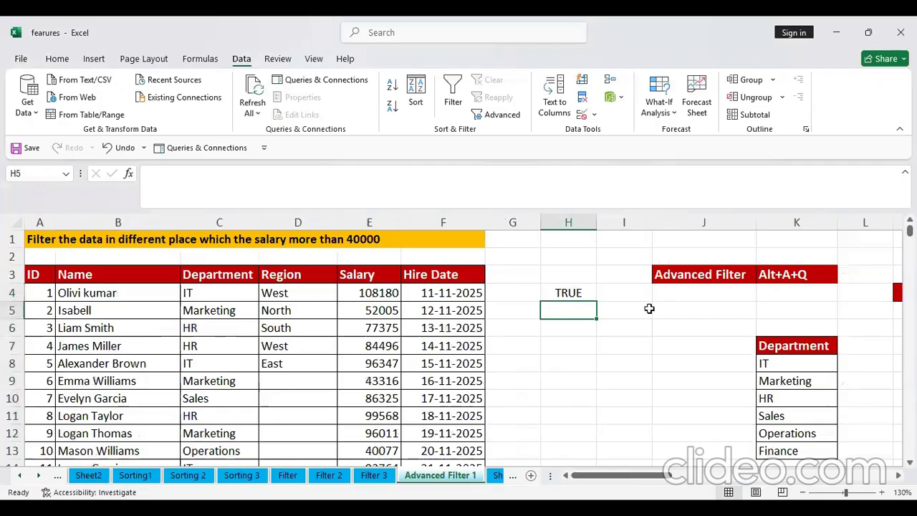